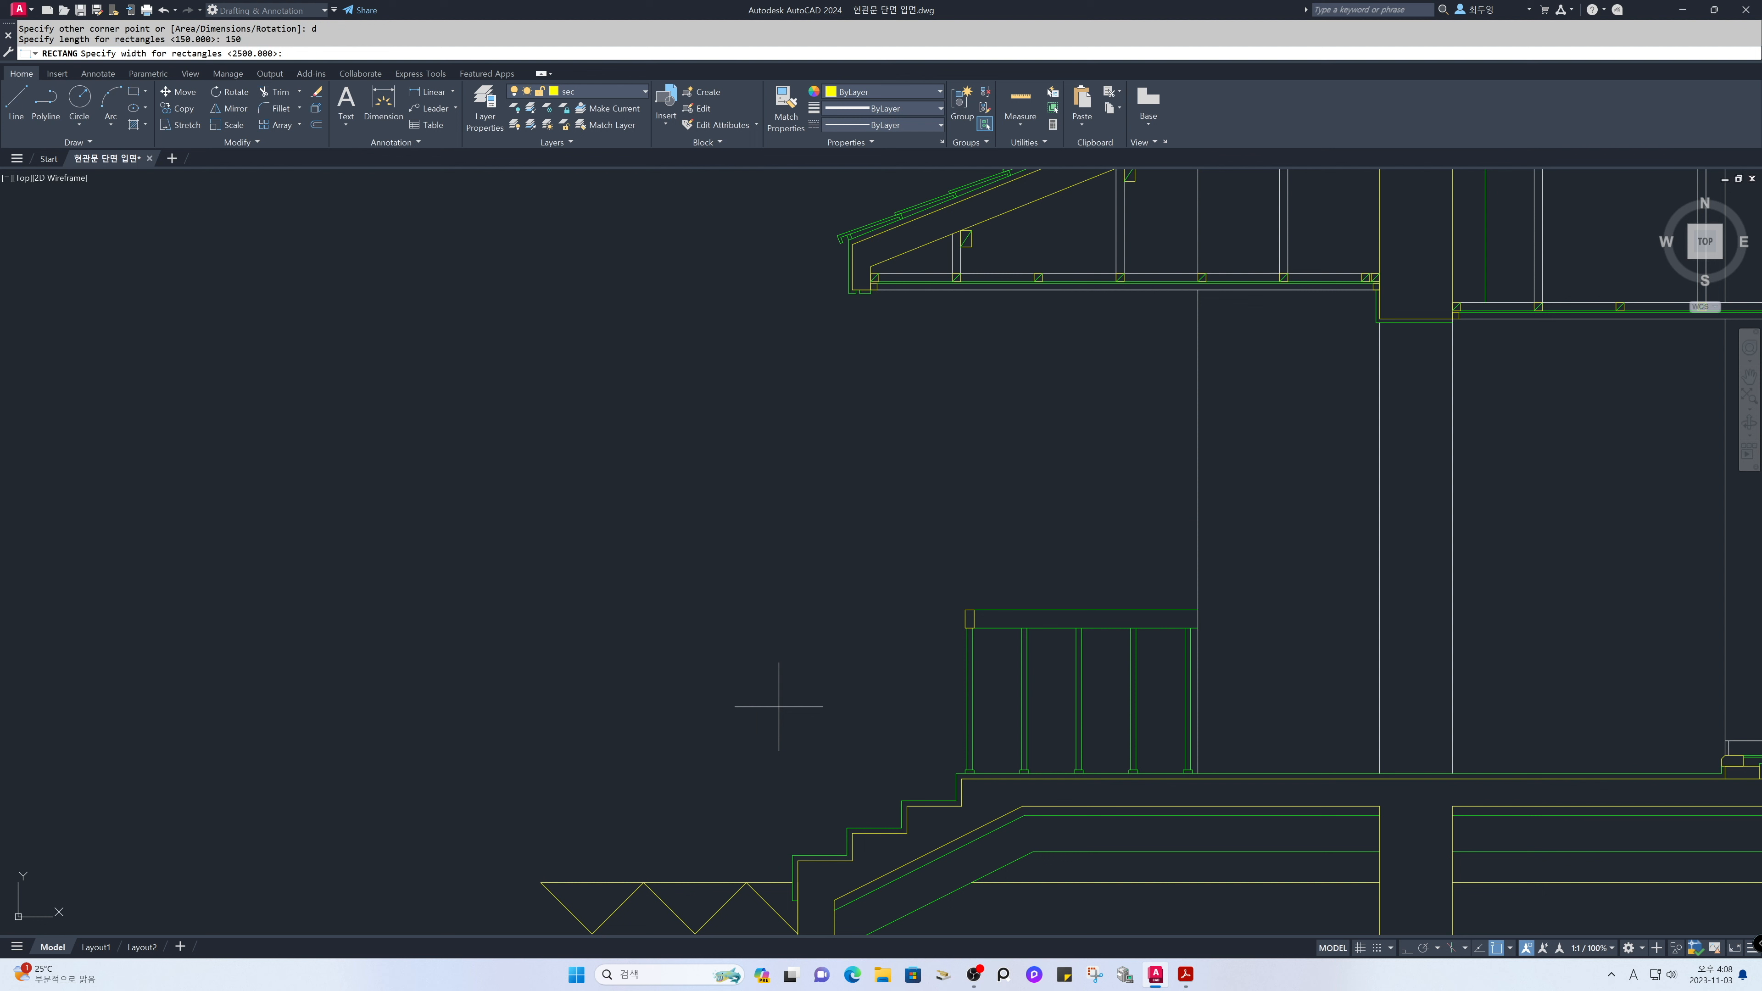
Place a 150 by 2500 rectangle in the empty area beside the porch railing and explode it into separate lines.
{"action": "type", "text": "2500"}
{"action": "key", "text": "Return"}
{"action": "left_click", "coordinate": [782, 703]}
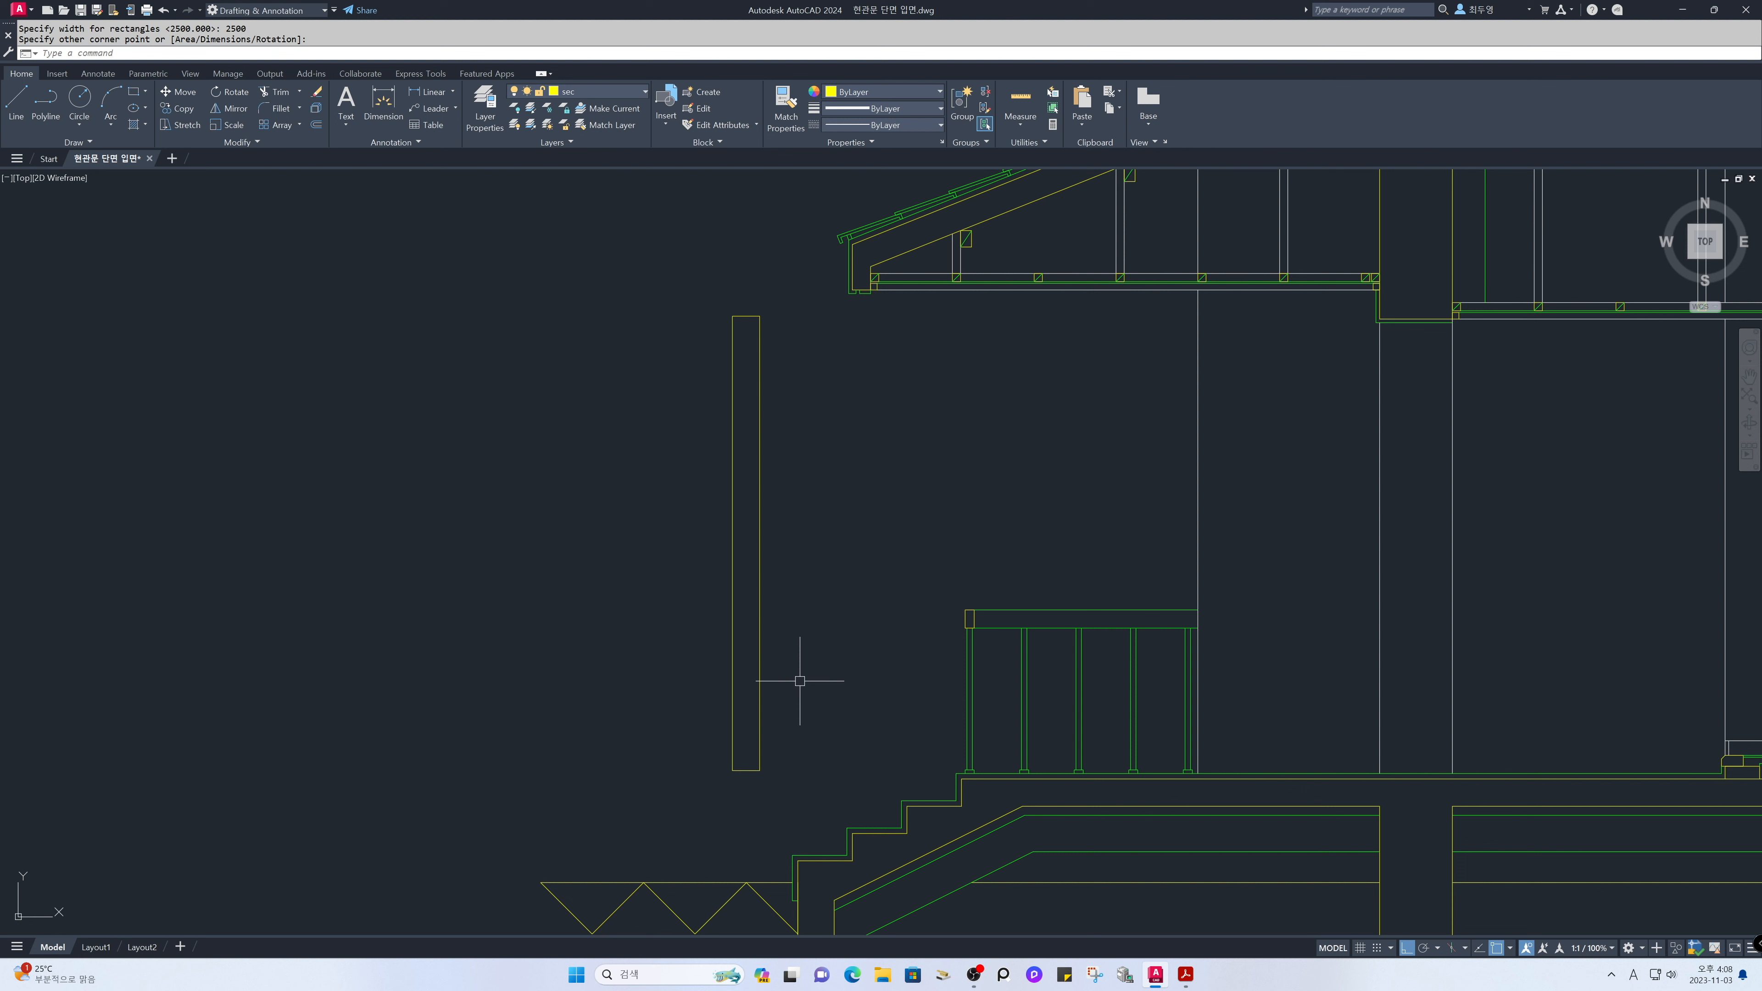
{"action": "type", "text": "x"}
{"action": "key", "text": "Return"}
{"action": "left_click", "coordinate": [798, 677]}
{"action": "left_click", "coordinate": [657, 630]}
{"action": "key", "text": "Return"}
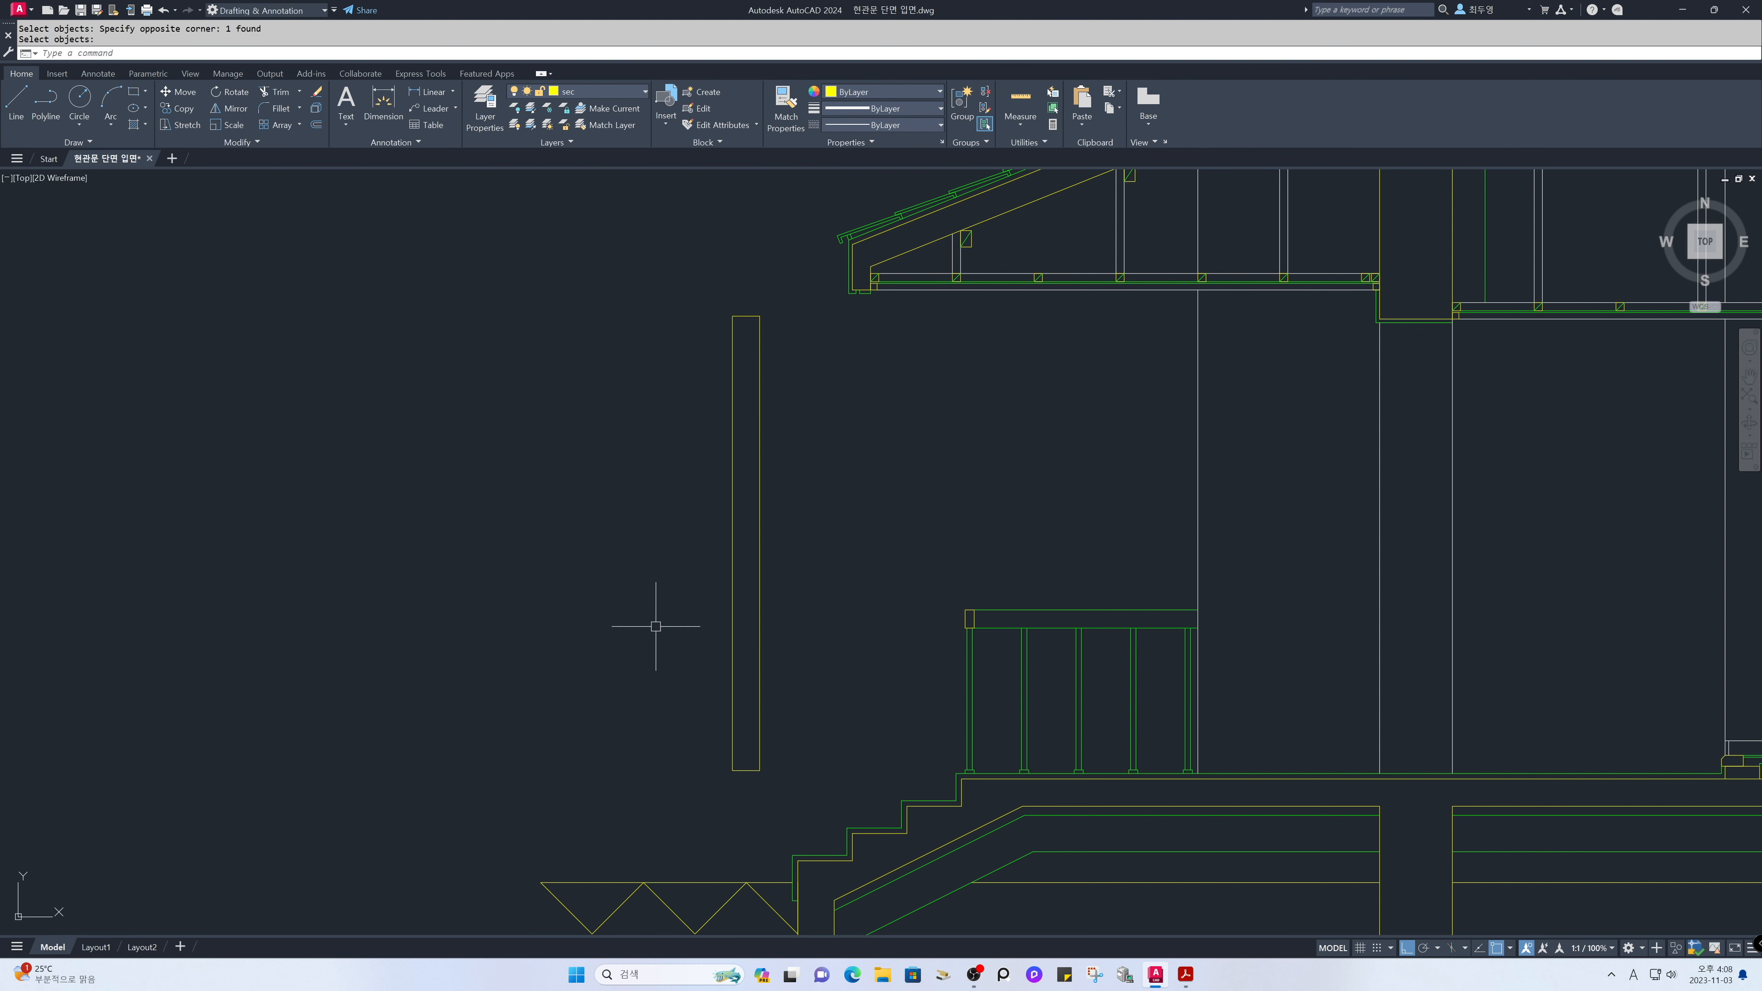
Offset the exploded rectangle's bottom edge upward by 2100.
{"action": "type", "text": "o"}
{"action": "key", "text": "Return"}
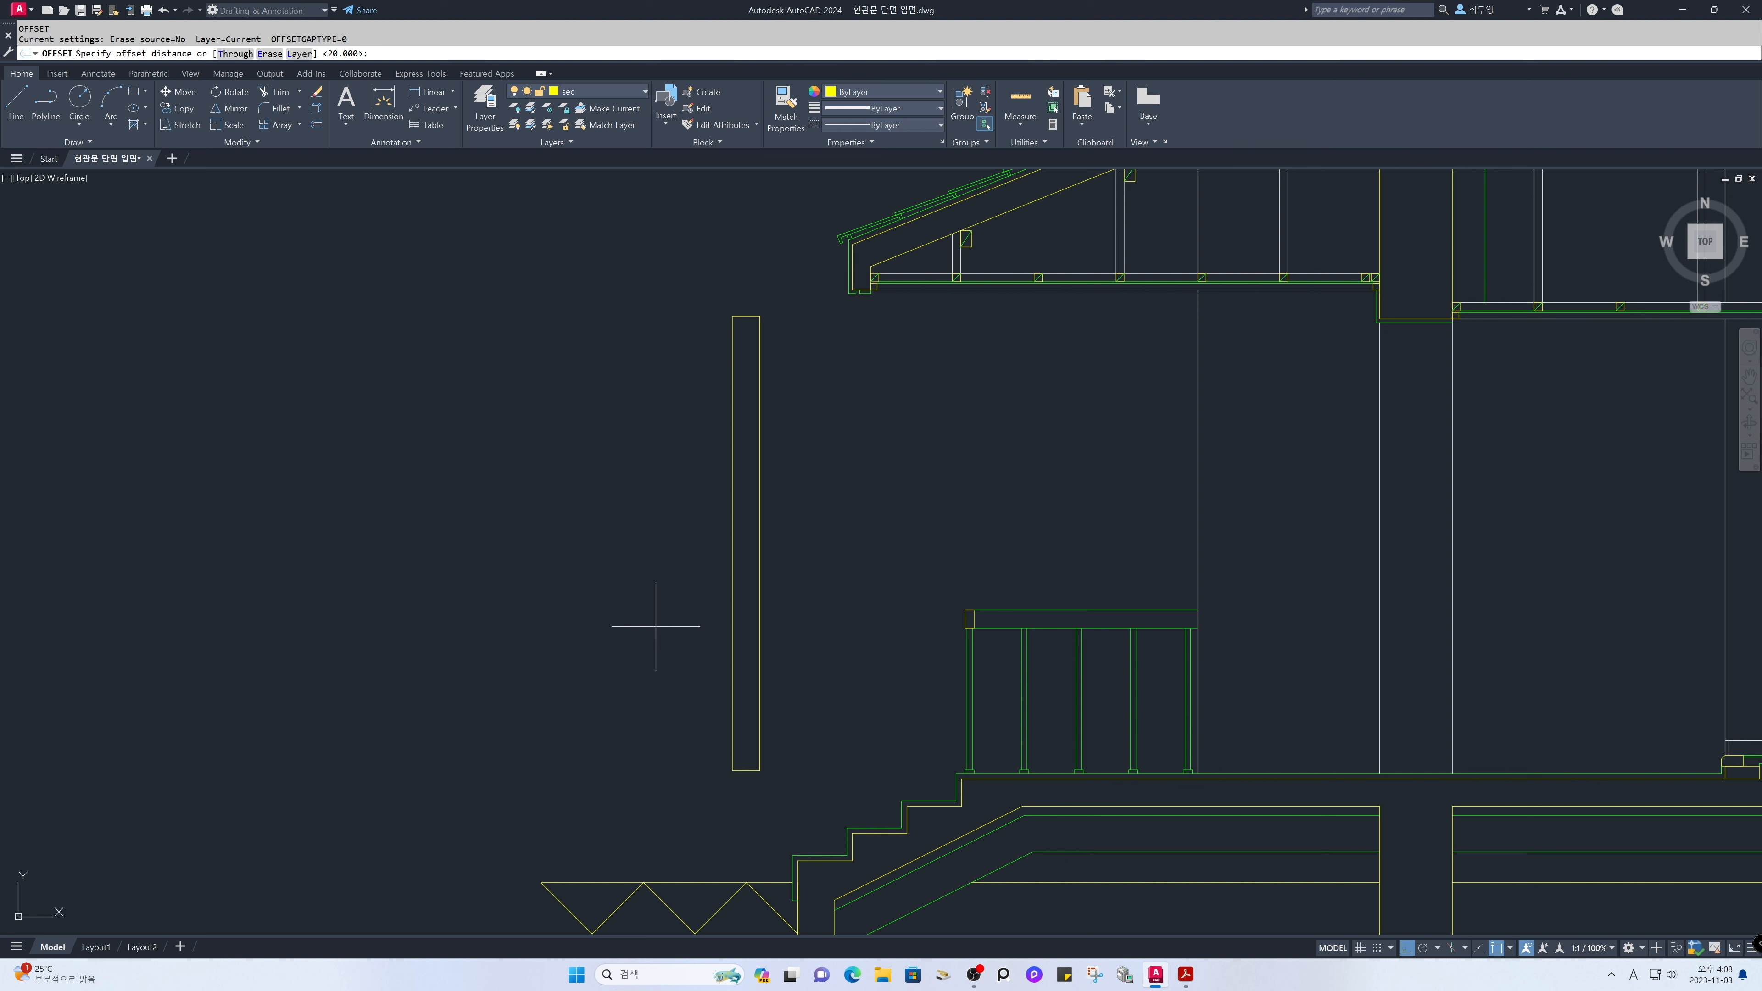
{"action": "type", "text": "2100"}
{"action": "key", "text": "Return"}
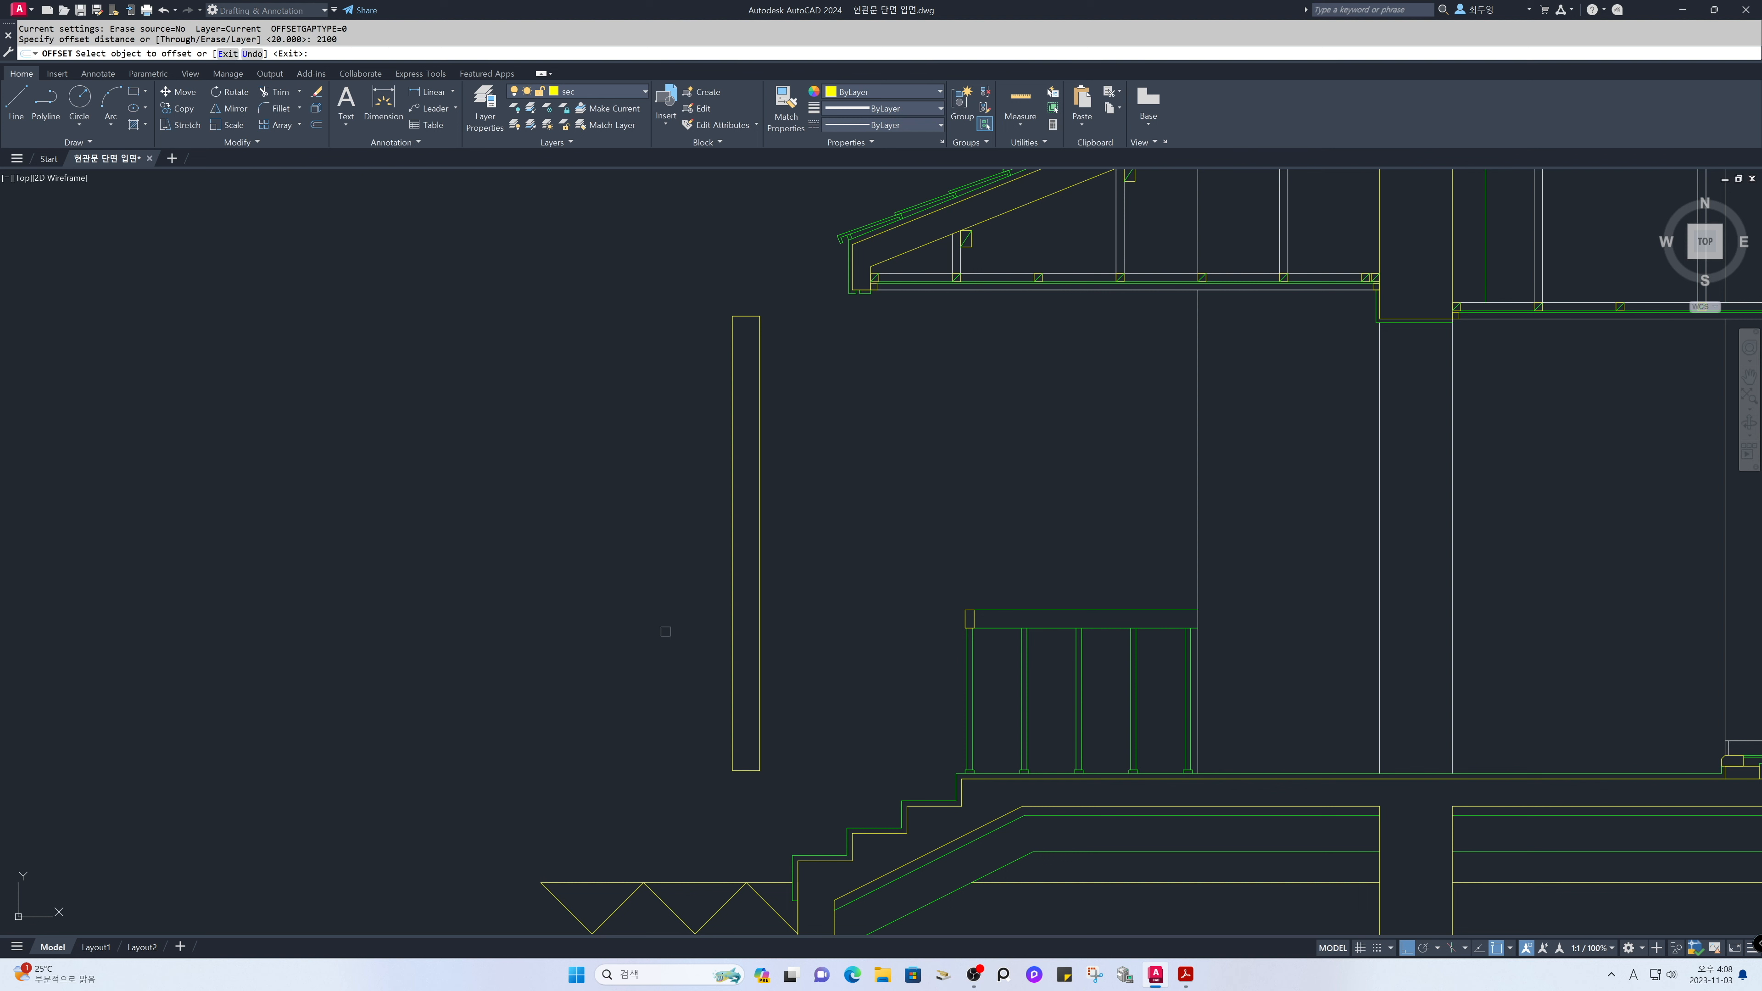
{"action": "left_click", "coordinate": [745, 771]}
{"action": "left_click", "coordinate": [809, 596]}
{"action": "key", "text": "Return"}
Copy the rectangle's top edge and the offset line downward by 40 to form two frame members.
{"action": "type", "text": "cp"}
{"action": "key", "text": "Return"}
{"action": "left_click", "coordinate": [680, 293]}
{"action": "left_click", "coordinate": [816, 428]}
{"action": "key", "text": "Return"}
{"action": "left_click", "coordinate": [850, 403]}
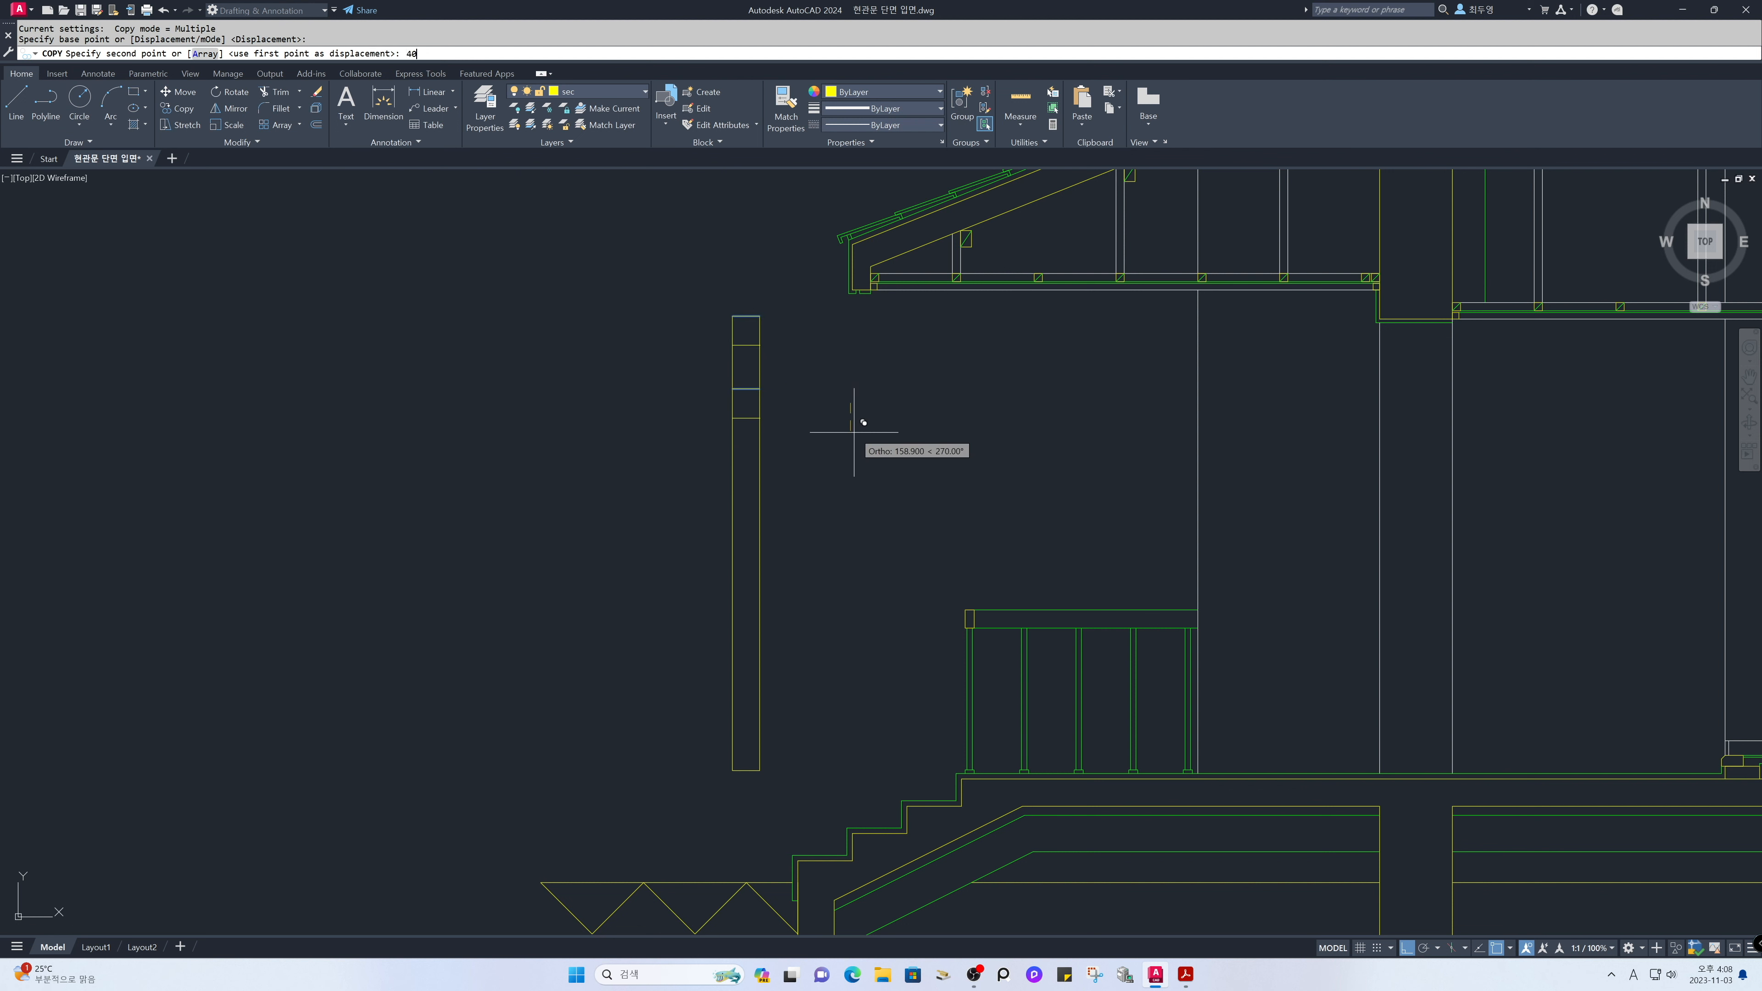
{"action": "key", "text": "Return"}
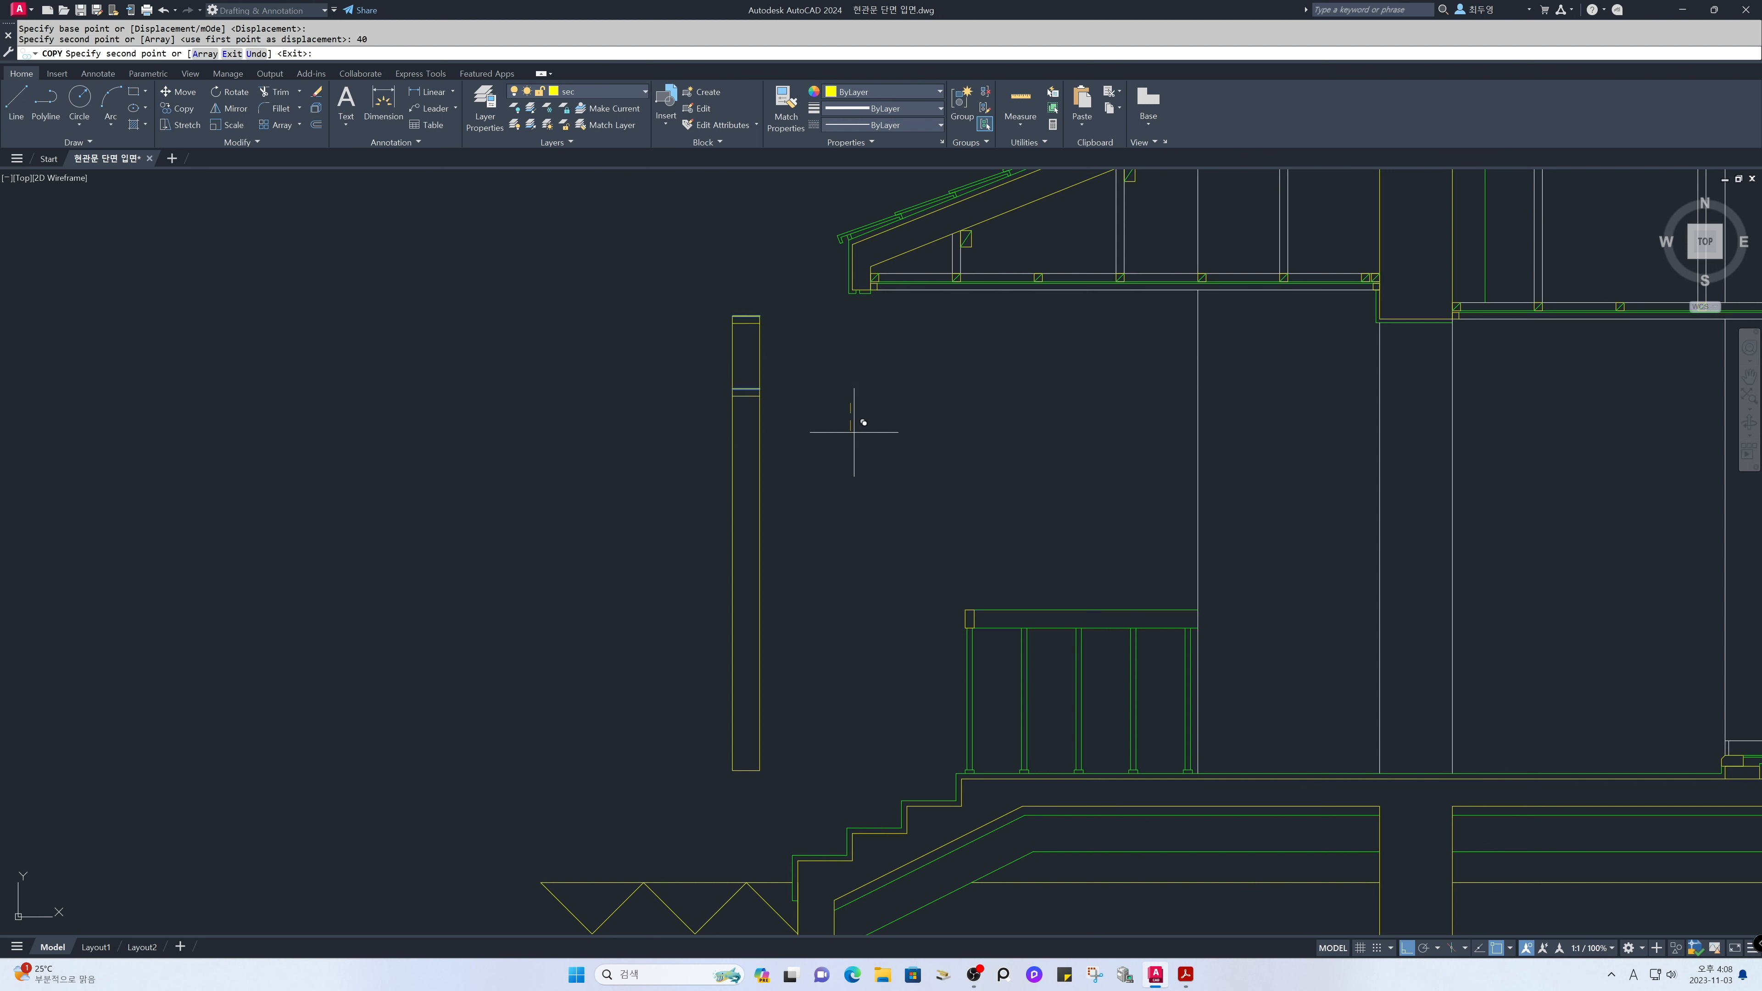
{"action": "key", "text": "Return"}
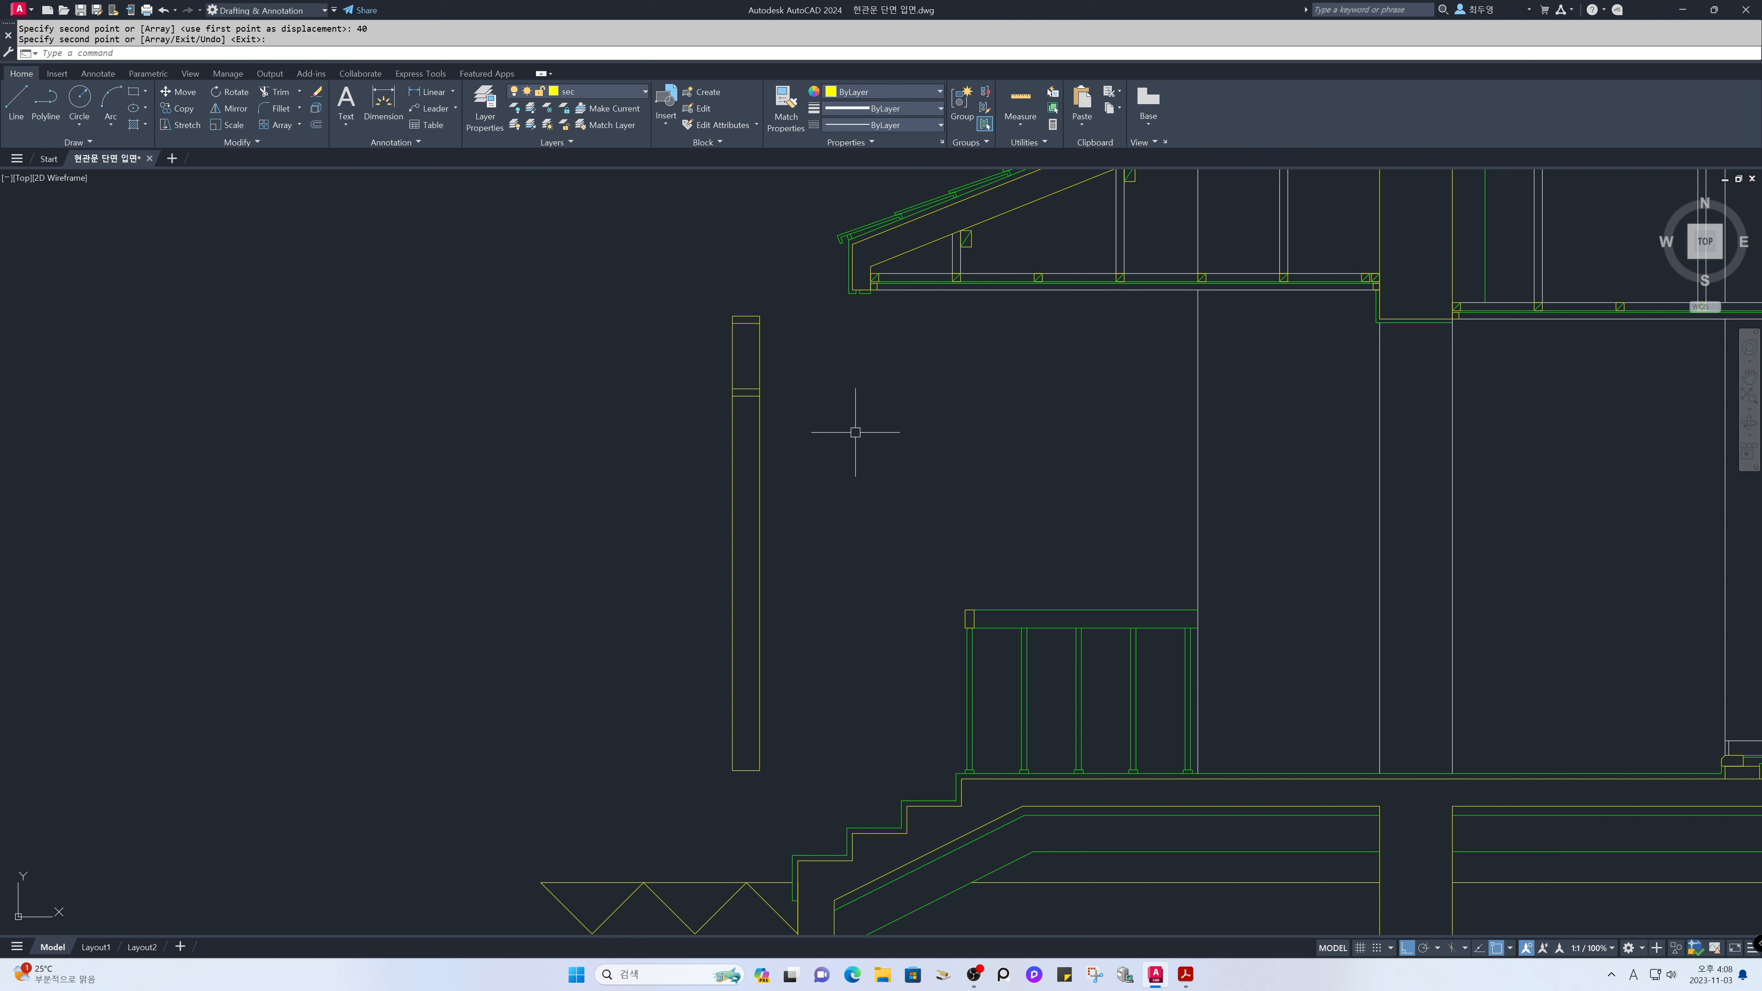
Trim away the side lines between the two frame members and below the lower one.
{"action": "type", "text": "tr"}
{"action": "key", "text": "Return"}
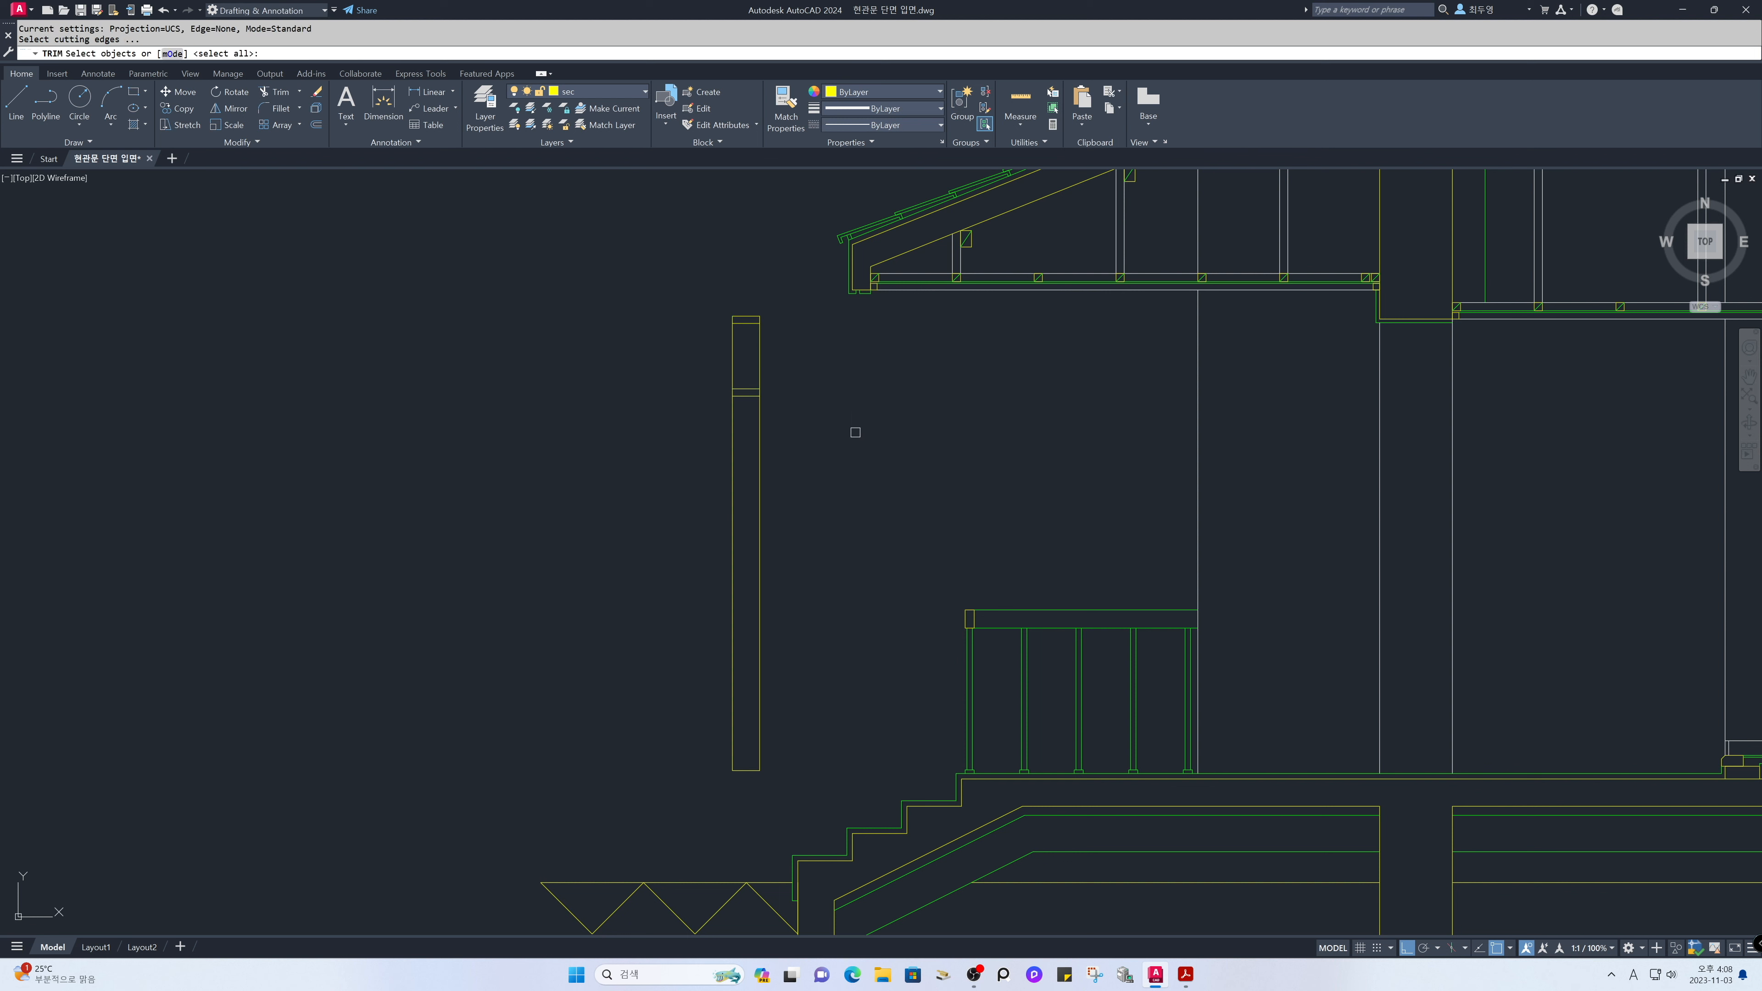
{"action": "key", "text": "Return"}
{"action": "left_click", "coordinate": [827, 358]}
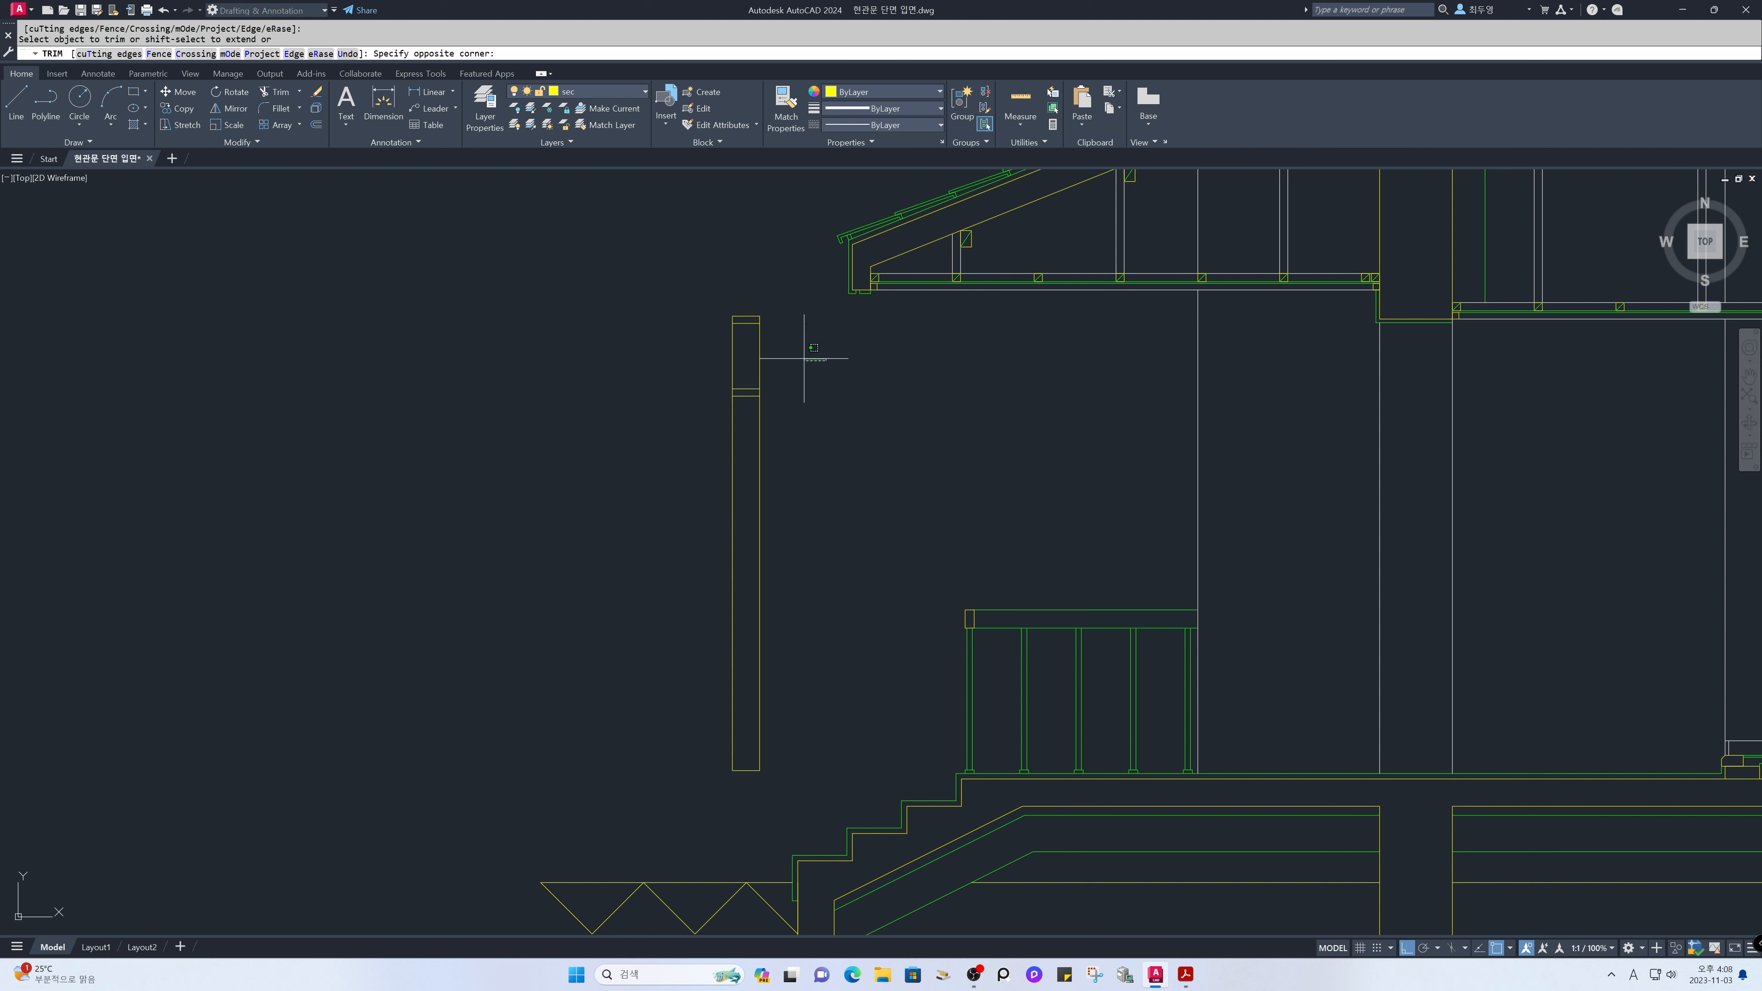
{"action": "left_click", "coordinate": [699, 349]}
{"action": "left_click", "coordinate": [842, 550]}
{"action": "left_click", "coordinate": [671, 511]}
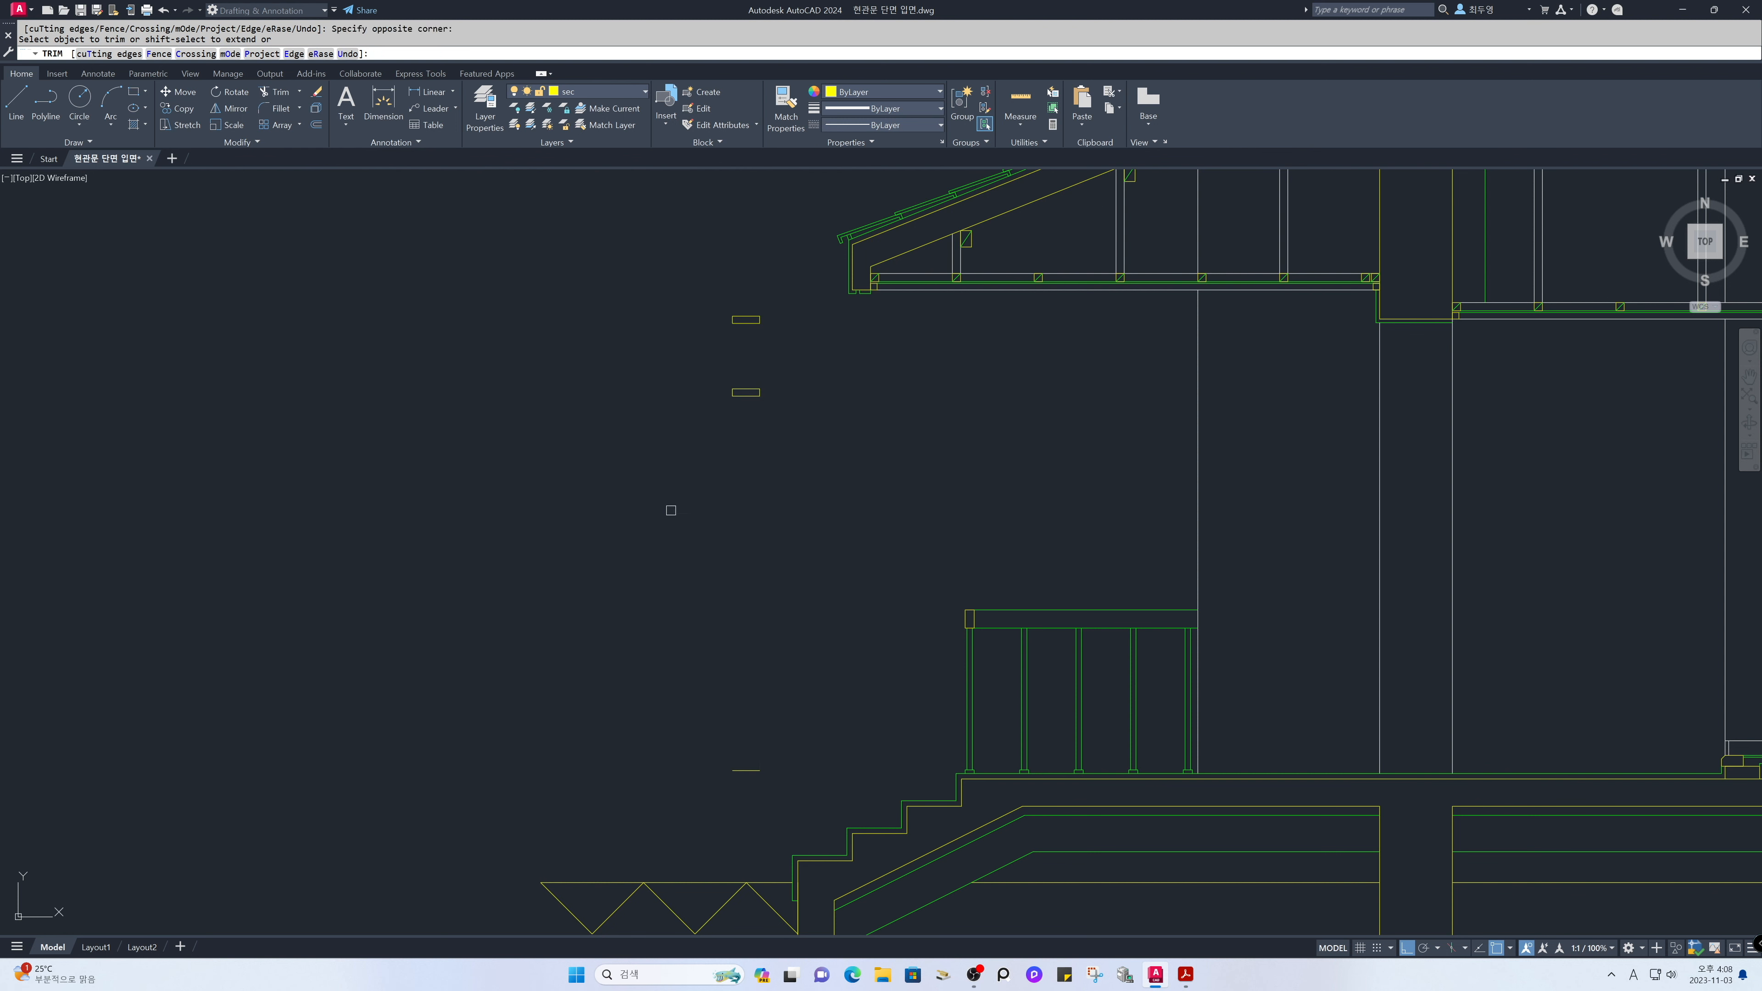
{"action": "key", "text": "Return"}
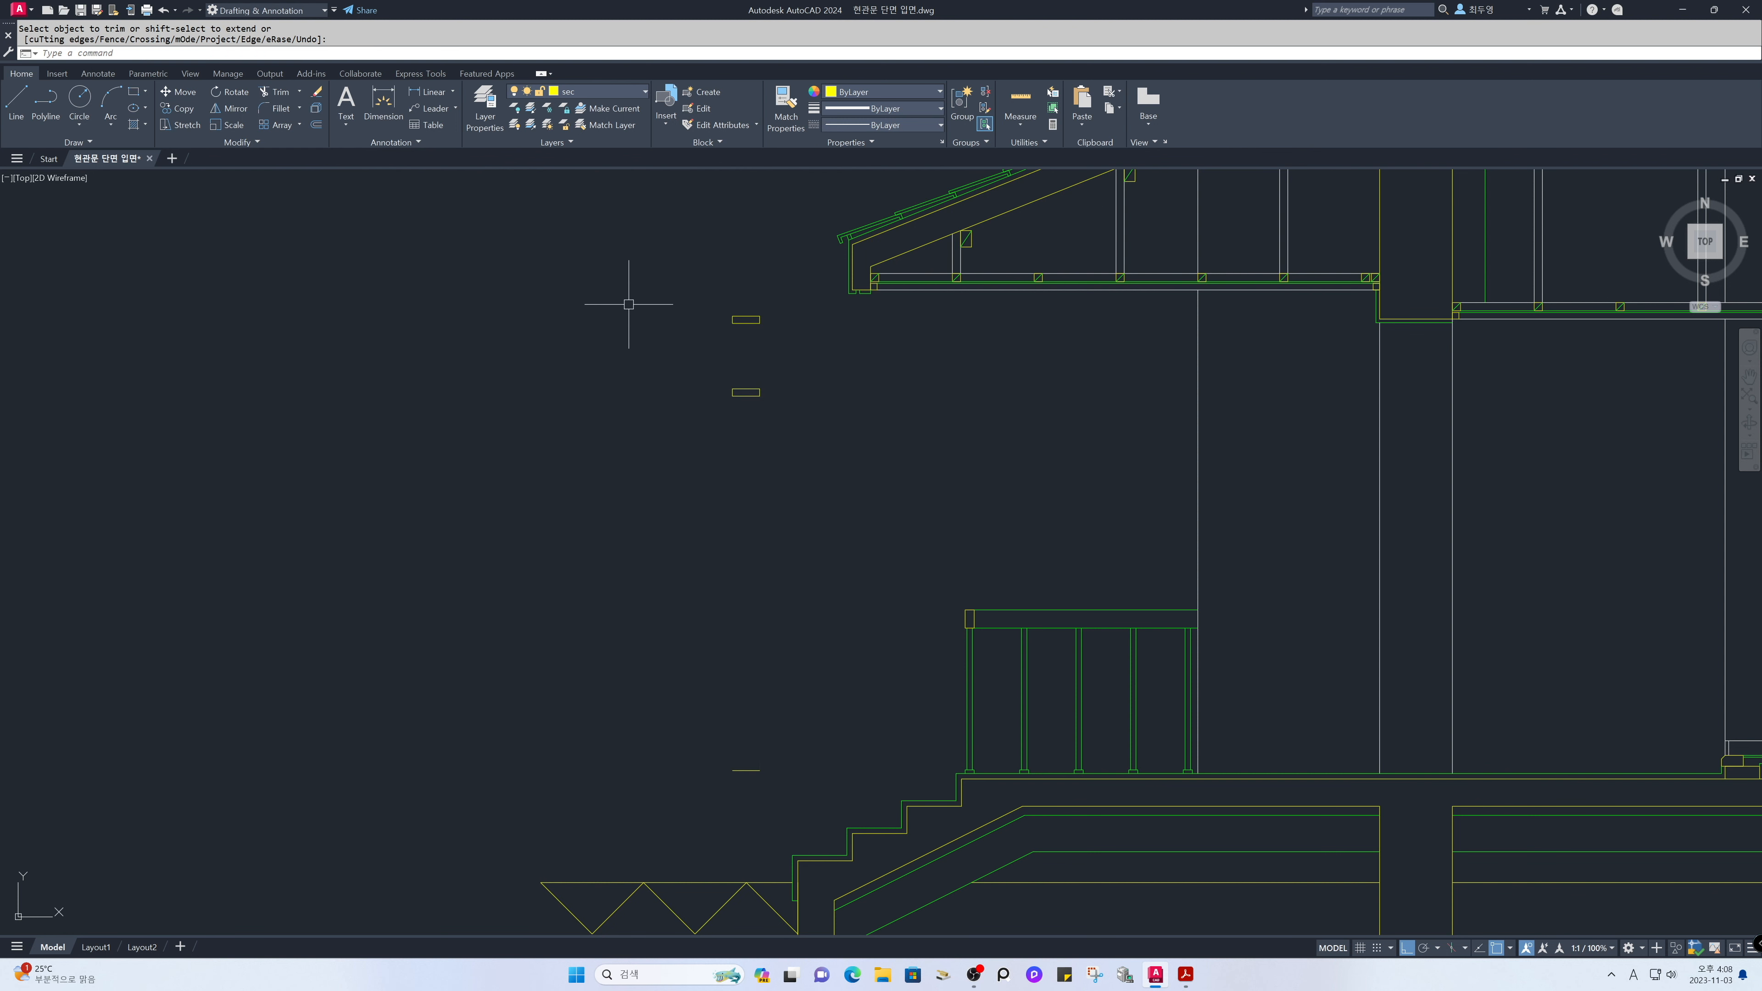
Make ele the current layer and assign the remaining bottom line to it.
{"action": "left_click", "coordinate": [635, 93]}
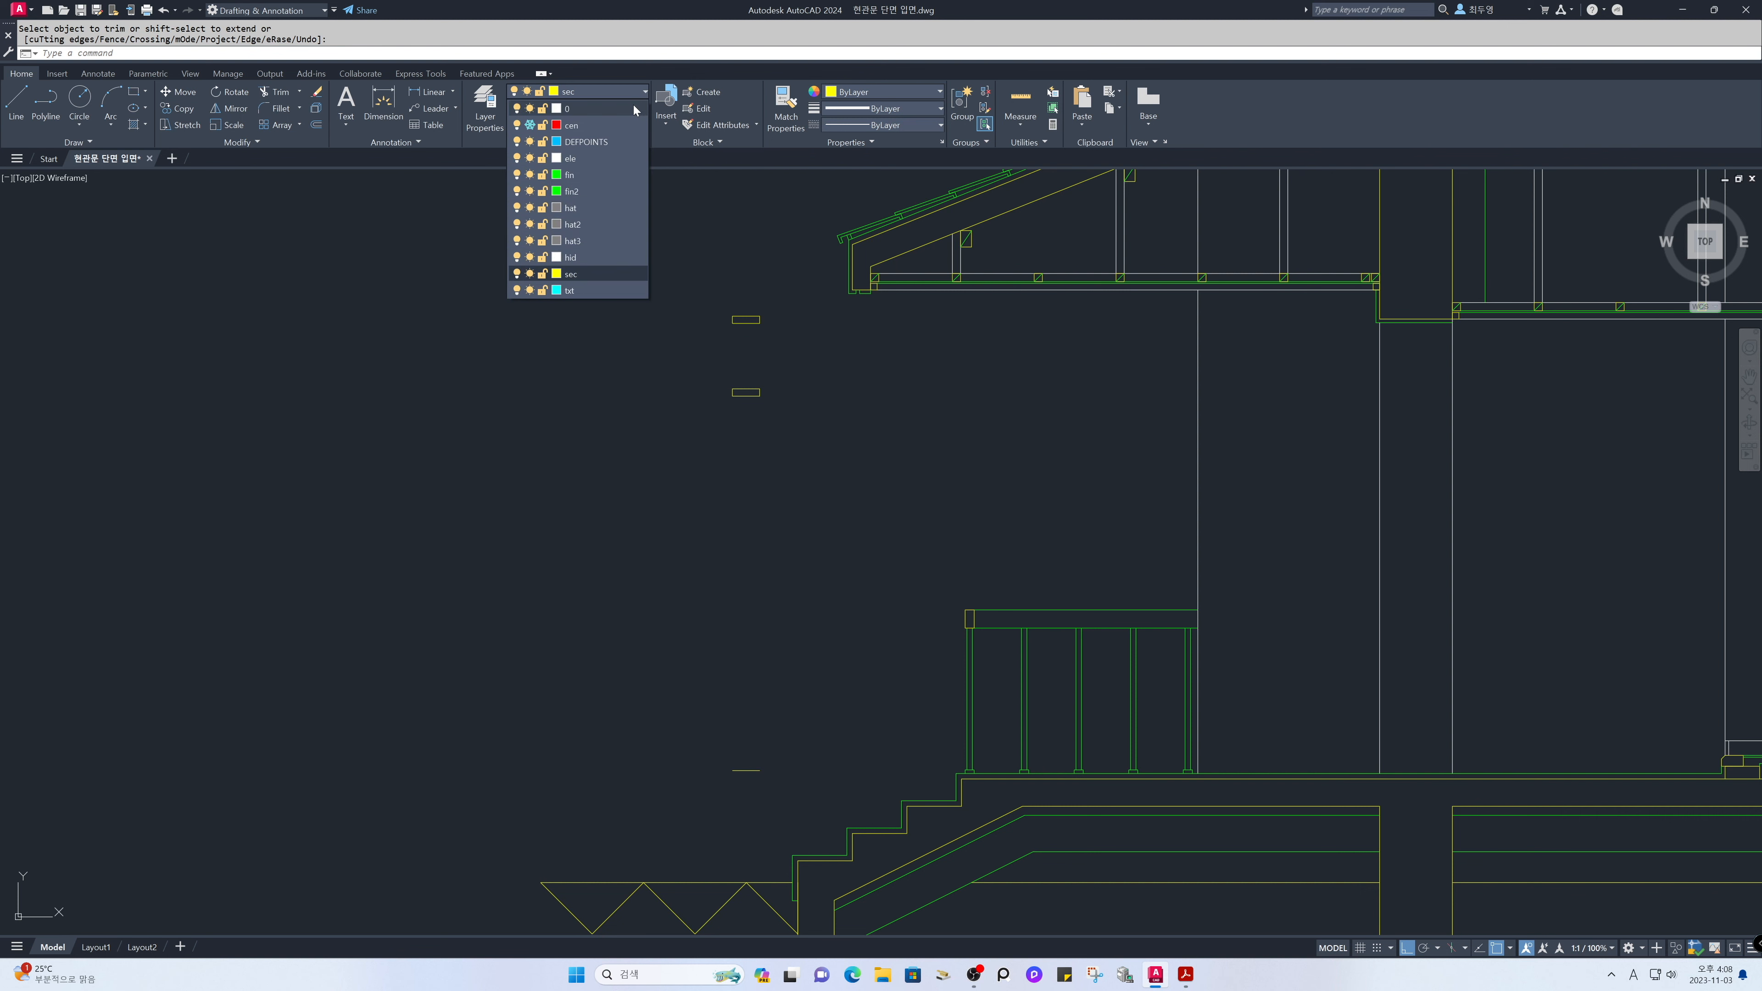
{"action": "left_click", "coordinate": [624, 158]}
{"action": "left_click", "coordinate": [702, 710]}
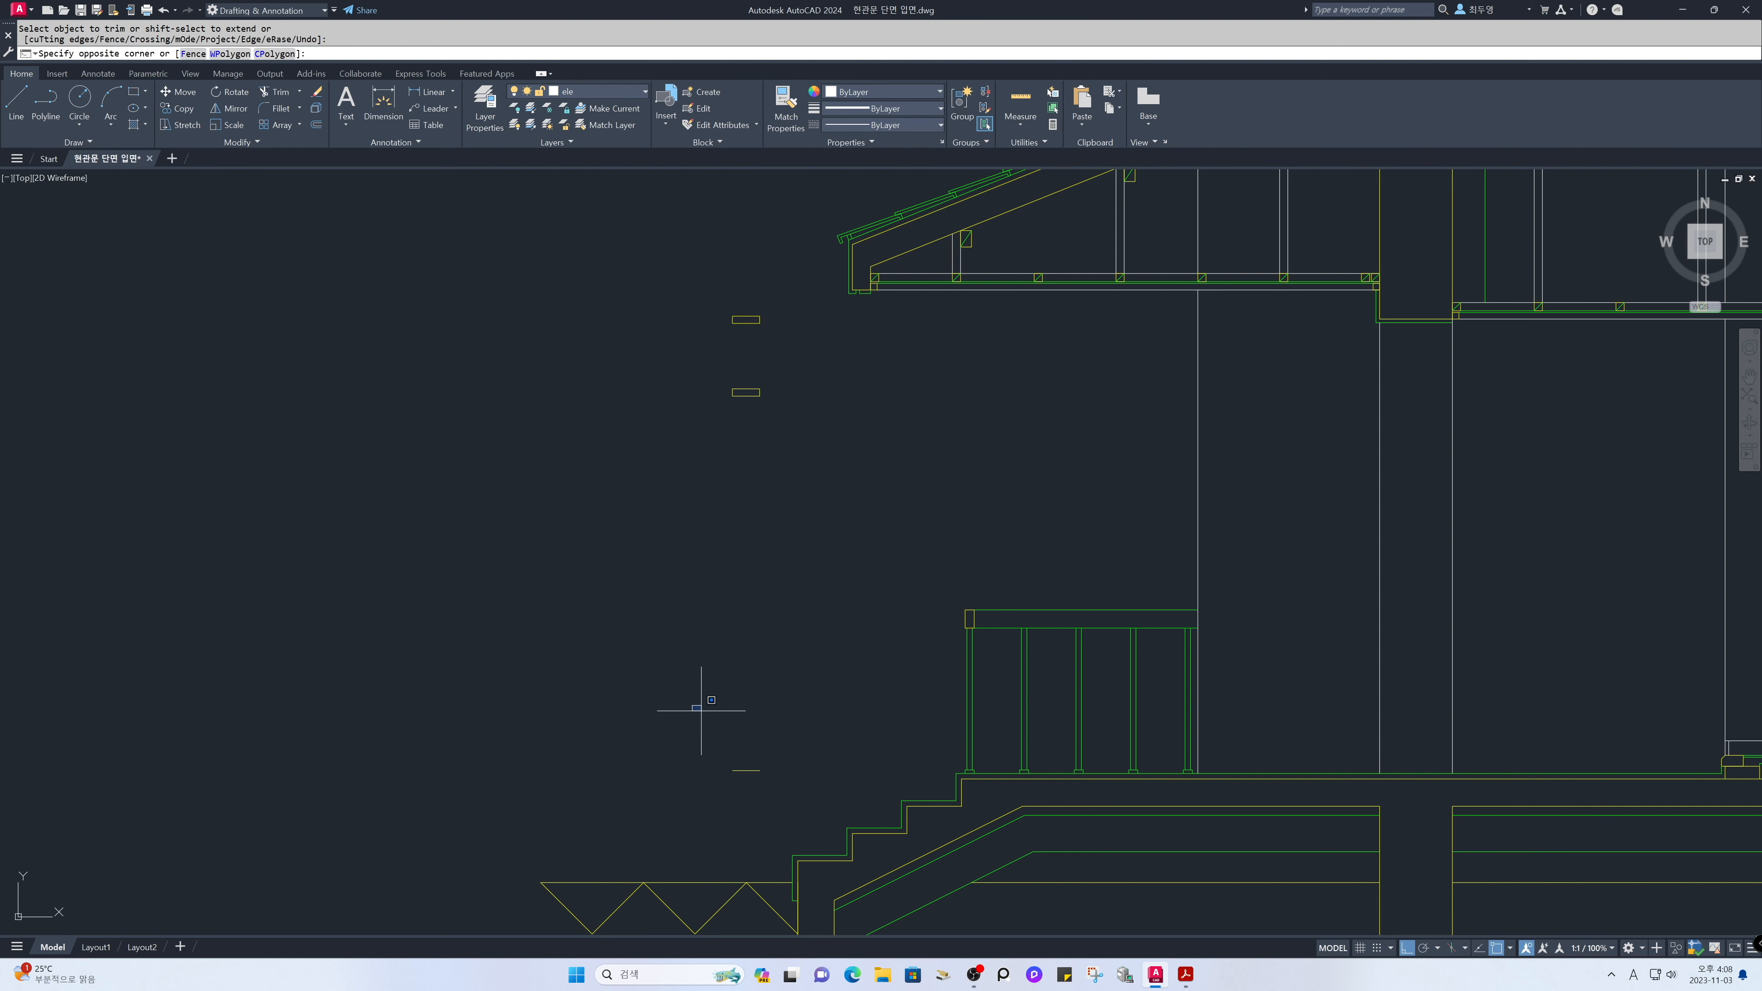
{"action": "left_click", "coordinate": [783, 795]}
{"action": "left_click", "coordinate": [623, 93]}
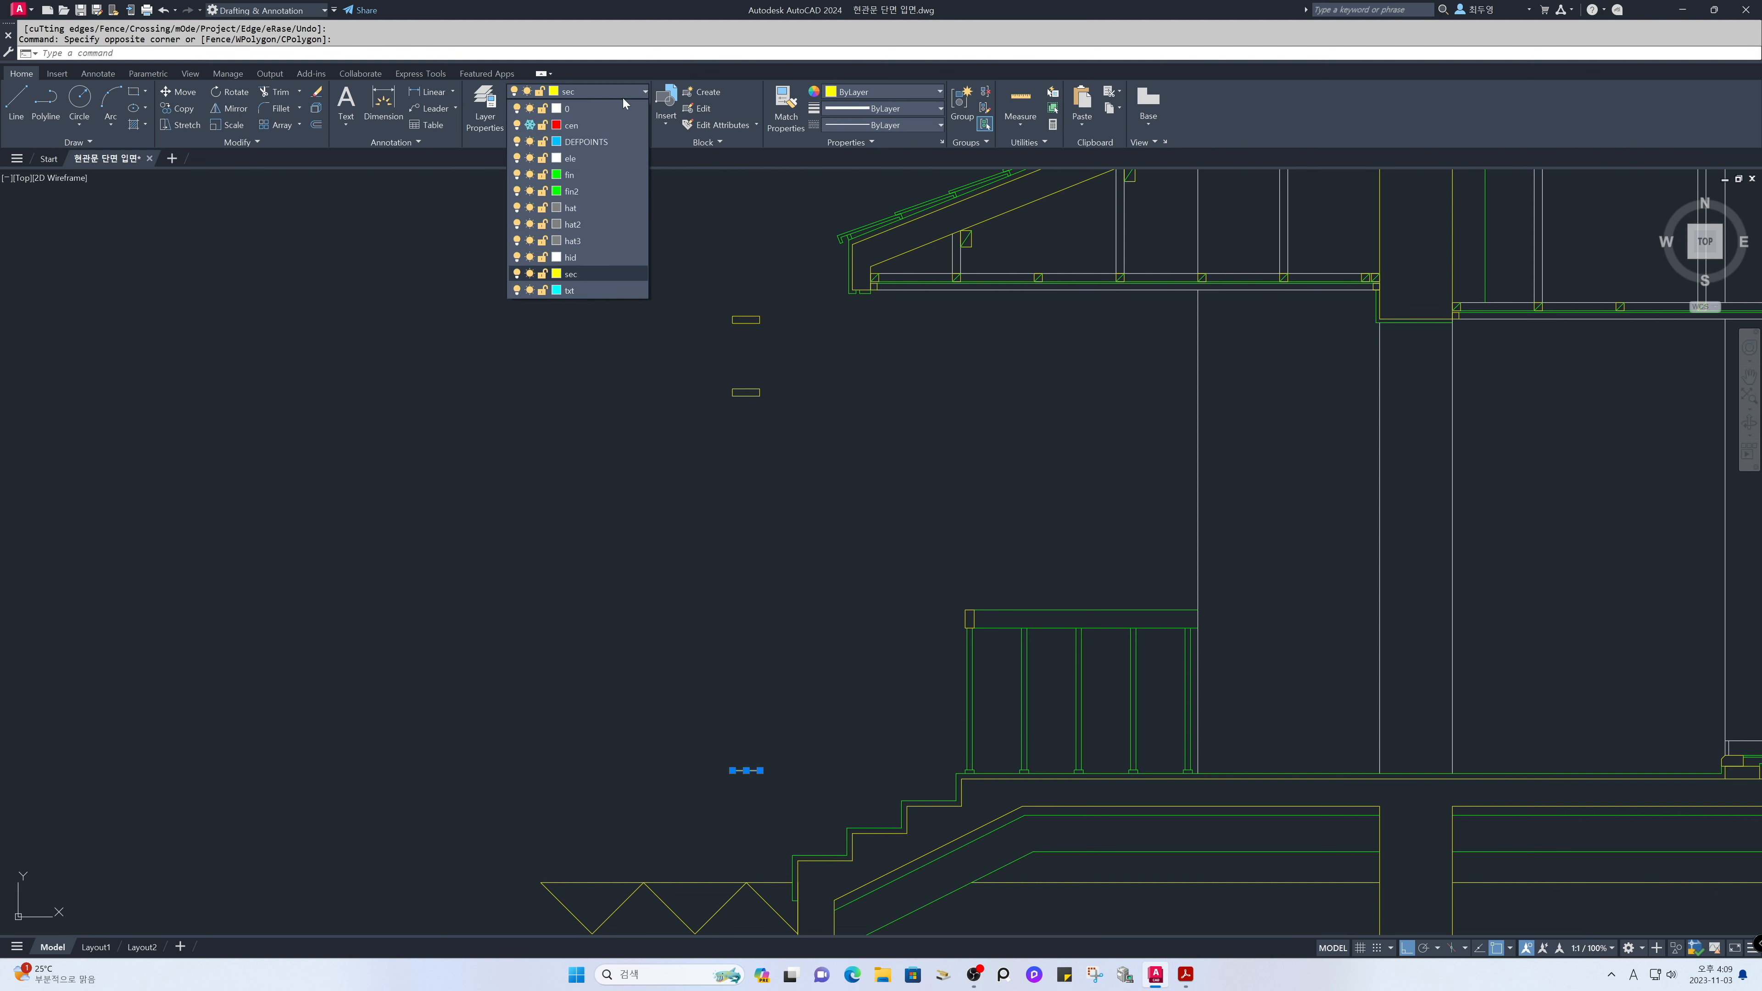
{"action": "left_click", "coordinate": [618, 160]}
{"action": "key", "text": "Escape"}
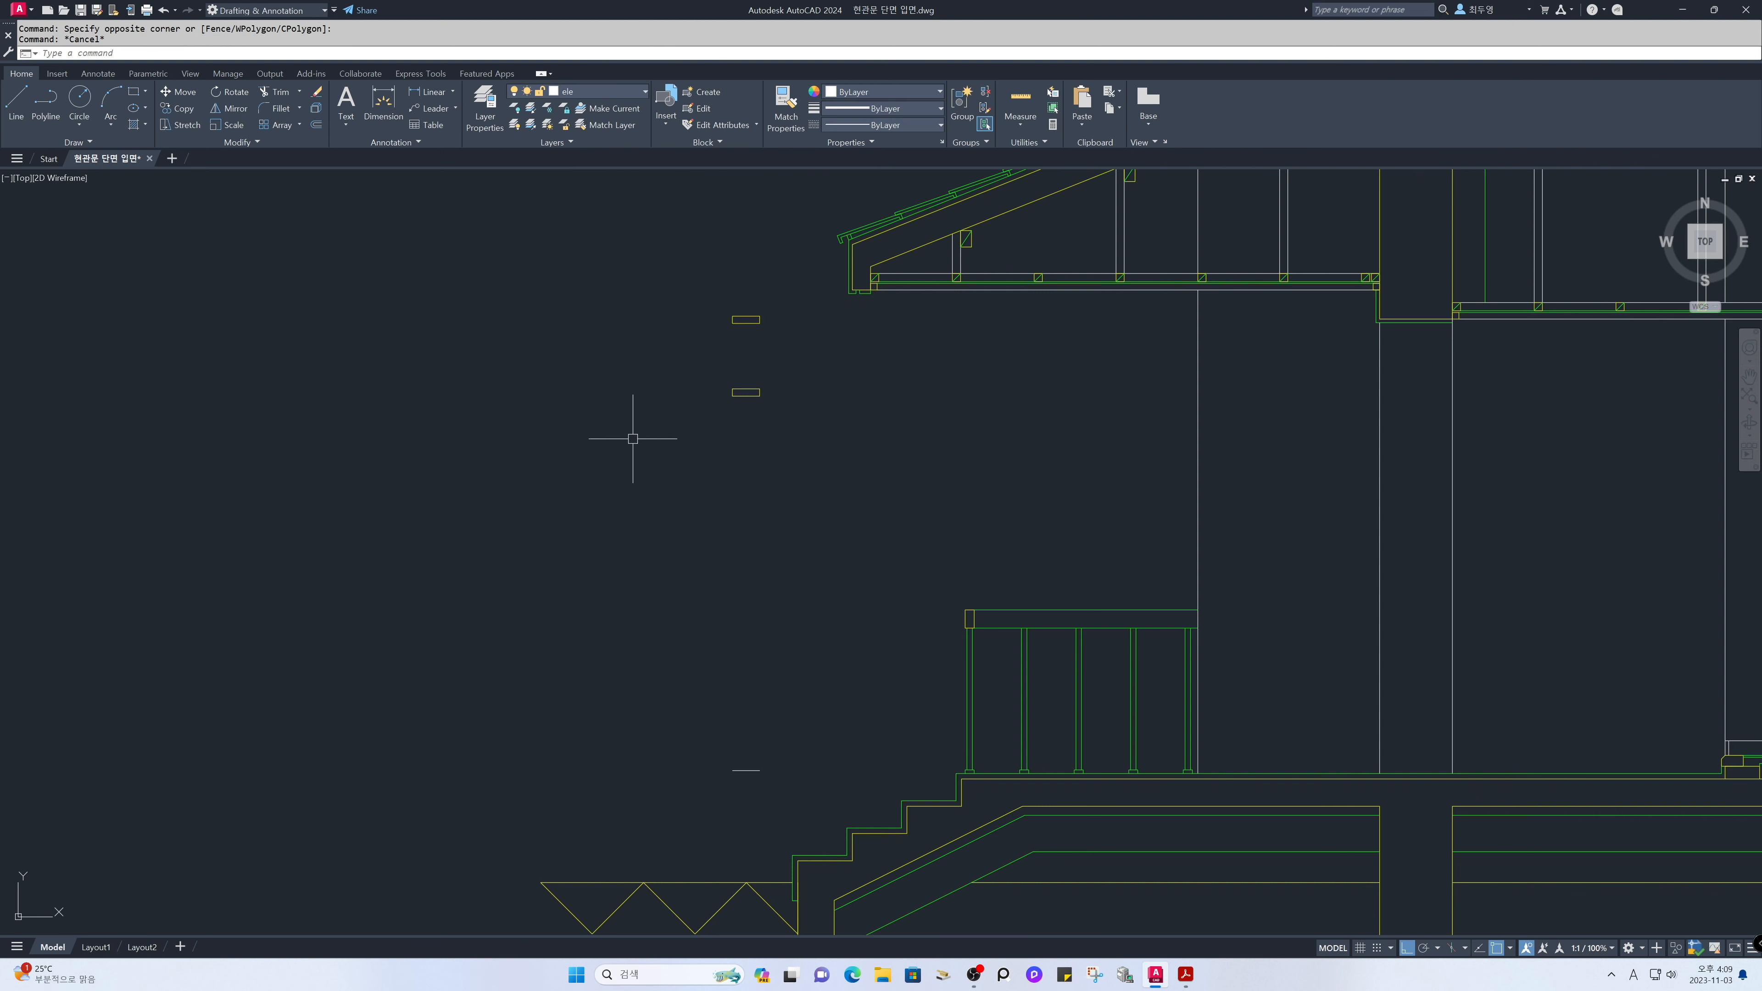
Draw two vertical lines joining the corners of the top frame member to those of the lower frame member.
{"action": "type", "text": "l"}
{"action": "key", "text": "Return"}
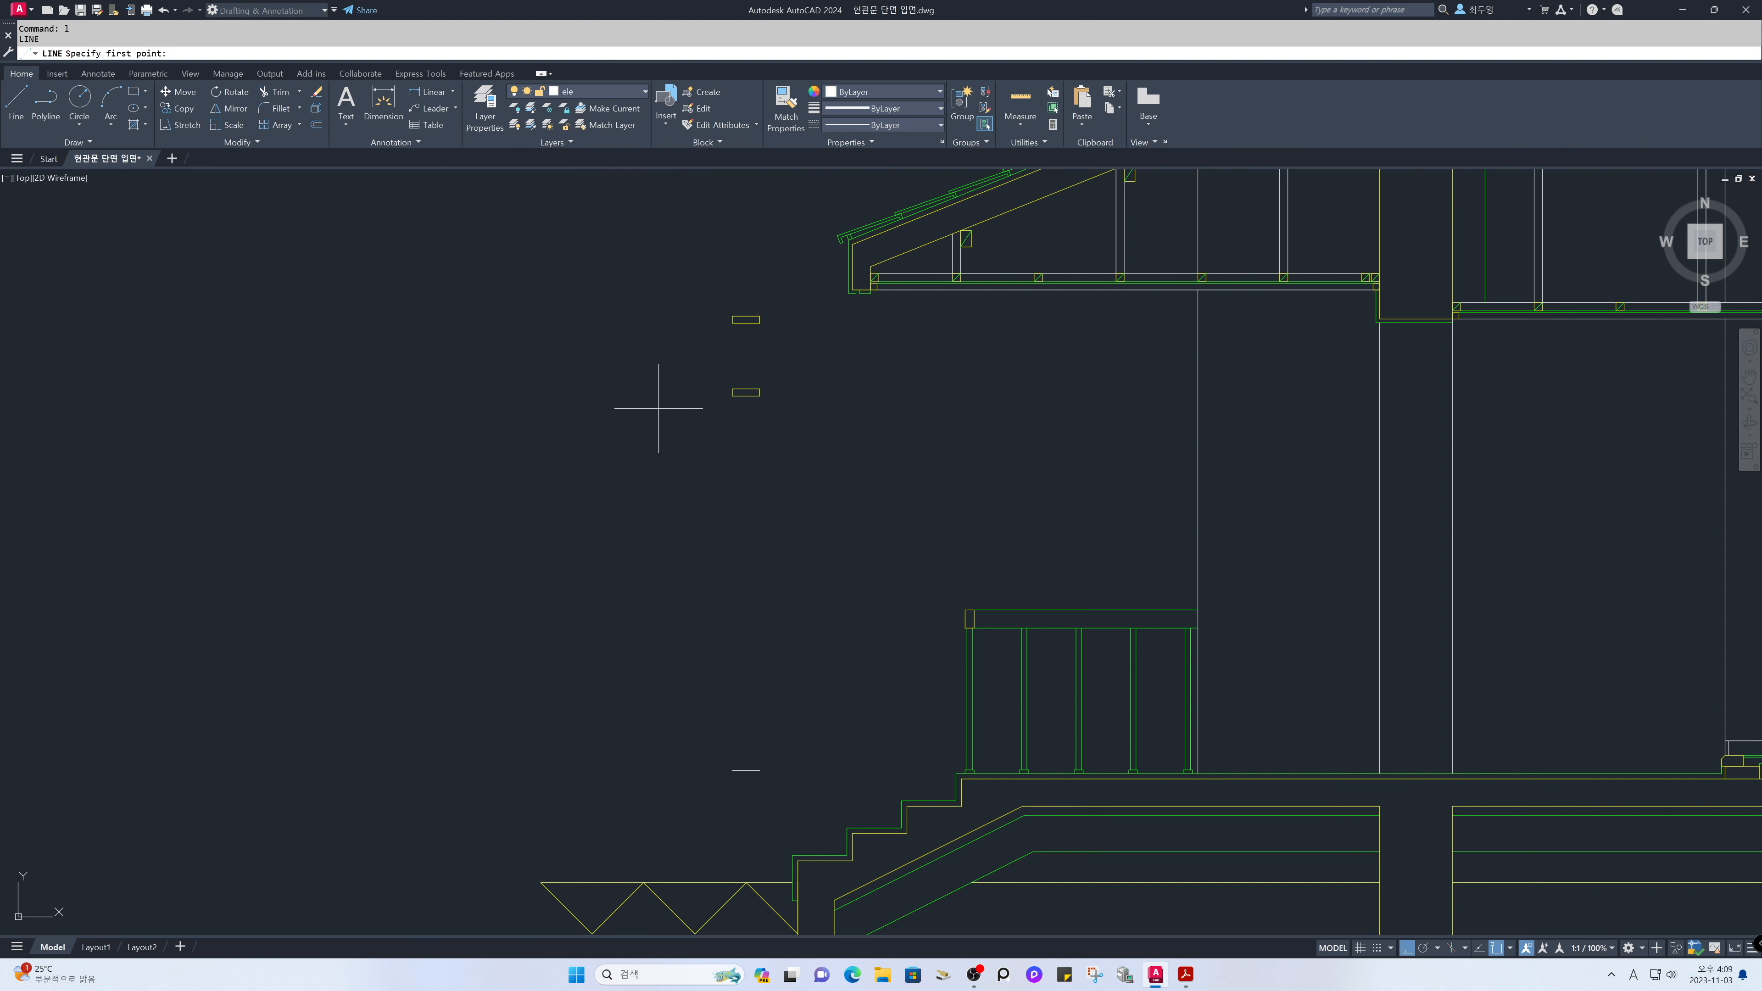
{"action": "left_click", "coordinate": [732, 323]}
{"action": "left_click", "coordinate": [733, 390]}
{"action": "key", "text": "Return"}
{"action": "key", "text": "Return"}
{"action": "left_click", "coordinate": [760, 320]}
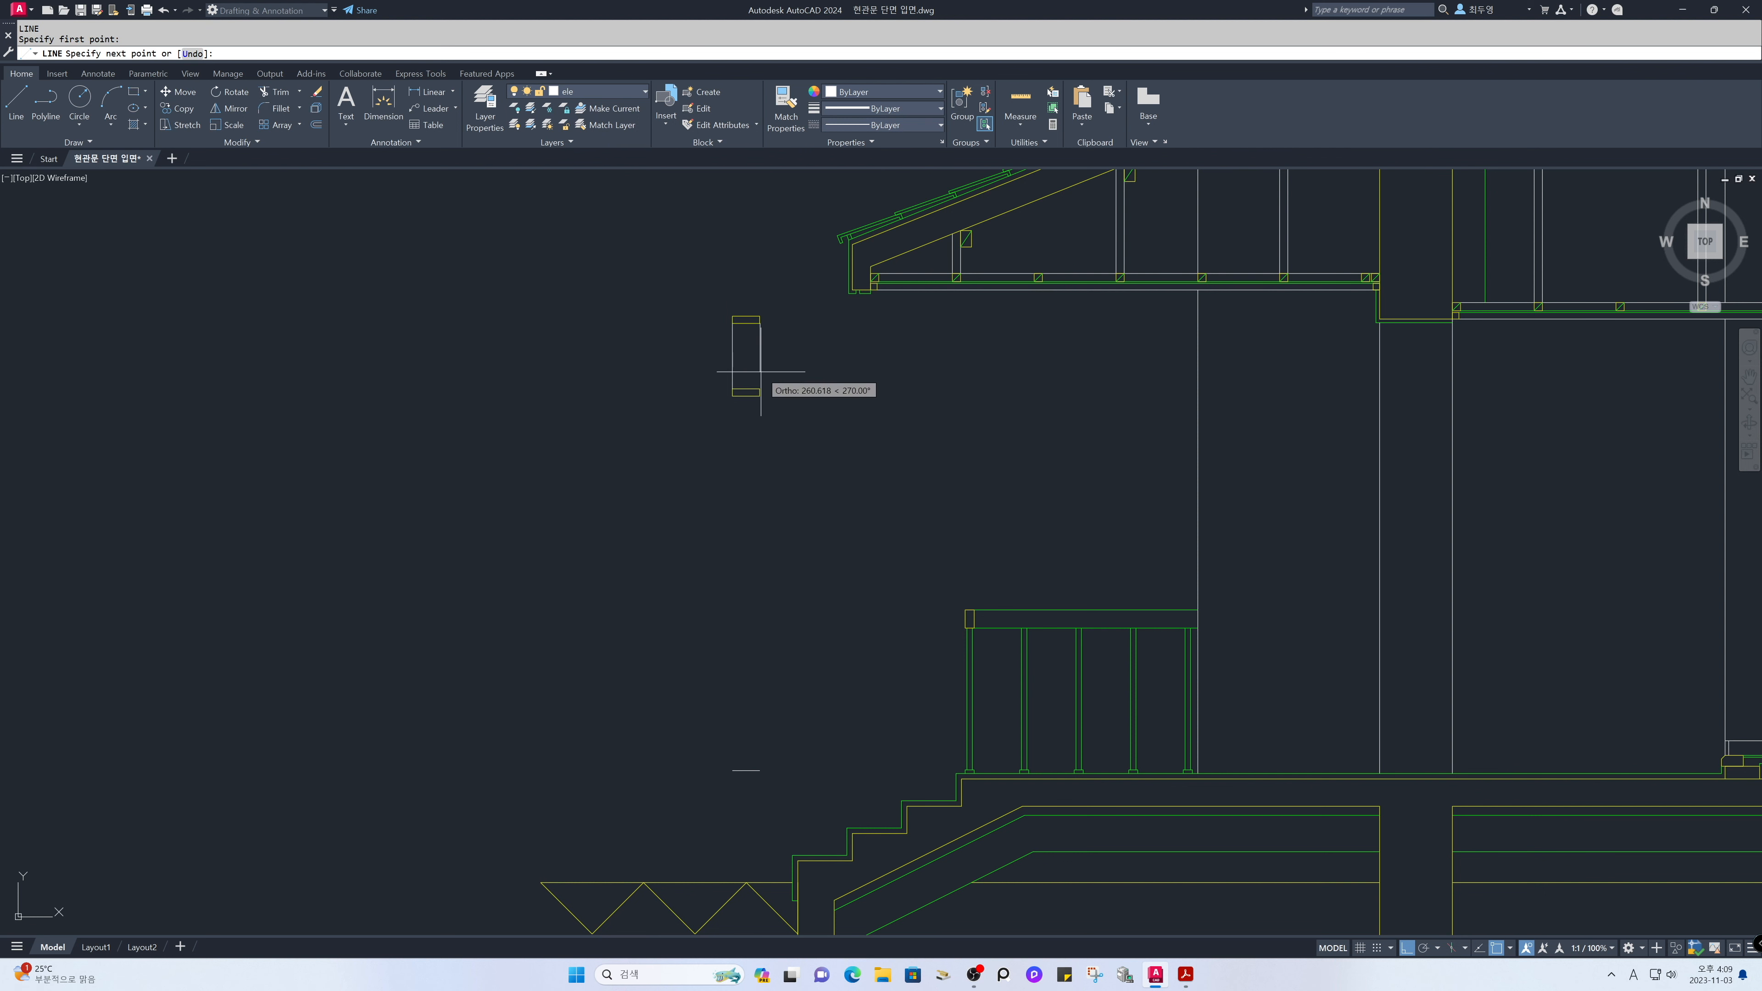
{"action": "left_click", "coordinate": [782, 394]}
{"action": "key", "text": "Return"}
Draw two vertical lines joining the lower frame member's bottom corners to the ends of the bottom line.
{"action": "key", "text": "Return"}
{"action": "left_click", "coordinate": [761, 394]}
{"action": "left_click", "coordinate": [759, 770]}
{"action": "key", "text": "Return"}
{"action": "key", "text": "Return"}
{"action": "left_click", "coordinate": [732, 770]}
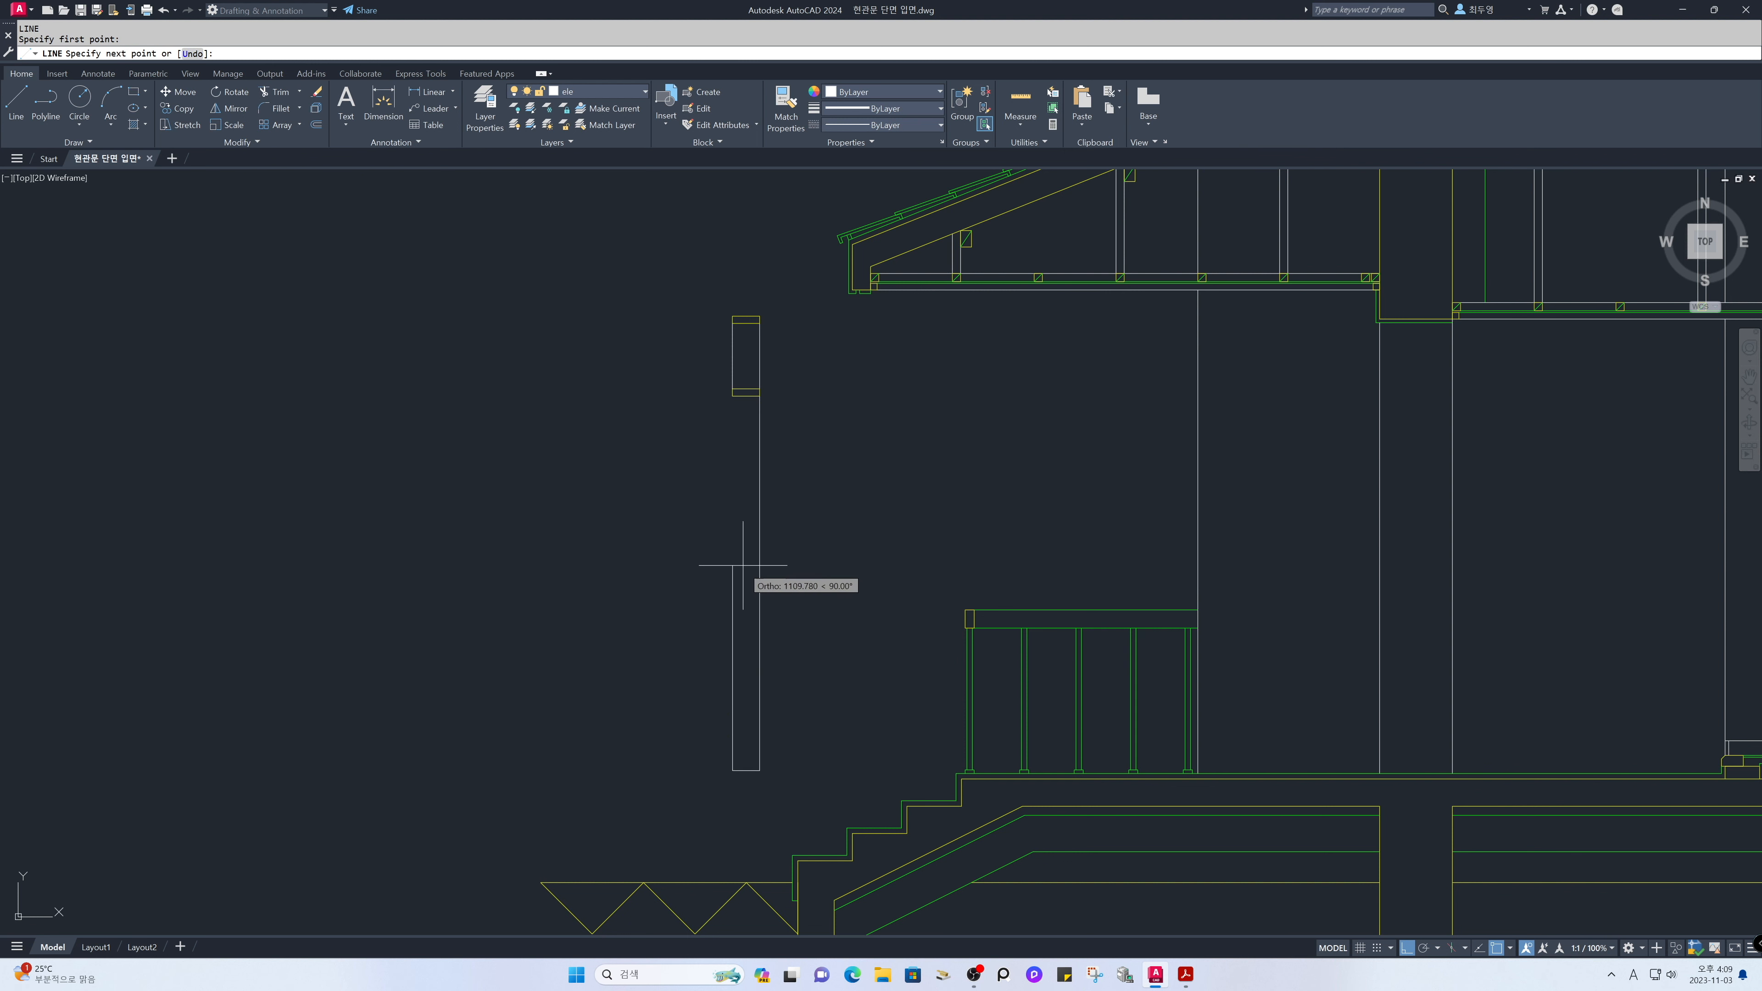
{"action": "left_click", "coordinate": [733, 395]}
{"action": "key", "text": "Return"}
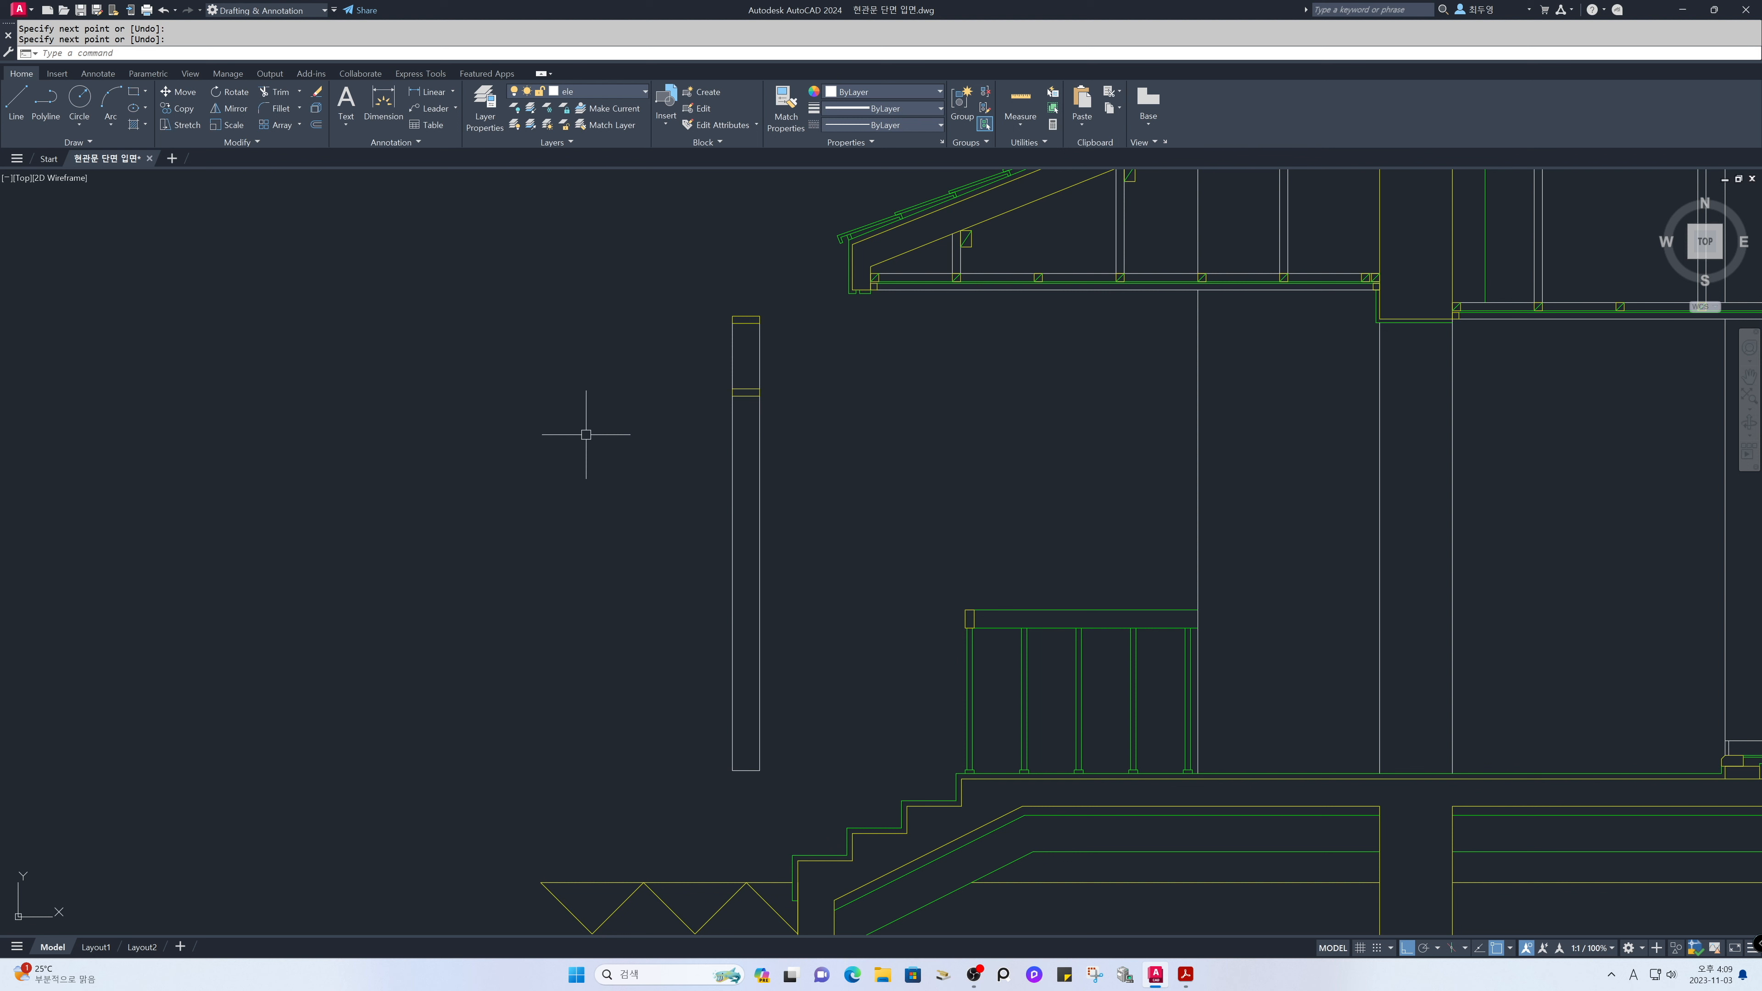
Make fin the current layer and enable the Midpoint object snap.
{"action": "type", "text": "z"}
{"action": "key", "text": "Return"}
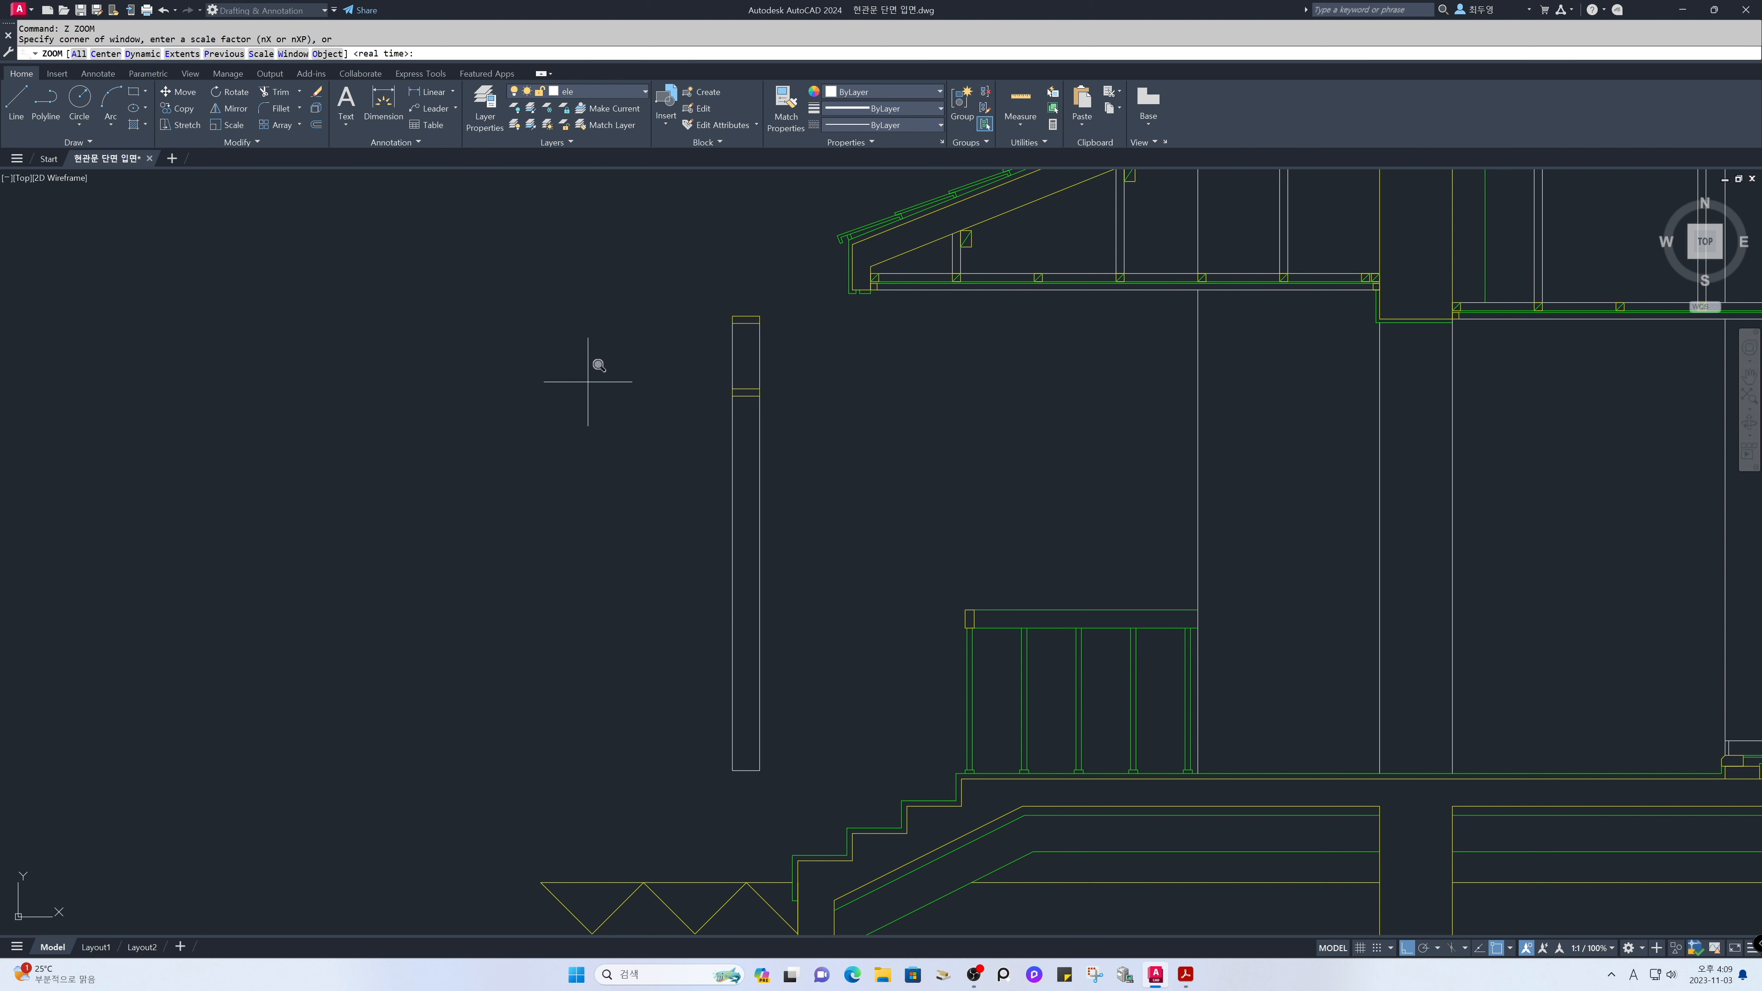
{"action": "left_click", "coordinate": [626, 267]}
{"action": "left_click", "coordinate": [894, 445]}
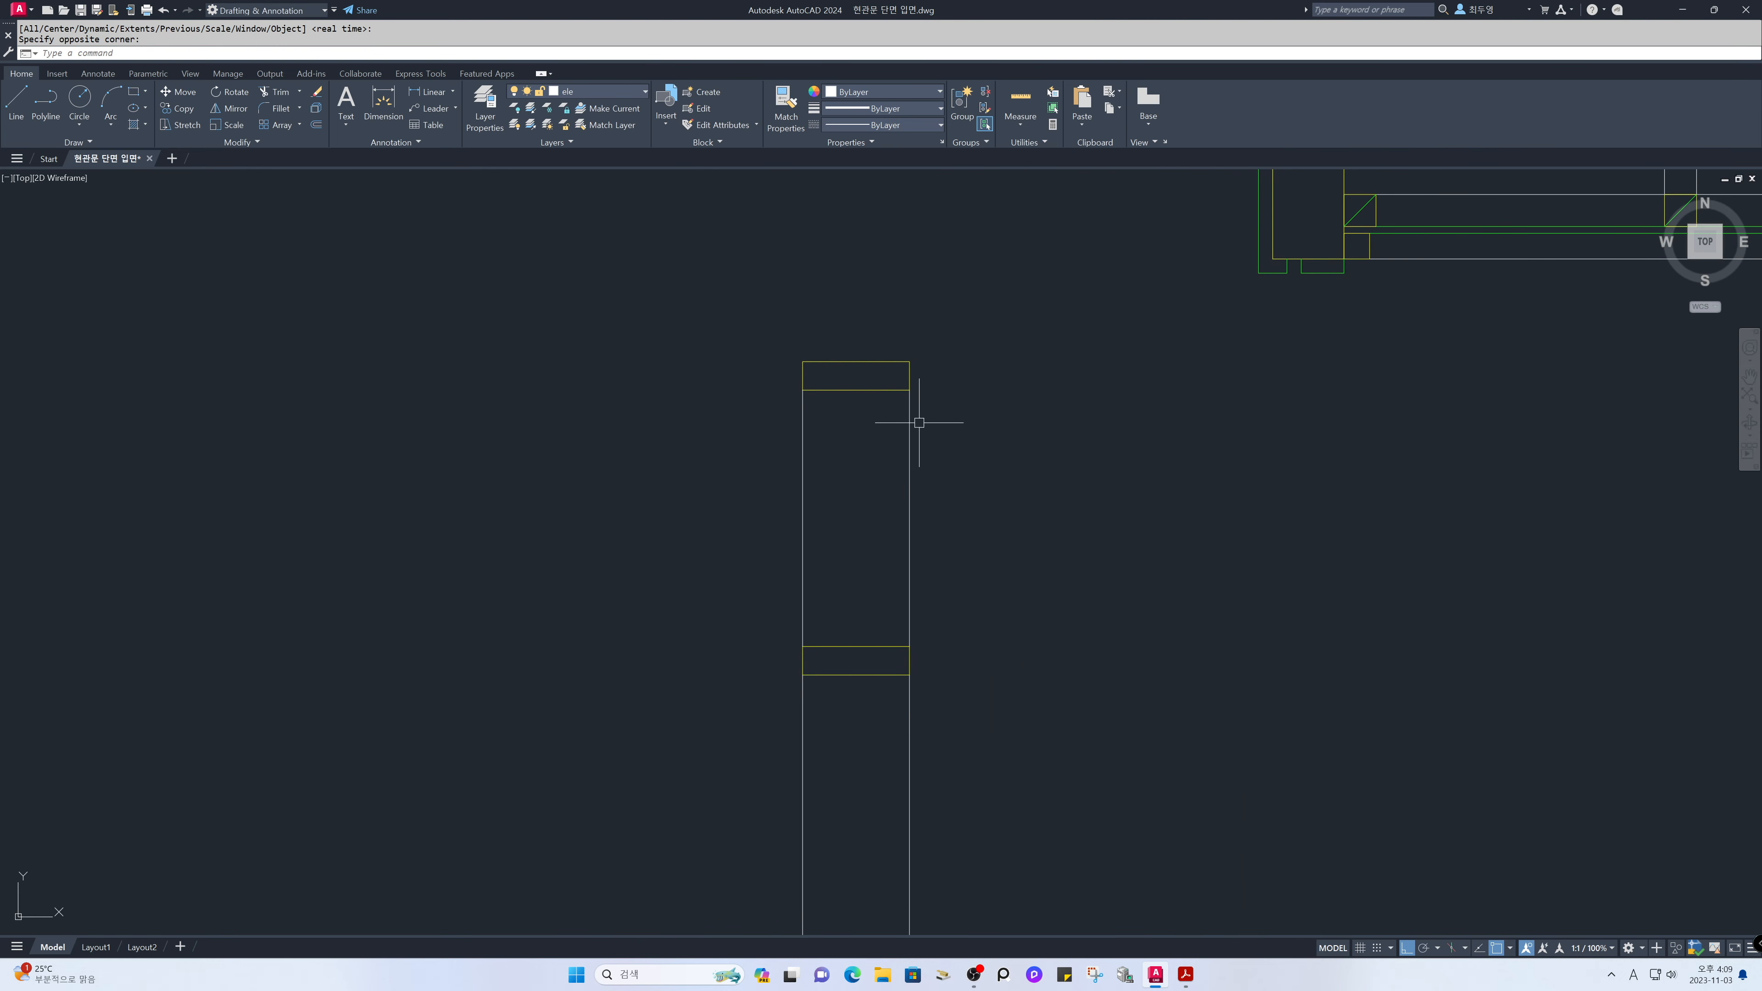
{"action": "left_click", "coordinate": [637, 93]}
{"action": "left_click", "coordinate": [618, 177]}
{"action": "left_click", "coordinate": [1510, 948]}
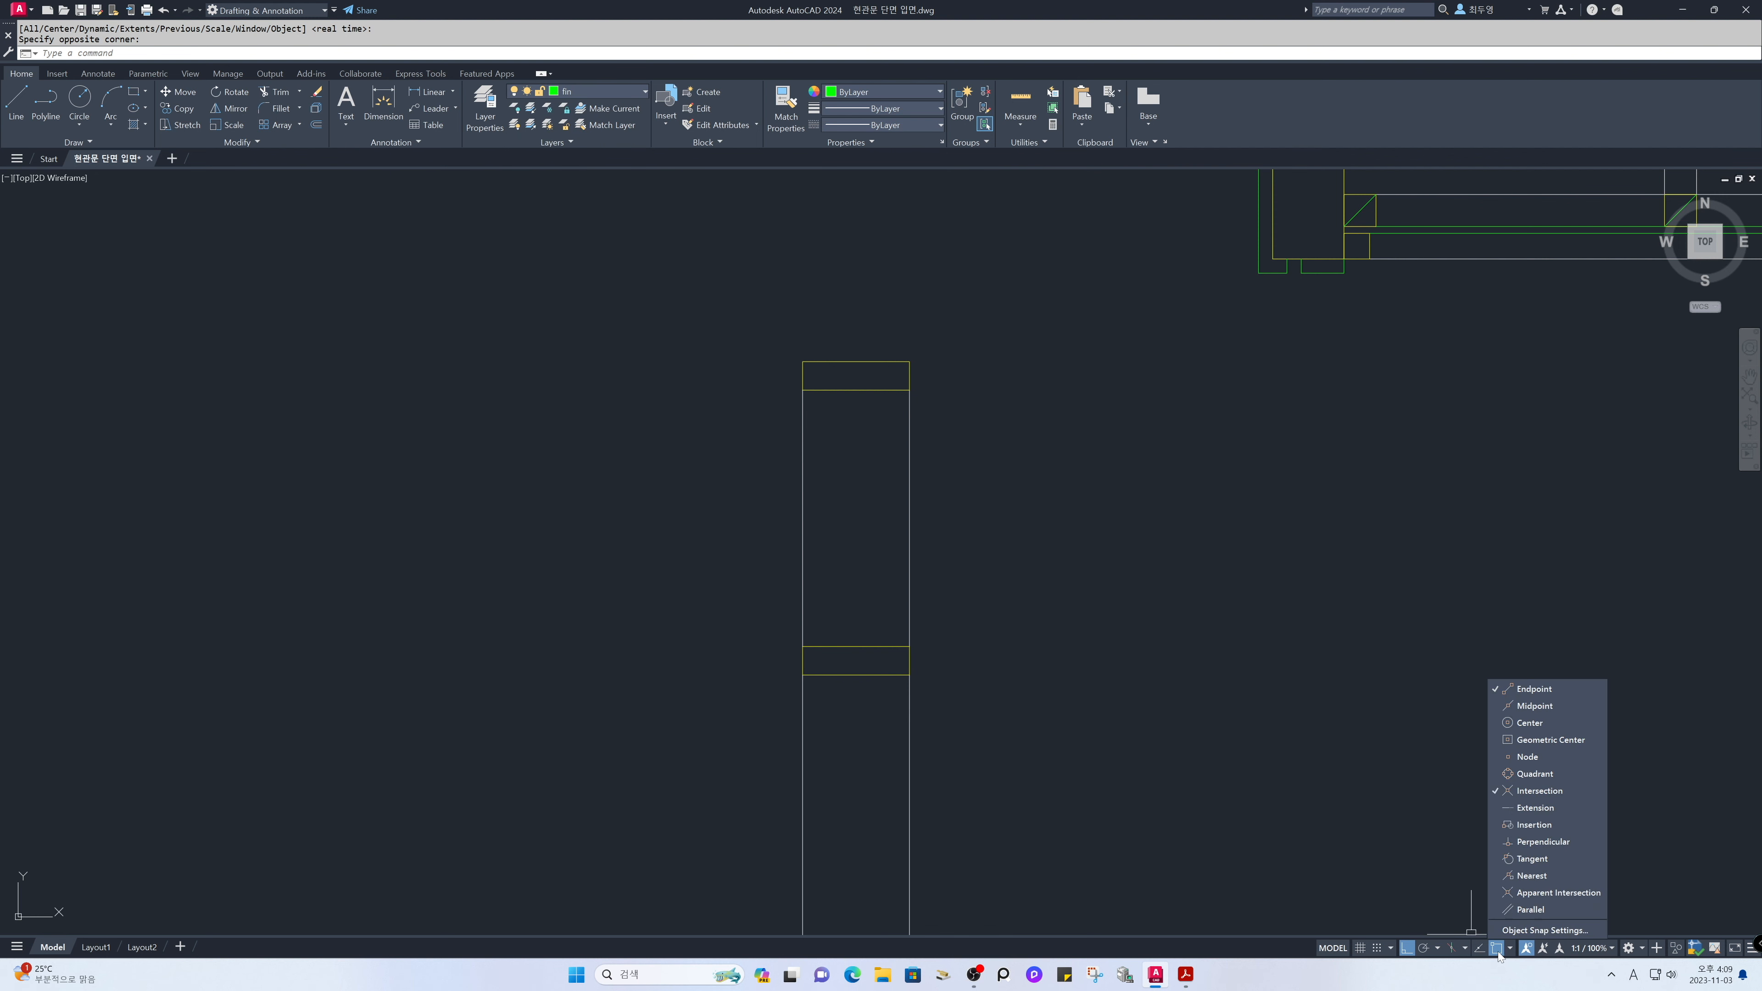
{"action": "left_click", "coordinate": [1520, 706]}
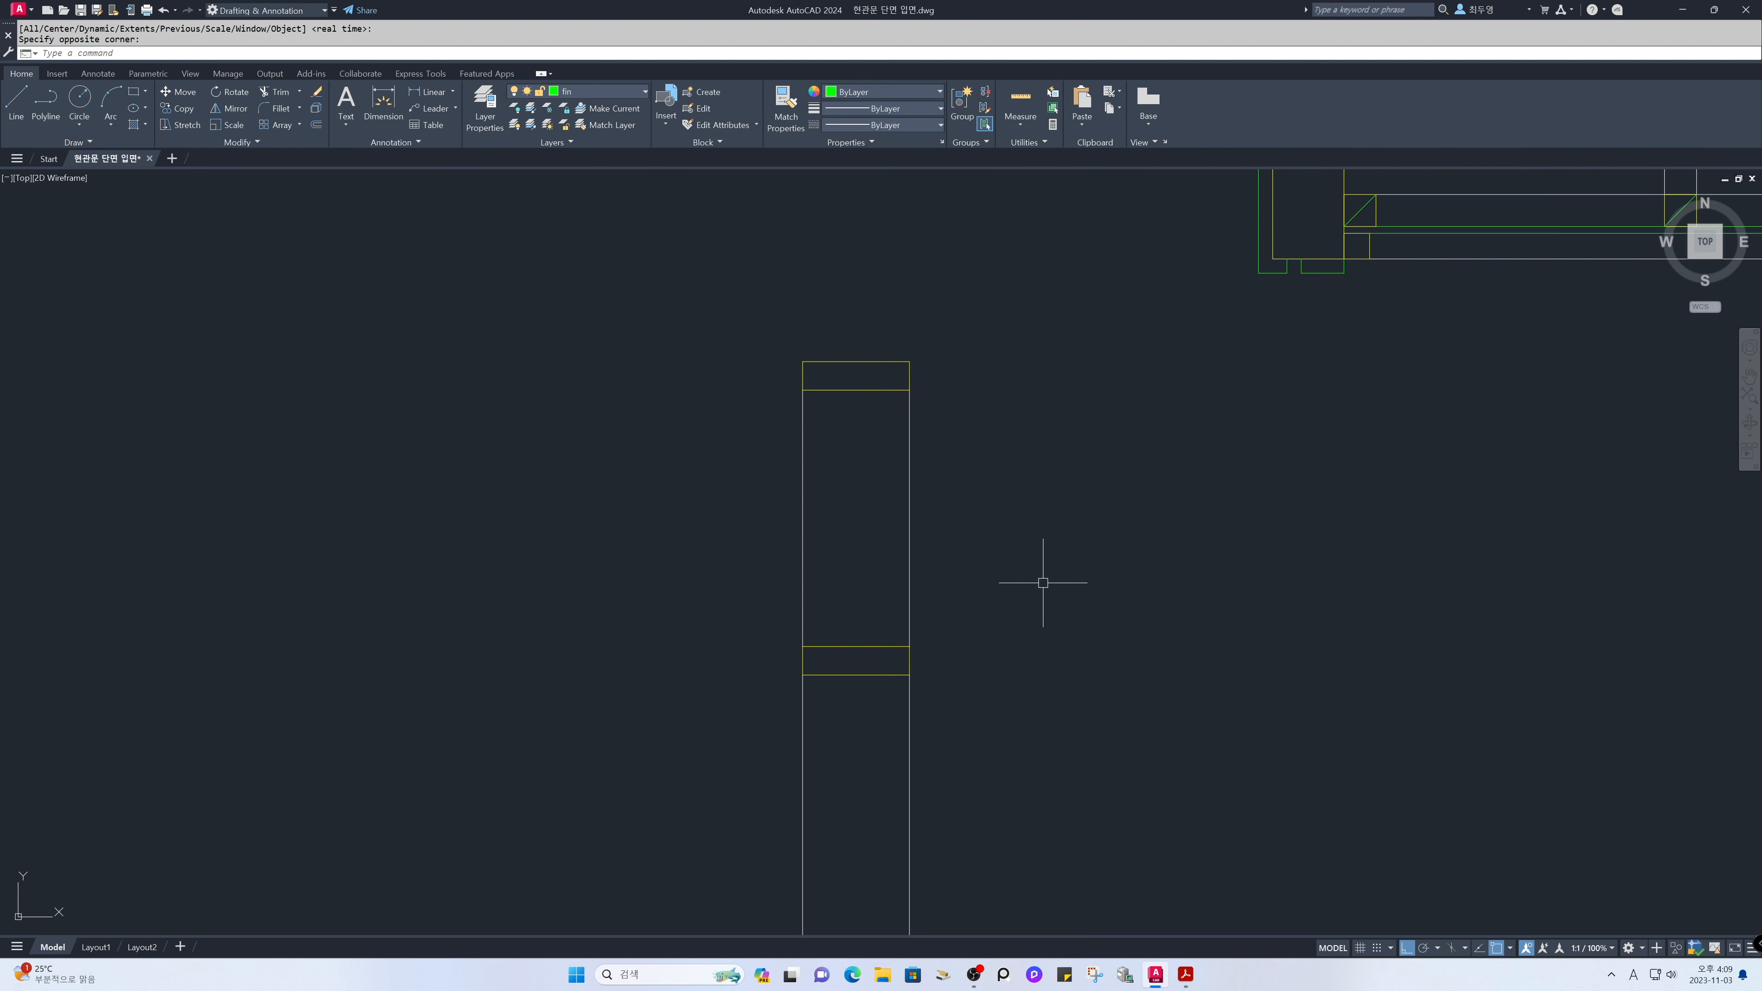
Draw a vertical centre line between the midpoints of the two frame members' facing edges.
{"action": "key", "text": "Return"}
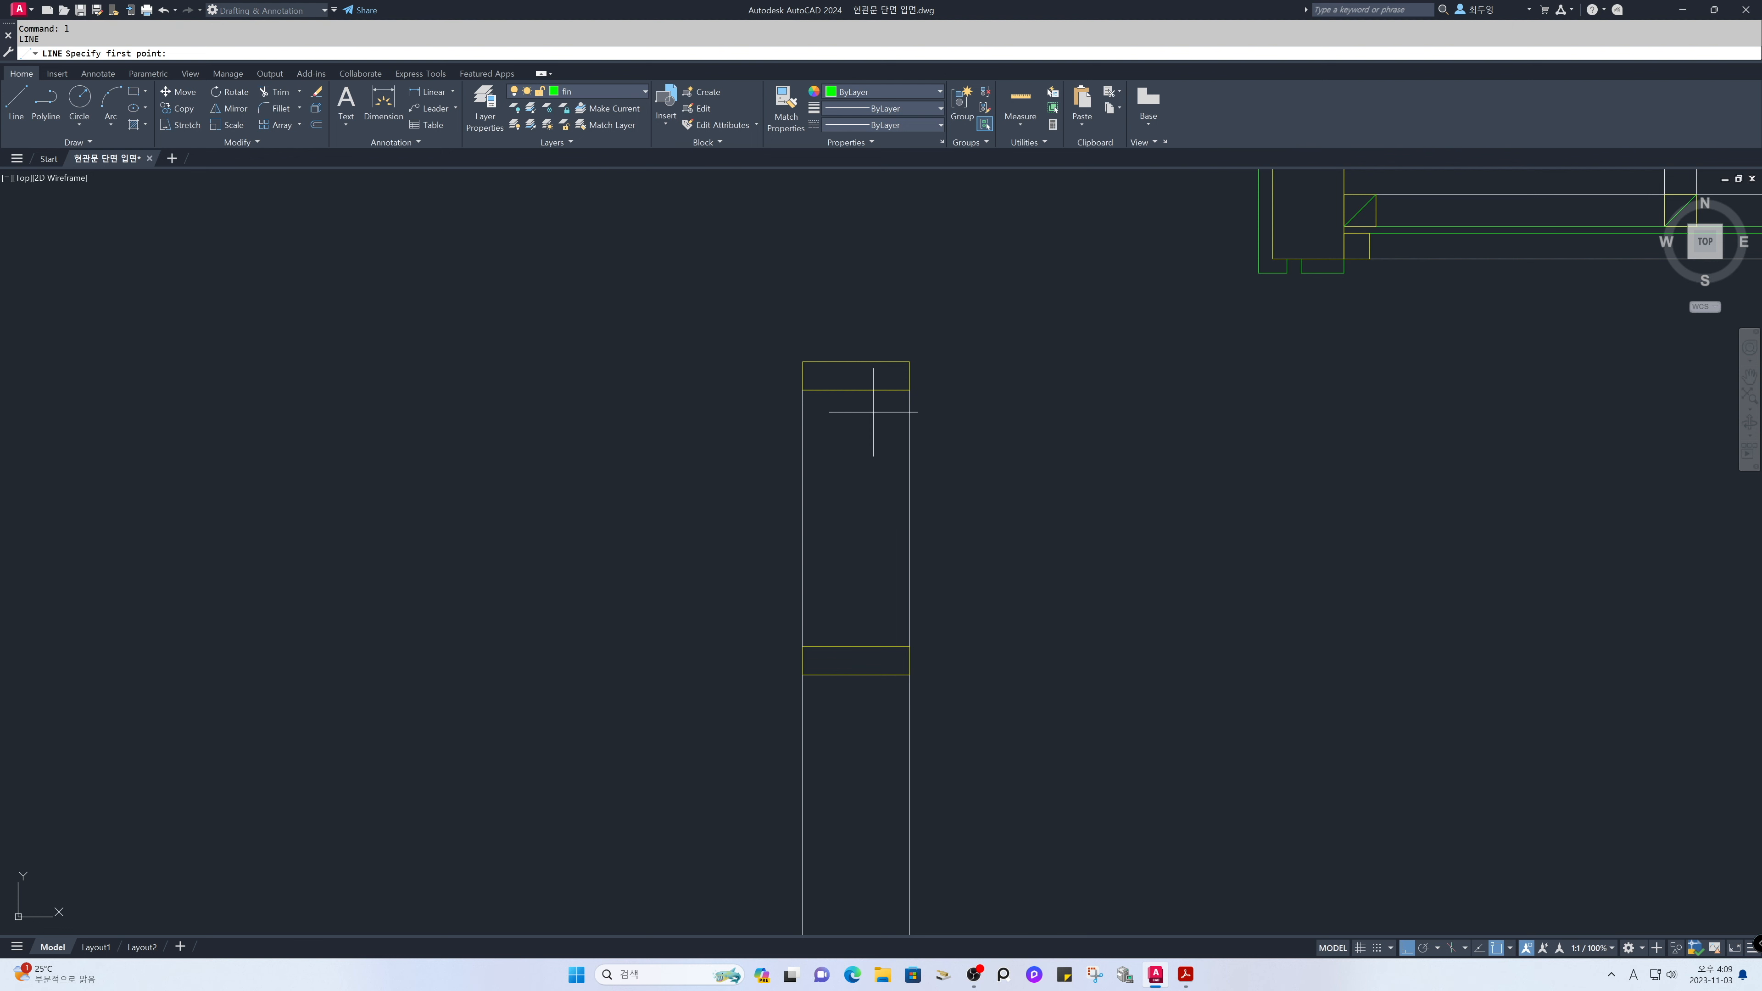
{"action": "left_click", "coordinate": [856, 390]}
{"action": "left_click", "coordinate": [858, 645]}
{"action": "key", "text": "Return"}
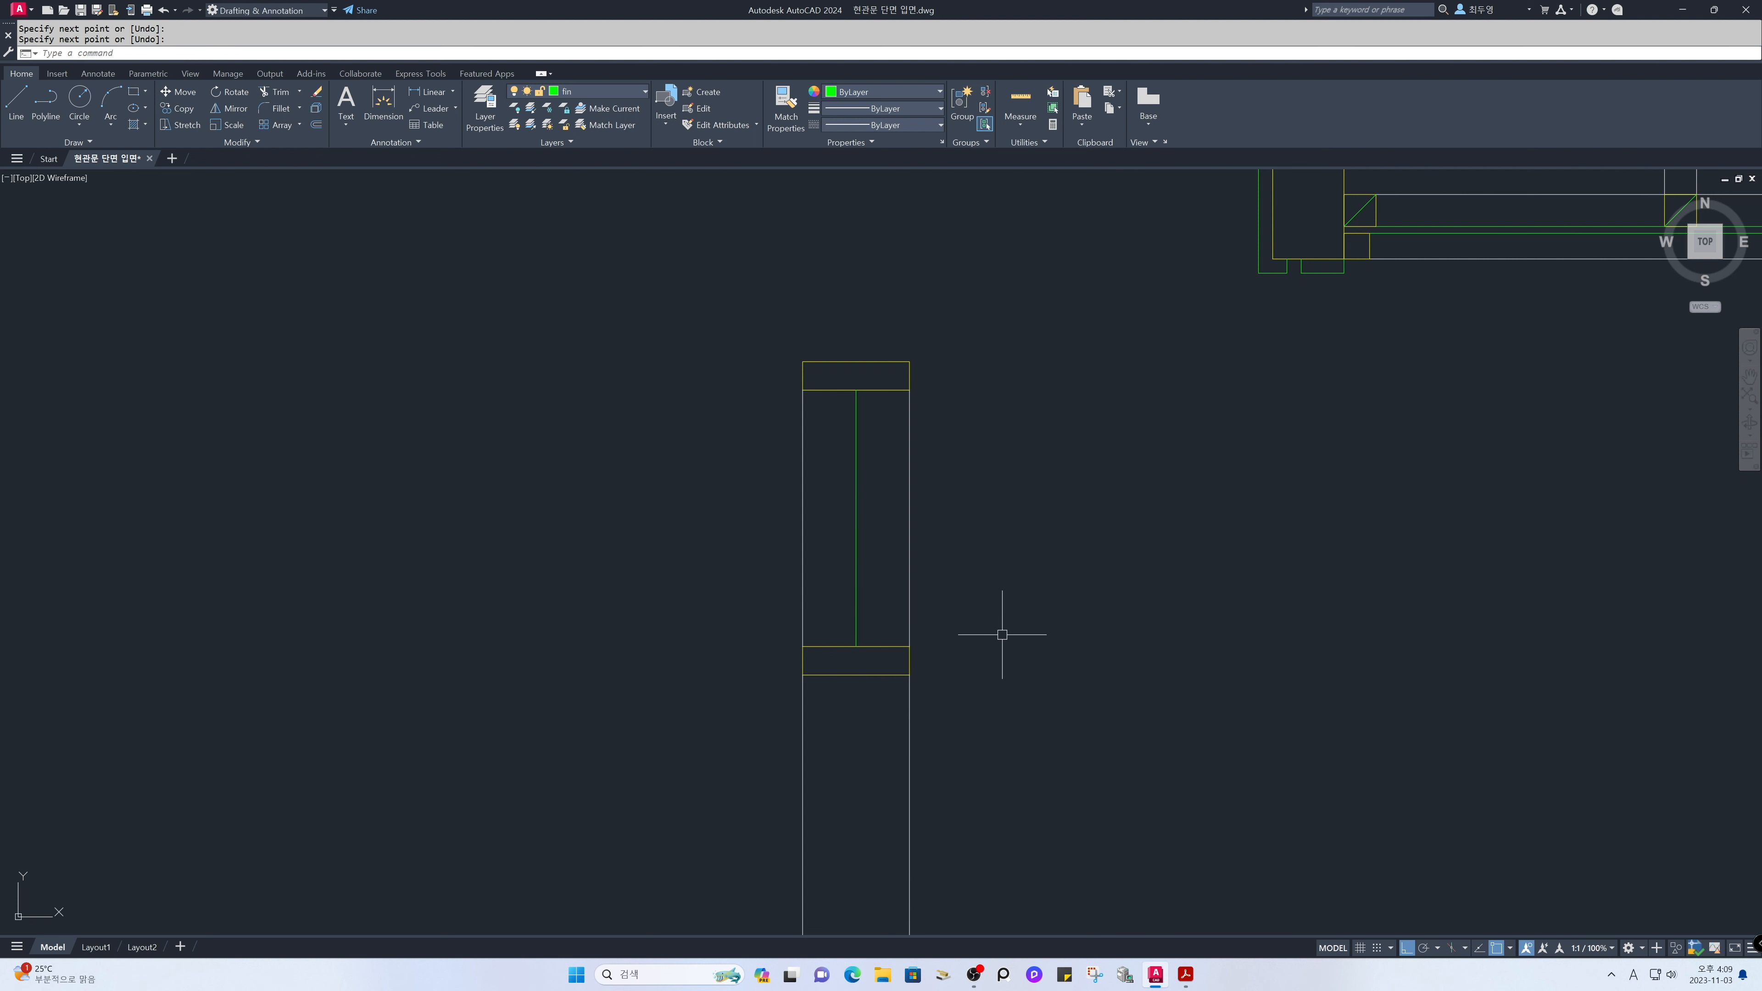
Offset the vertical centre line by 20 to both sides.
{"action": "type", "text": "o"}
{"action": "key", "text": "Return"}
{"action": "type", "text": "20"}
{"action": "key", "text": "Return"}
{"action": "left_click", "coordinate": [858, 585]}
{"action": "left_click", "coordinate": [1003, 588]}
{"action": "left_click", "coordinate": [859, 585]}
{"action": "left_click", "coordinate": [706, 575]}
{"action": "key", "text": "Return"}
Offset the facing edges of the two frame members inward by 60.
{"action": "key", "text": "Return"}
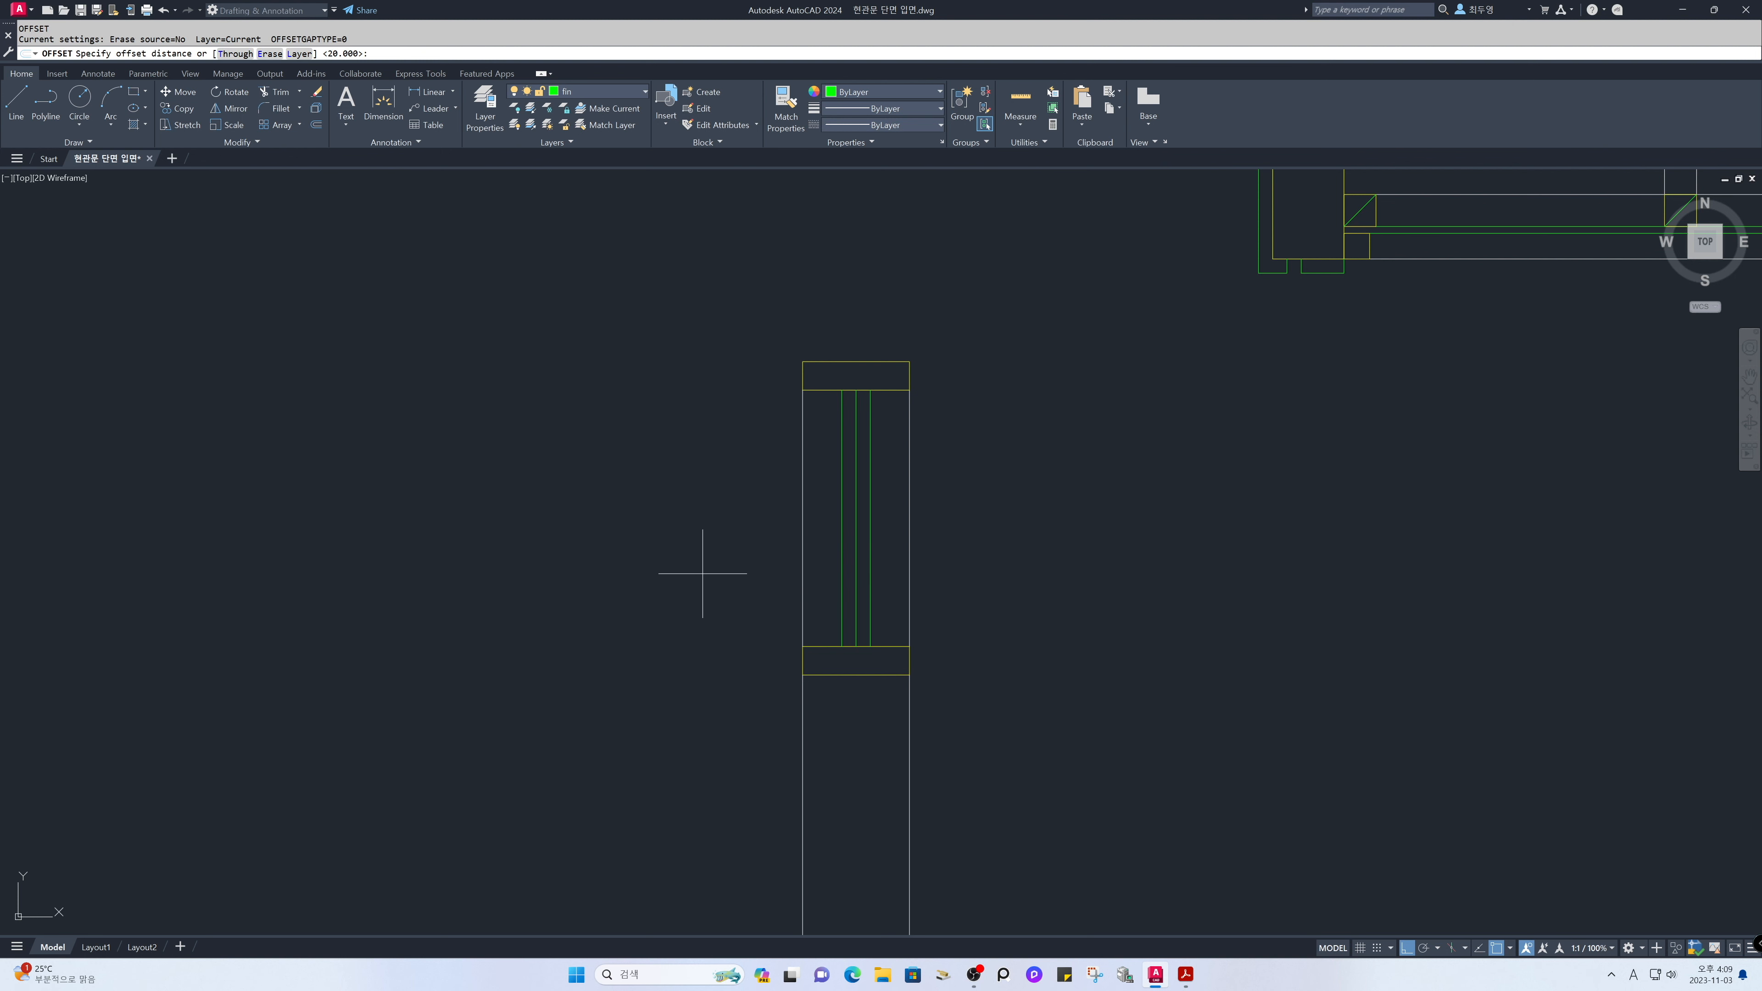
{"action": "type", "text": "60"}
{"action": "key", "text": "Return"}
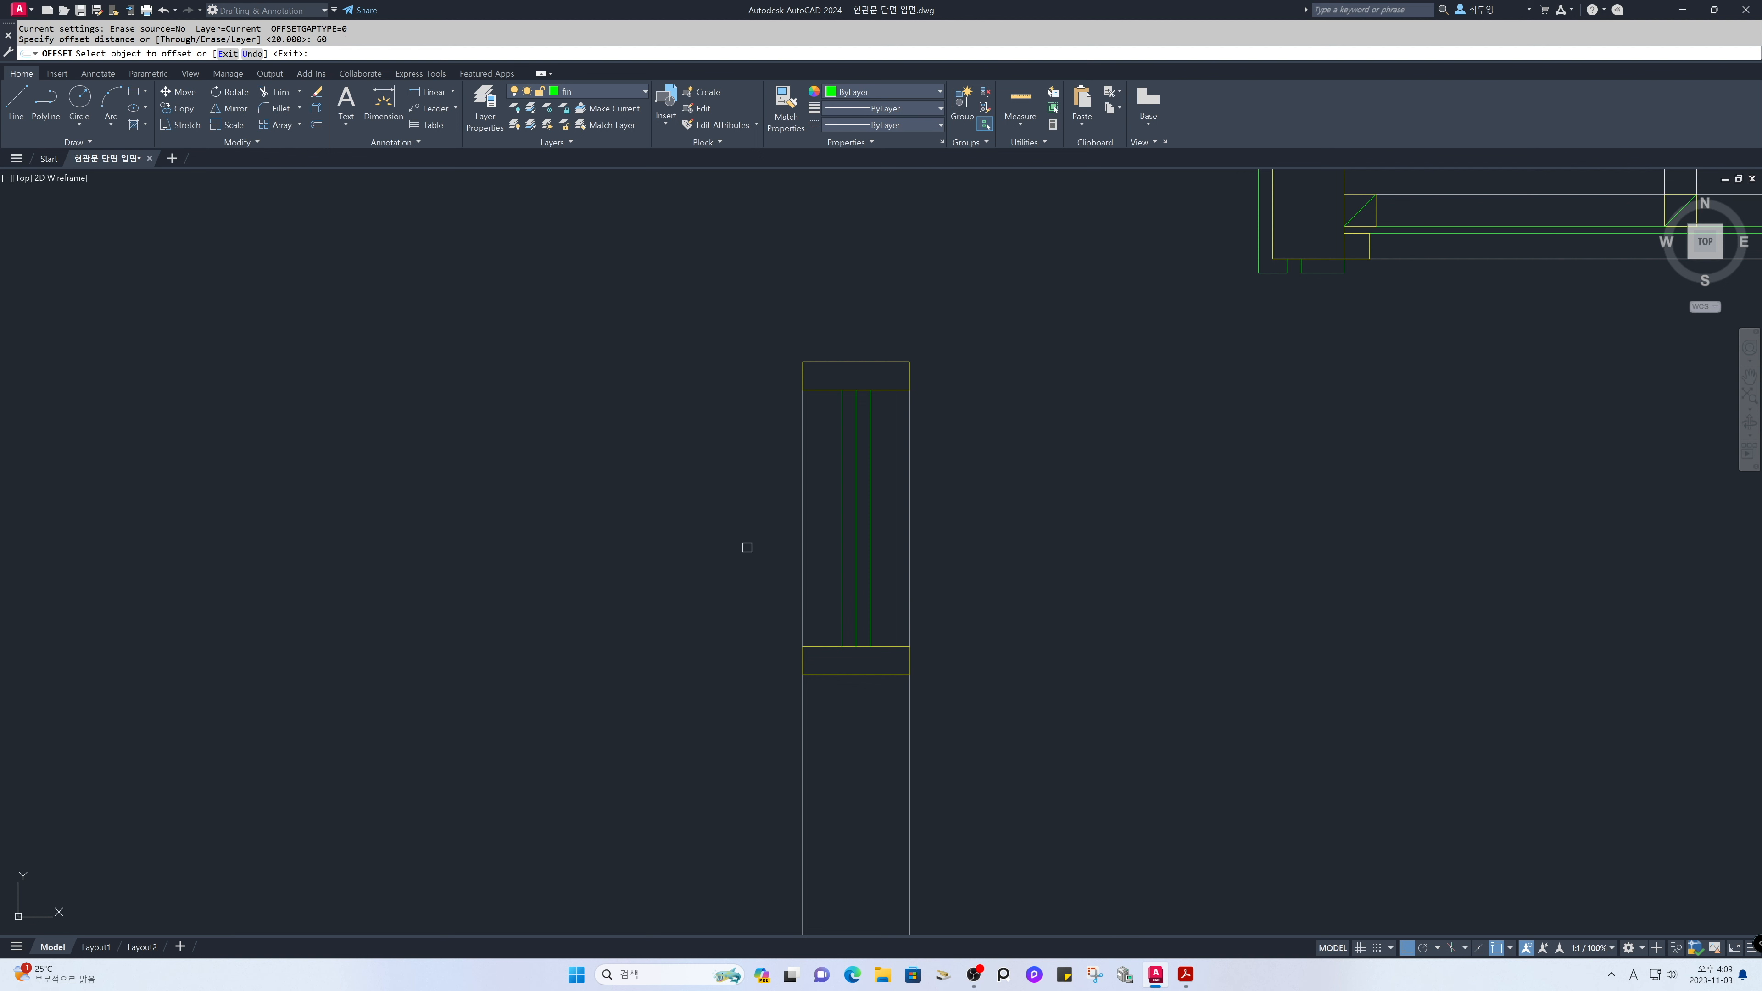
{"action": "left_click", "coordinate": [820, 390]}
{"action": "left_click", "coordinate": [823, 529]}
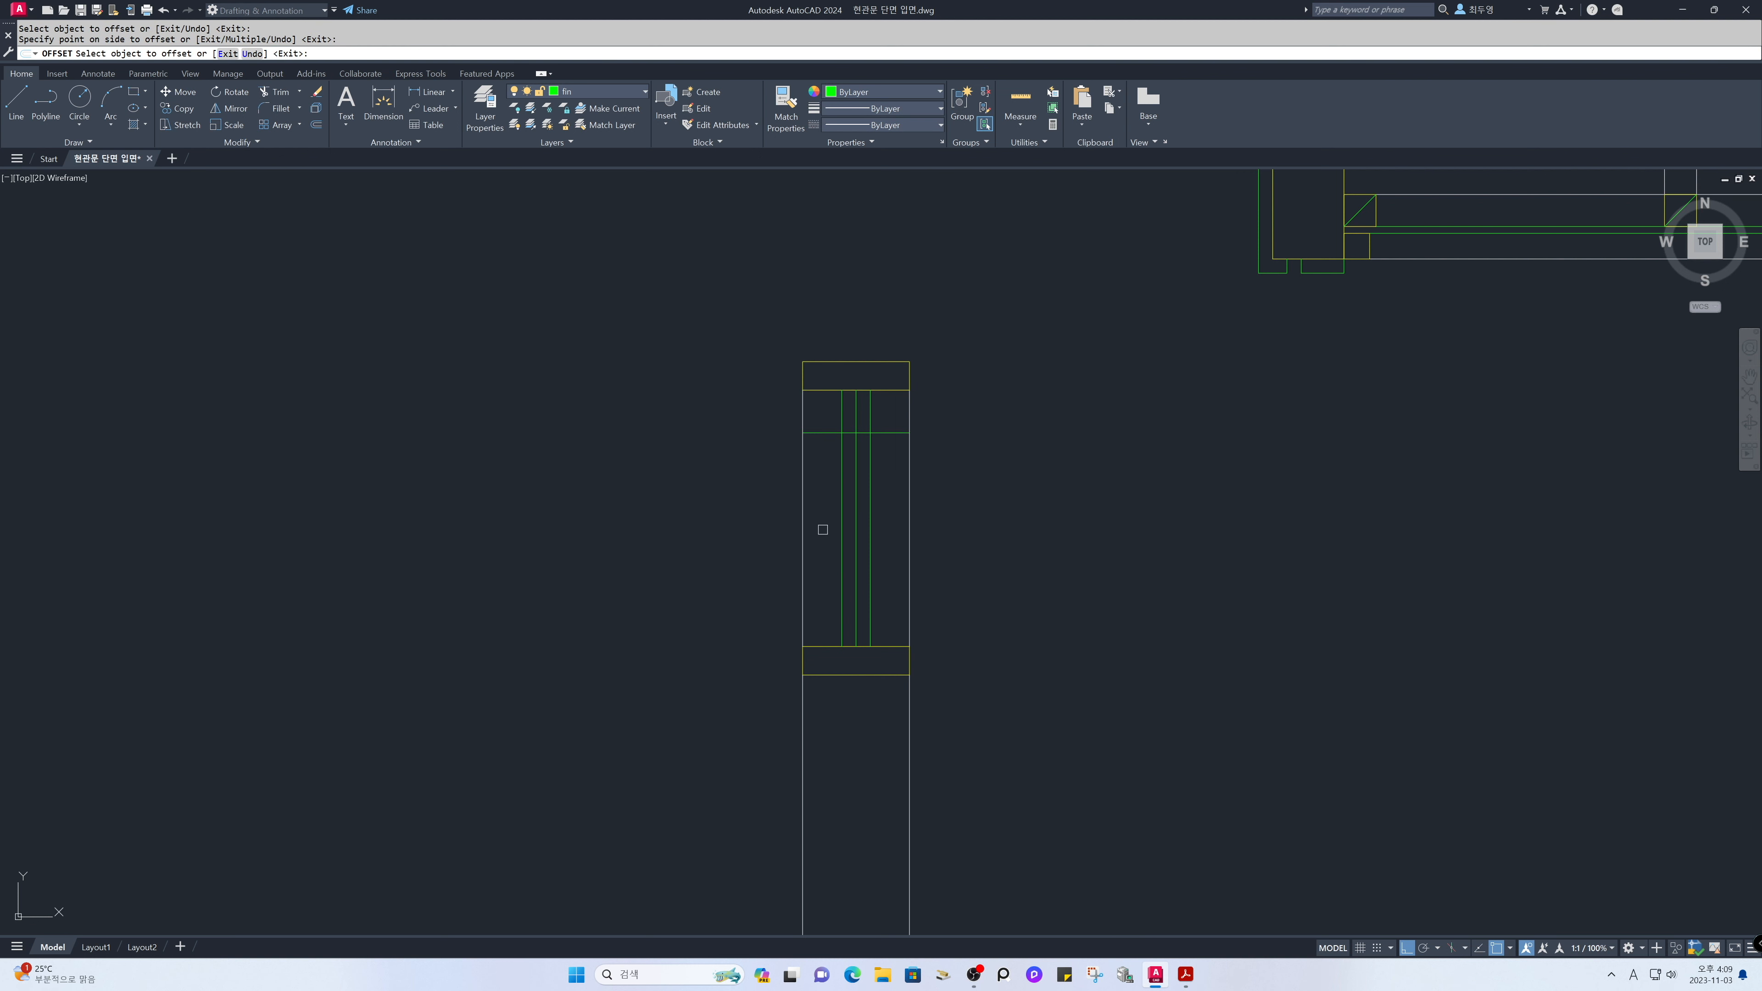
{"action": "left_click", "coordinate": [819, 647]}
{"action": "left_click", "coordinate": [822, 556]}
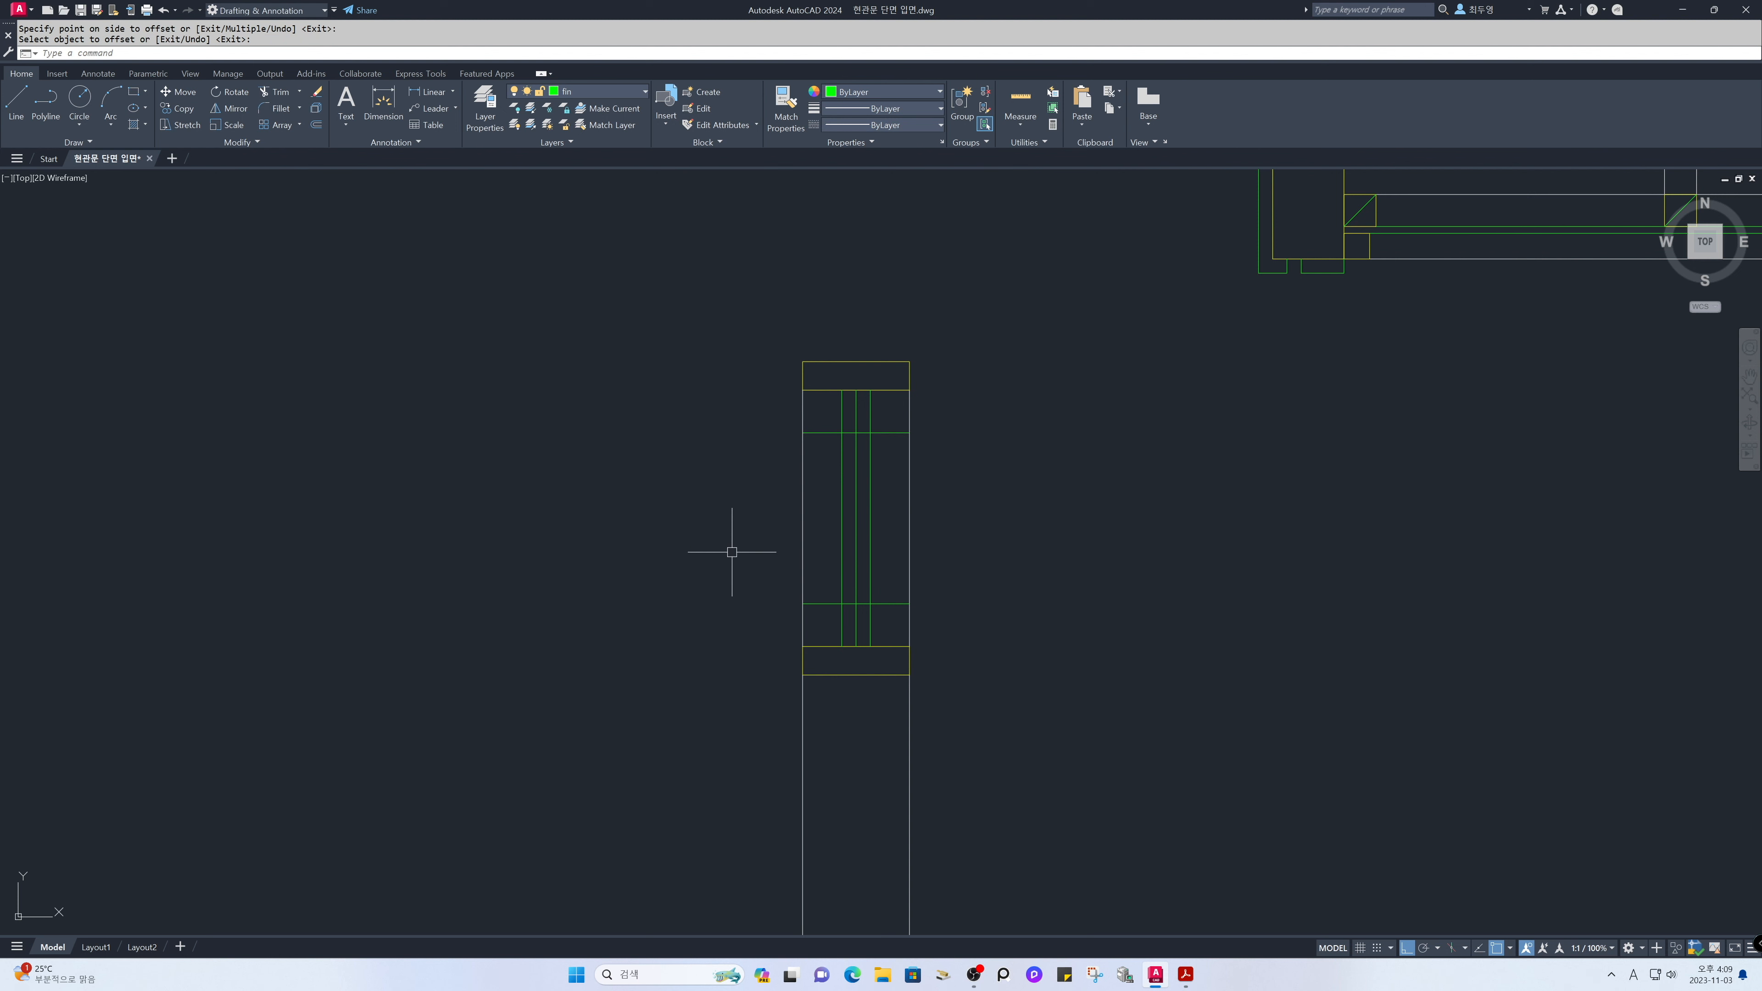
Trim the crossing lines to leave a sash rail at each frame member, joined by a single centre line.
{"action": "key", "text": "Return"}
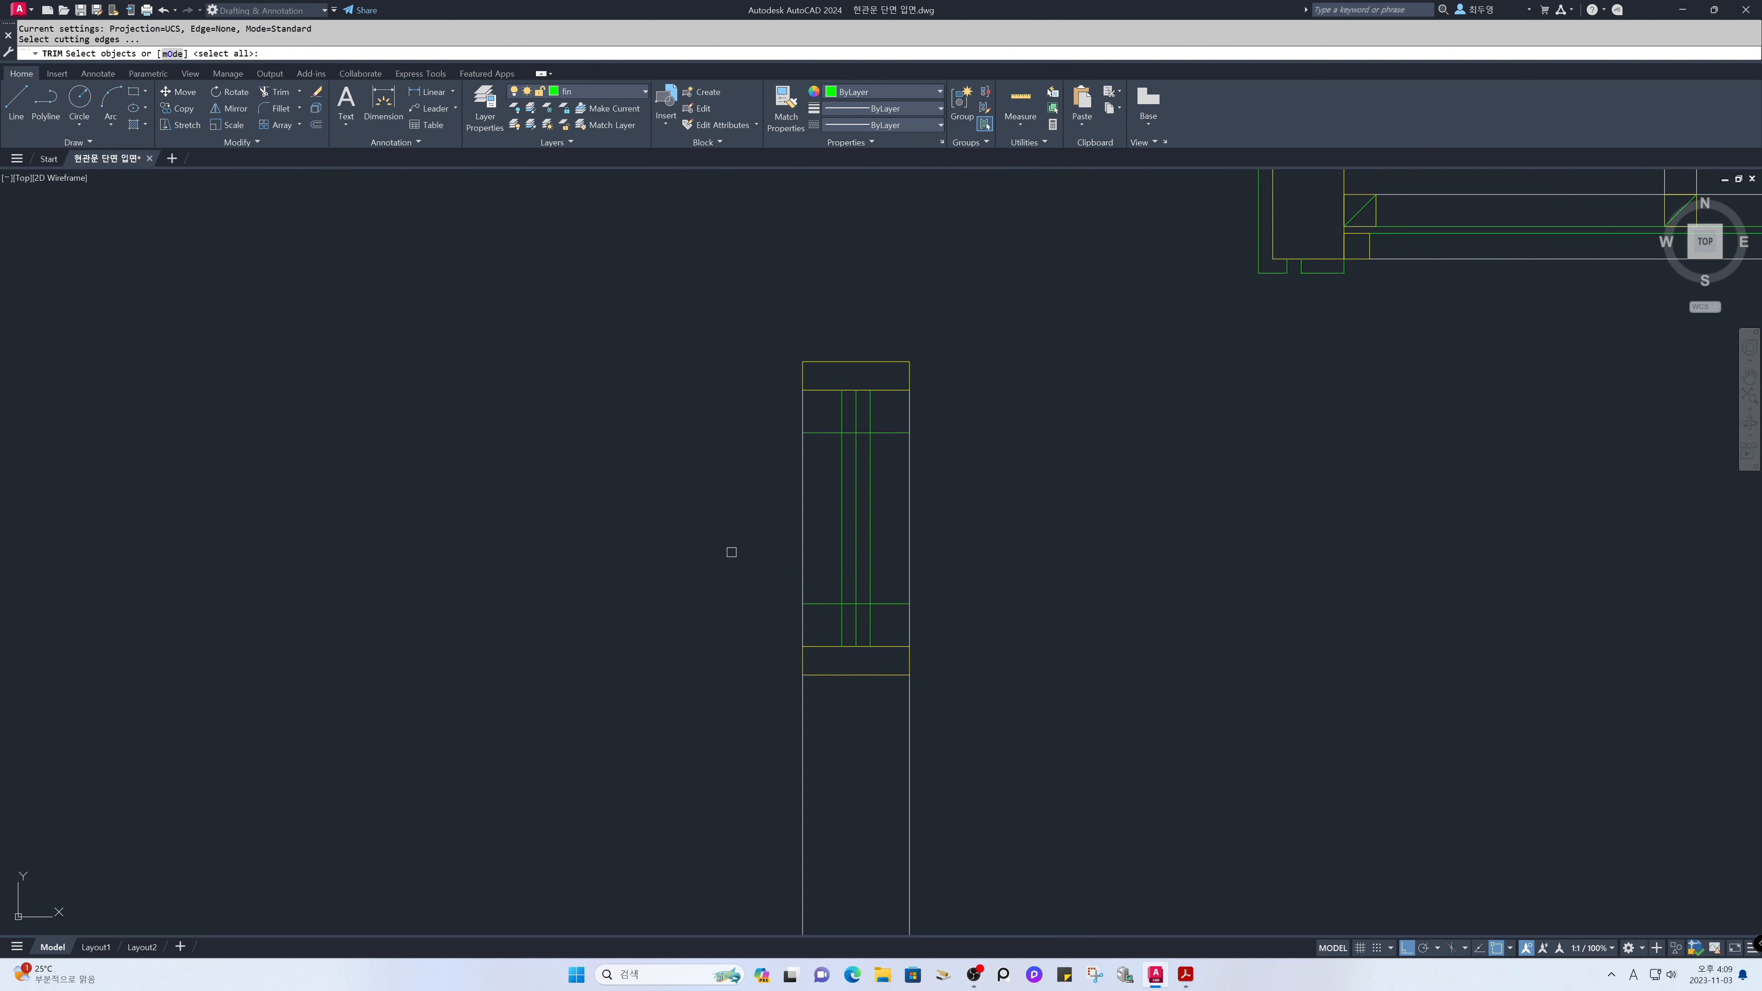
{"action": "key", "text": "Return"}
{"action": "left_click", "coordinate": [823, 604]}
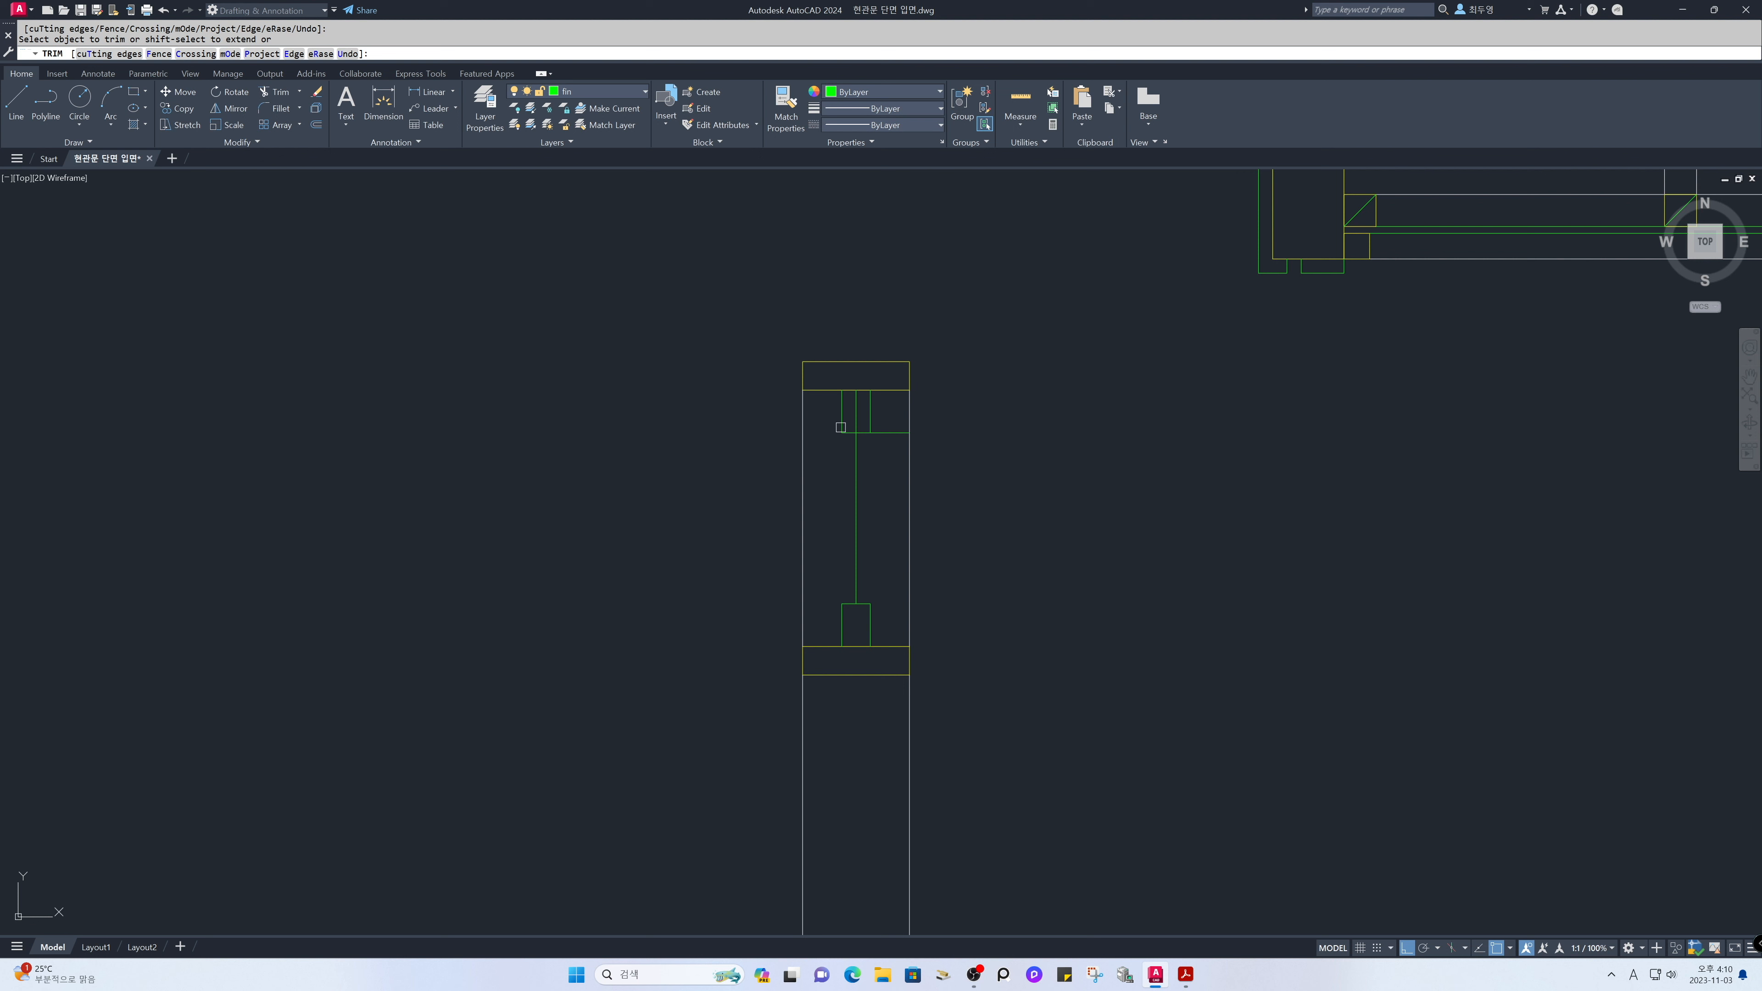
{"action": "left_click", "coordinate": [858, 422]}
{"action": "key", "text": "Return"}
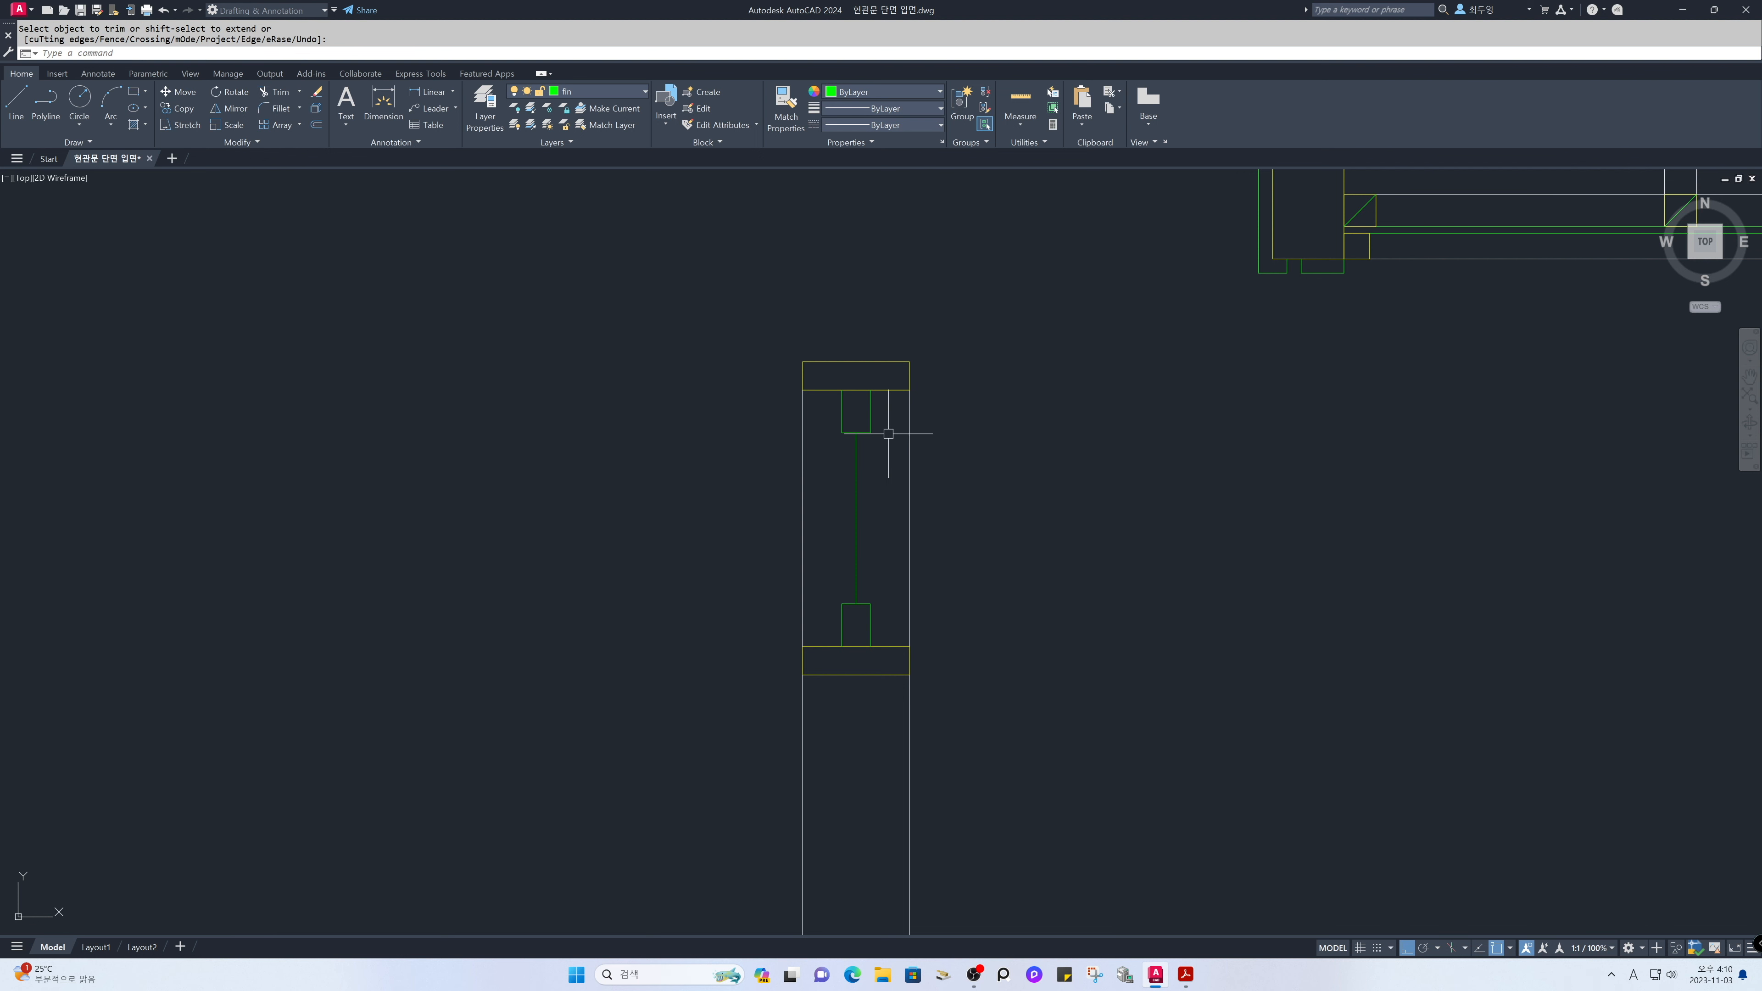
Copy the centre line from its top end to both outer corners of the upper sash rail.
{"action": "type", "text": "cp"}
{"action": "key", "text": "Return"}
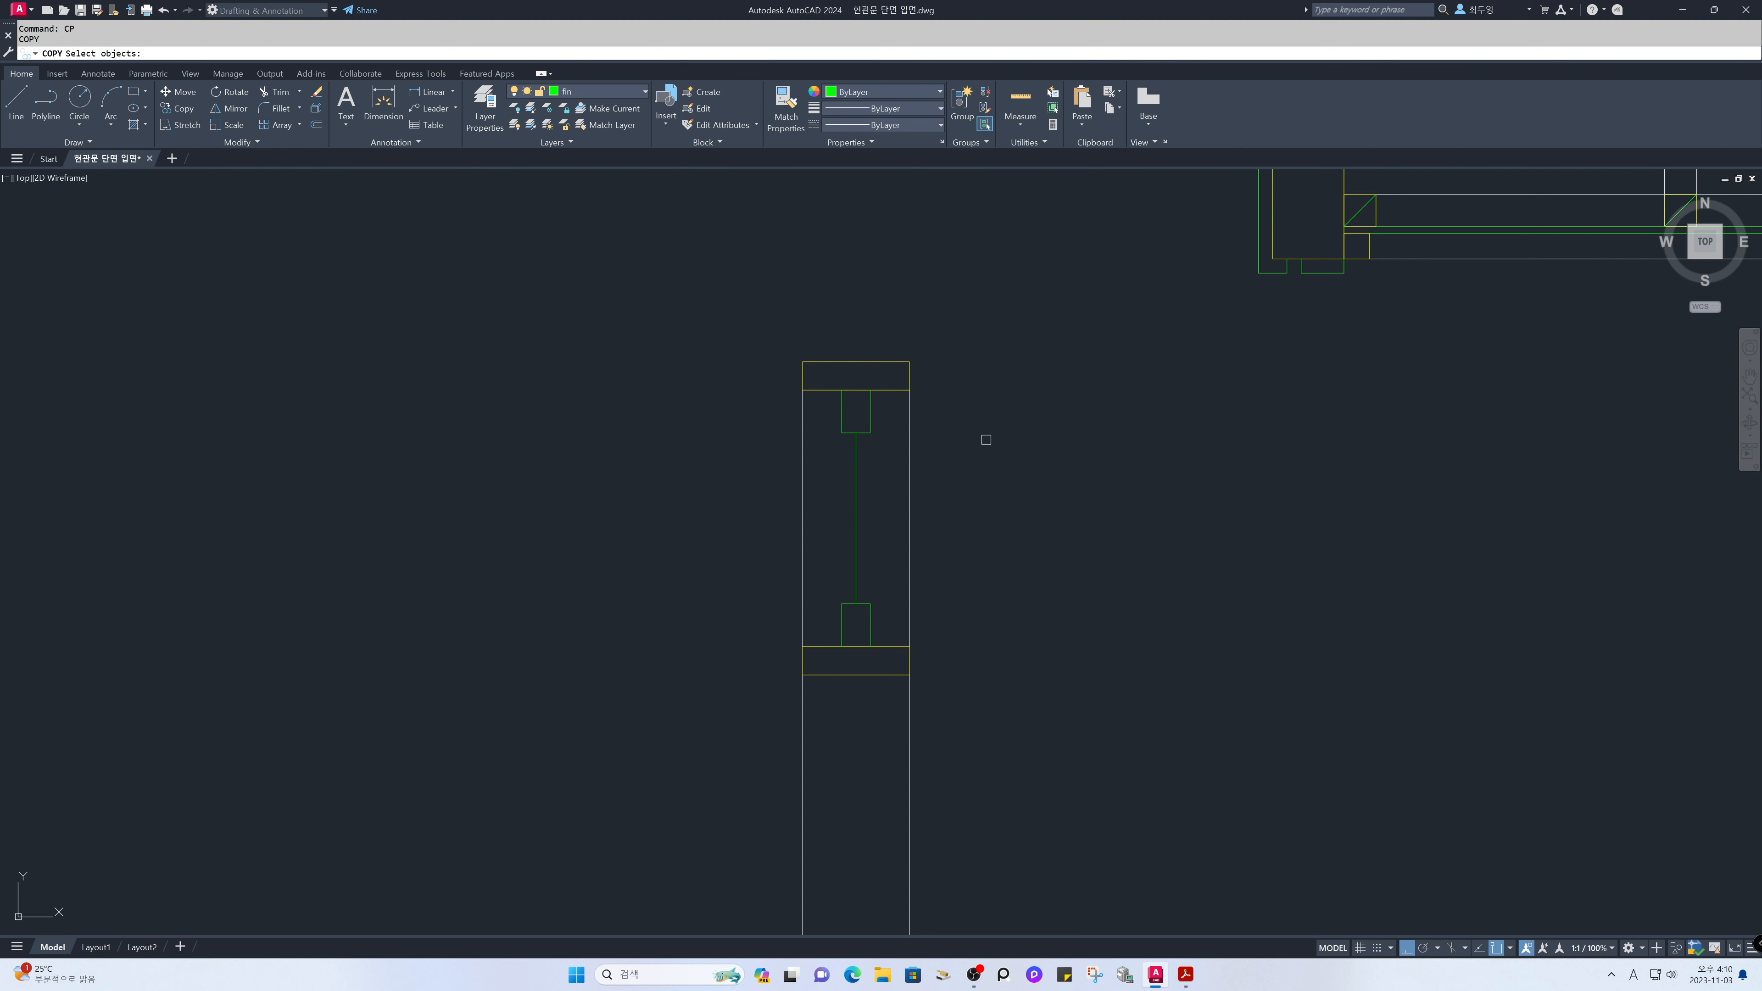
{"action": "left_click", "coordinate": [858, 459]}
{"action": "key", "text": "Return"}
{"action": "left_click", "coordinate": [857, 434]}
{"action": "left_click", "coordinate": [872, 434]}
{"action": "left_click", "coordinate": [844, 435]}
{"action": "key", "text": "Return"}
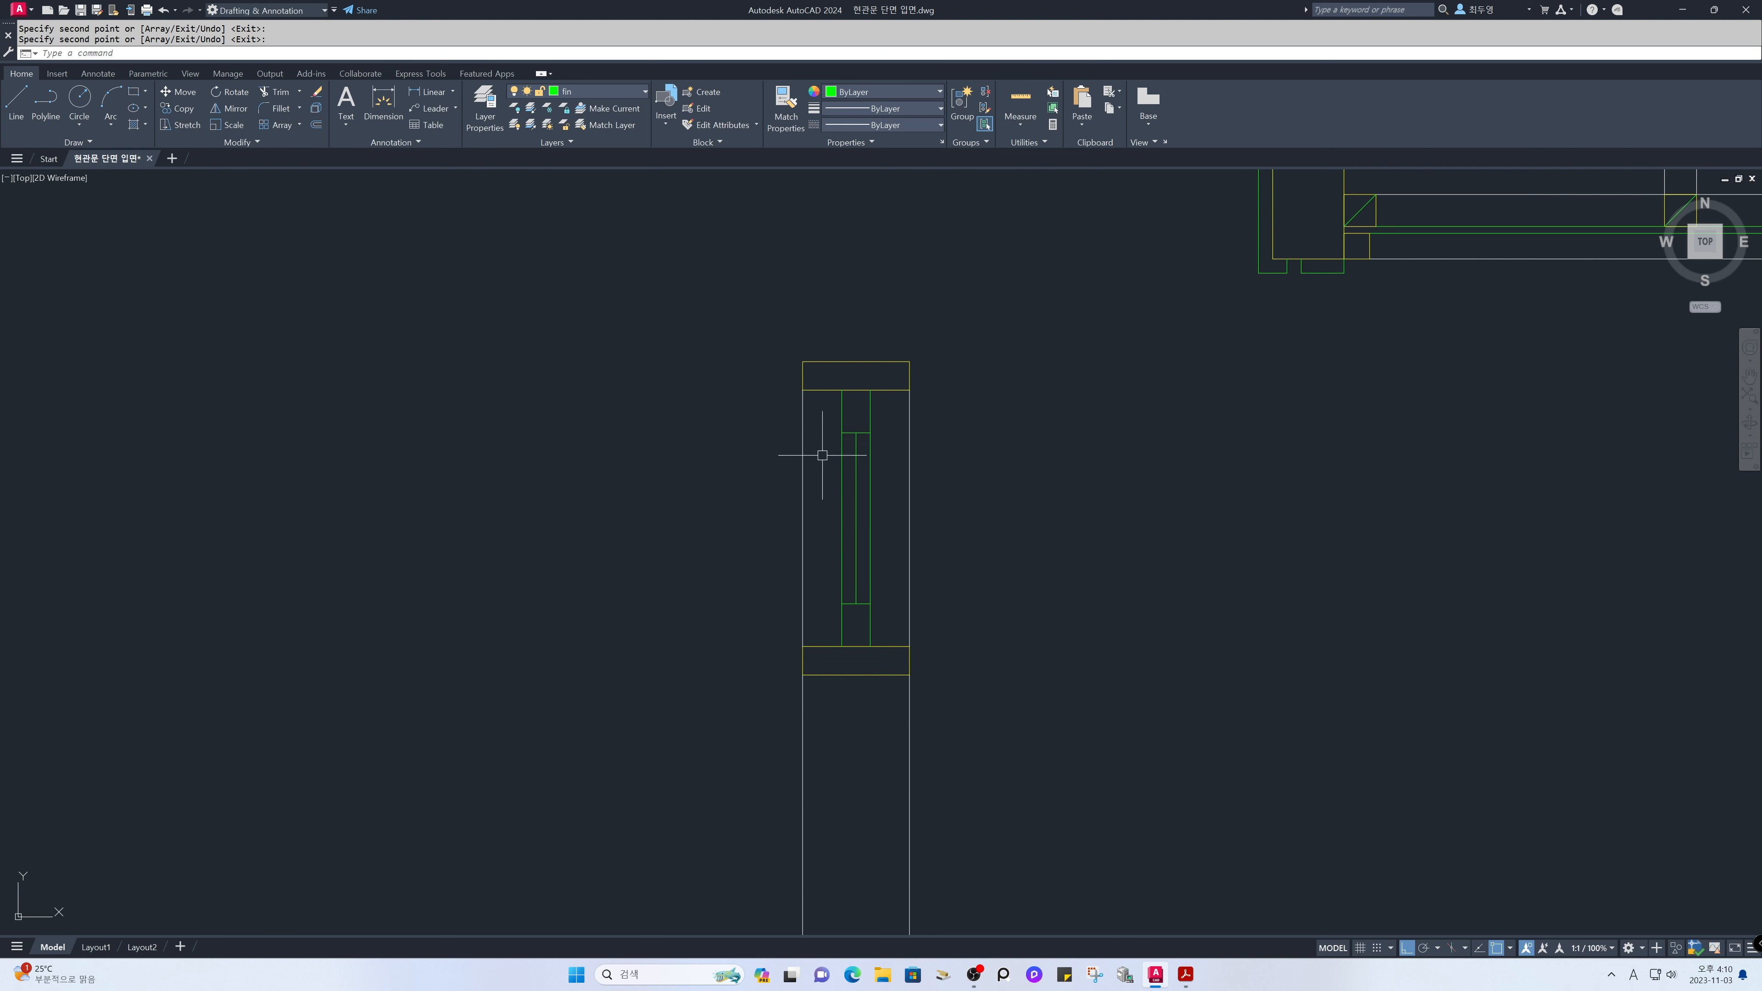
Assign the two outer vertical glazing lines of the transom sash to the hat layer.
{"action": "left_click", "coordinate": [841, 461]}
{"action": "left_click", "coordinate": [870, 453]}
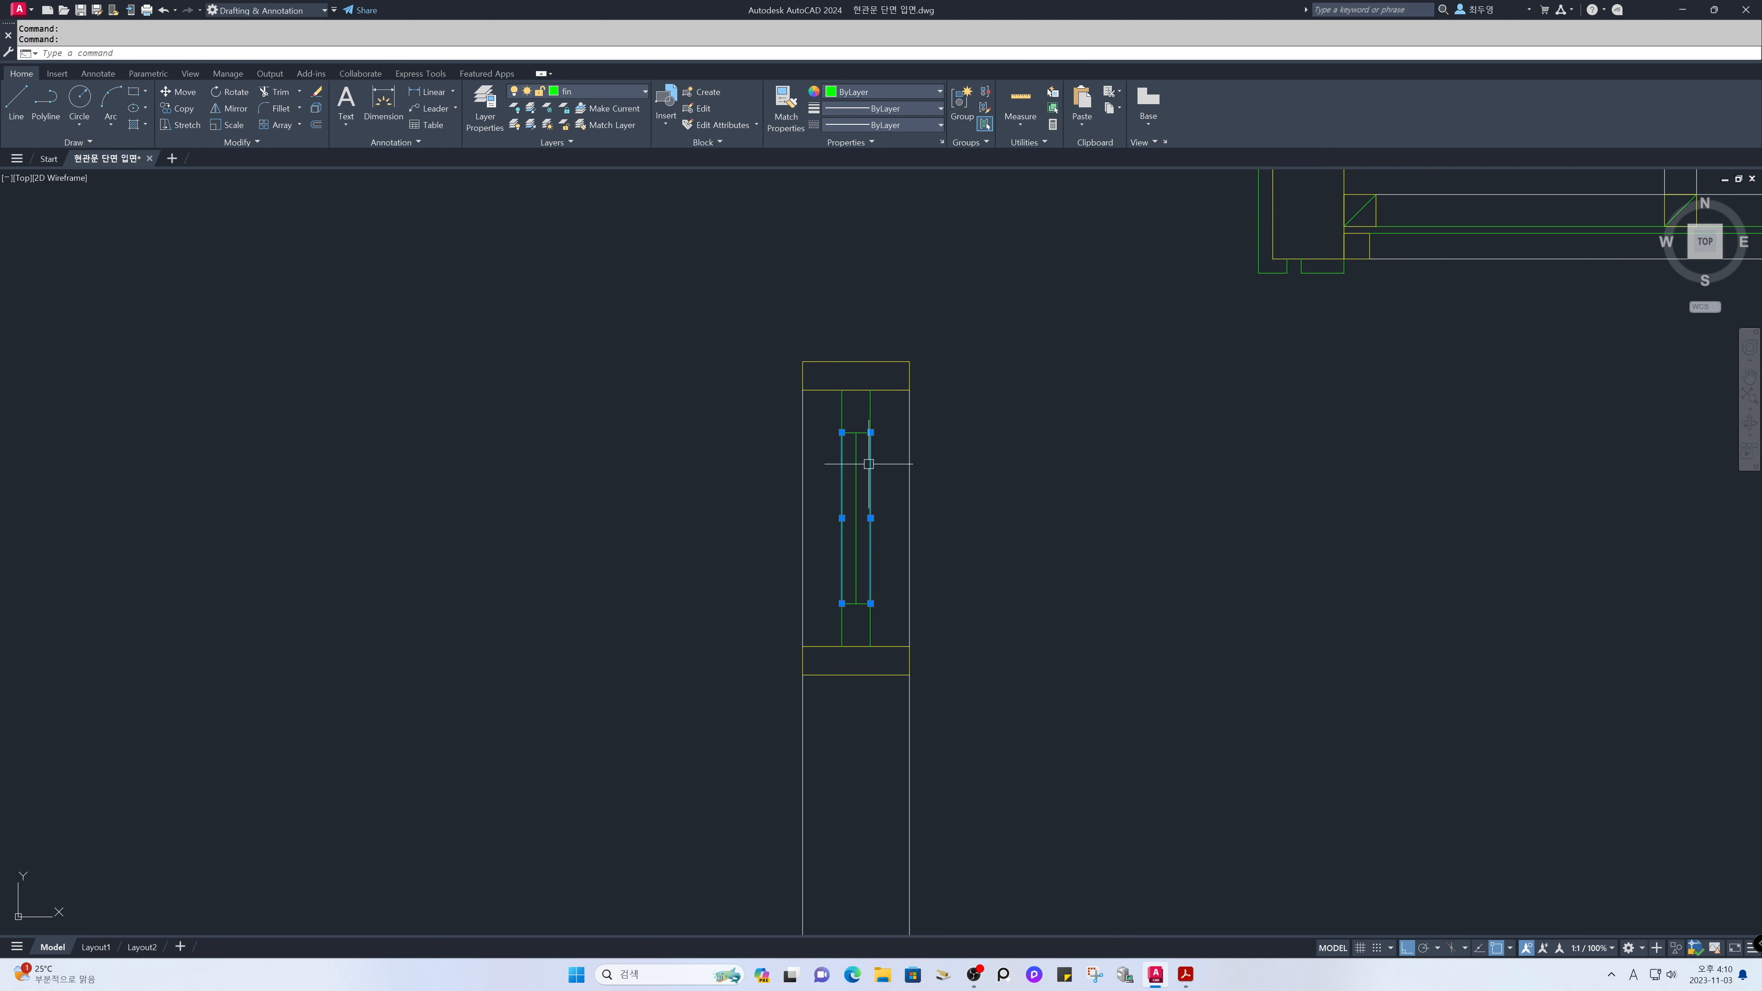
{"action": "left_click", "coordinate": [639, 92]}
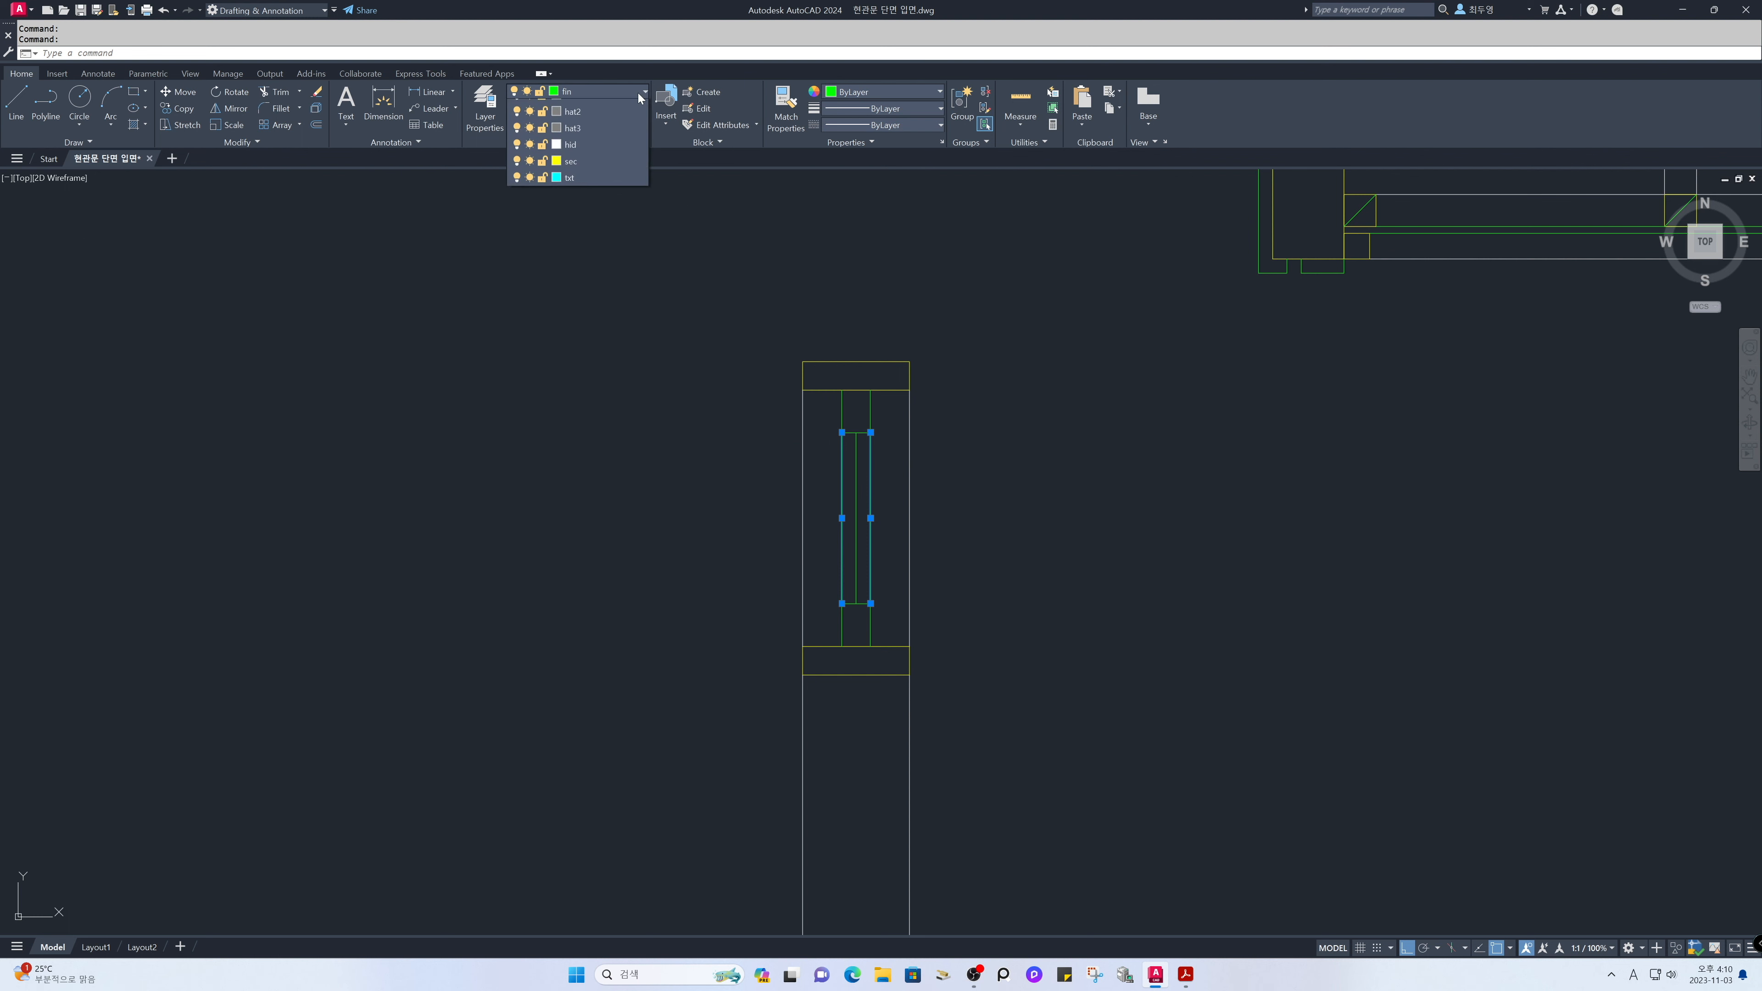
{"action": "left_click", "coordinate": [626, 208]}
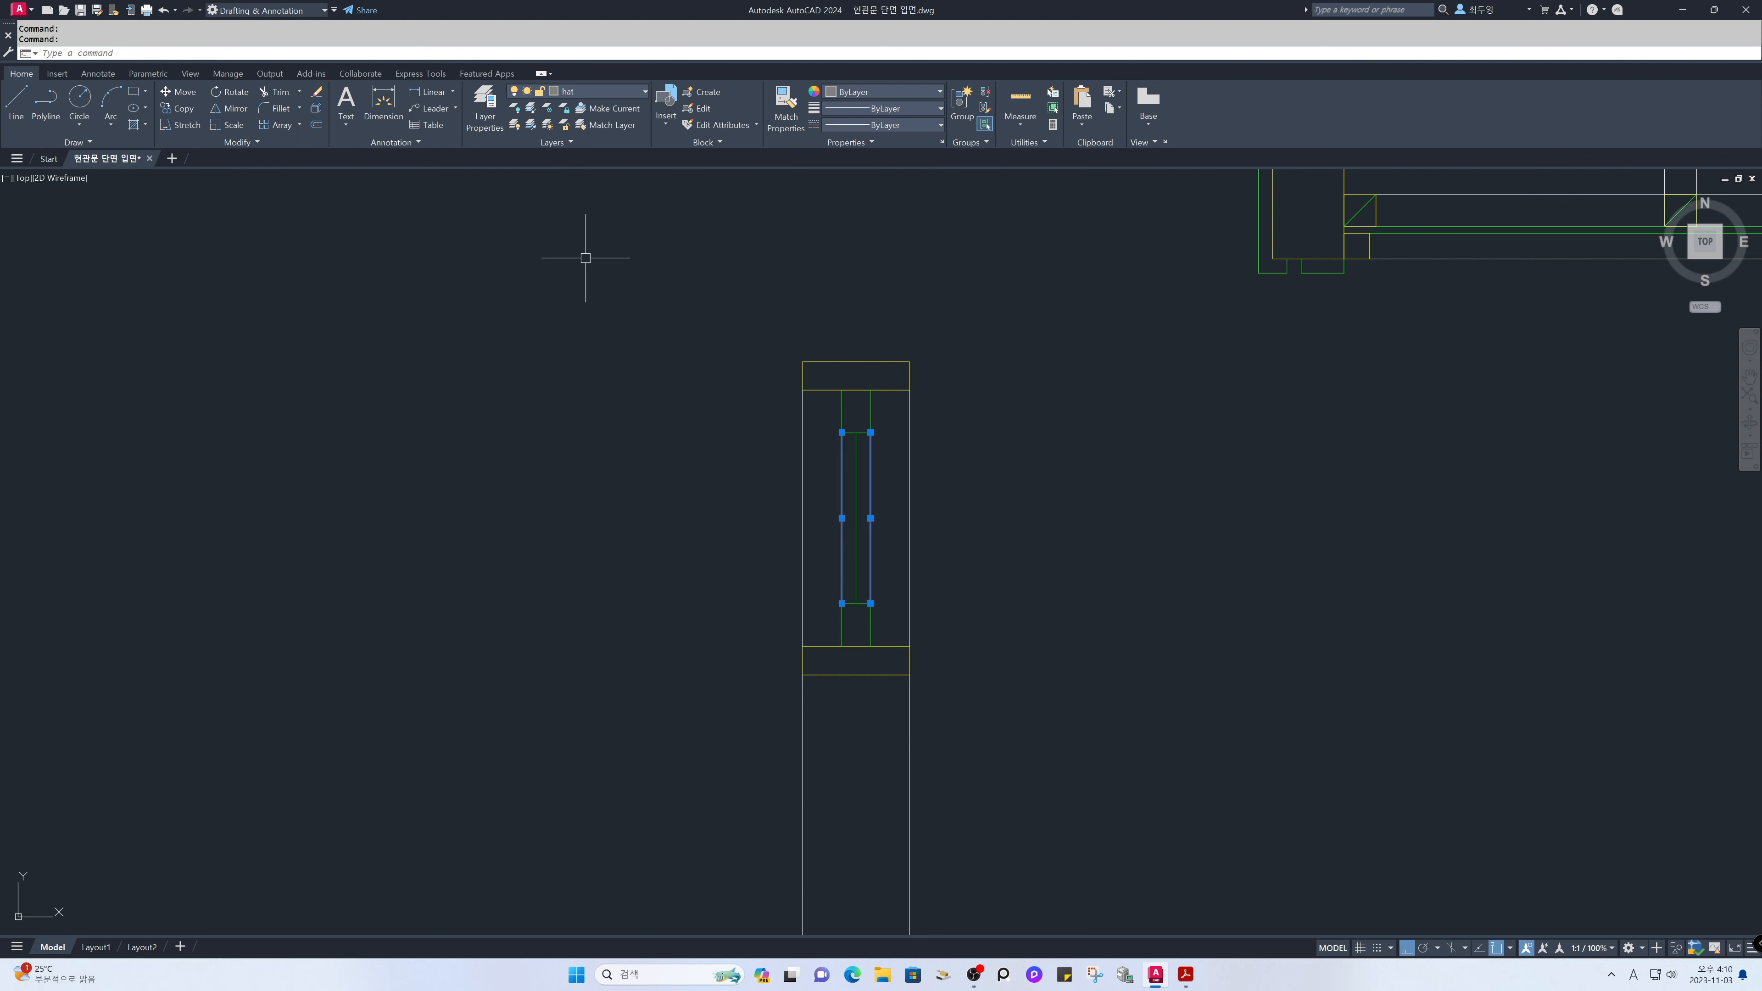
{"action": "key", "text": "Escape"}
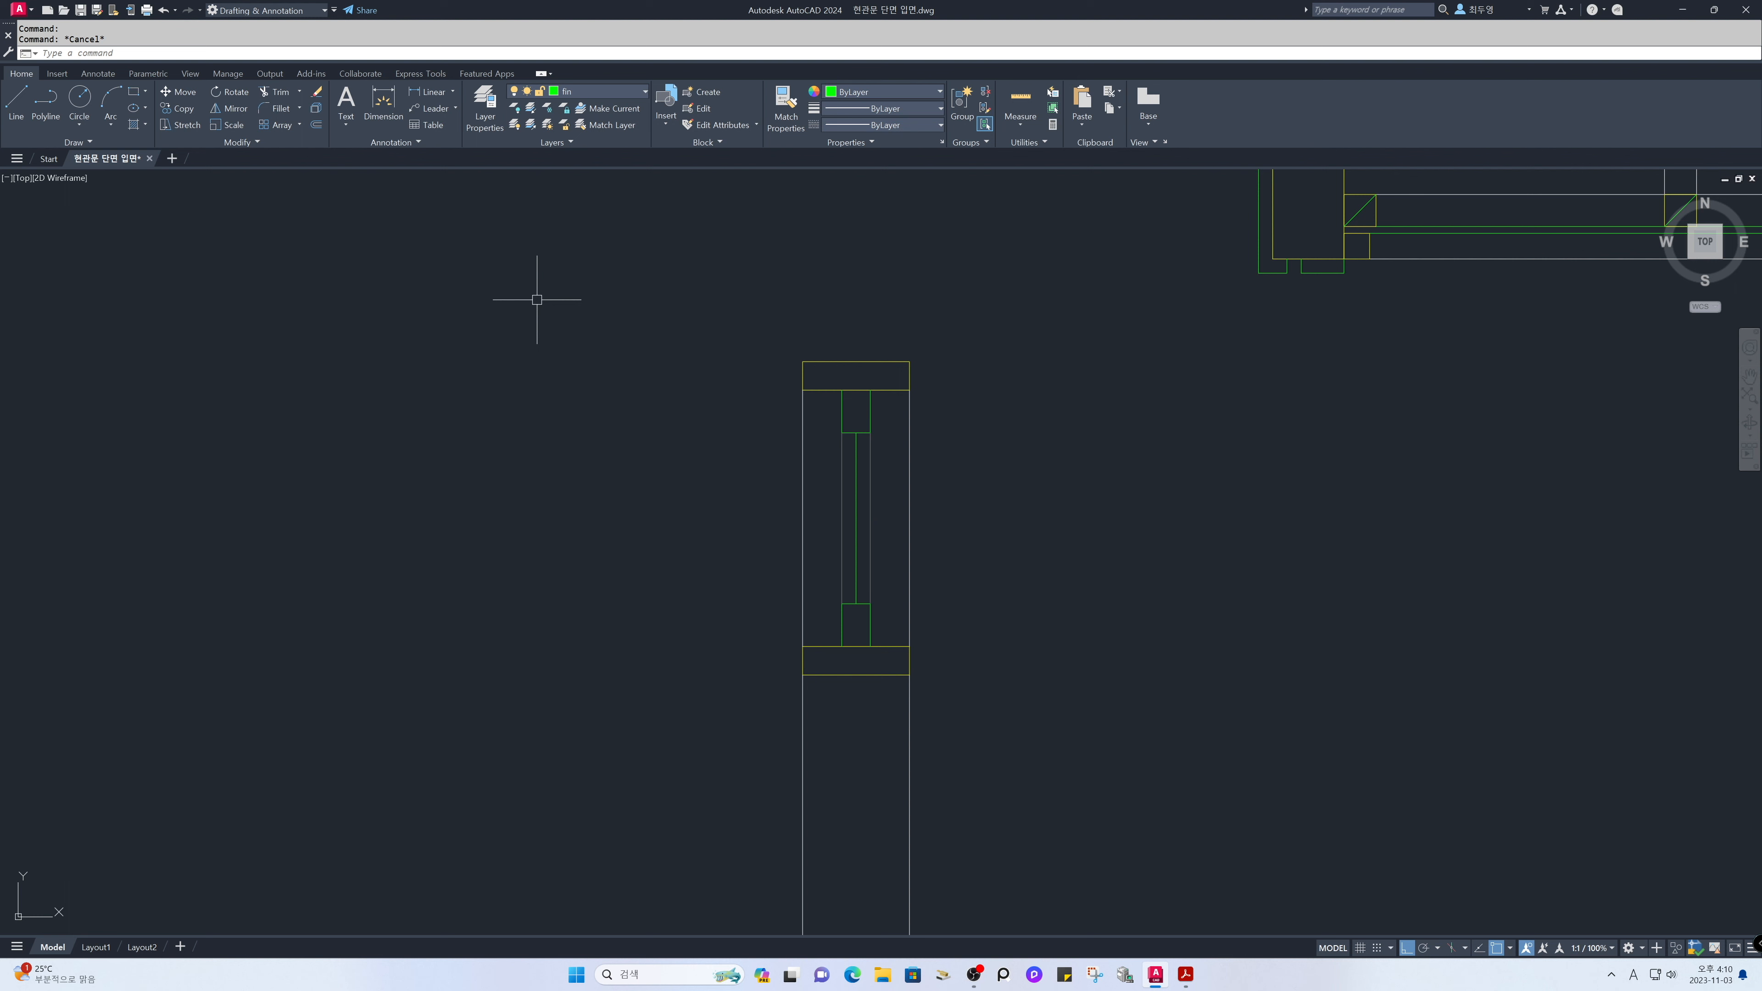
Assign the left vertical frame line below the transom to the fin layer.
{"action": "type", "text": "z"}
{"action": "key", "text": "Return"}
{"action": "type", "text": "p"}
{"action": "key", "text": "Return"}
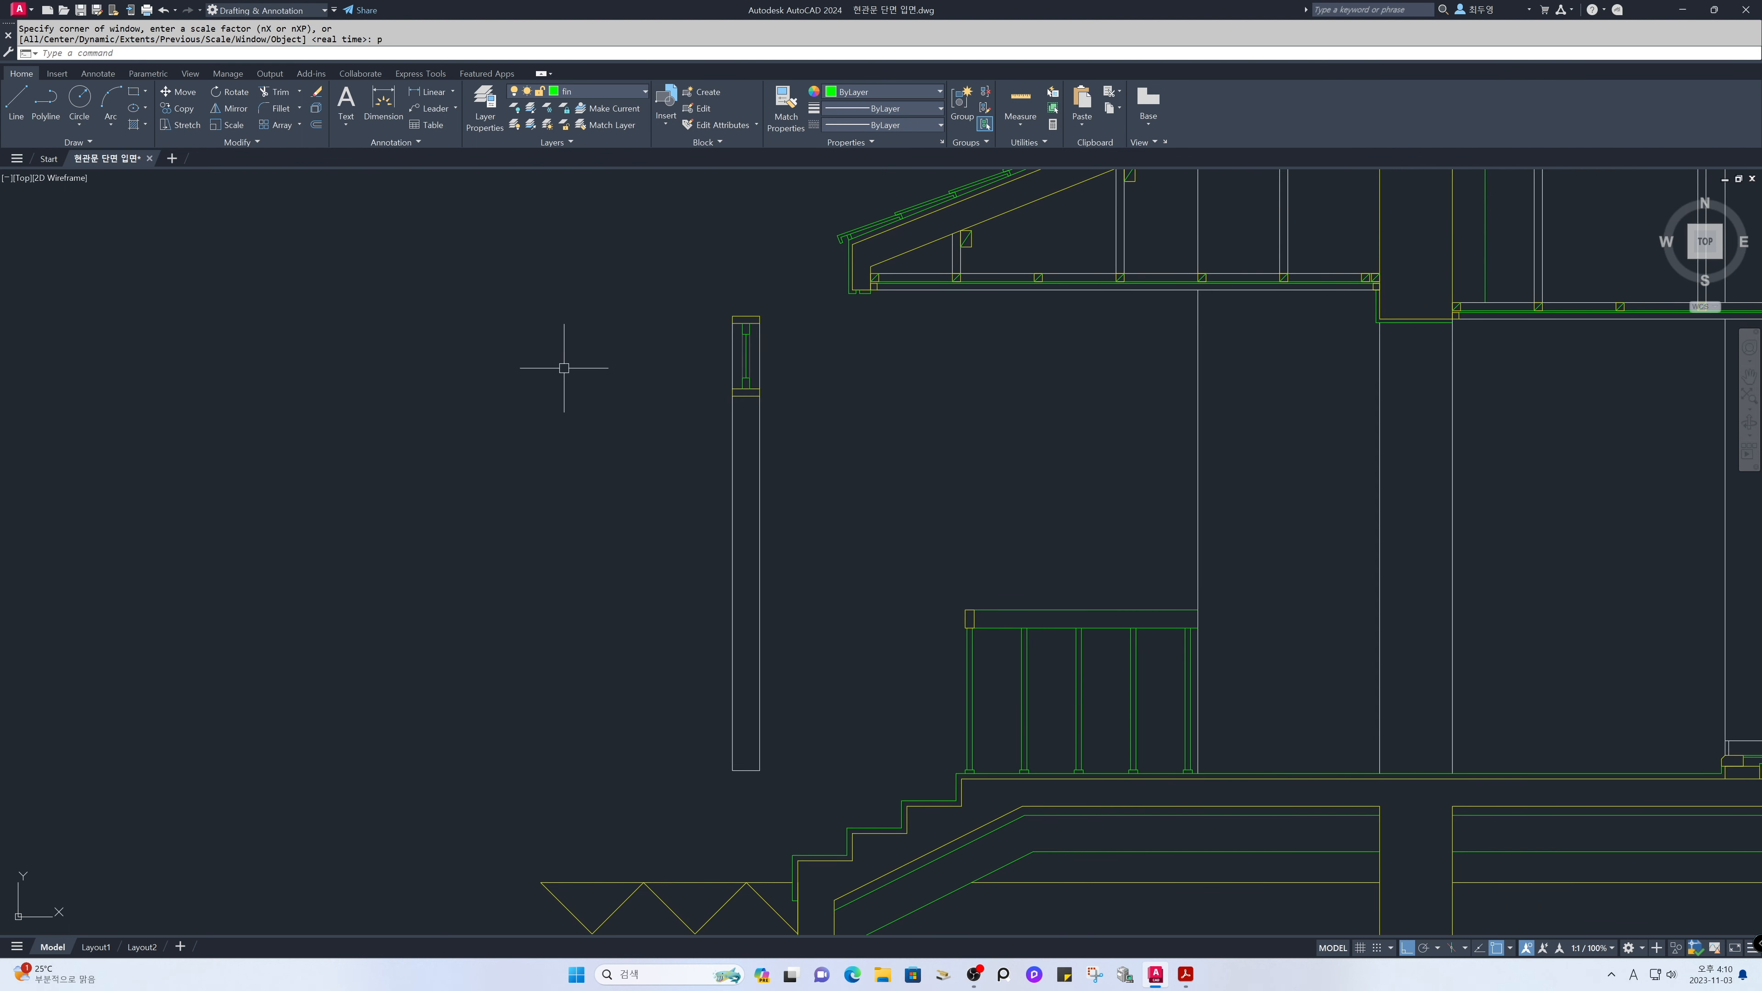
{"action": "left_click", "coordinate": [731, 463]}
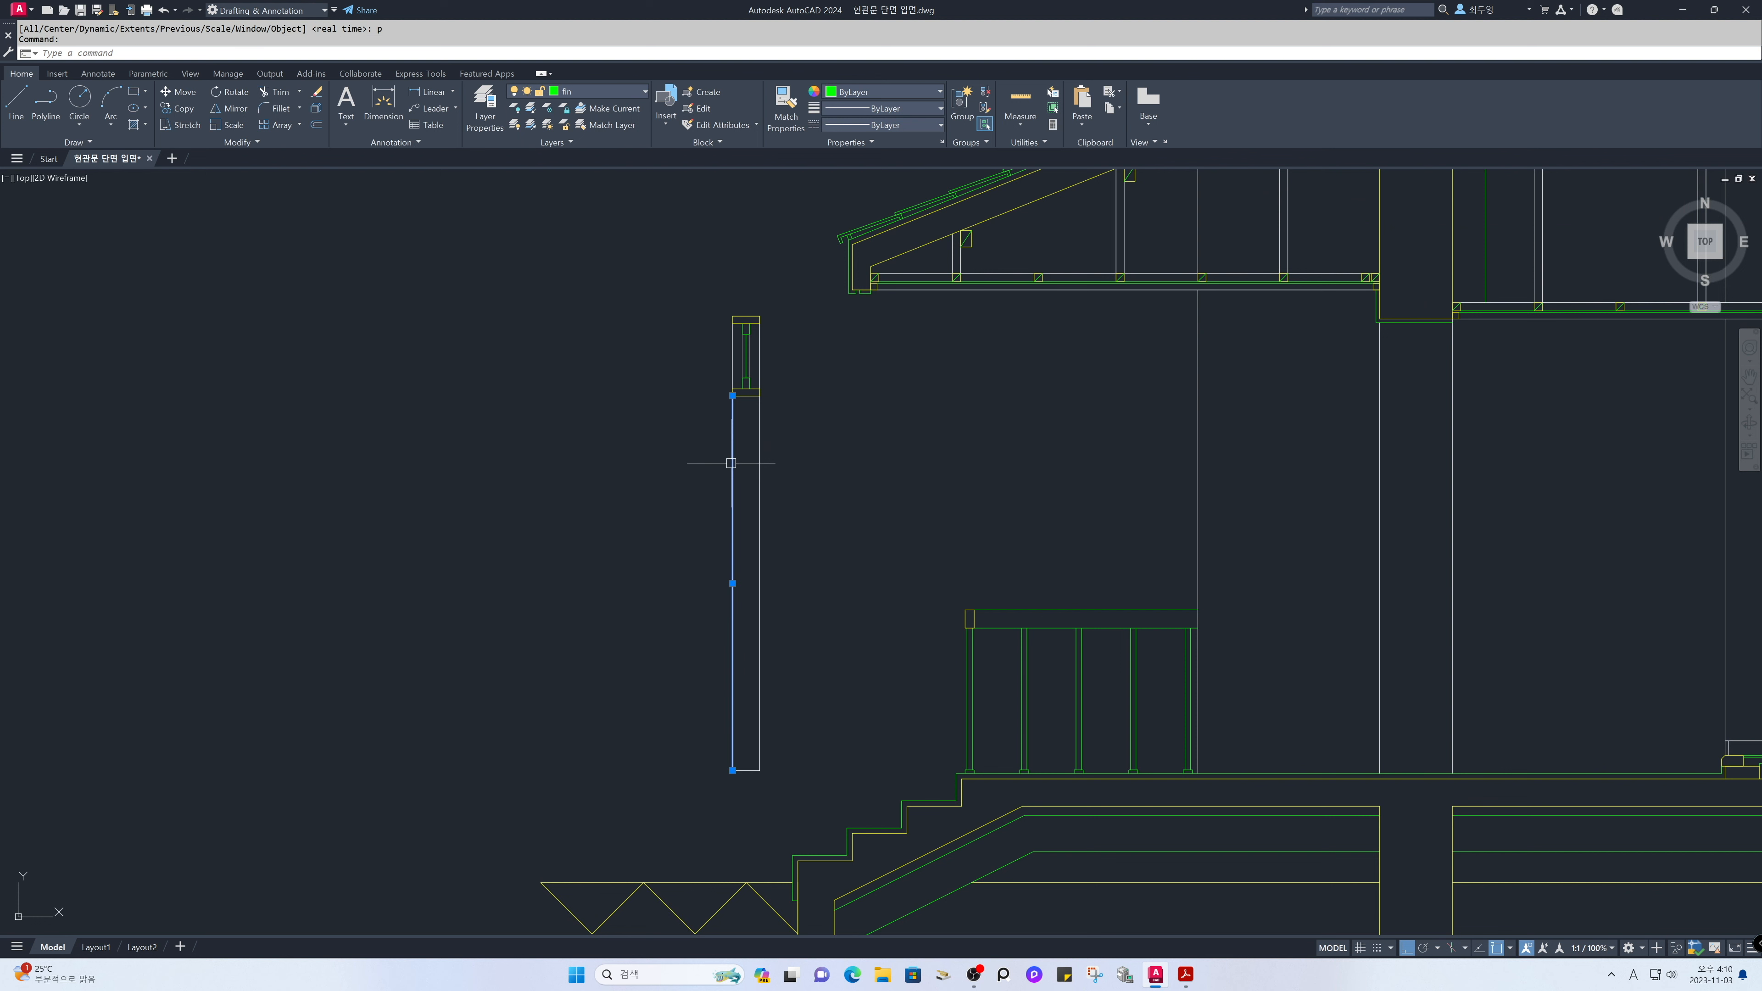
{"action": "left_click", "coordinate": [635, 98]}
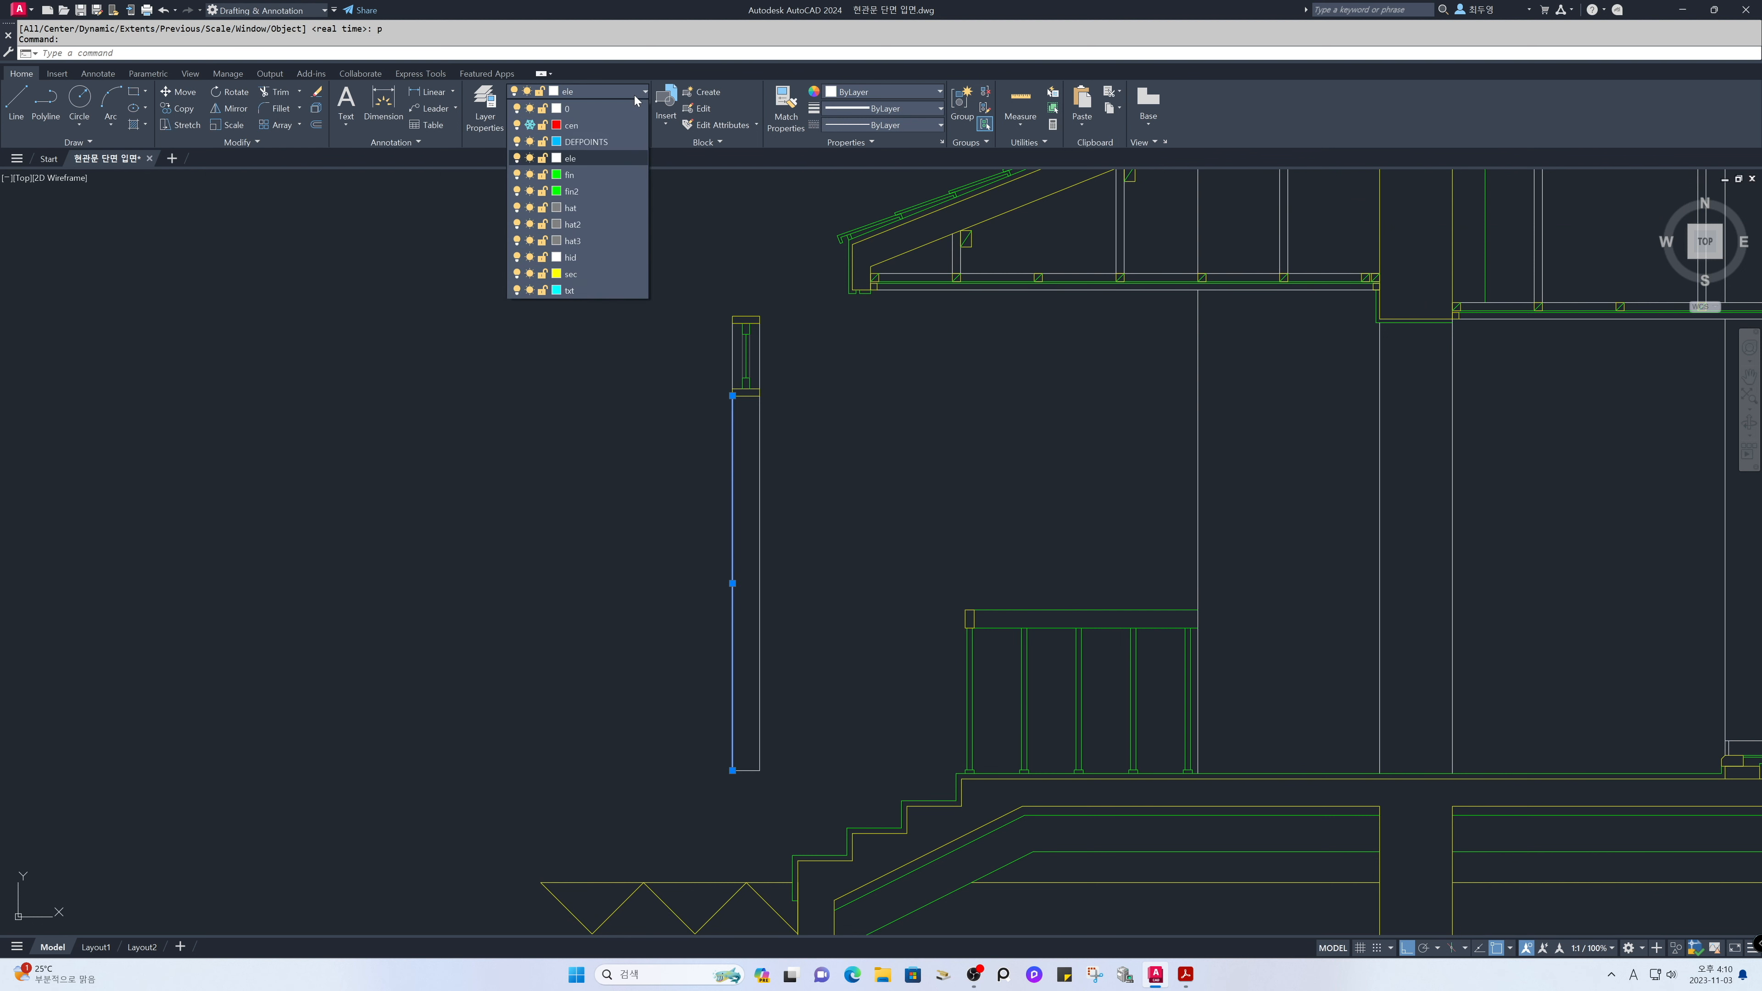
{"action": "left_click", "coordinate": [624, 175]}
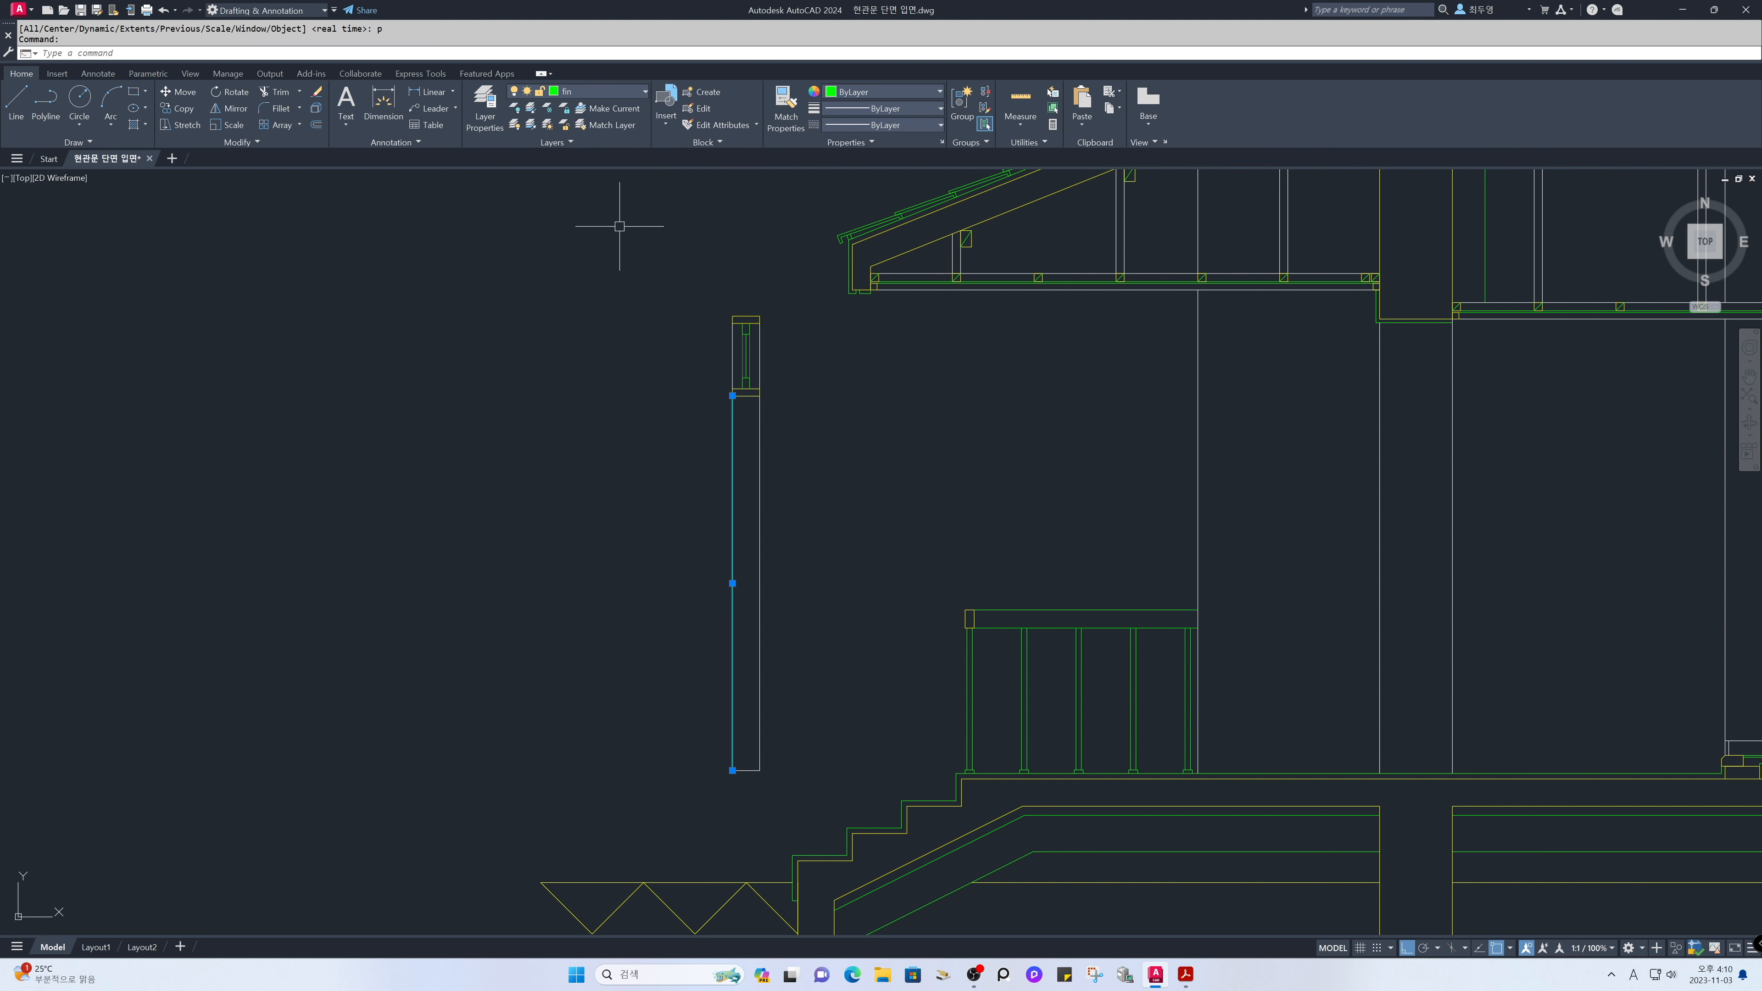
{"action": "key", "text": "Escape"}
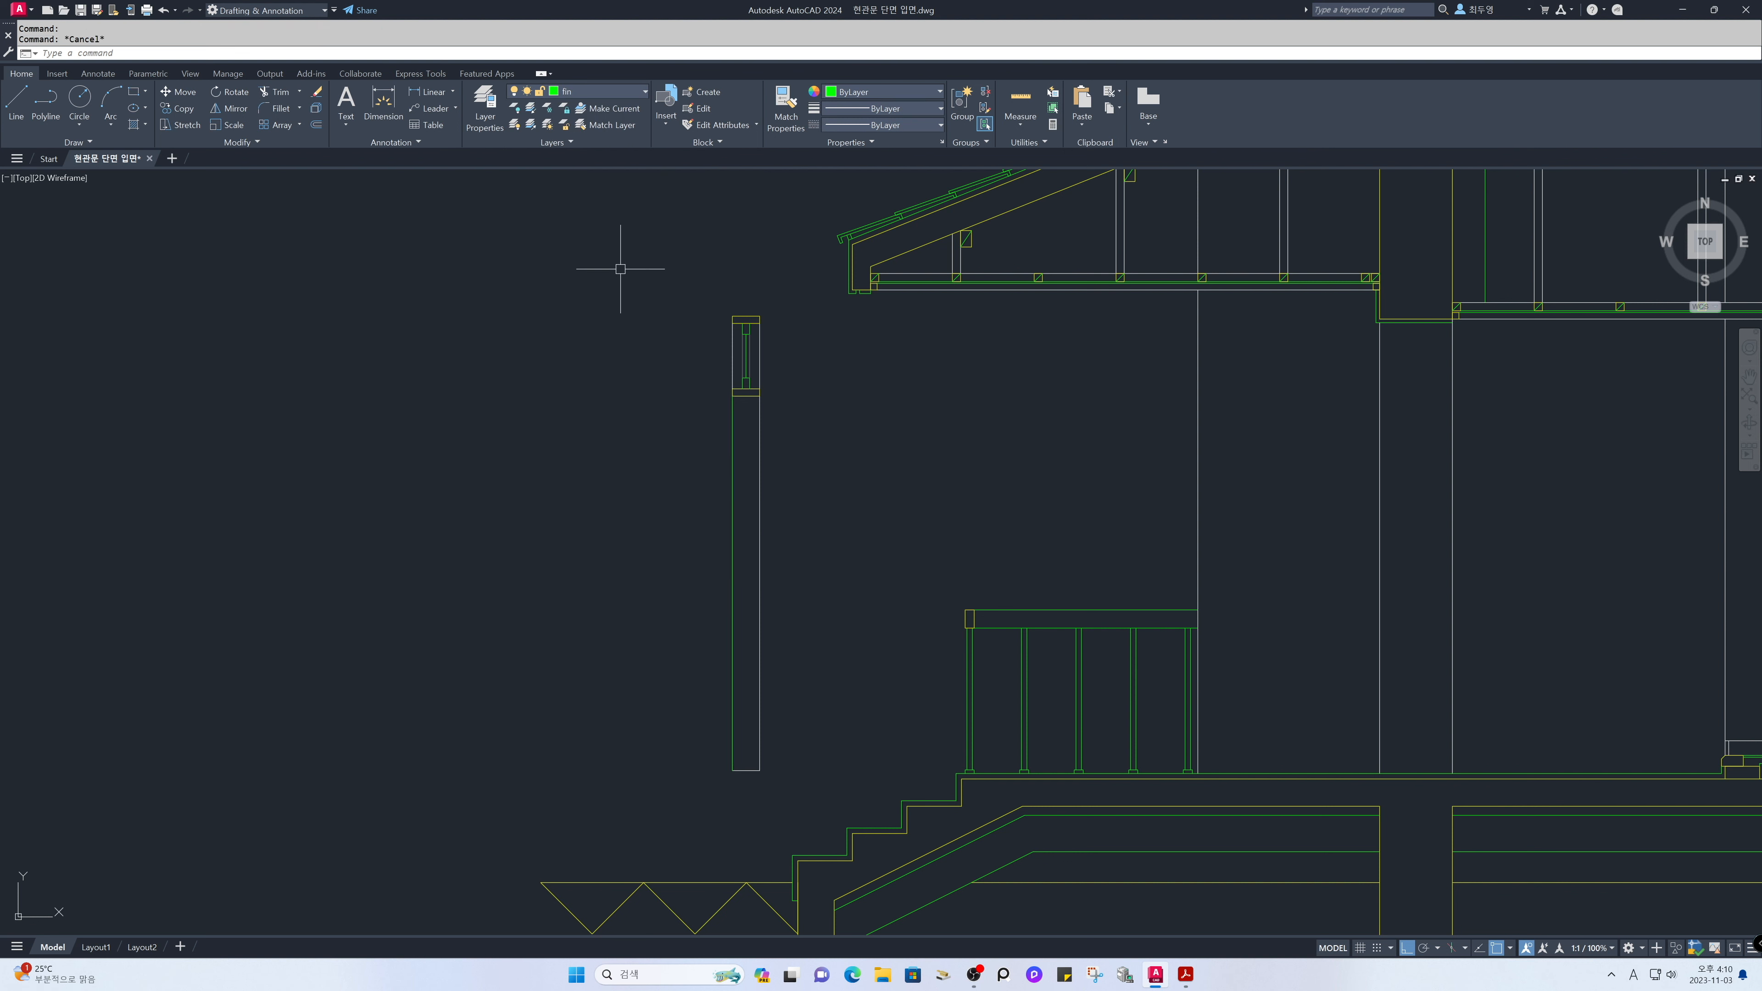
Offset the left vertical line below the transom by 40 towards the inside of the frame.
{"action": "key", "text": "Return"}
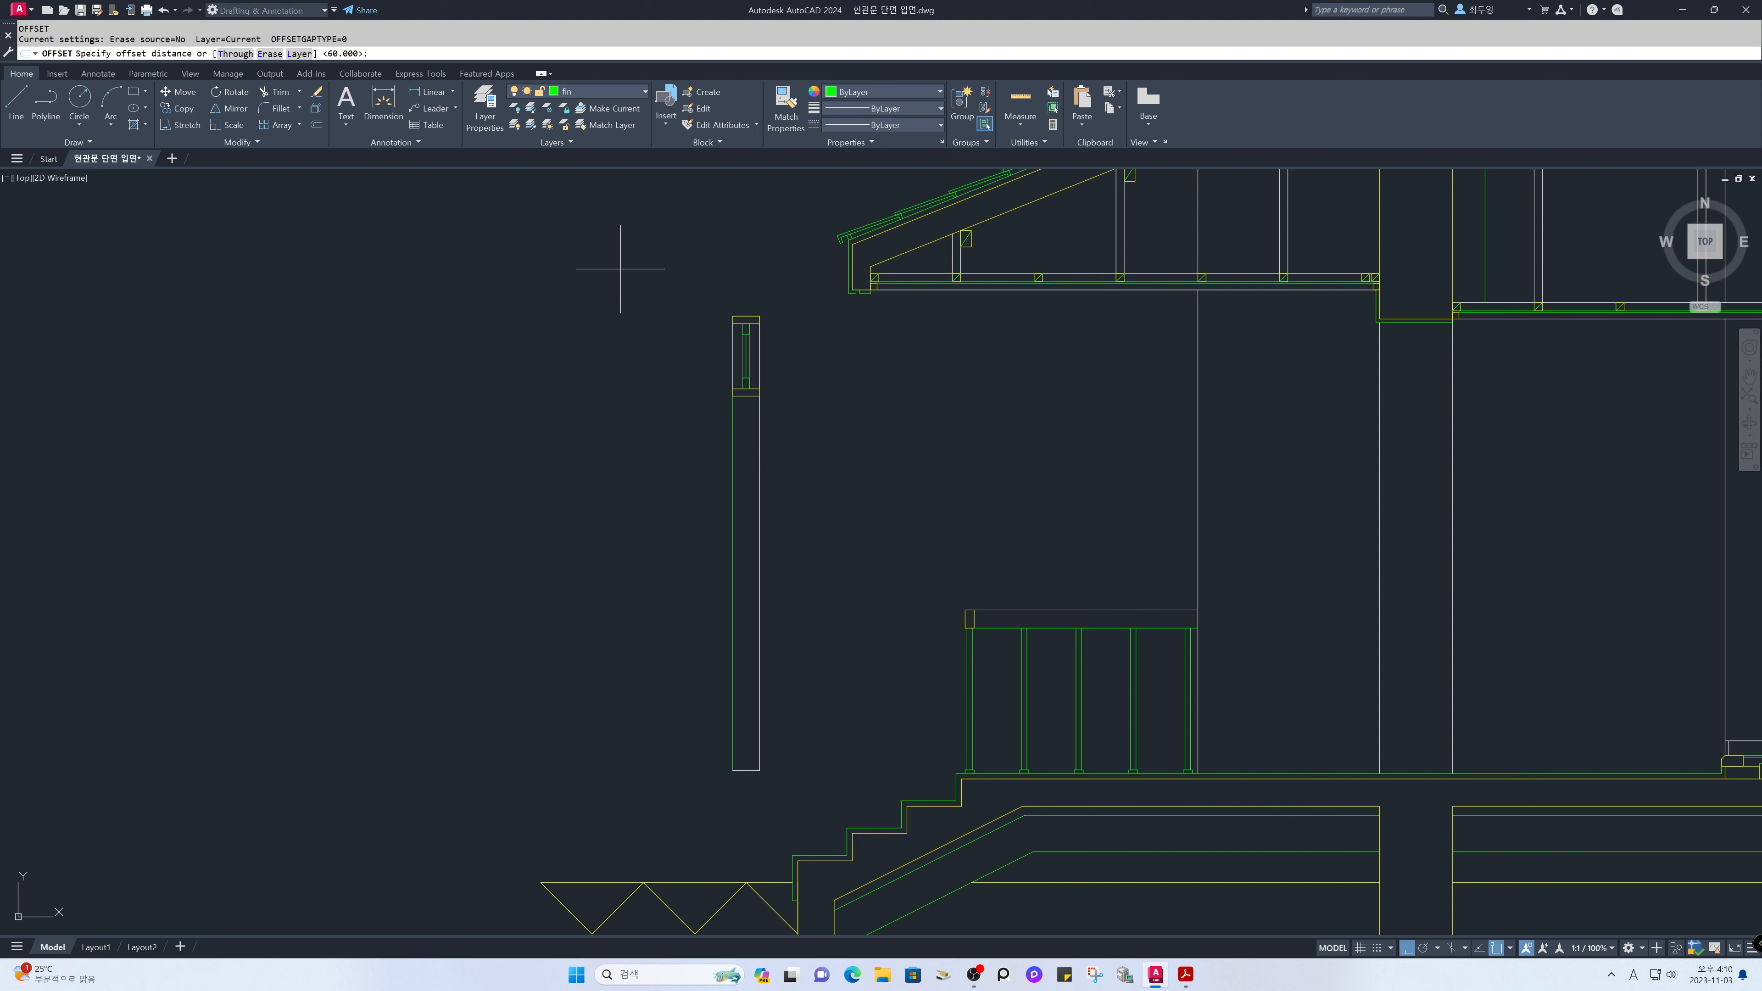
{"action": "key", "text": "F3"}
{"action": "key", "text": "Return"}
{"action": "left_click", "coordinate": [733, 474]}
{"action": "left_click", "coordinate": [816, 475]}
{"action": "key", "text": "Return"}
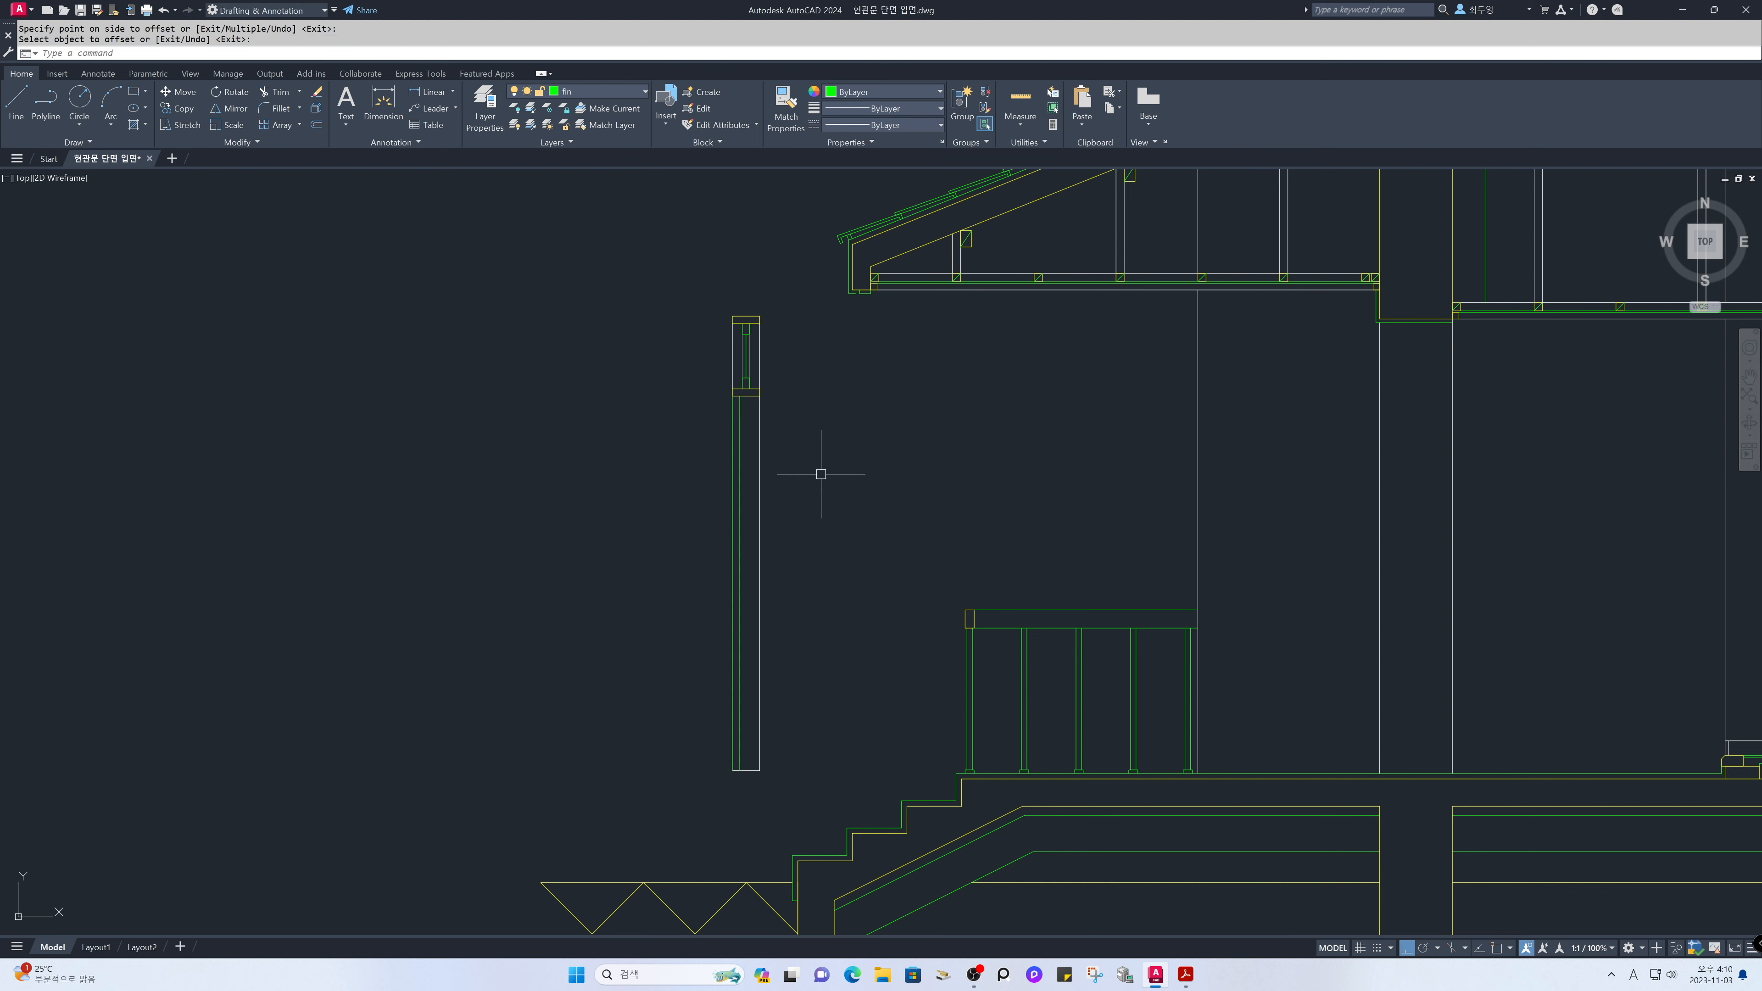
Offset the transom bar's lower edge downward and the frame's bottom line upward by 150.
{"action": "key", "text": "Return"}
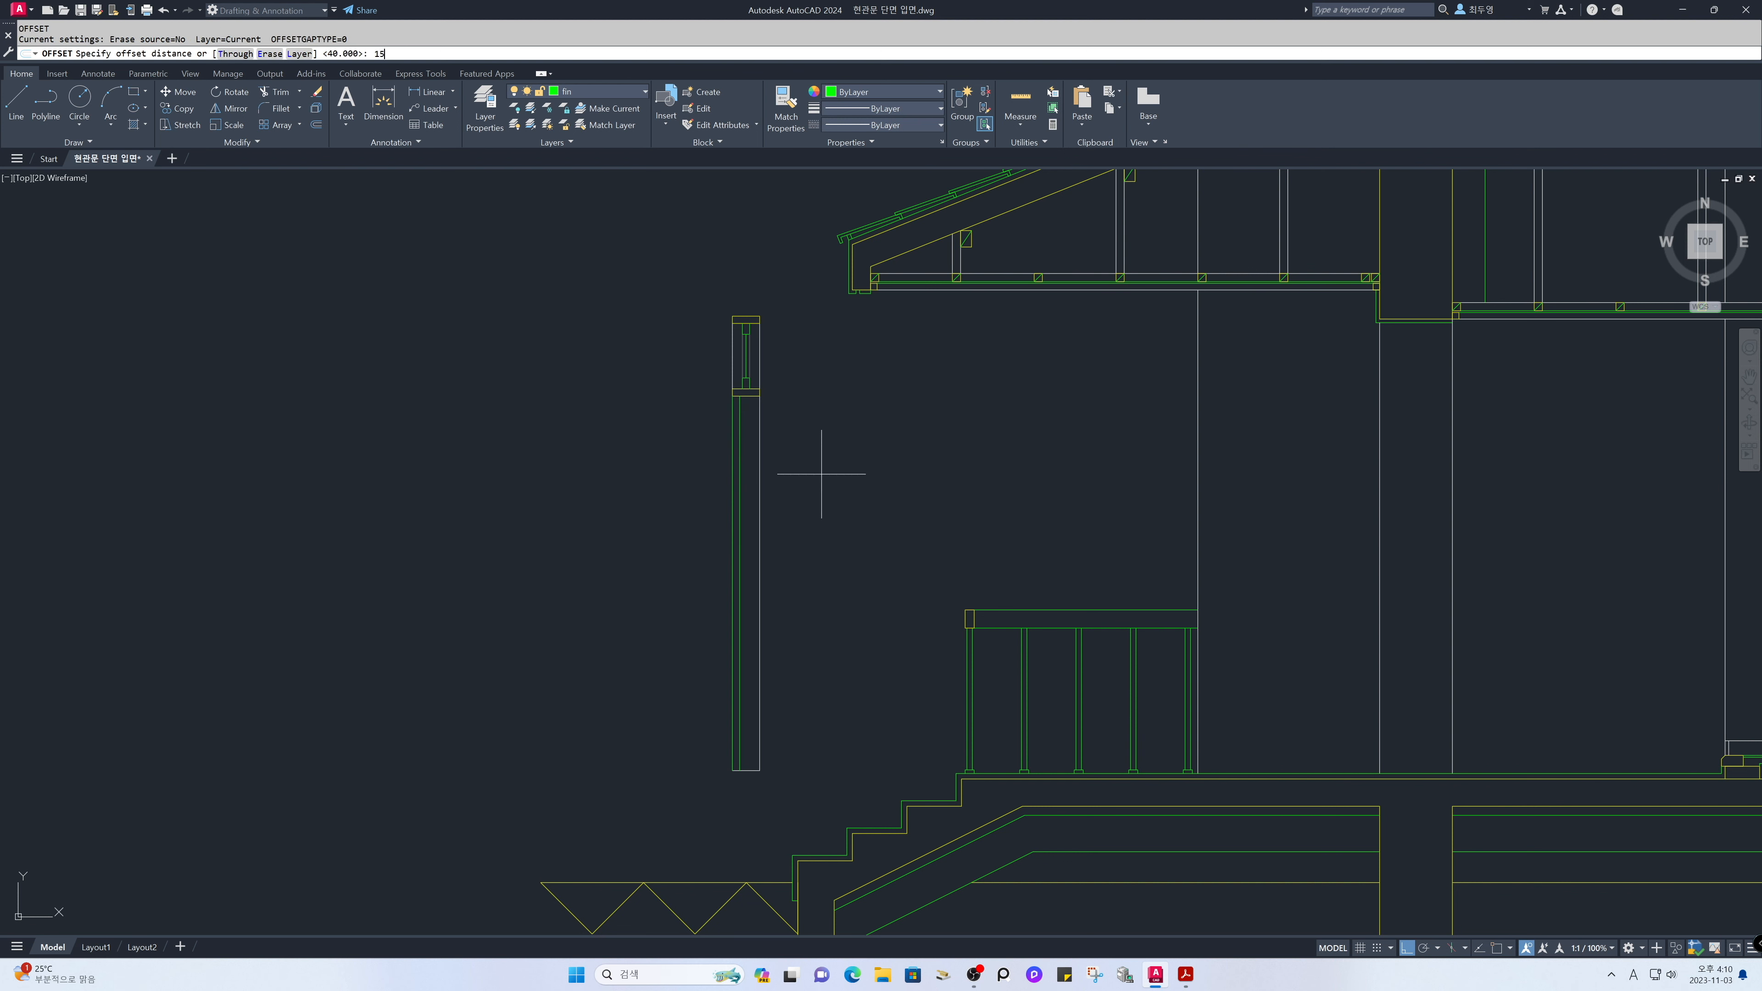
{"action": "key", "text": "Return"}
{"action": "left_click", "coordinate": [753, 395]}
{"action": "left_click", "coordinate": [791, 502]}
{"action": "left_click", "coordinate": [750, 771]}
{"action": "left_click", "coordinate": [771, 711]}
{"action": "key", "text": "Return"}
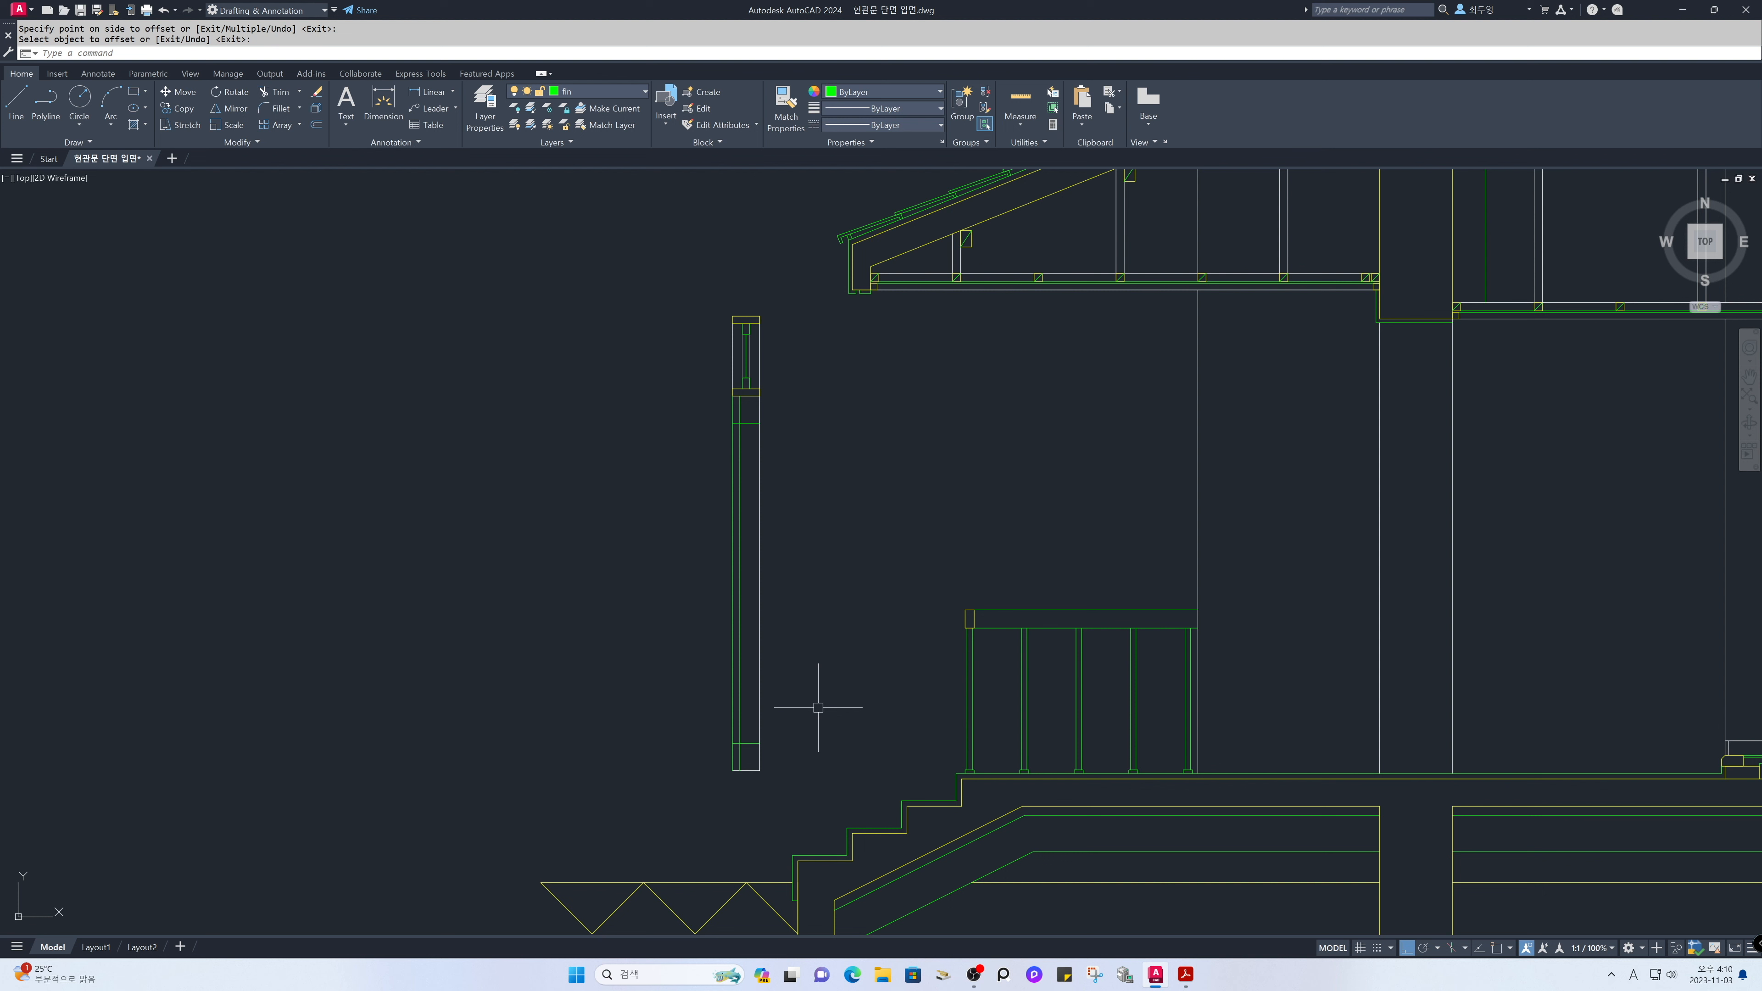
Trim the crossing lines to leave only a narrow door rail at the top and bottom of the door opening.
{"action": "type", "text": "tr"}
{"action": "key", "text": "Return"}
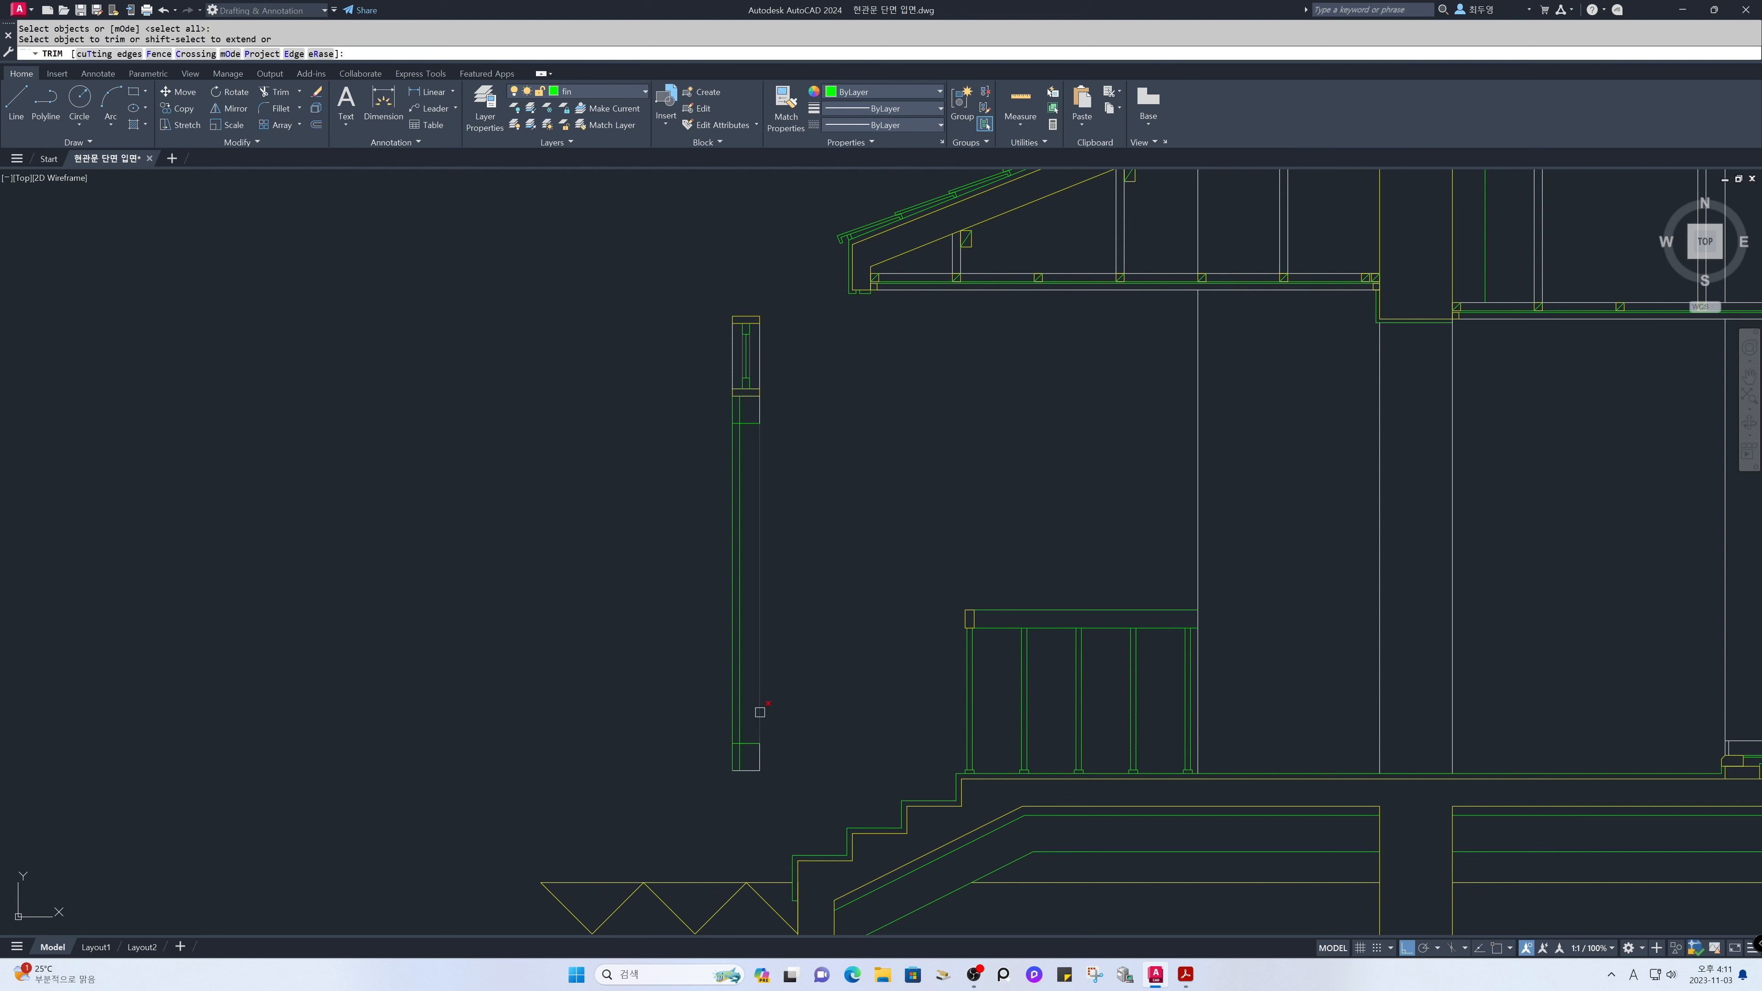
{"action": "left_click", "coordinate": [750, 742]}
{"action": "left_click", "coordinate": [748, 731]}
{"action": "left_click", "coordinate": [719, 704]}
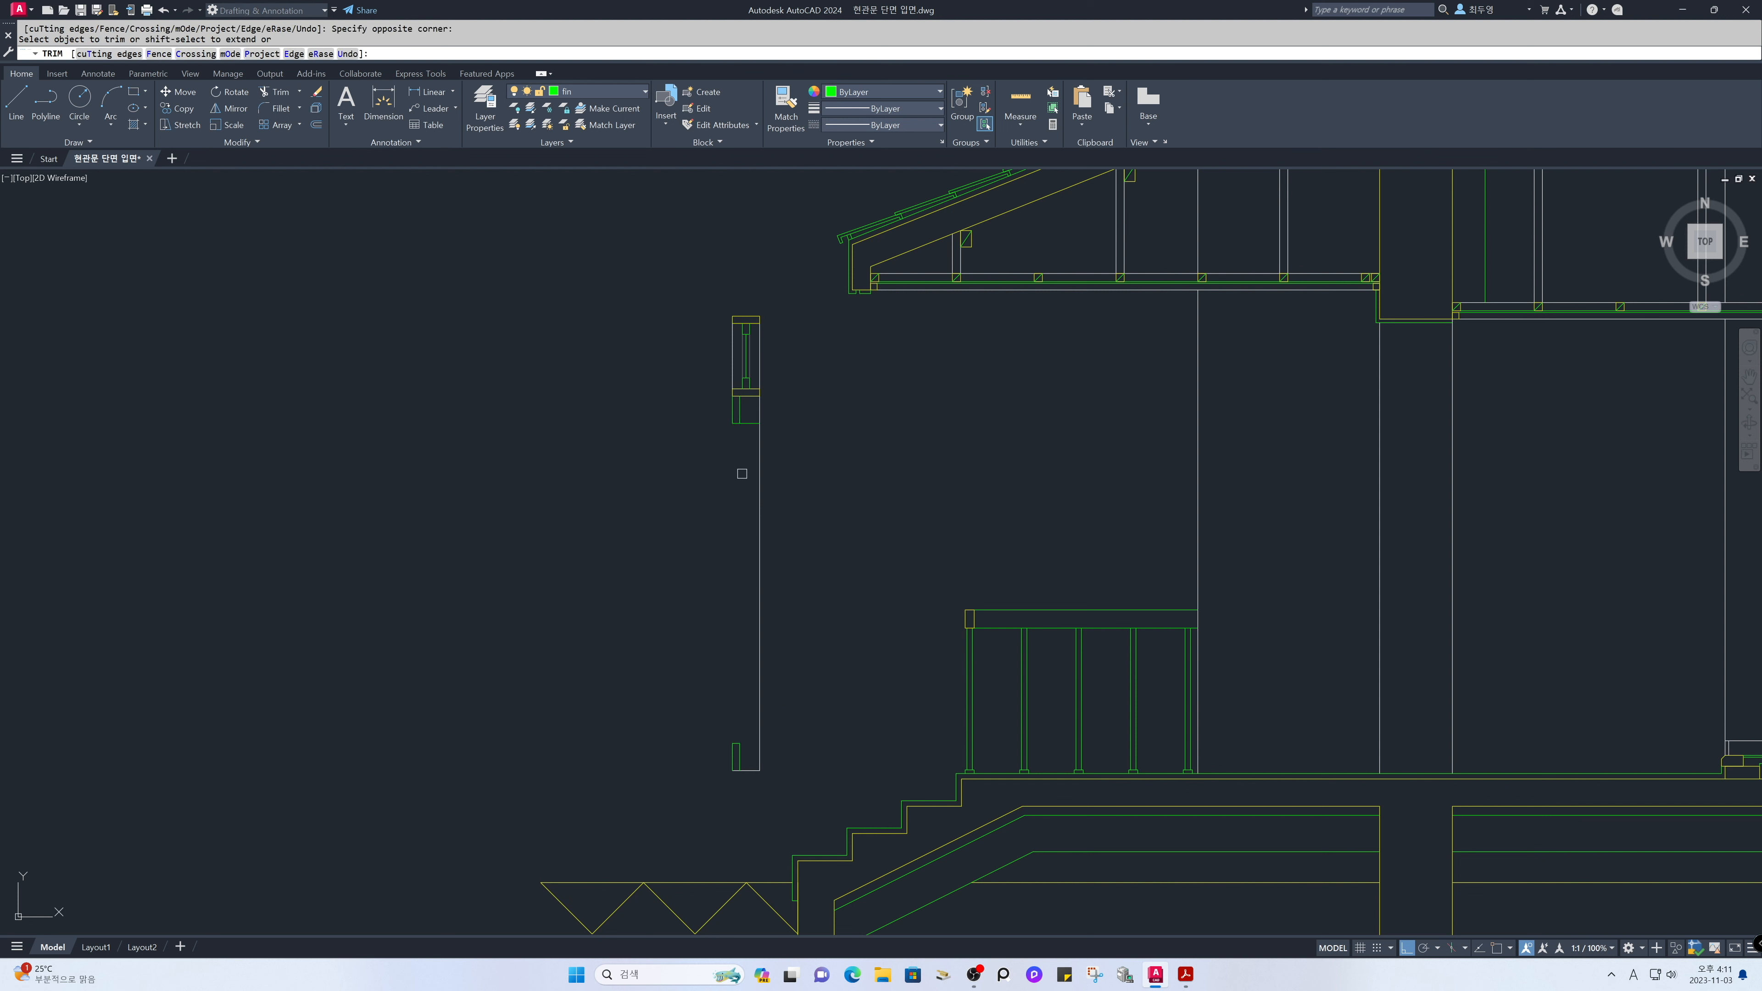
{"action": "left_click", "coordinate": [746, 421]}
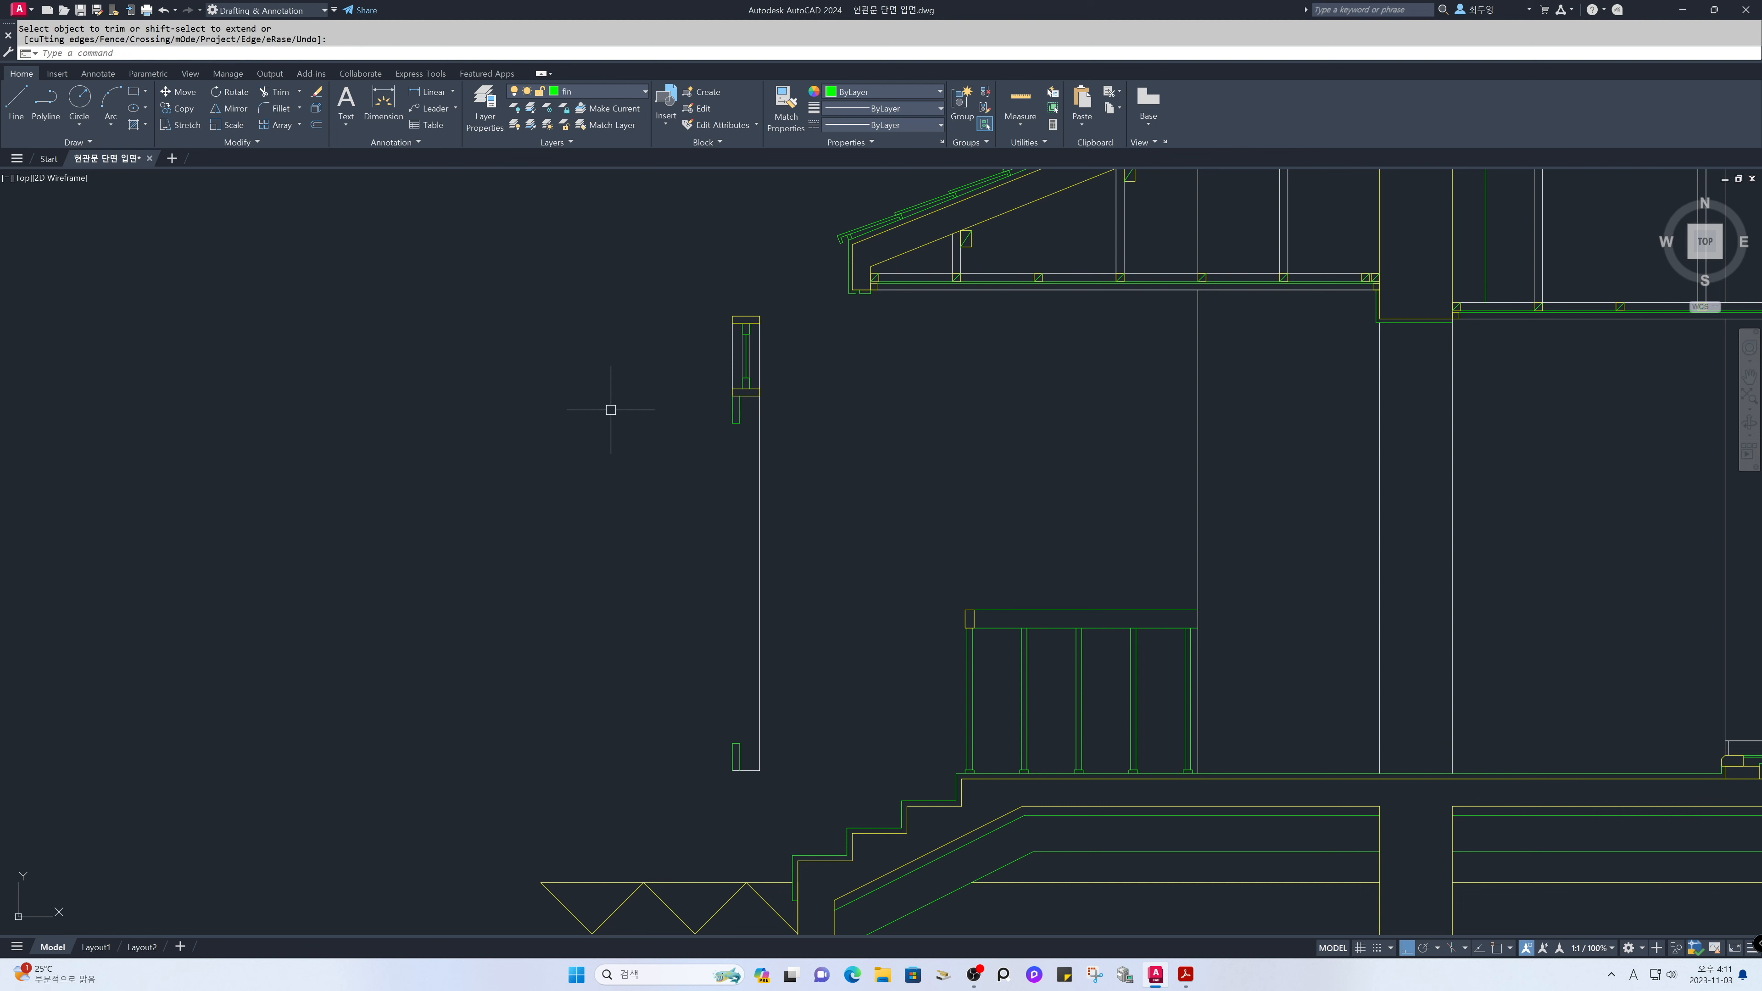
Draw a vertical line from the upper door rail's lower left corner to the lower rail's upper left corner.
{"action": "type", "text": "z"}
{"action": "key", "text": "Return"}
{"action": "left_click", "coordinate": [602, 359]}
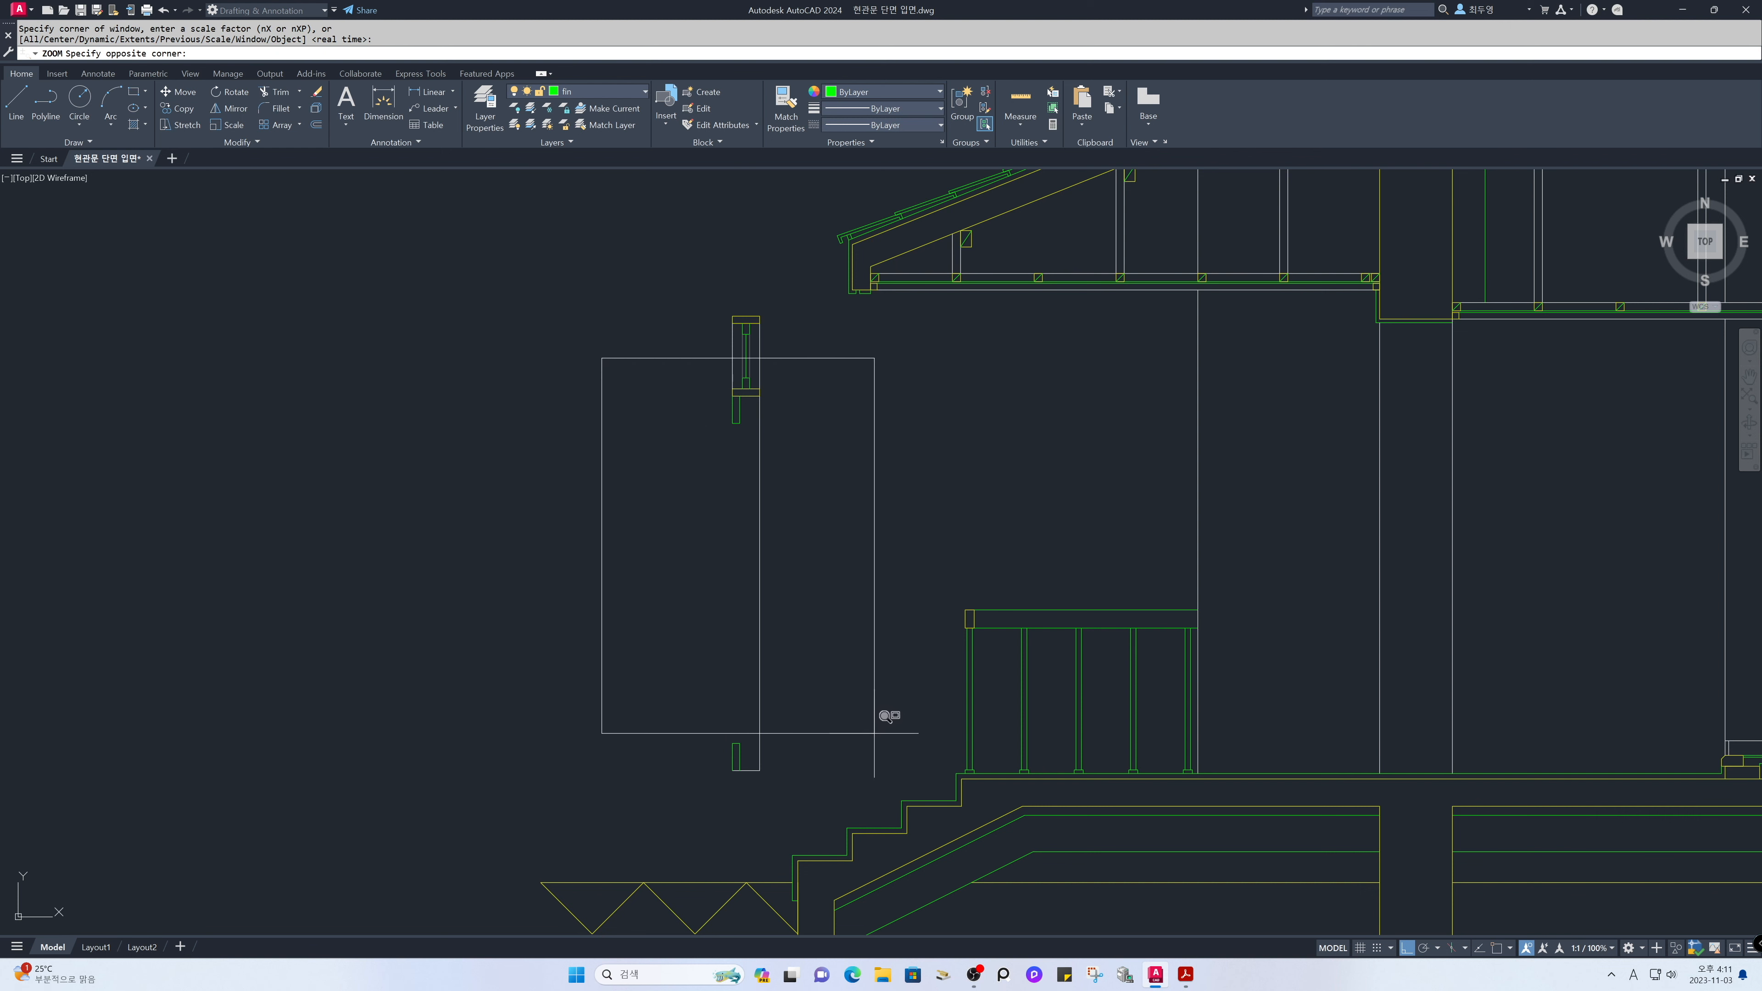
{"action": "left_click", "coordinate": [921, 800]}
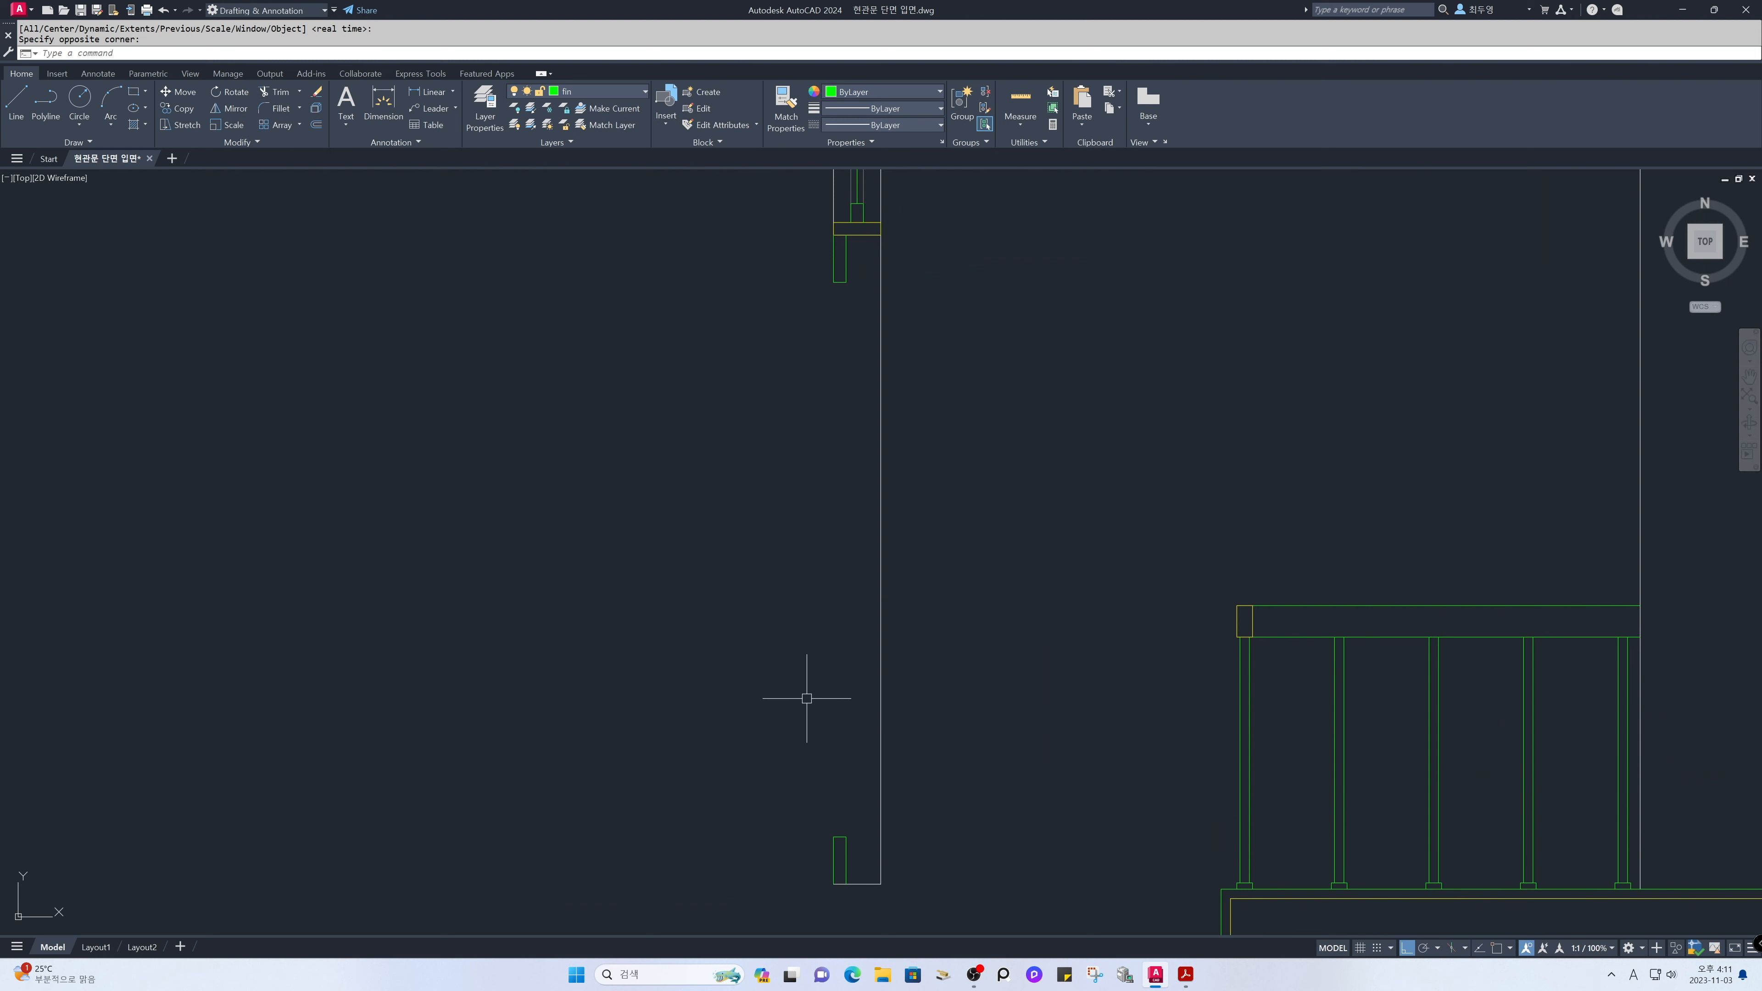
{"action": "type", "text": "l"}
{"action": "key", "text": "Return"}
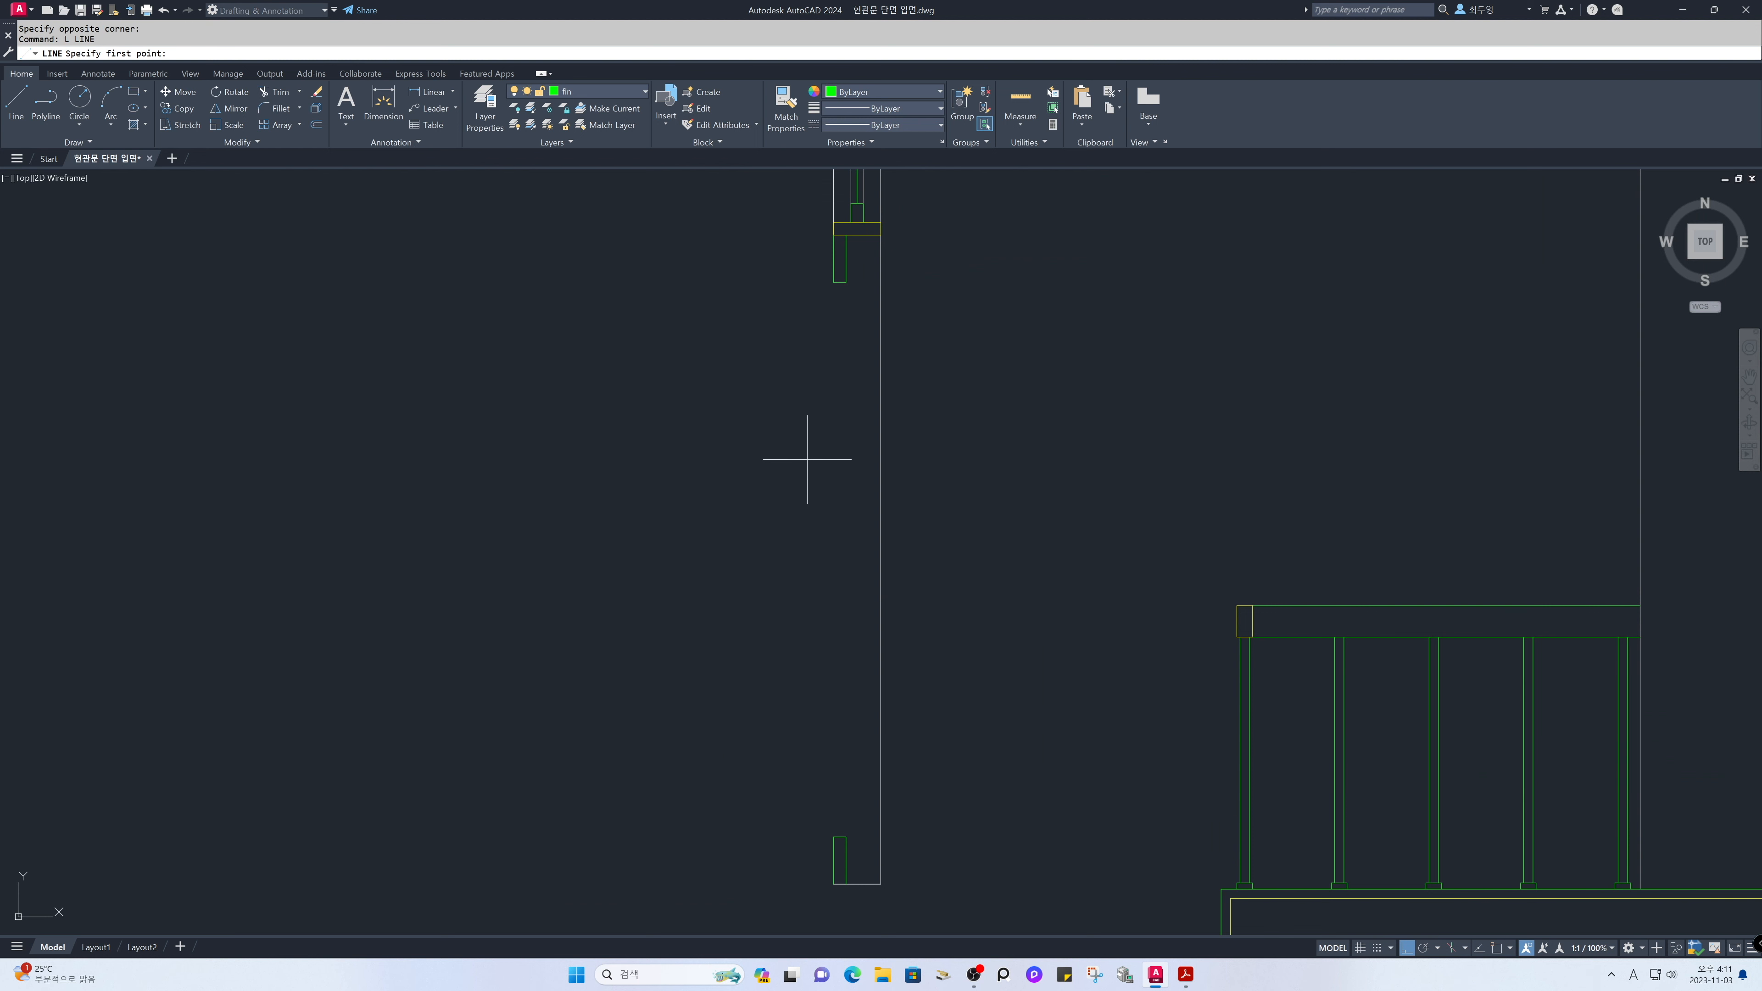
{"action": "key", "text": "F3"}
{"action": "left_click", "coordinate": [834, 282]}
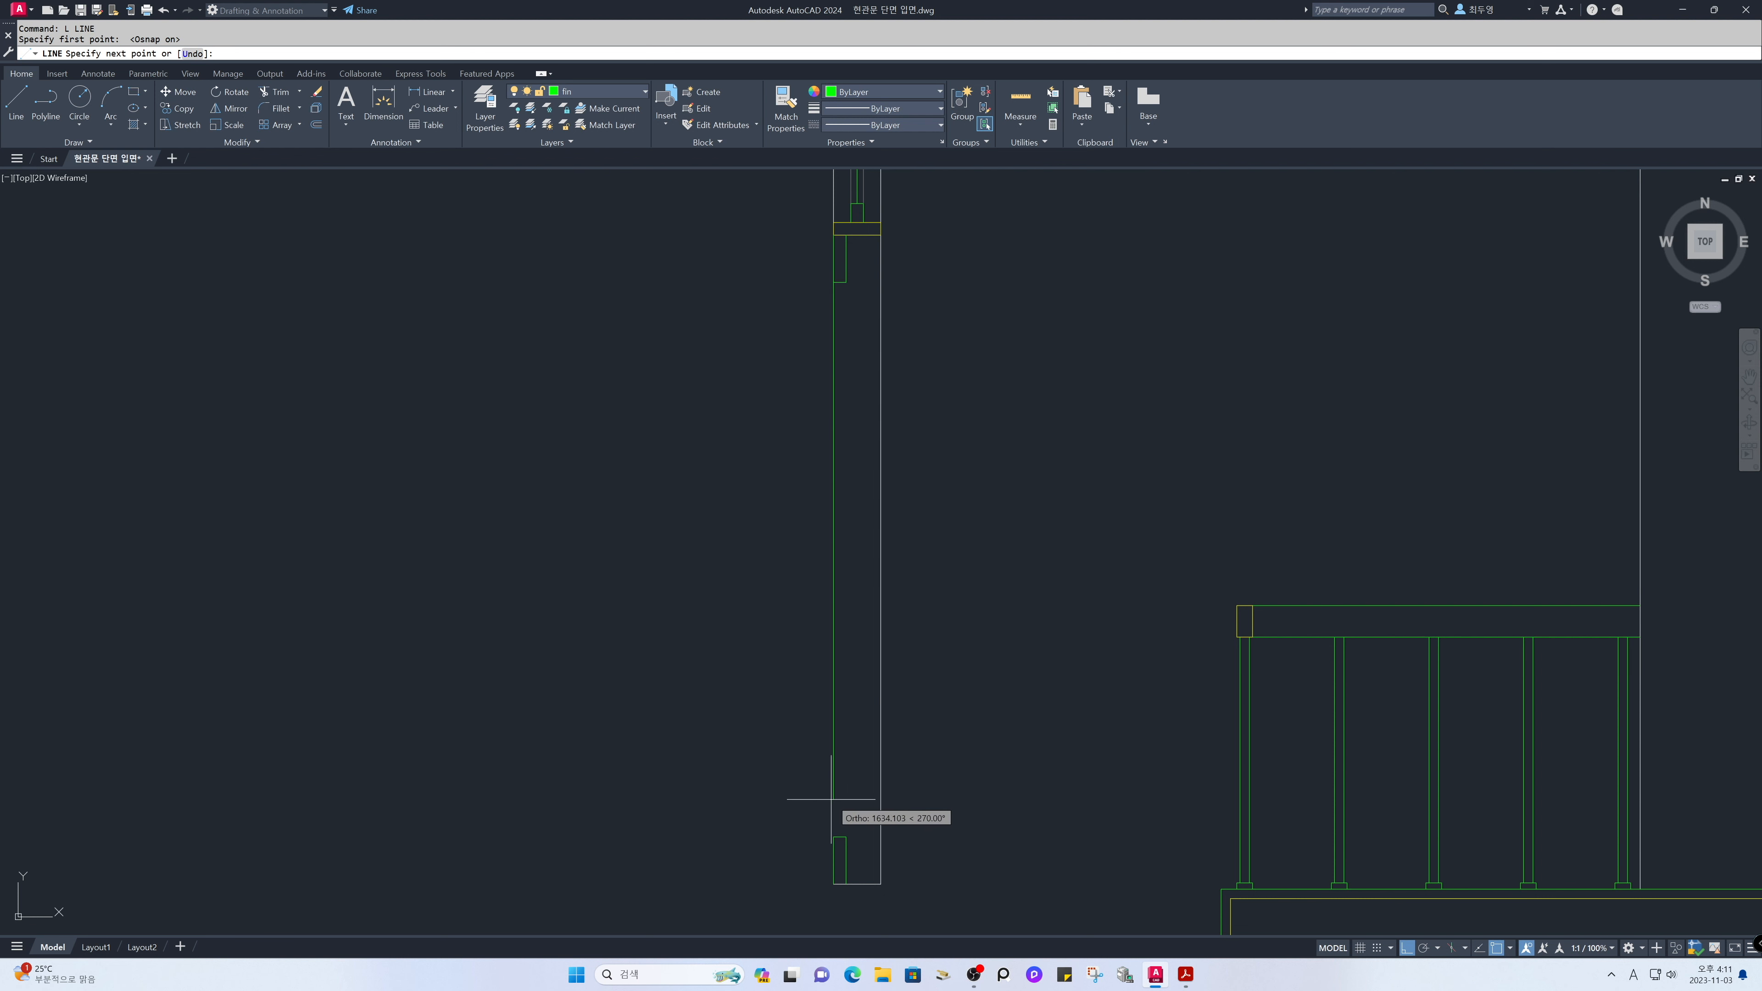
{"action": "left_click", "coordinate": [834, 836]}
{"action": "key", "text": "Return"}
Copy the vertical door line to the midpoint and the upper right corner of the lower door rail.
{"action": "type", "text": "co"}
{"action": "key", "text": "Return"}
{"action": "left_click", "coordinate": [833, 817]}
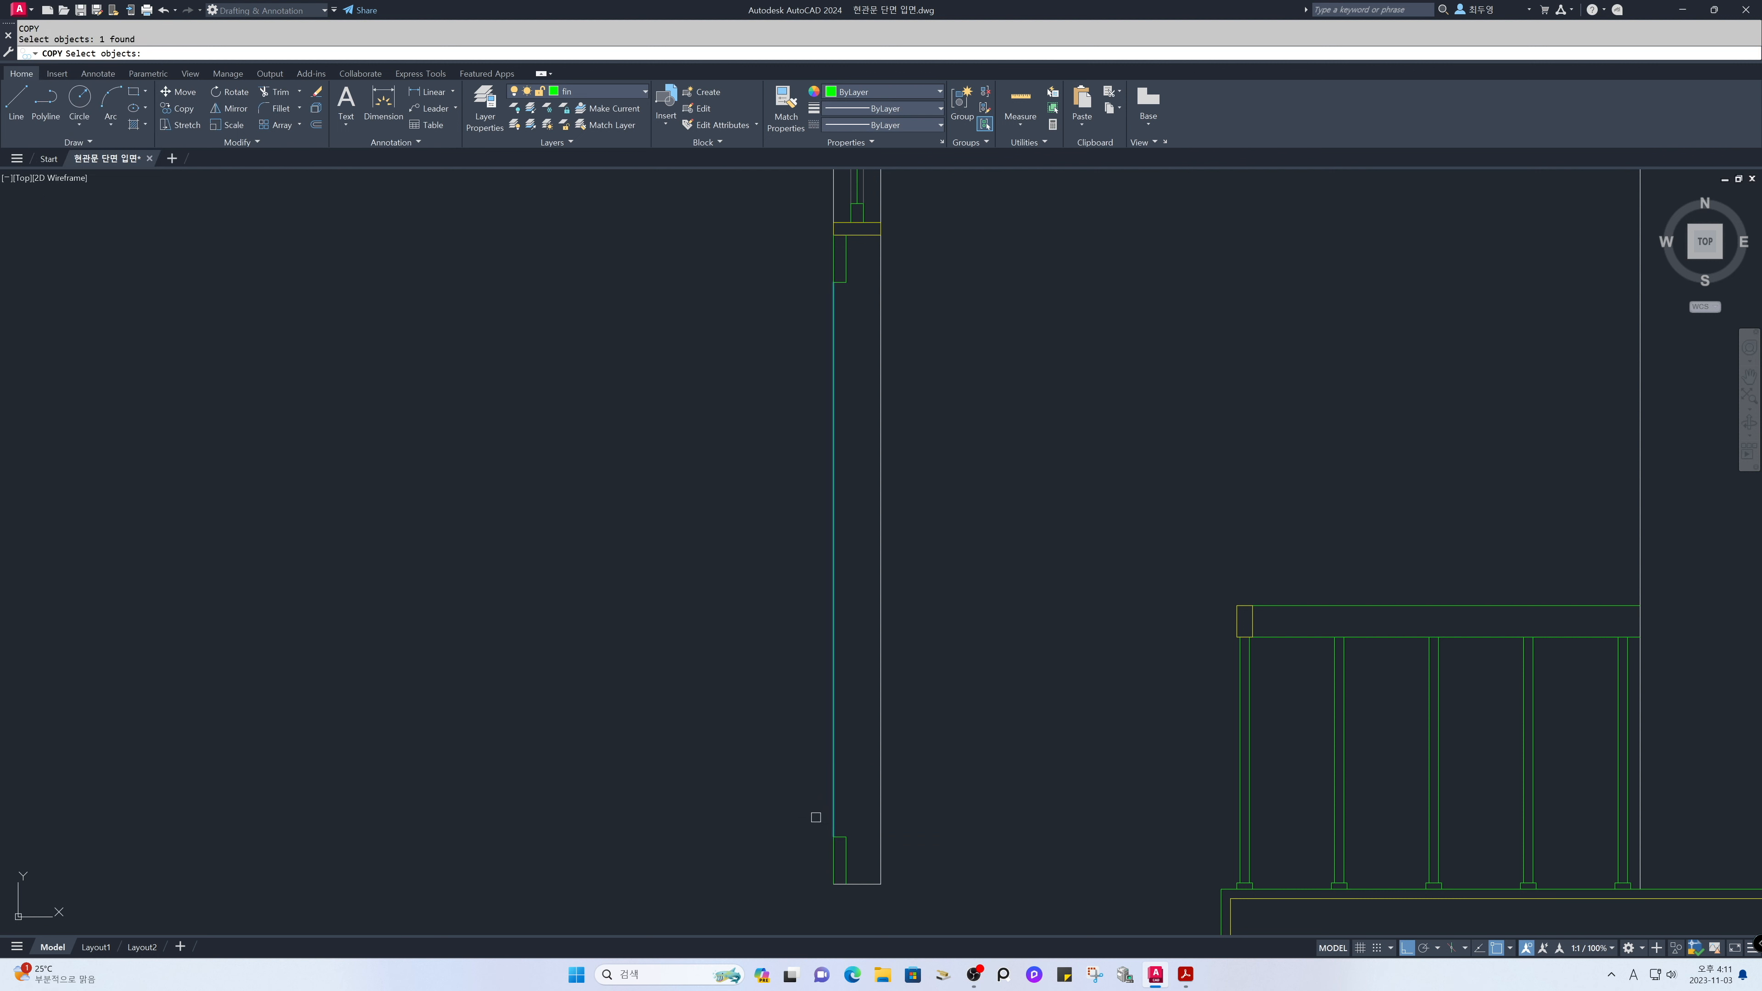
{"action": "key", "text": "Return"}
{"action": "left_click", "coordinate": [833, 838]}
{"action": "left_click", "coordinate": [841, 837]}
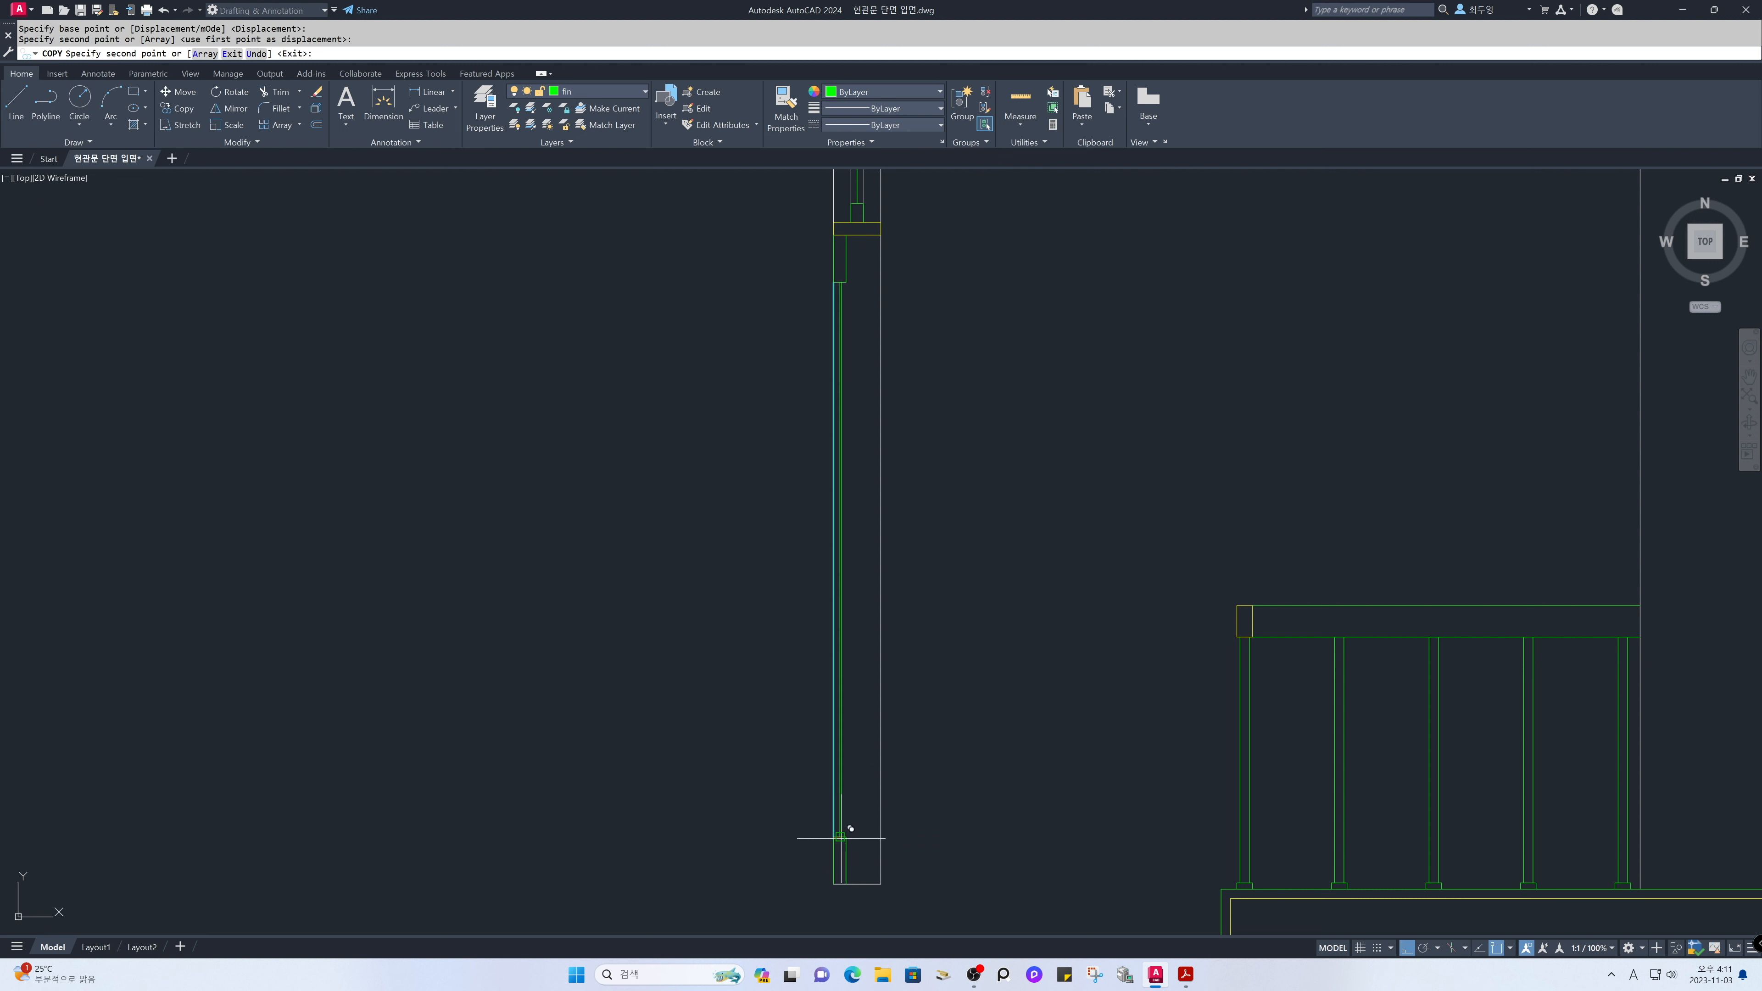
{"action": "left_click", "coordinate": [847, 837]}
{"action": "key", "text": "Return"}
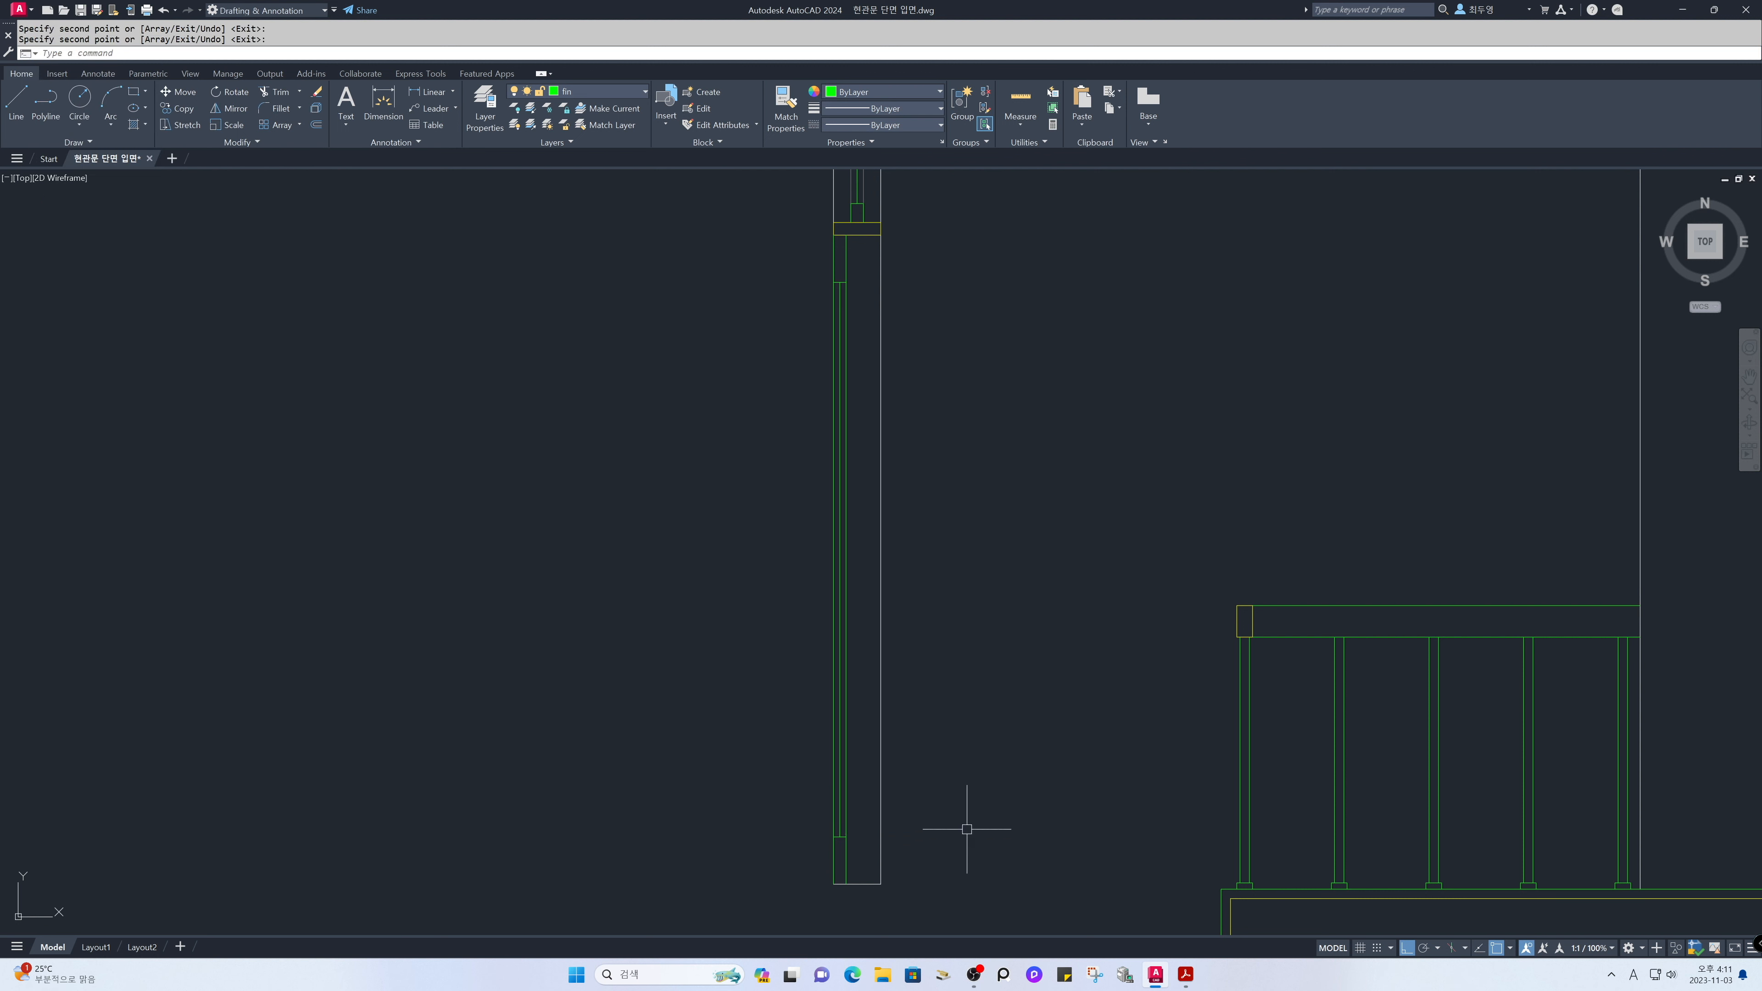
Assign the two outer vertical lines between the door rails to the hat layer.
{"action": "left_click", "coordinate": [846, 771]}
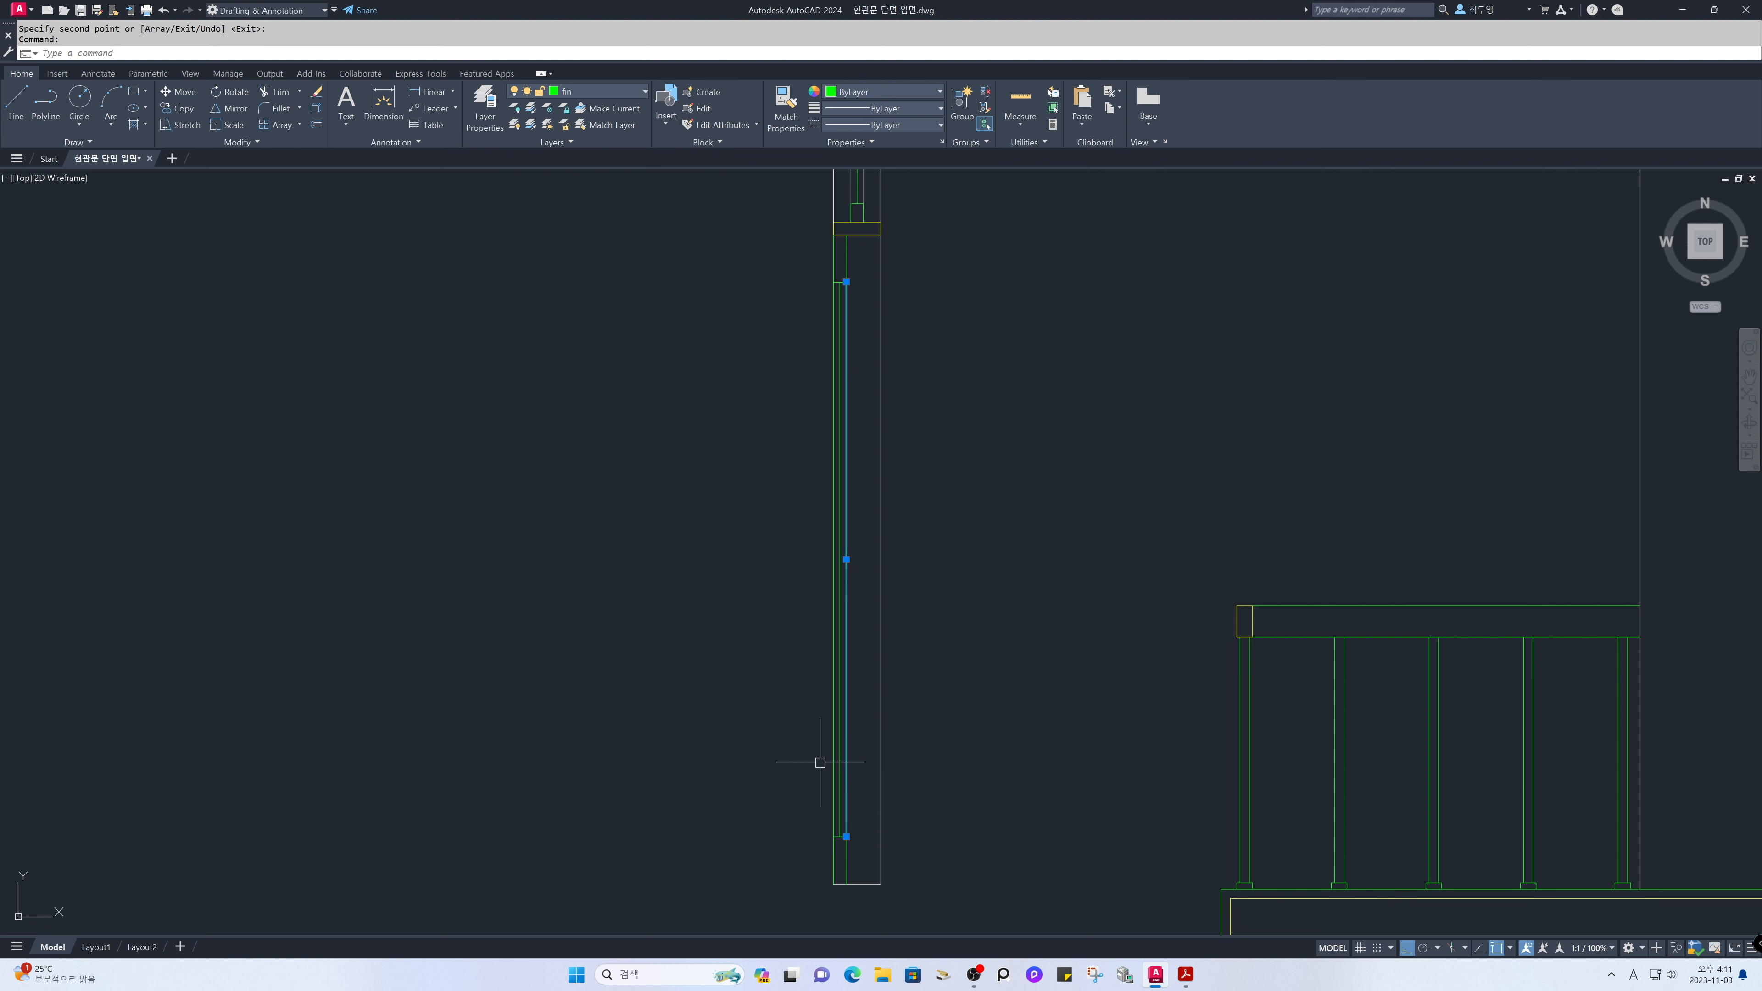
{"action": "left_click", "coordinate": [833, 767]}
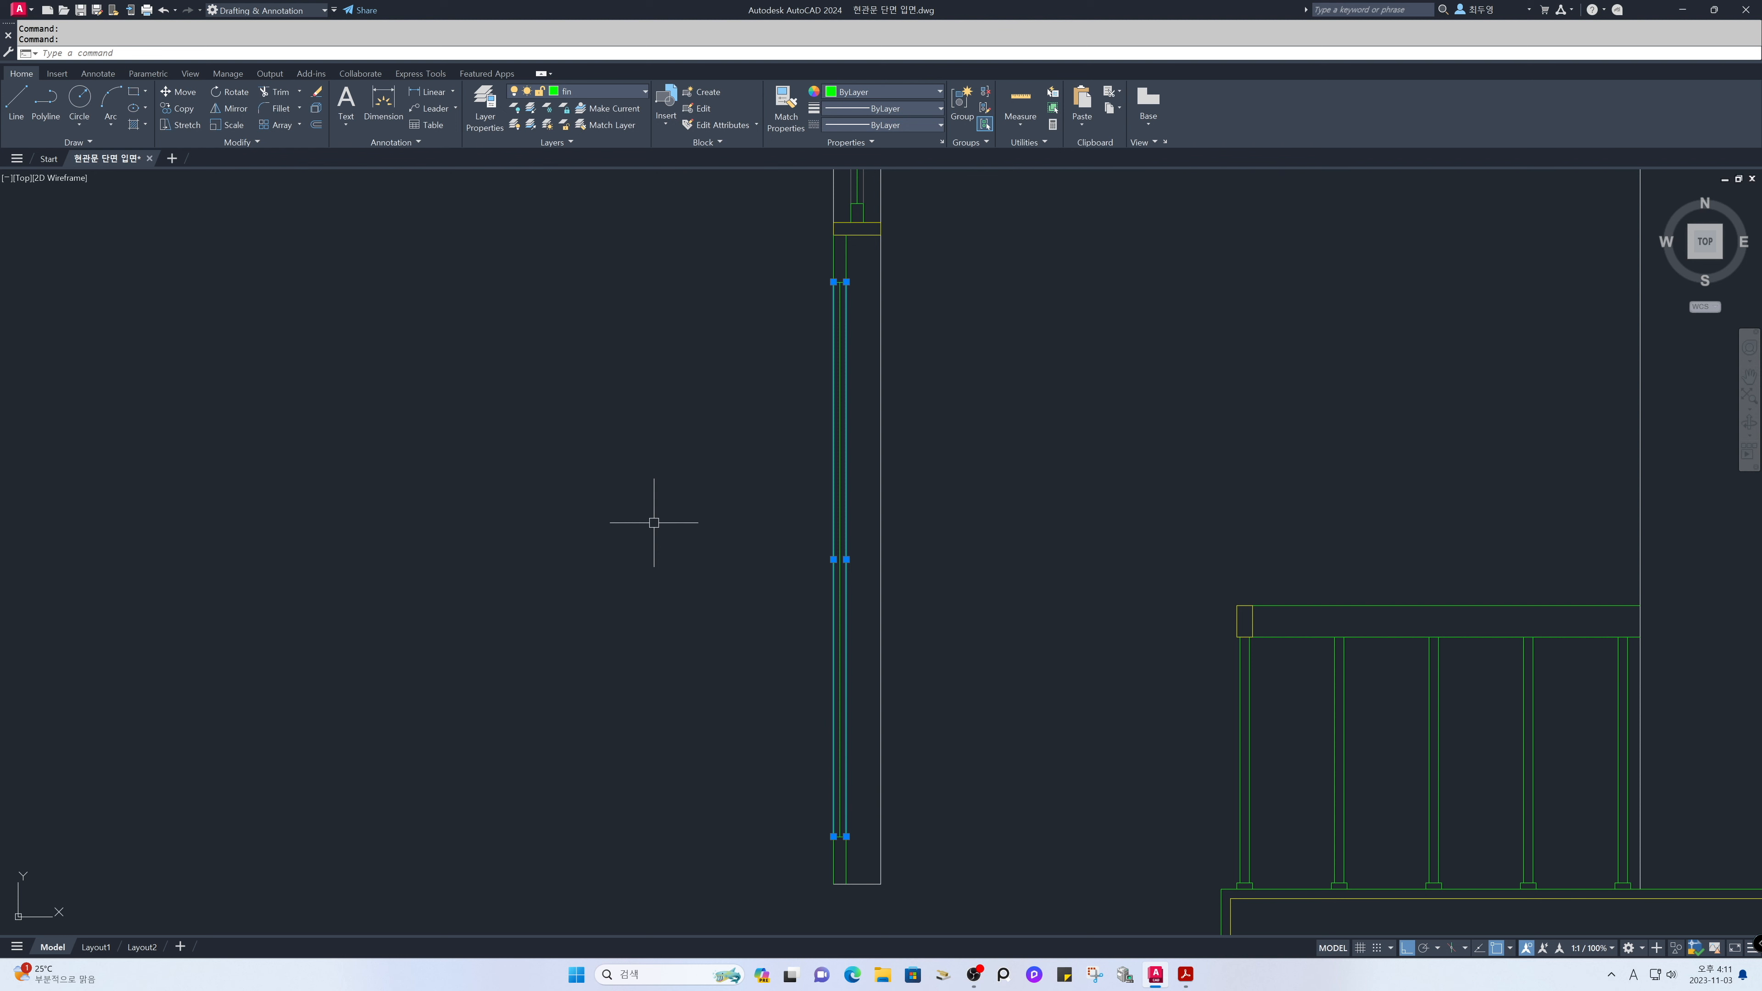
{"action": "left_click", "coordinate": [633, 92]}
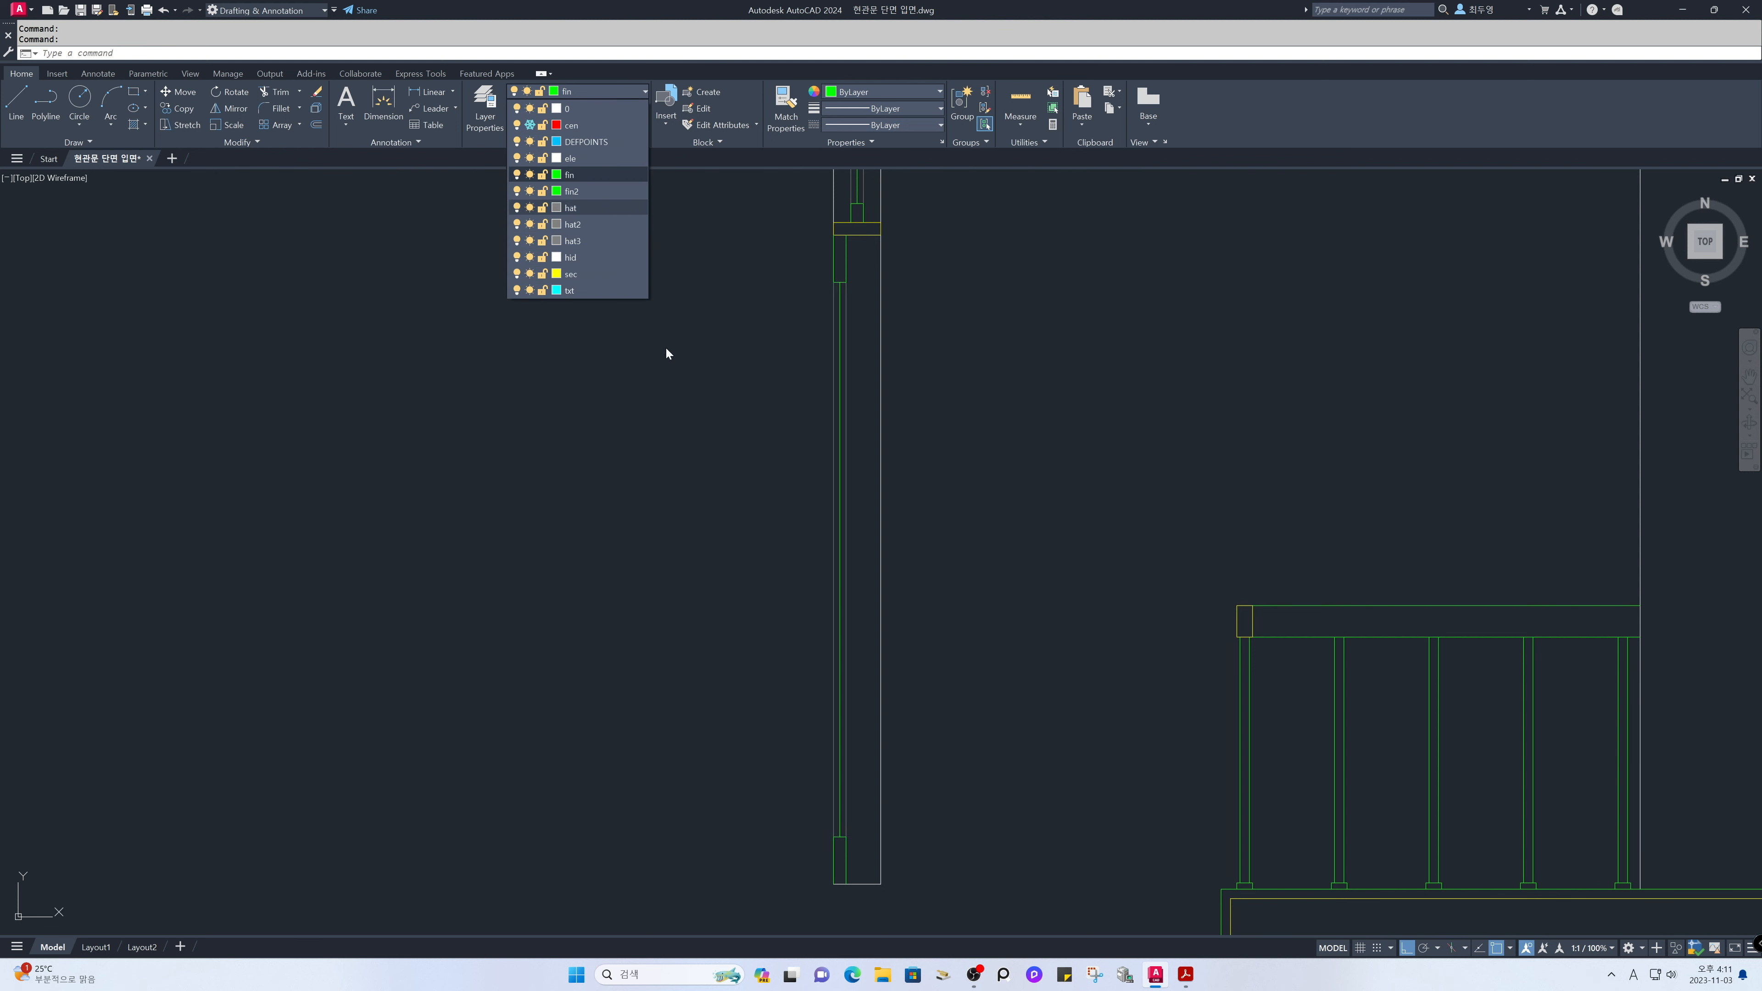
{"action": "left_click", "coordinate": [627, 211]}
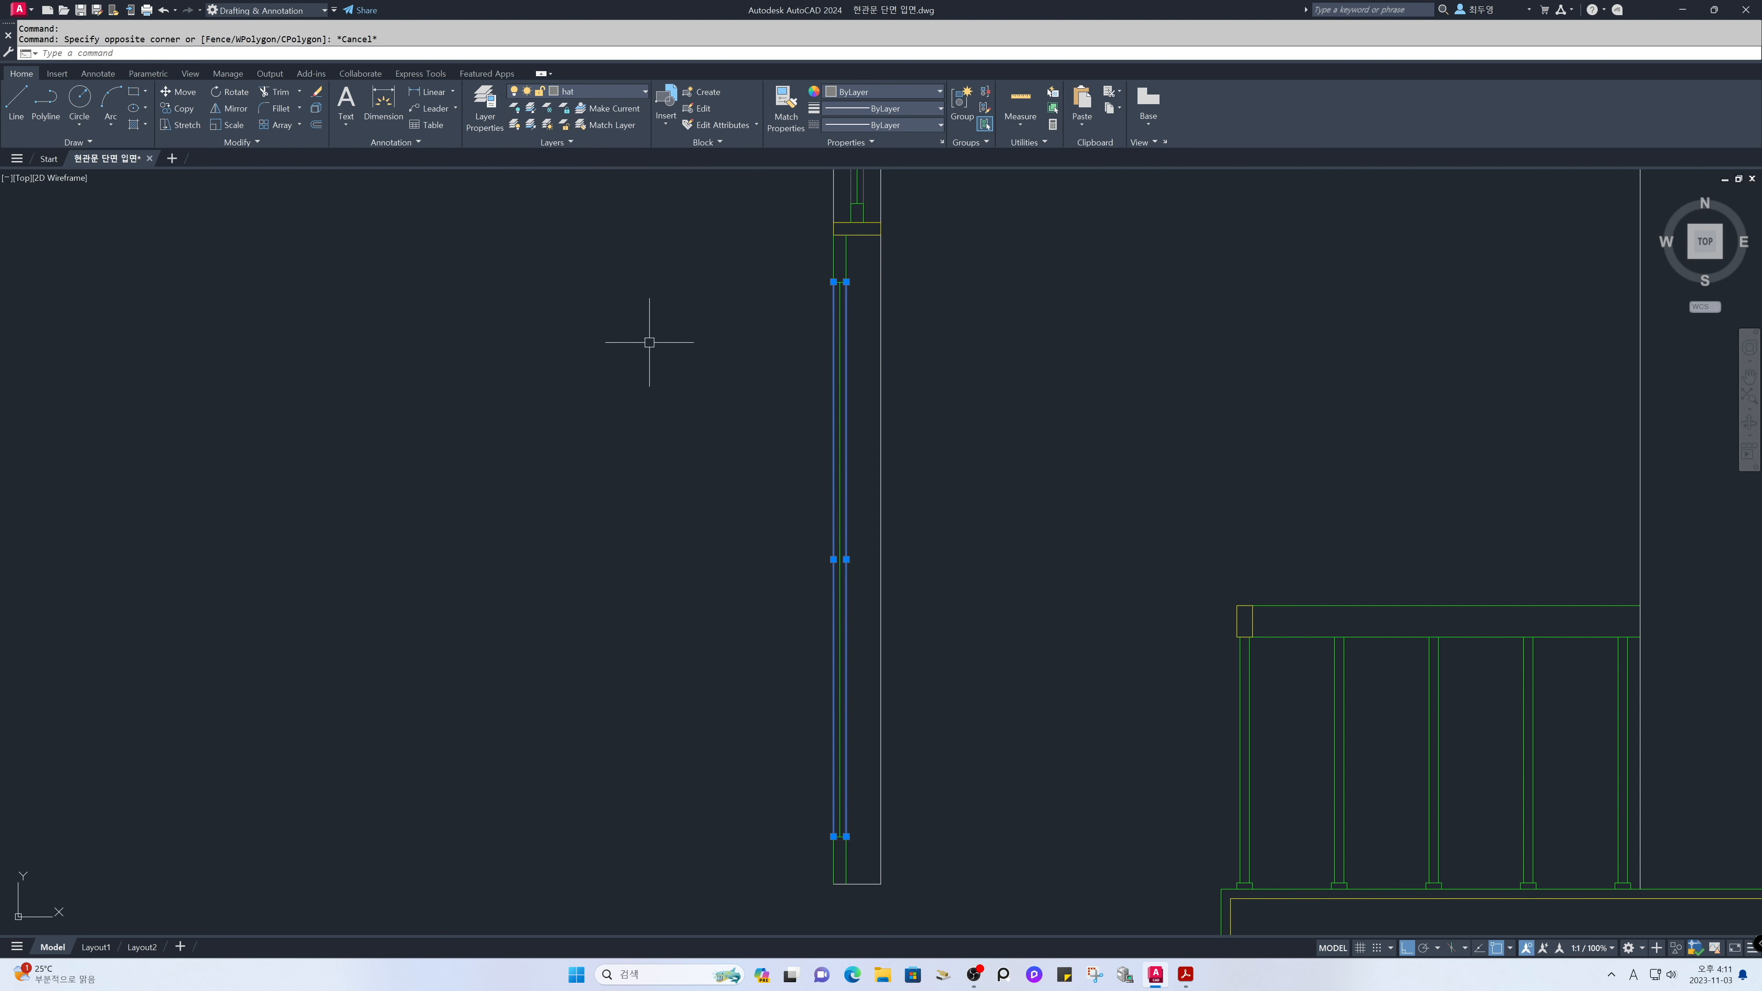
{"action": "key", "text": "Escape"}
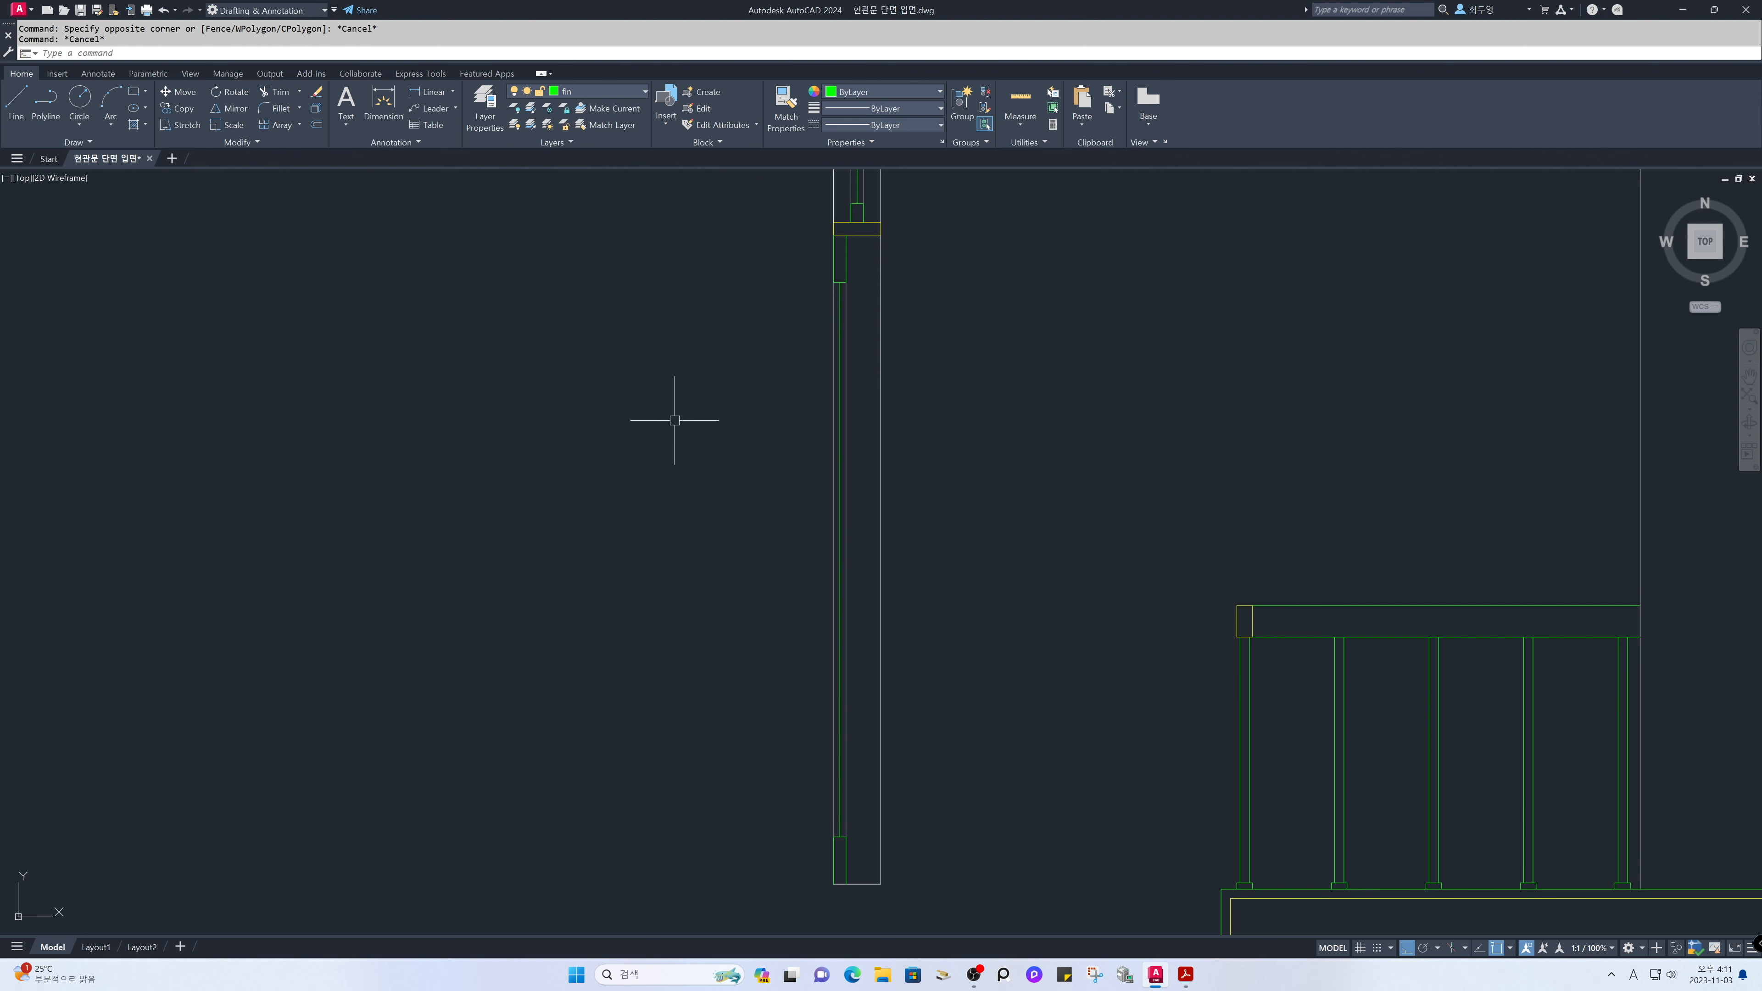
Group all the objects of the front door frame section.
{"action": "type", "text": "z"}
{"action": "key", "text": "Return"}
{"action": "type", "text": "p"}
{"action": "key", "text": "Return"}
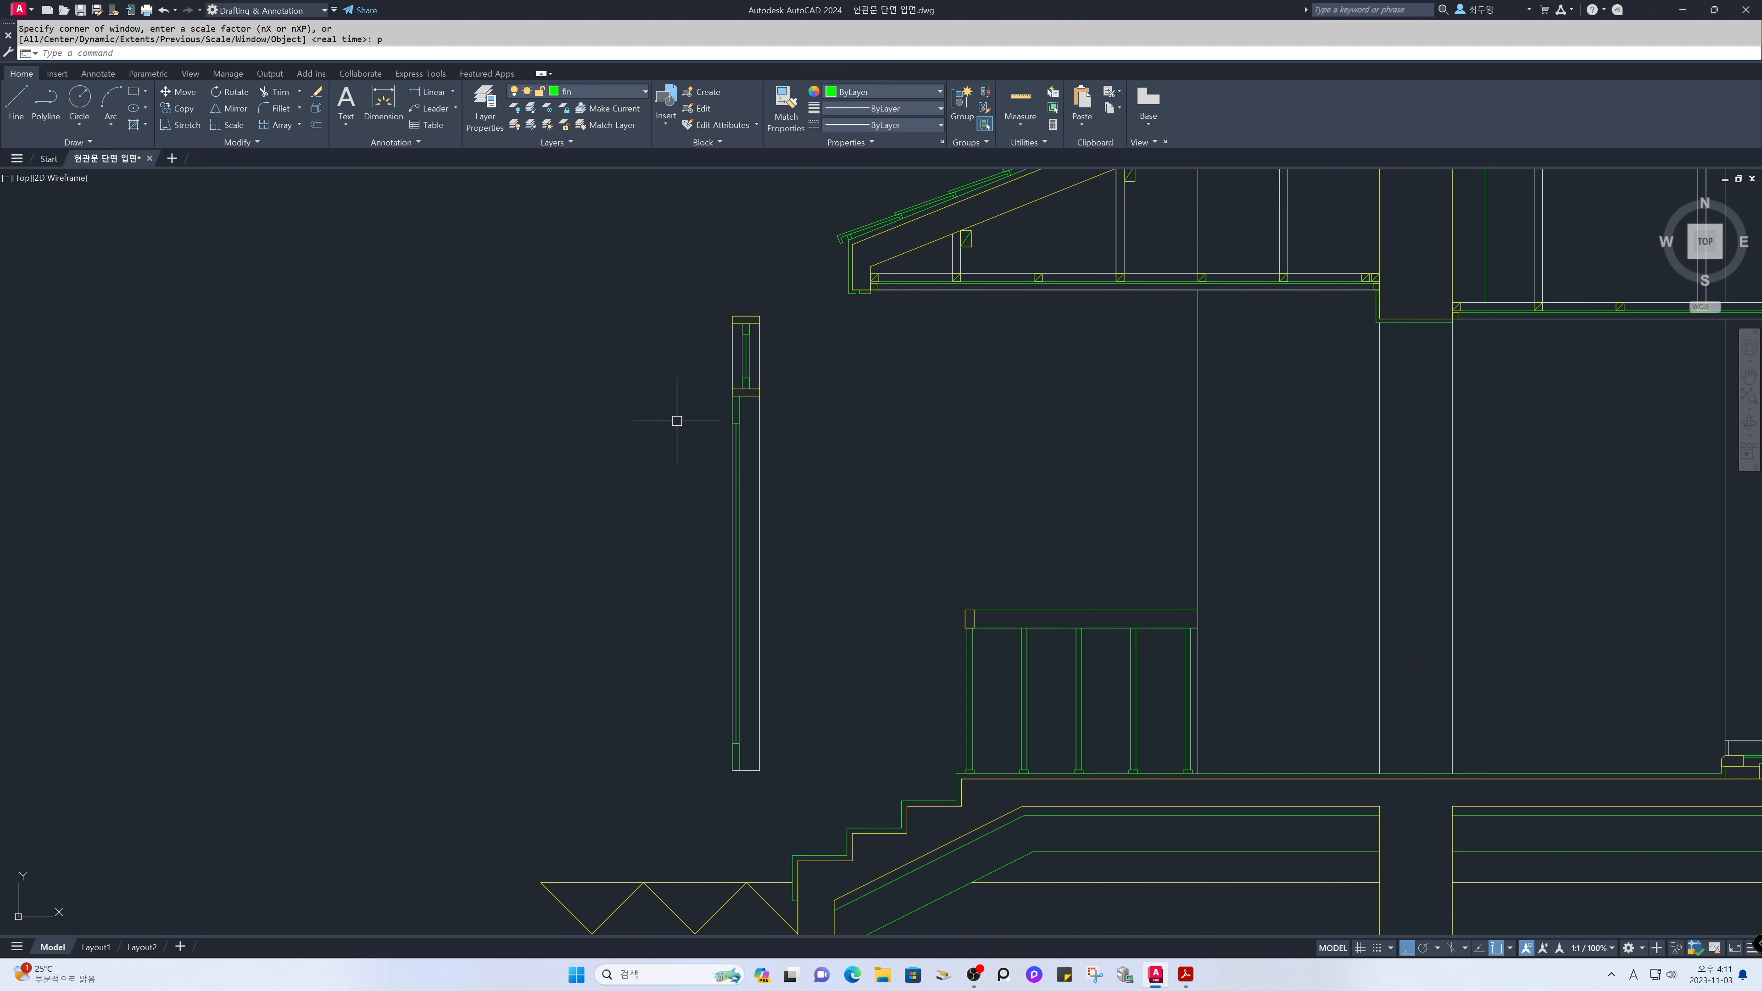
{"action": "type", "text": "g"}
{"action": "key", "text": "Return"}
{"action": "left_click", "coordinate": [650, 275]}
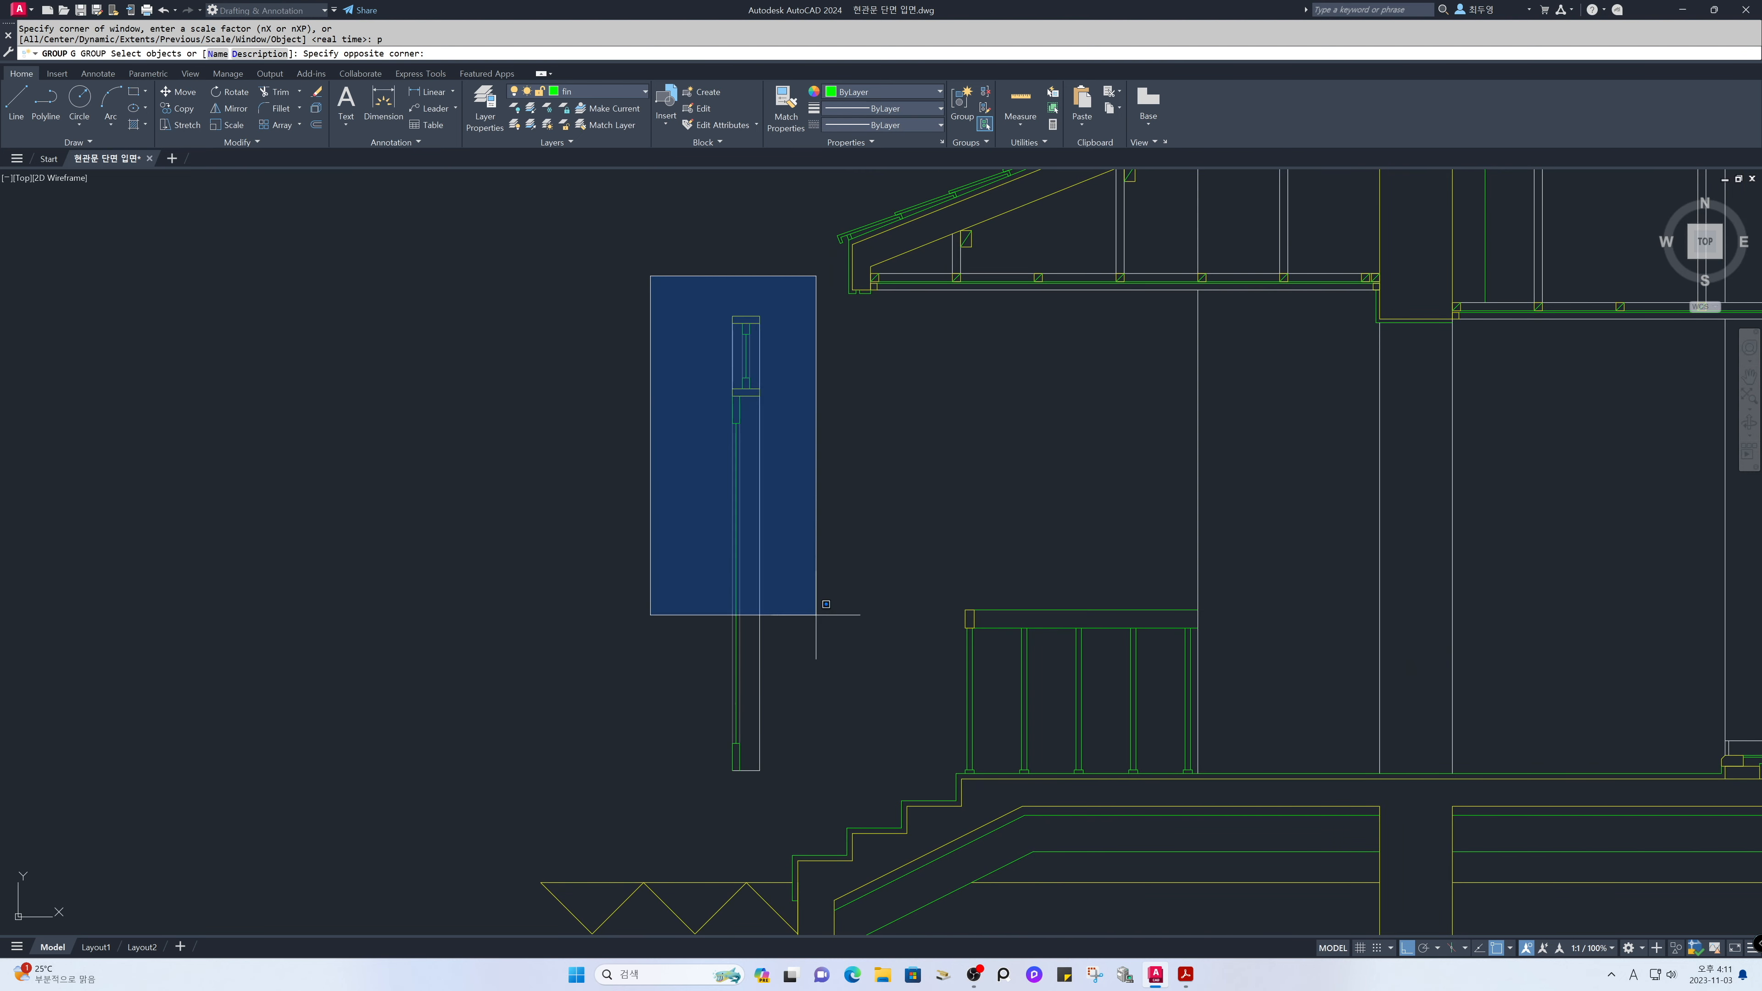
{"action": "left_click", "coordinate": [832, 793]}
{"action": "key", "text": "Return"}
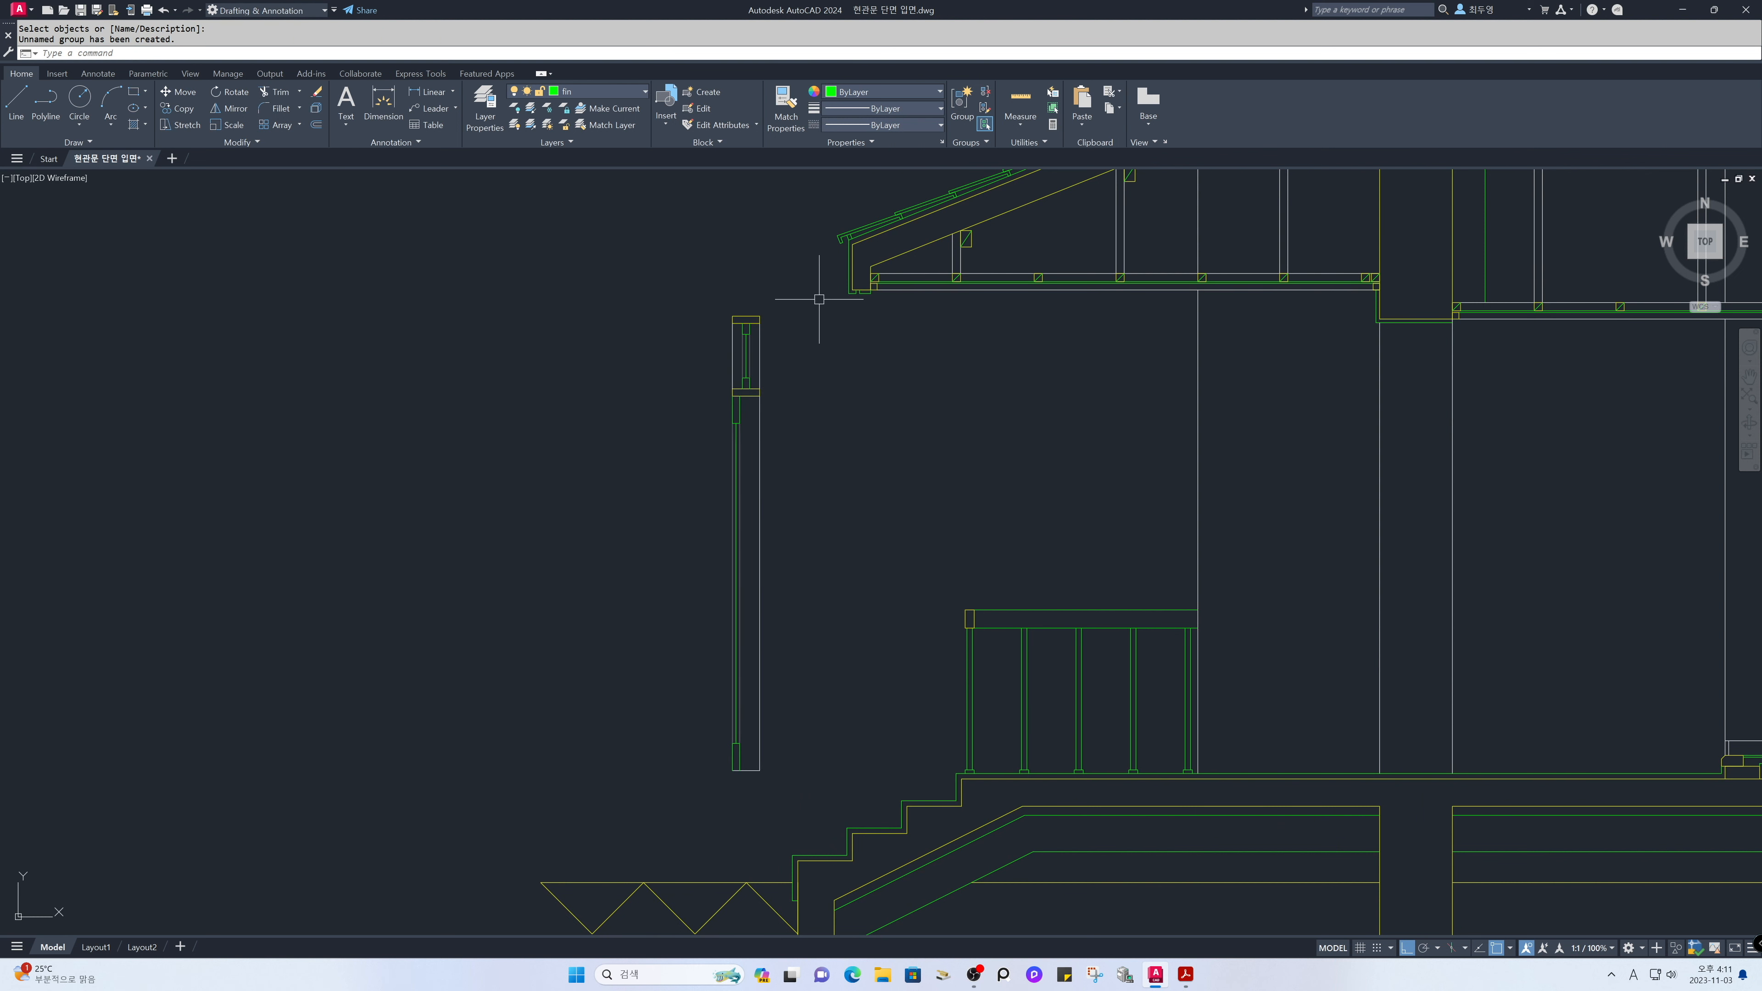
Move the door group by its upper right corner to the lower right corner of the beam above the building section's entrance opening.
{"action": "type", "text": "m"}
{"action": "key", "text": "Return"}
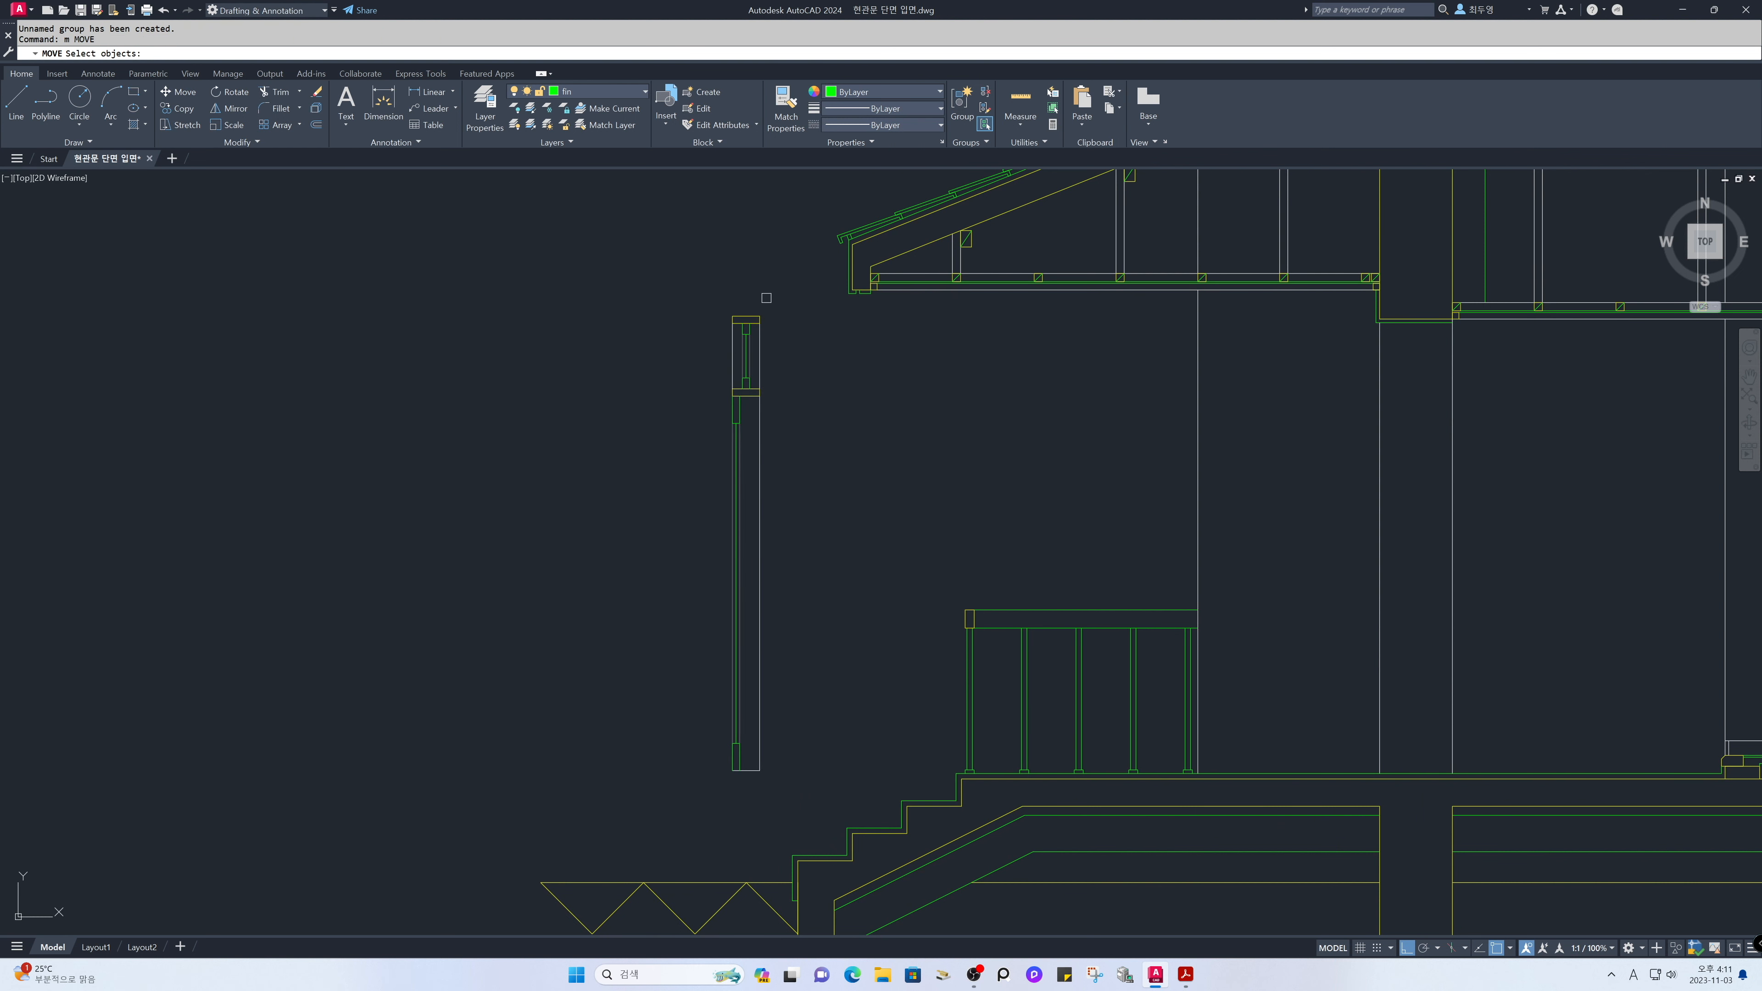
{"action": "left_click", "coordinate": [759, 334]}
{"action": "key", "text": "Return"}
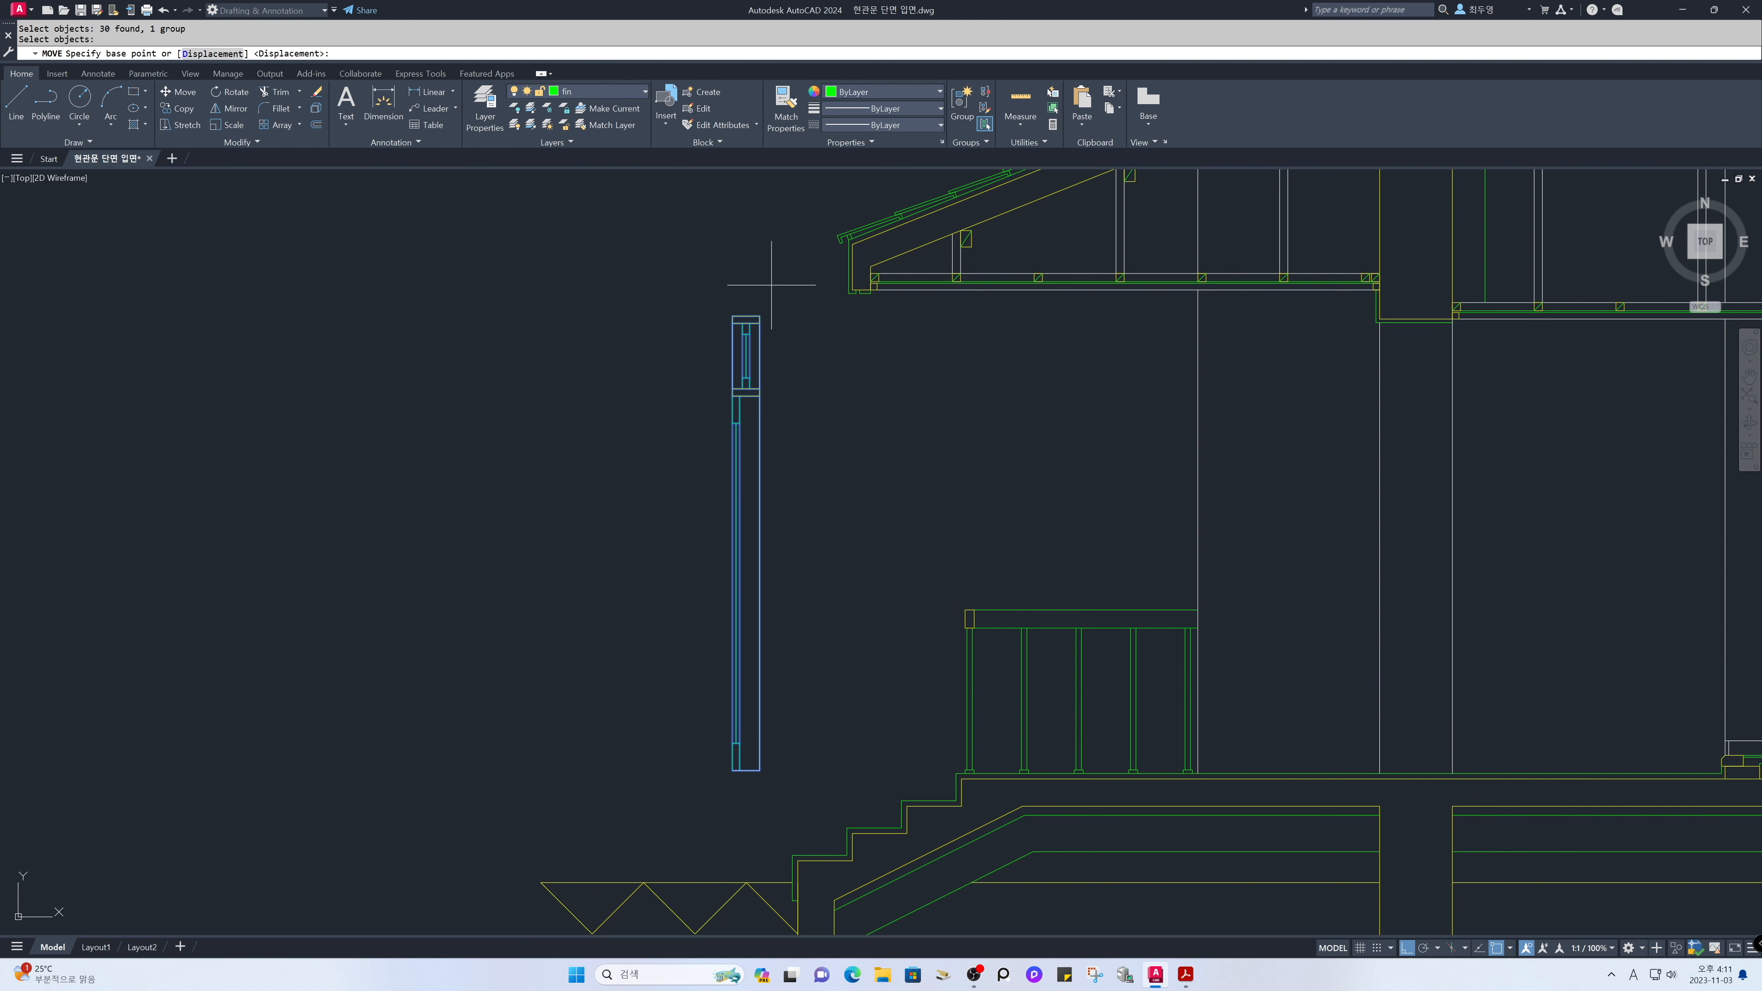
{"action": "left_click", "coordinate": [760, 317]}
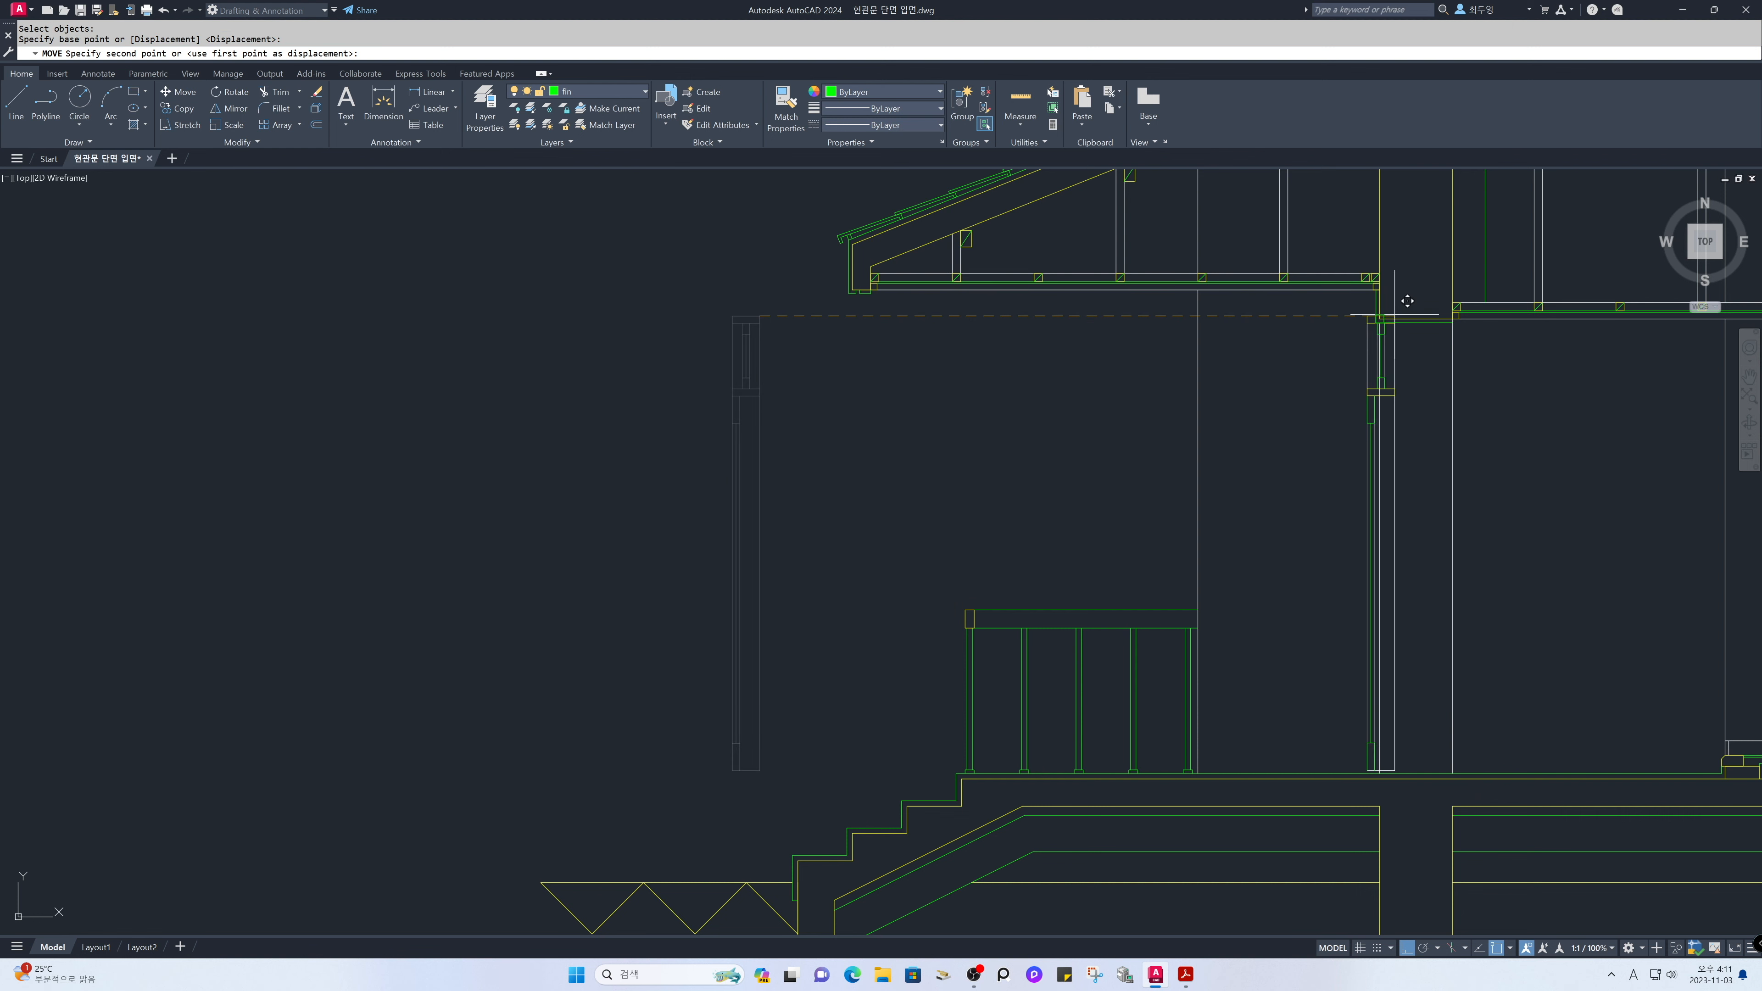
{"action": "left_click", "coordinate": [1460, 303]}
{"action": "middle_click_drag", "start_coordinate": [1306, 472], "coordinate": [751, 488]}
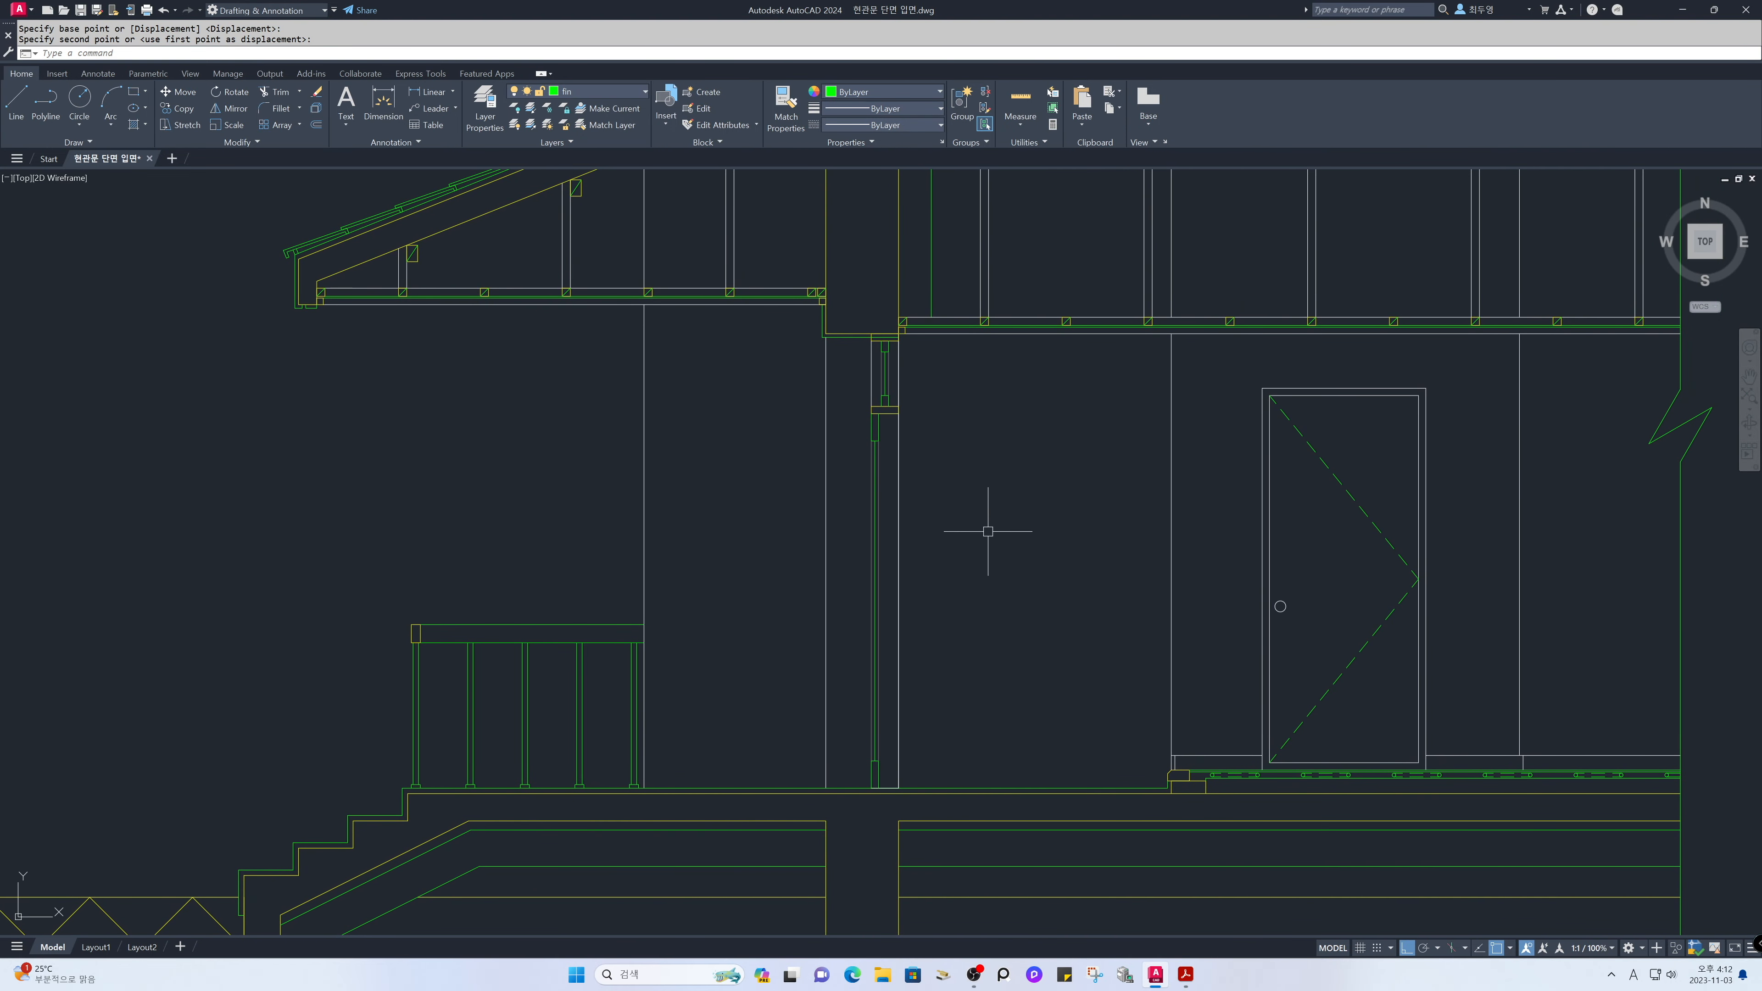
Move the front door section group 190 horizontally toward the porch side of the entrance opening.
{"action": "type", "text": "m"}
{"action": "key", "text": "Return"}
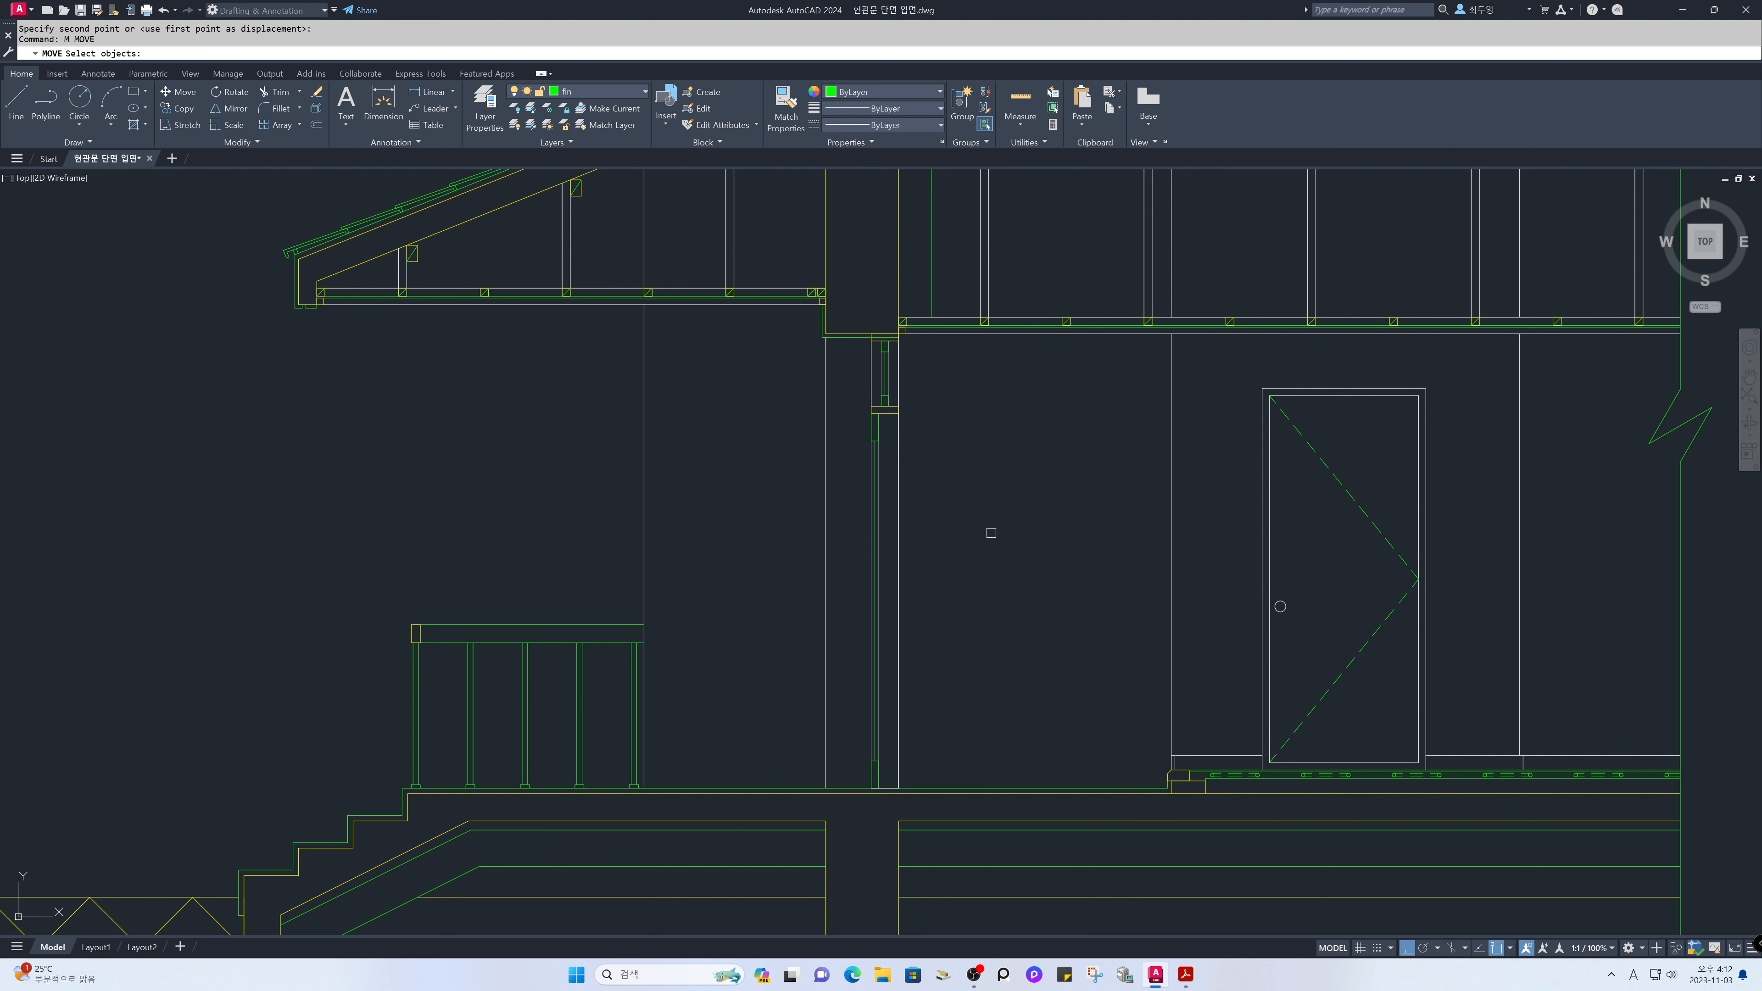
{"action": "type", "text": "p"}
{"action": "key", "text": "Return"}
{"action": "key", "text": "Return"}
{"action": "left_click", "coordinate": [1037, 544]}
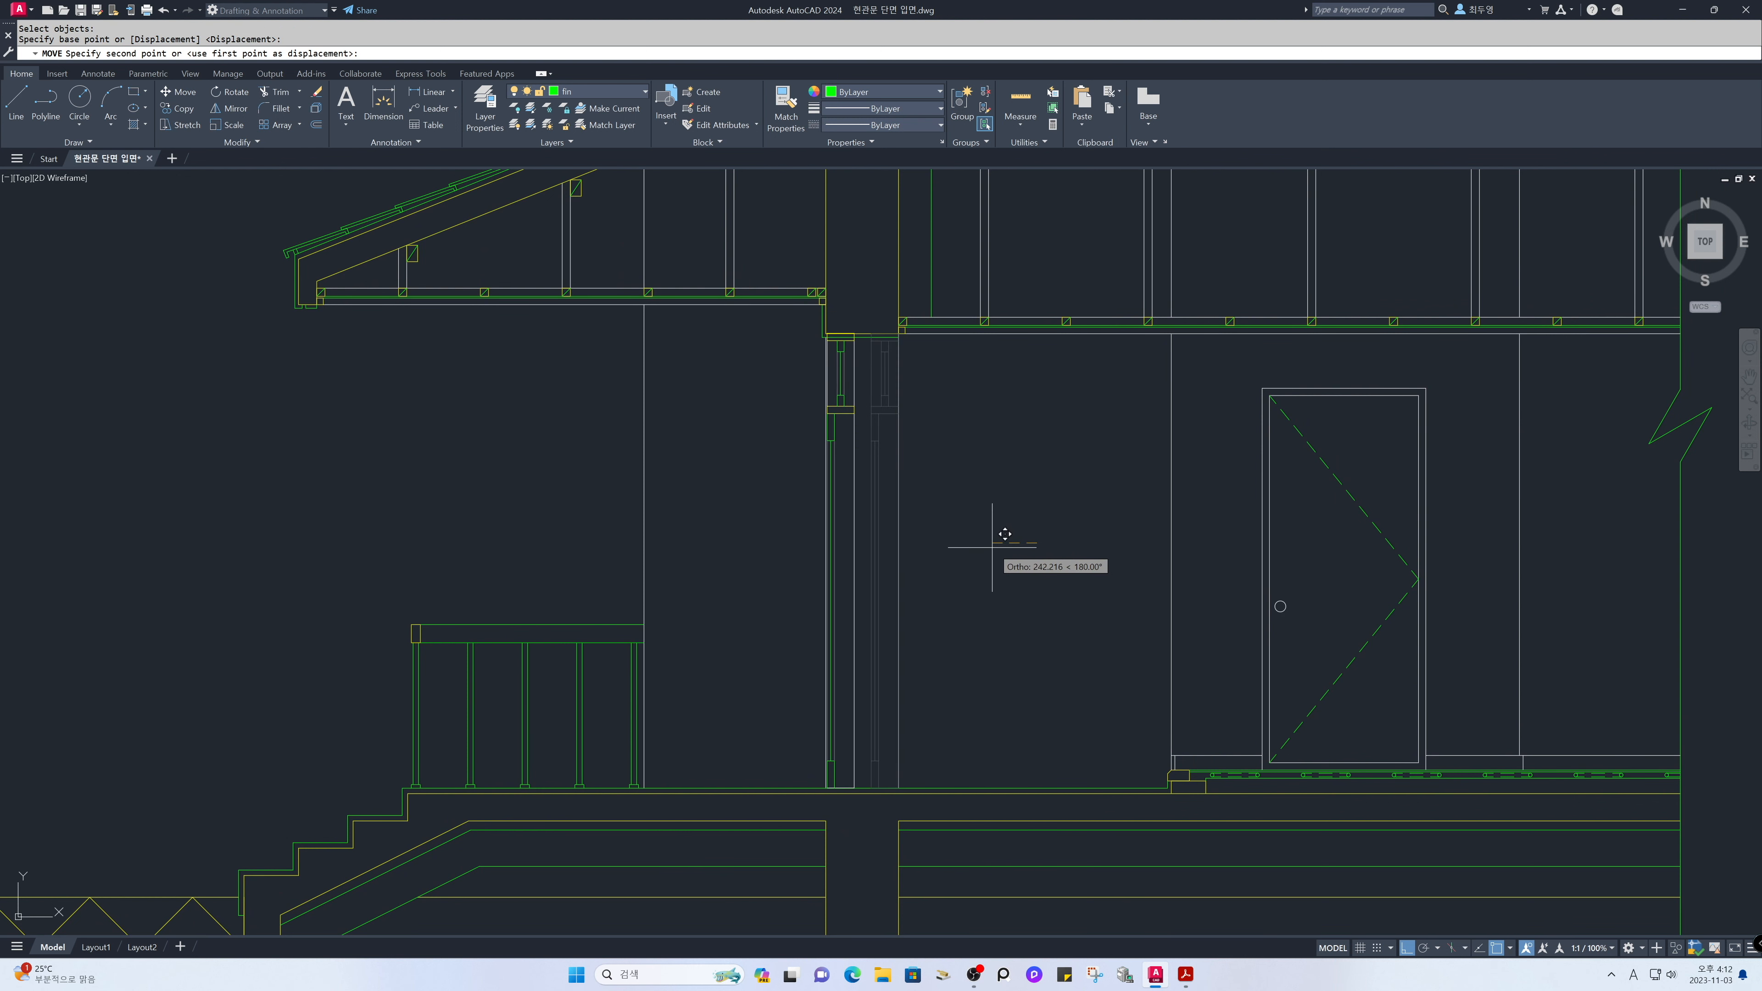
{"action": "type", "text": "190"}
{"action": "key", "text": "Return"}
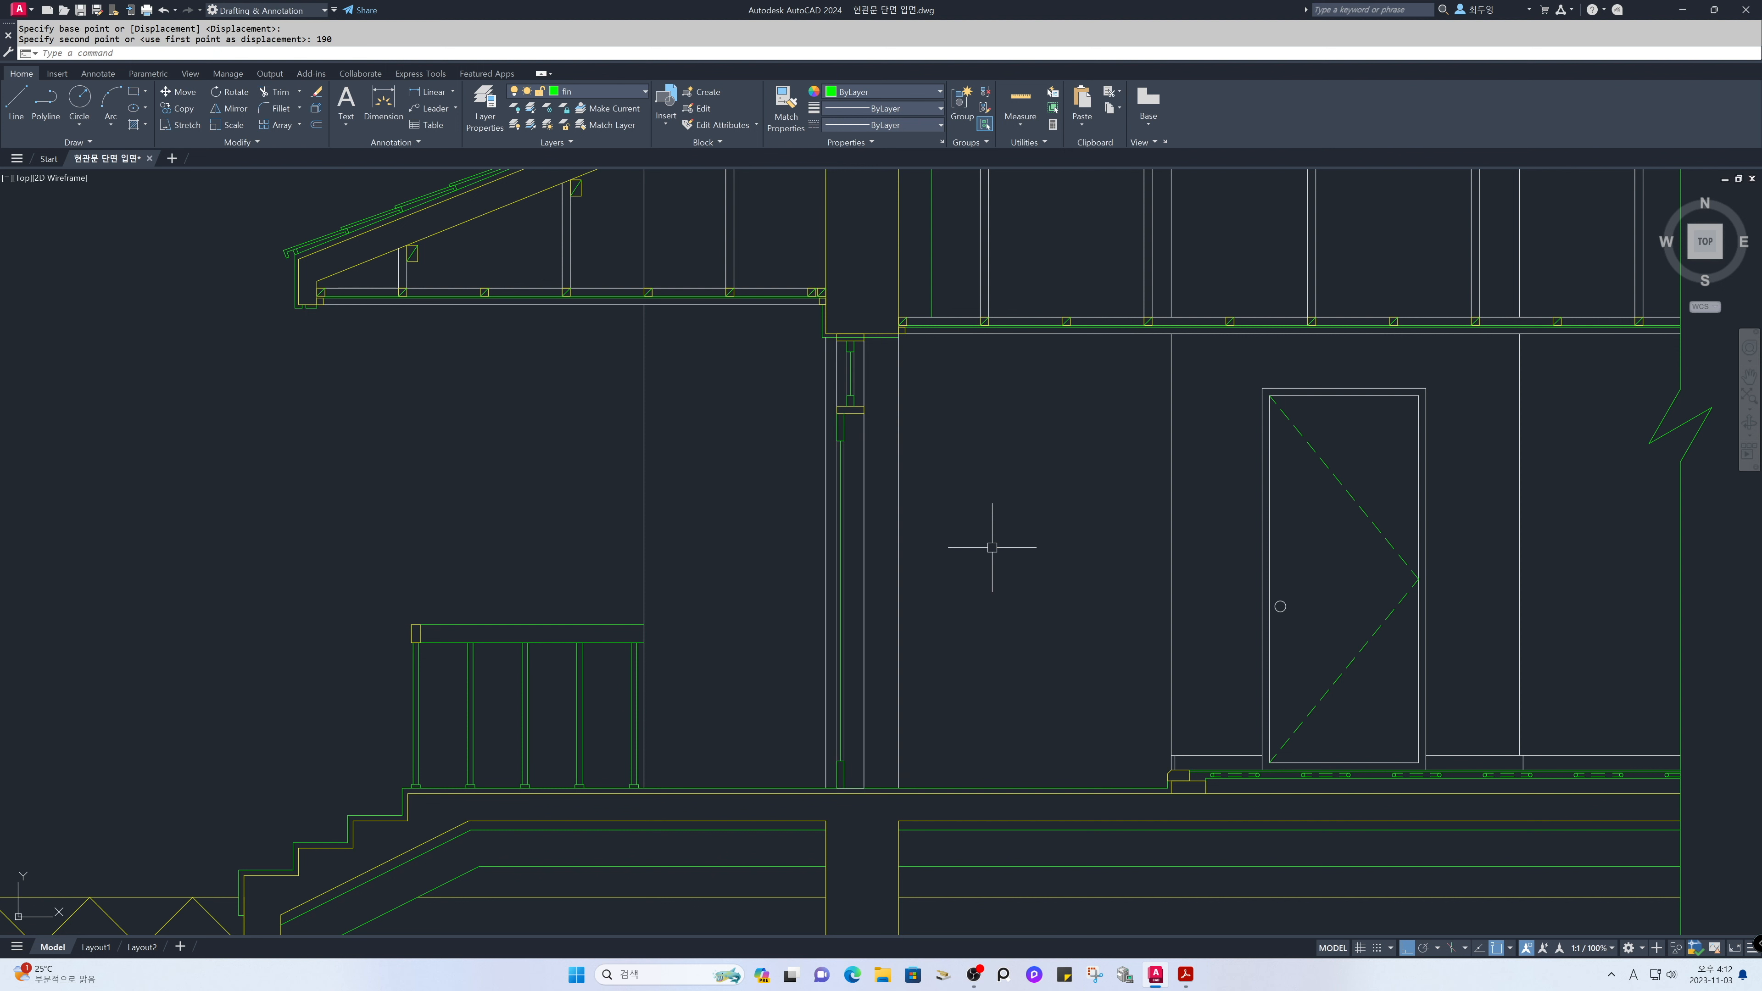
Trim the finish line under the beam where it crosses the head of the door frame section.
{"action": "type", "text": "z"}
{"action": "key", "text": "Return"}
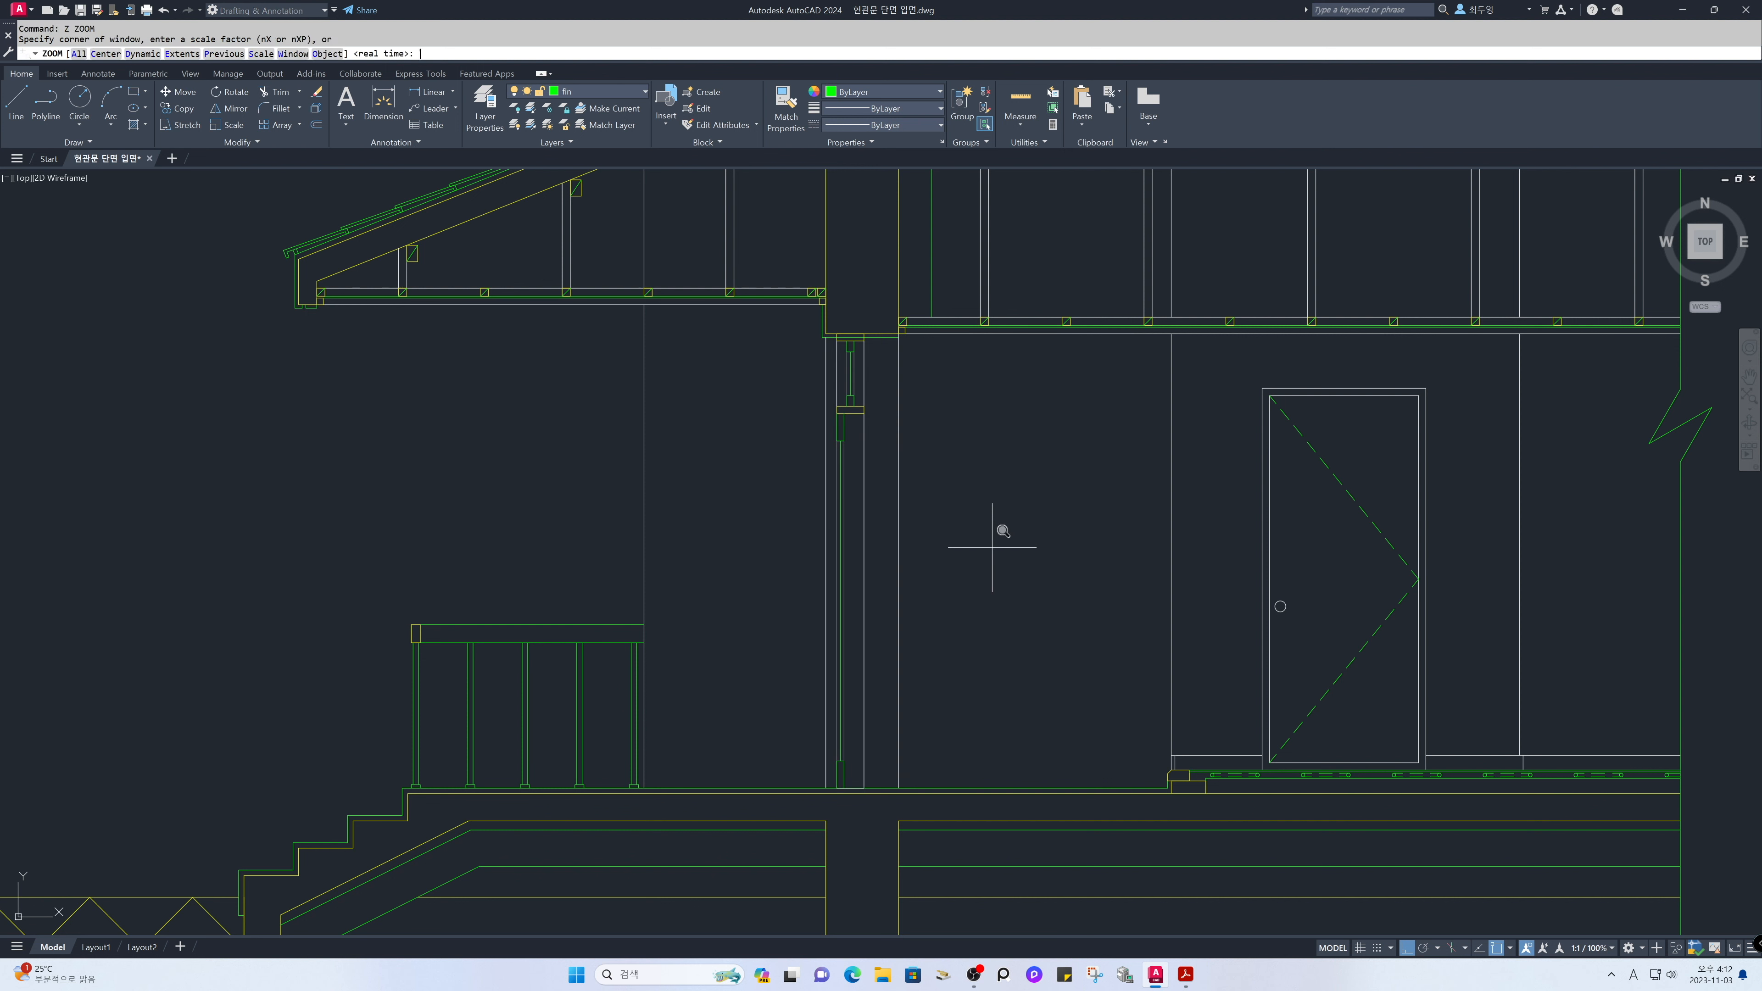
{"action": "left_click", "coordinate": [734, 225]}
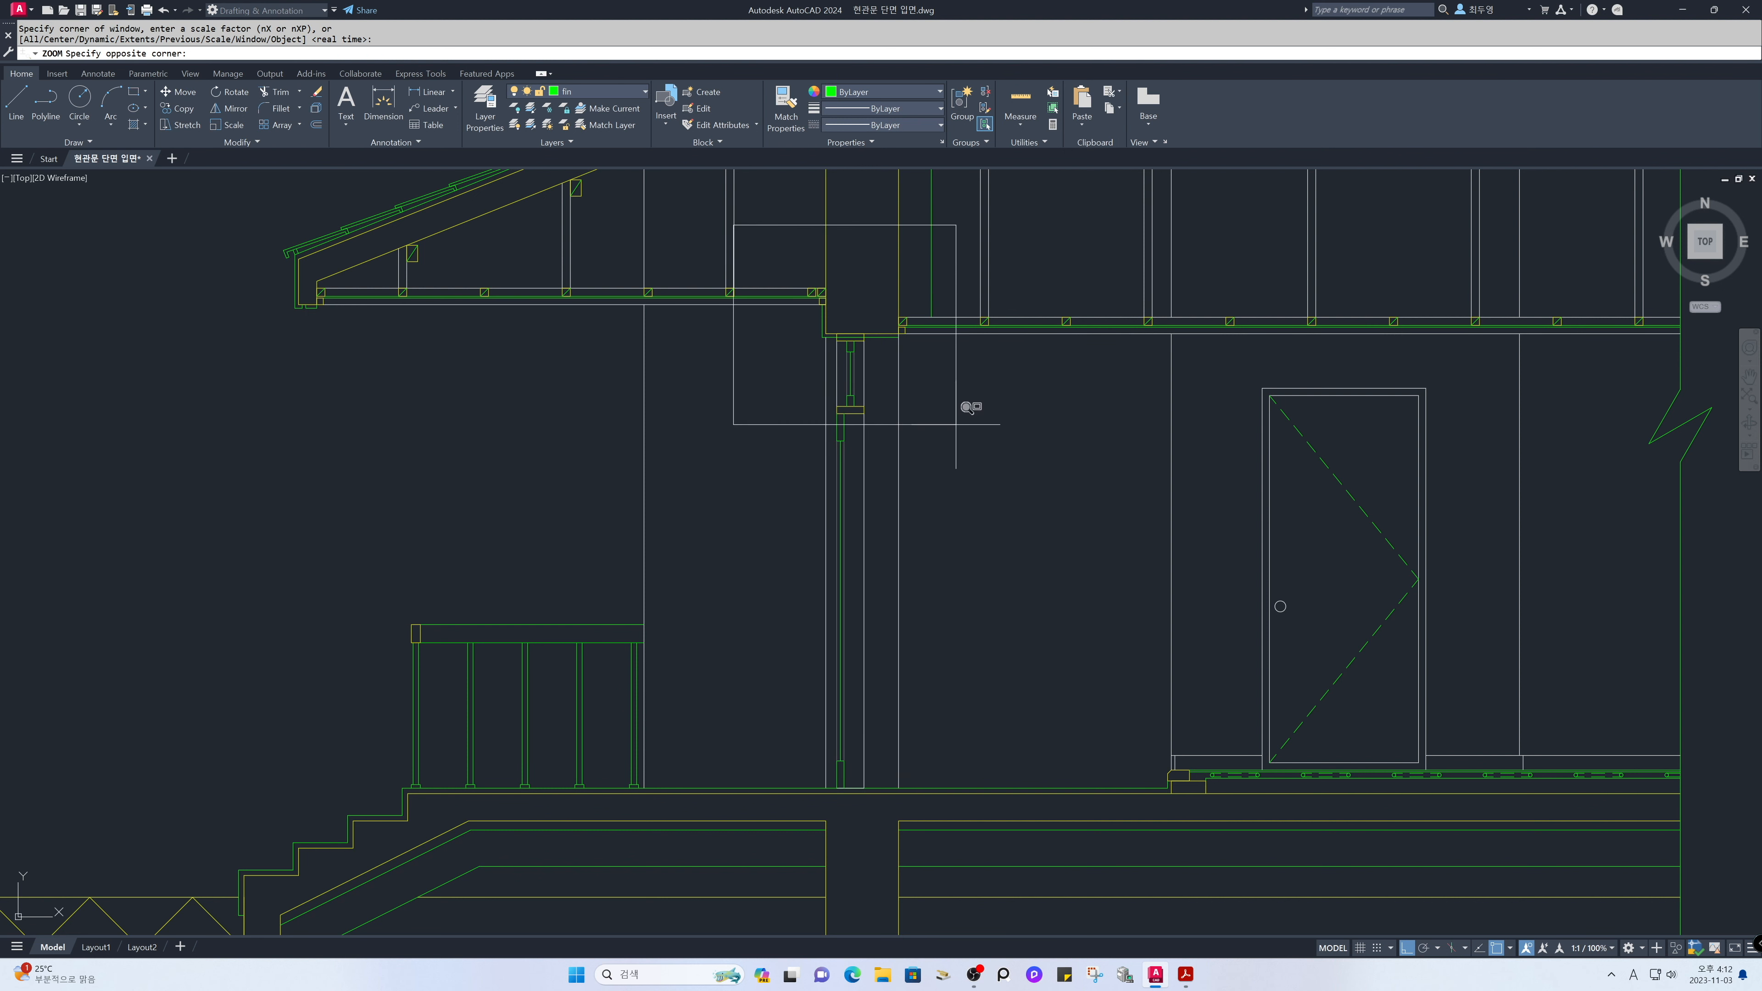
{"action": "left_click", "coordinate": [979, 436]}
{"action": "type", "text": "tr"}
{"action": "key", "text": "Return"}
{"action": "left_click", "coordinate": [892, 577]}
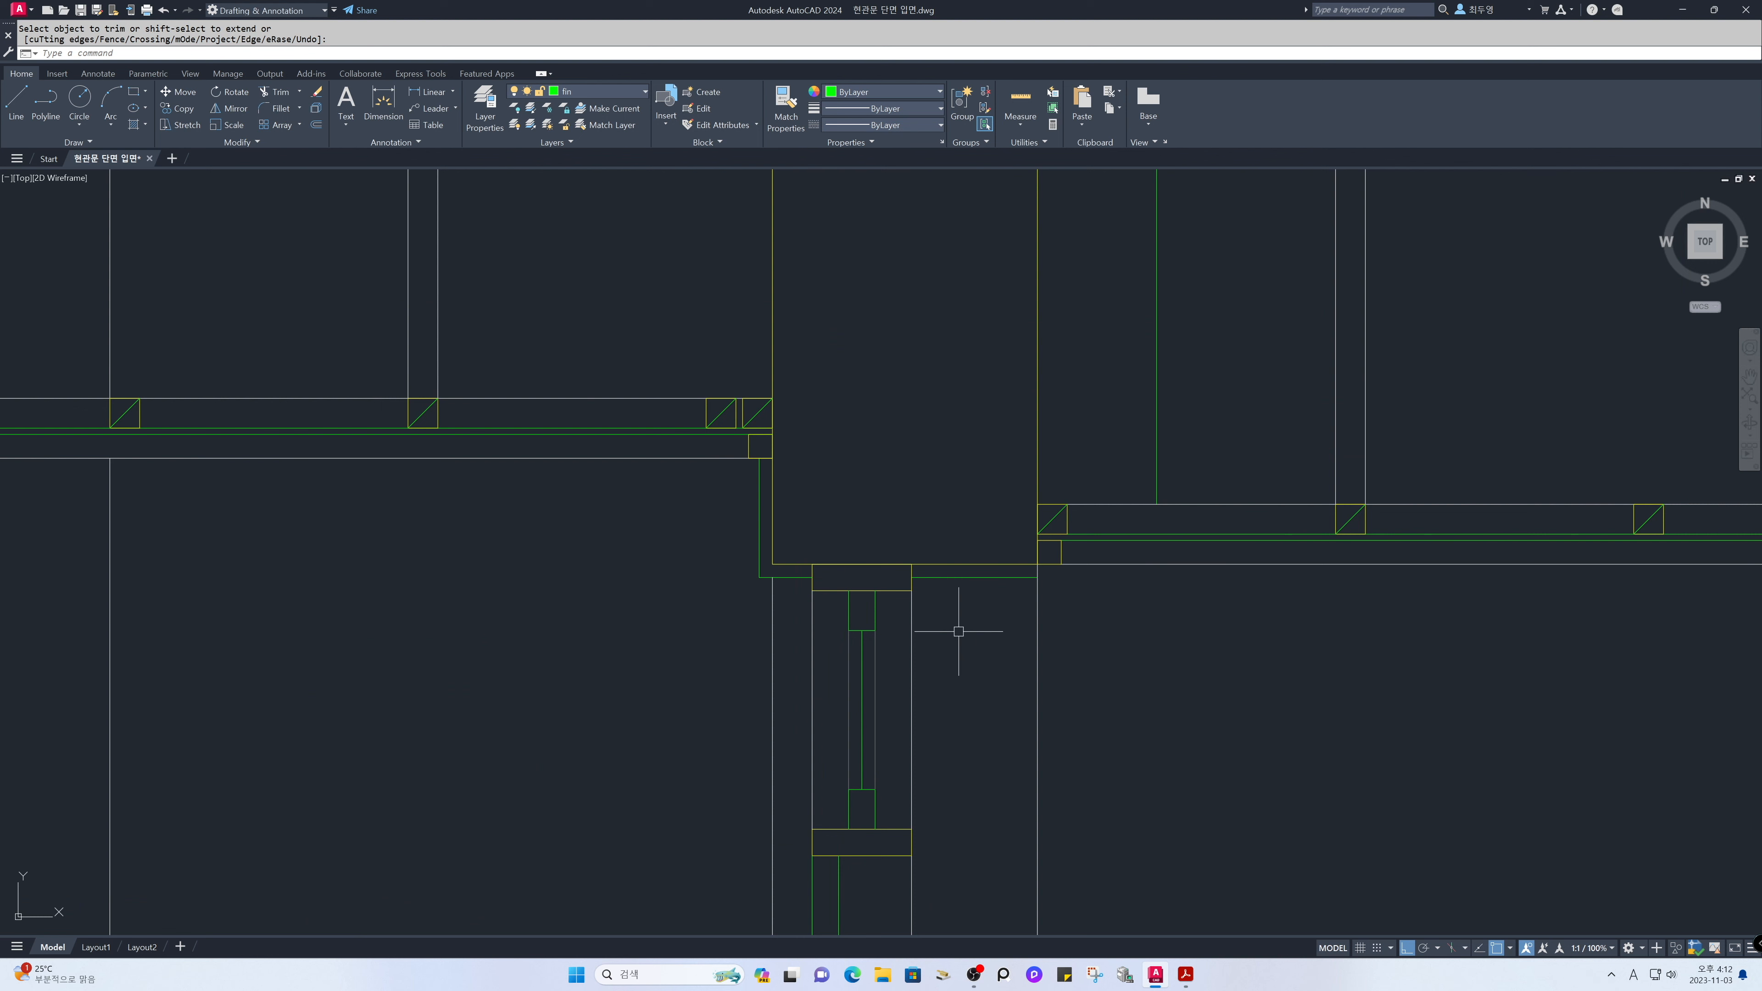
{"action": "key", "text": "Escape"}
{"action": "type", "text": "z"}
{"action": "key", "text": "Return"}
{"action": "type", "text": "p"}
{"action": "key", "text": "Return"}
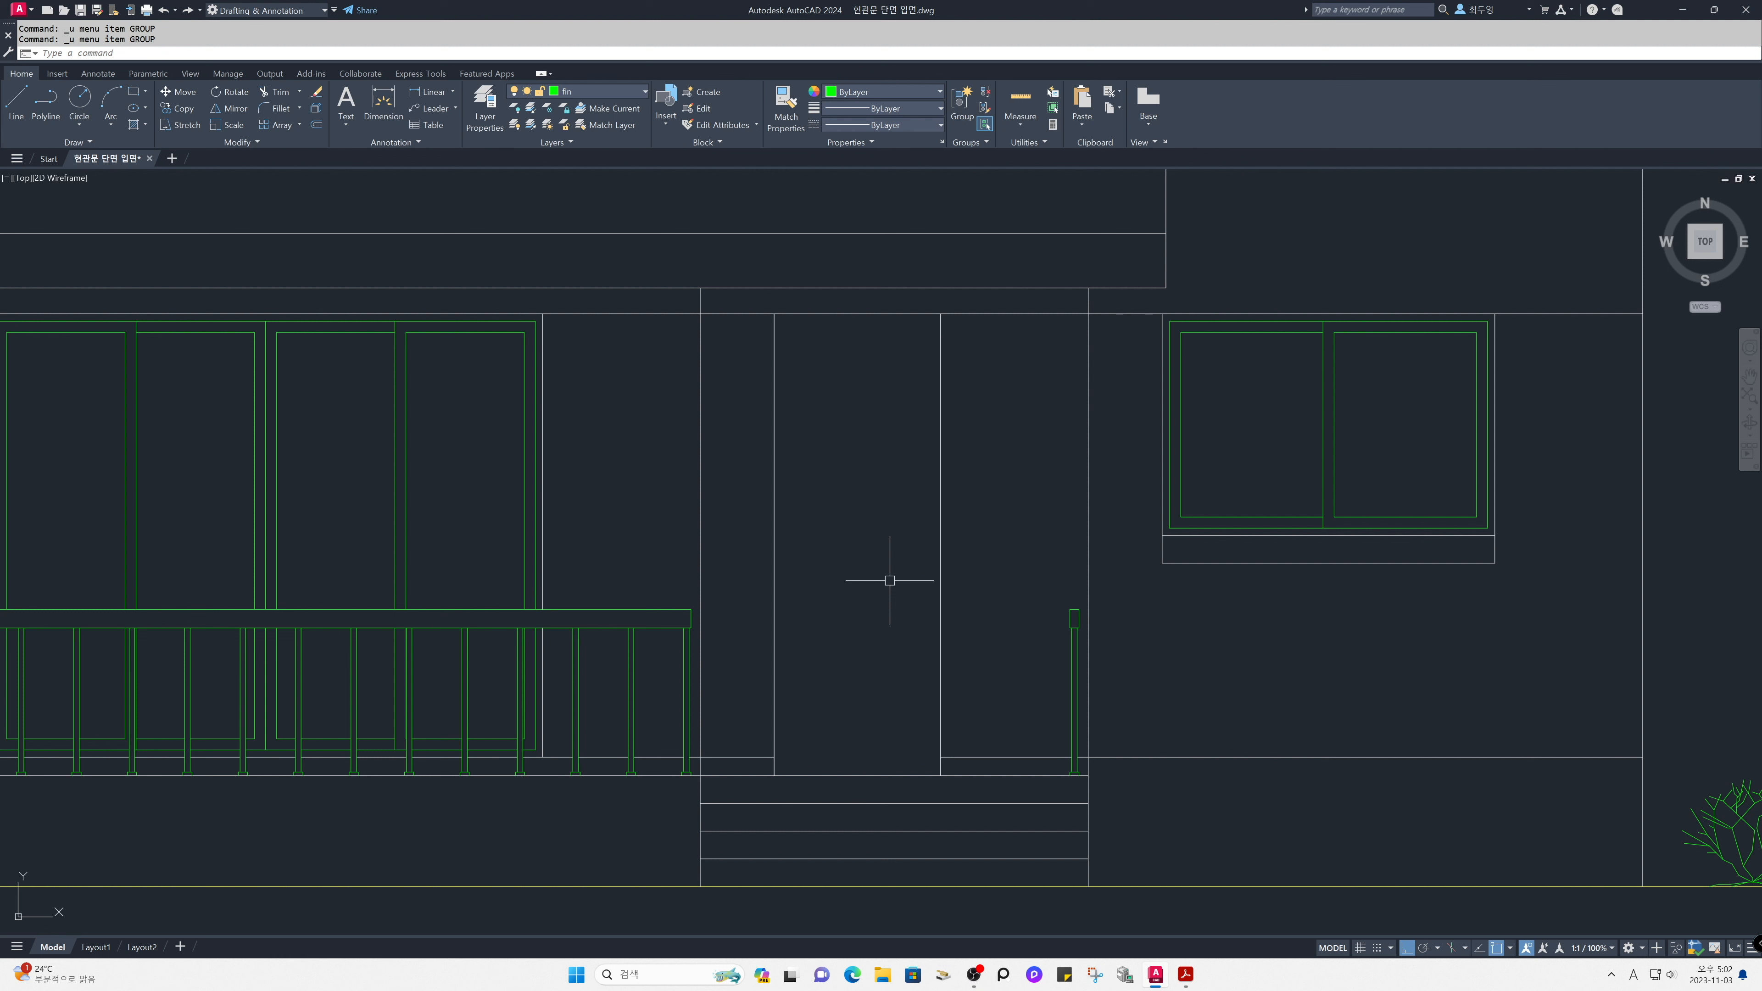
In the front elevation, offset the floor line at the top of the entrance steps upward by 2100.
{"action": "type", "text": "o"}
{"action": "key", "text": "space"}
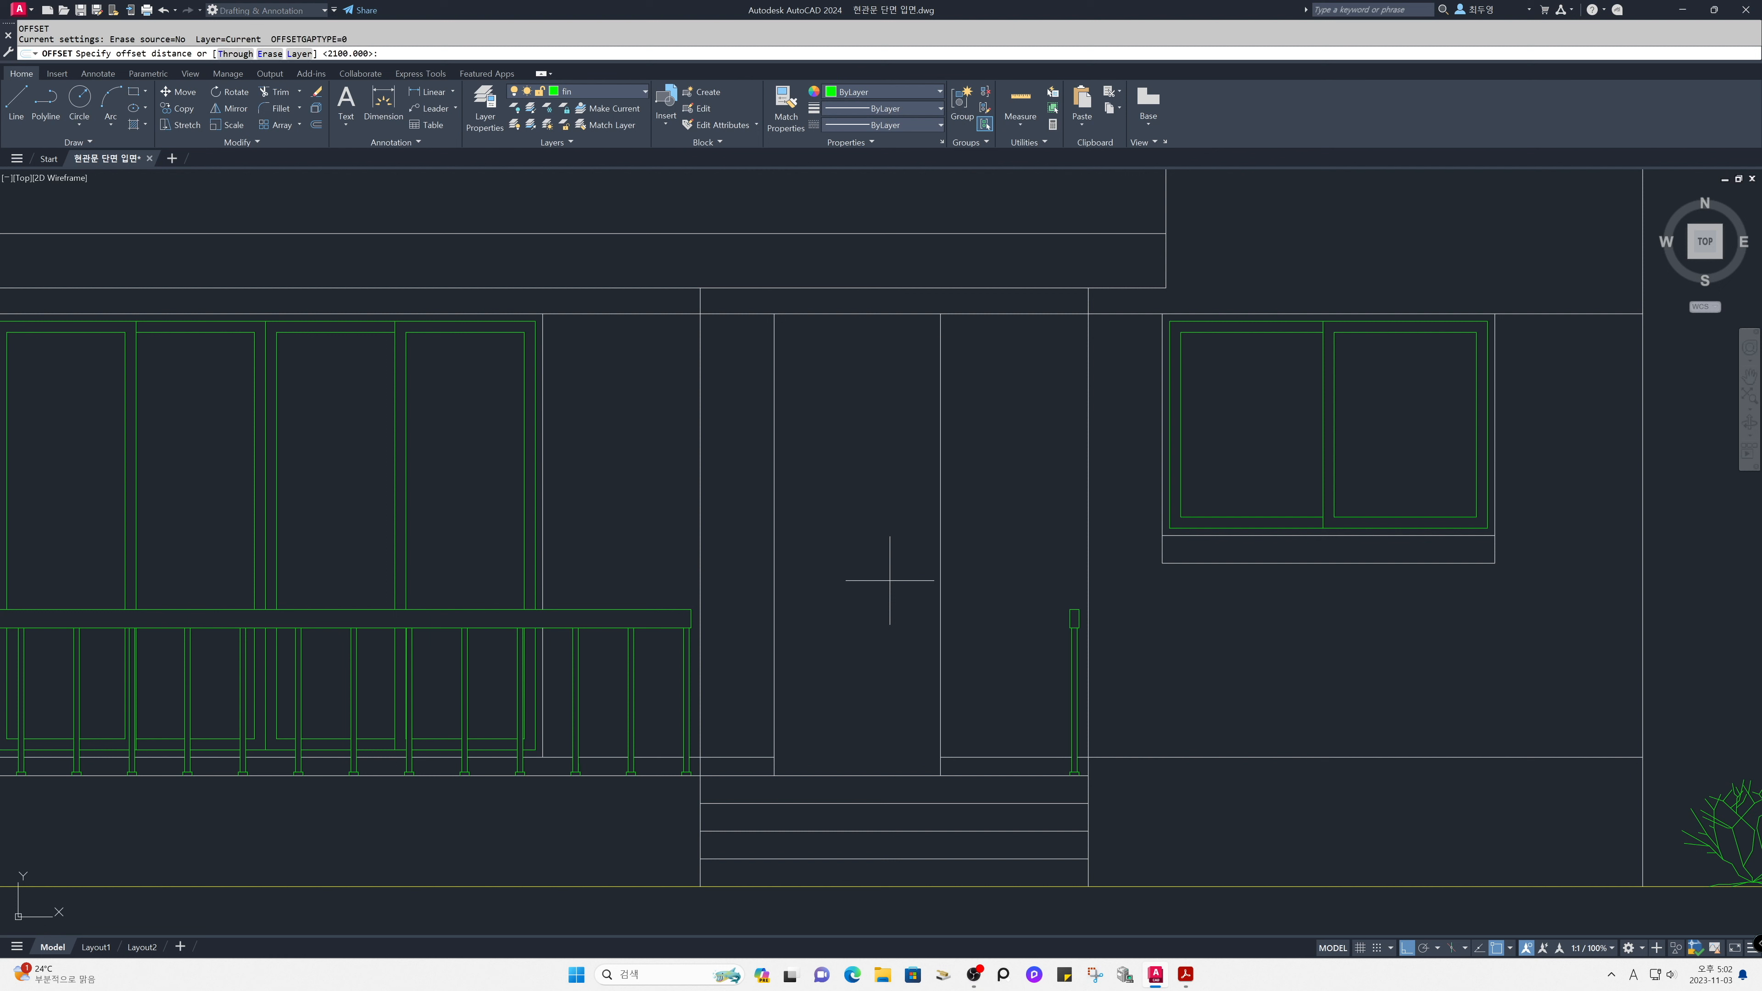
{"action": "key", "text": "space"}
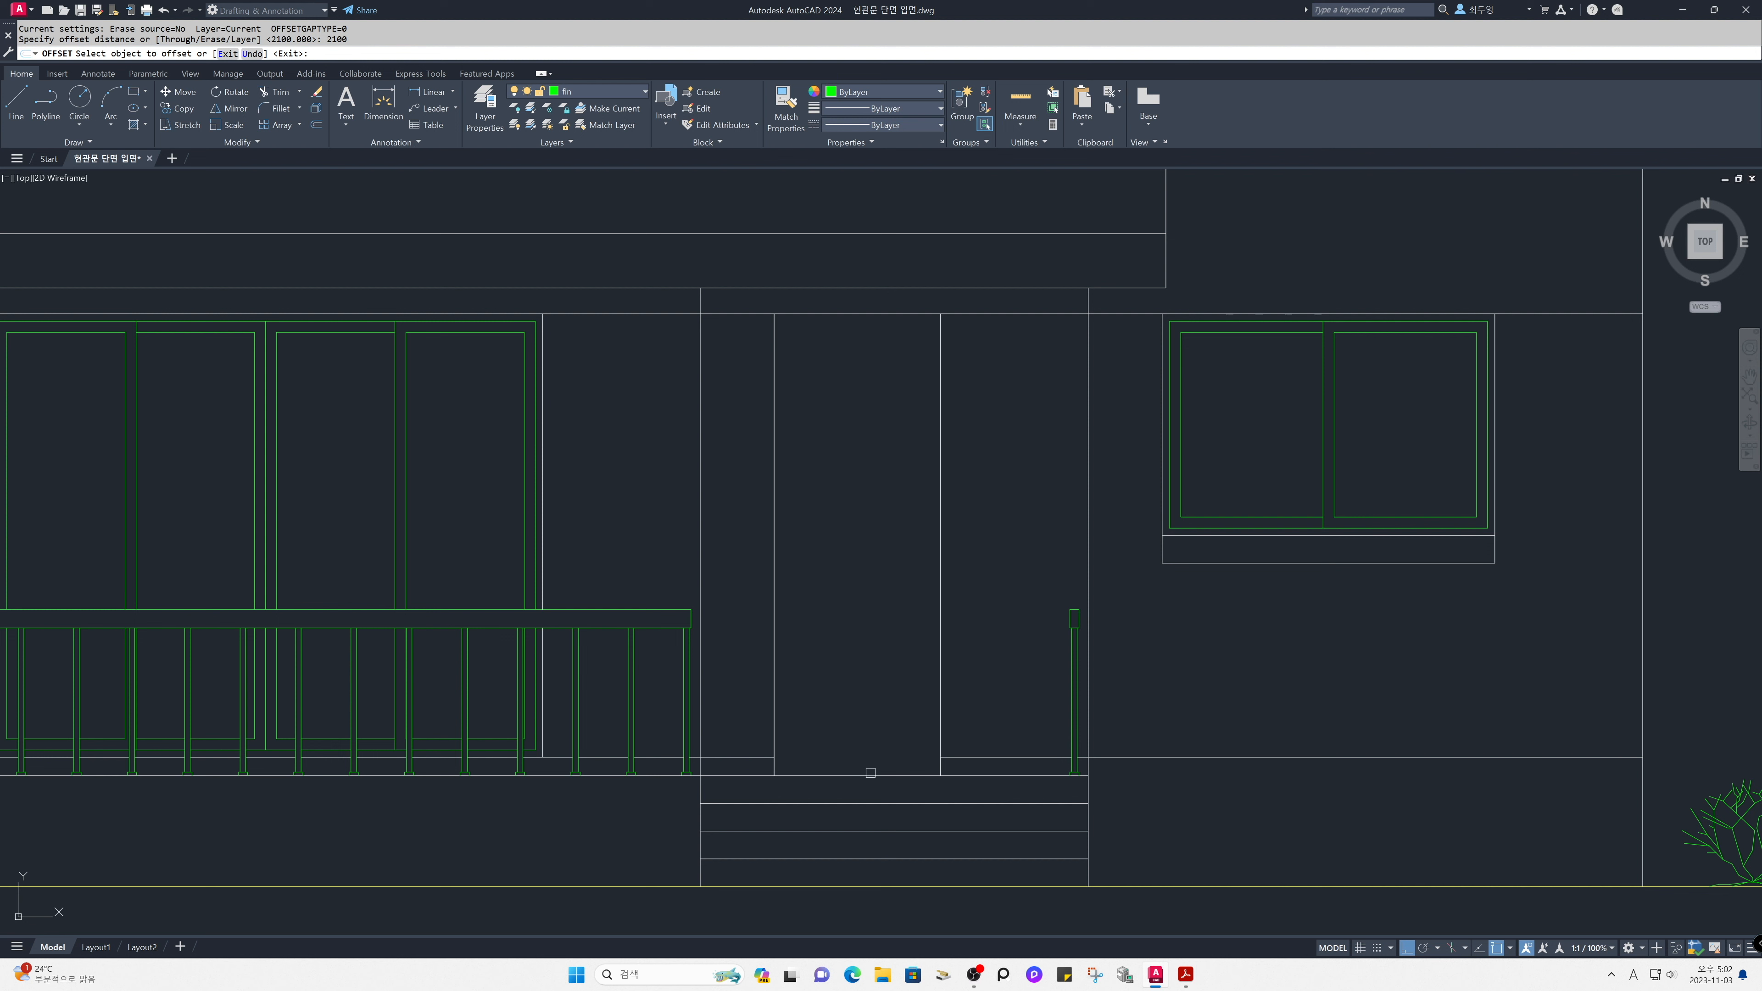
{"action": "left_click", "coordinate": [871, 773]}
{"action": "left_click", "coordinate": [878, 696]}
{"action": "key", "text": "space"}
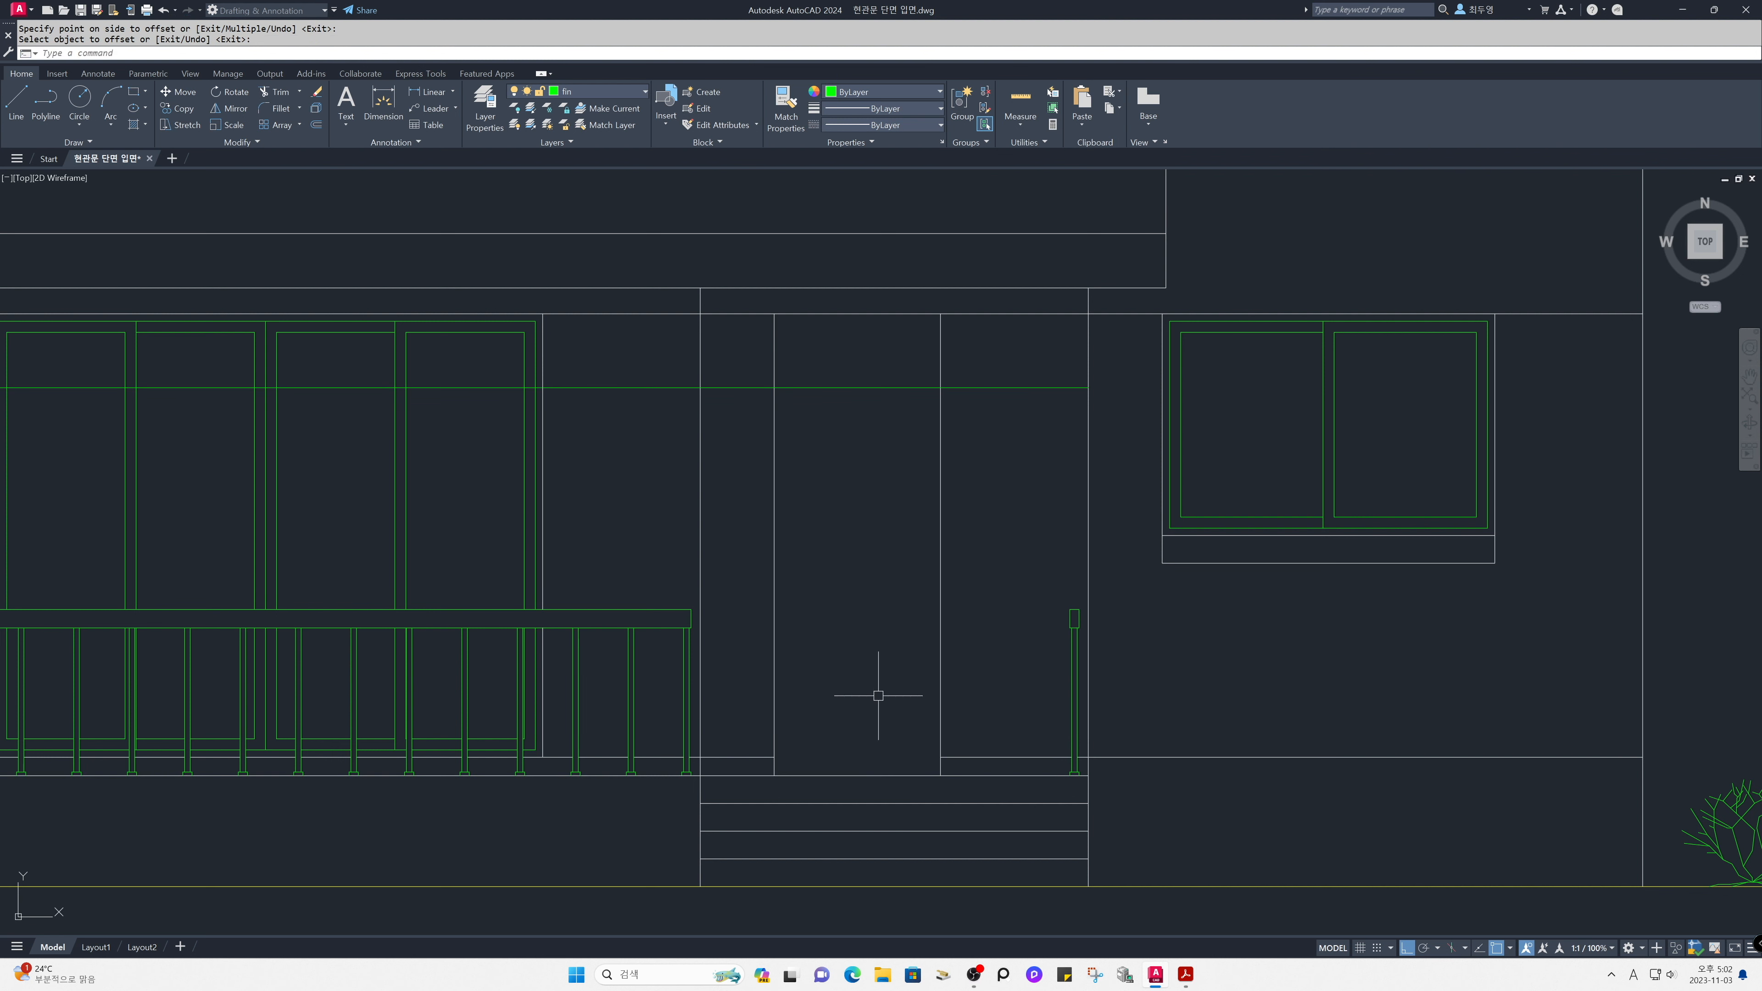
Offset both side lines of the entrance door opening inward by 40.
{"action": "key", "text": "space"}
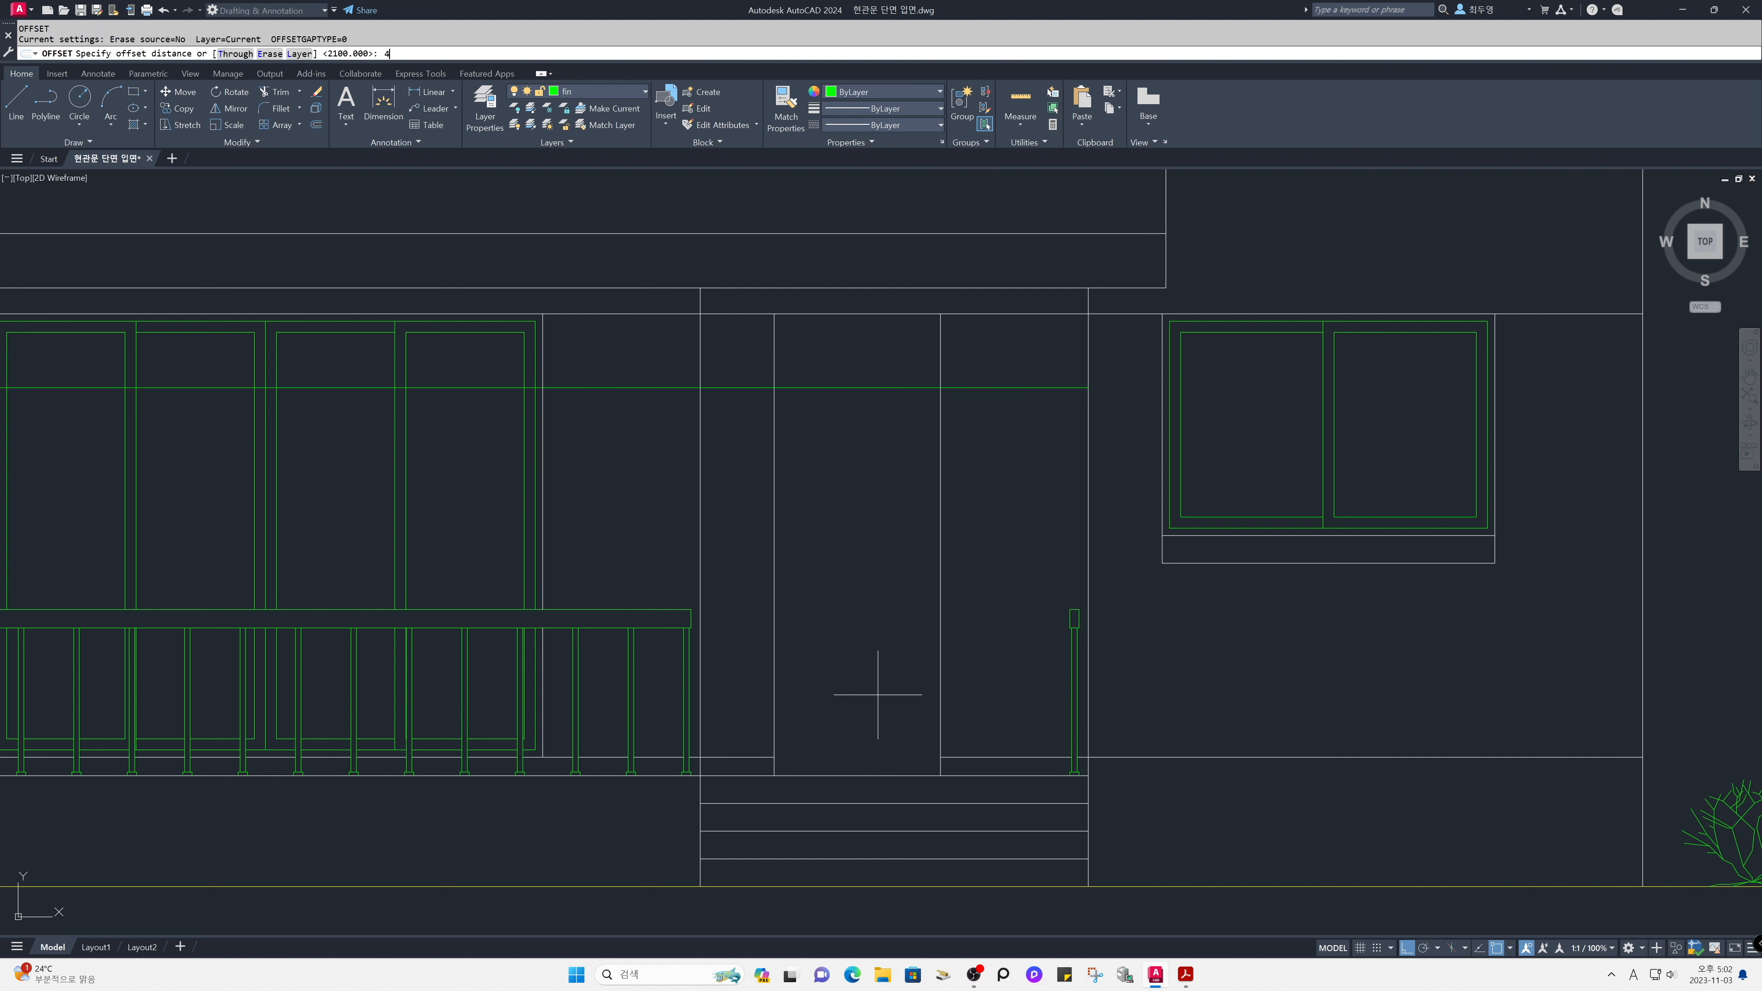
{"action": "key", "text": "space"}
{"action": "left_click", "coordinate": [940, 690]}
{"action": "left_click", "coordinate": [884, 678]}
{"action": "left_click", "coordinate": [775, 671]}
{"action": "left_click", "coordinate": [822, 673]}
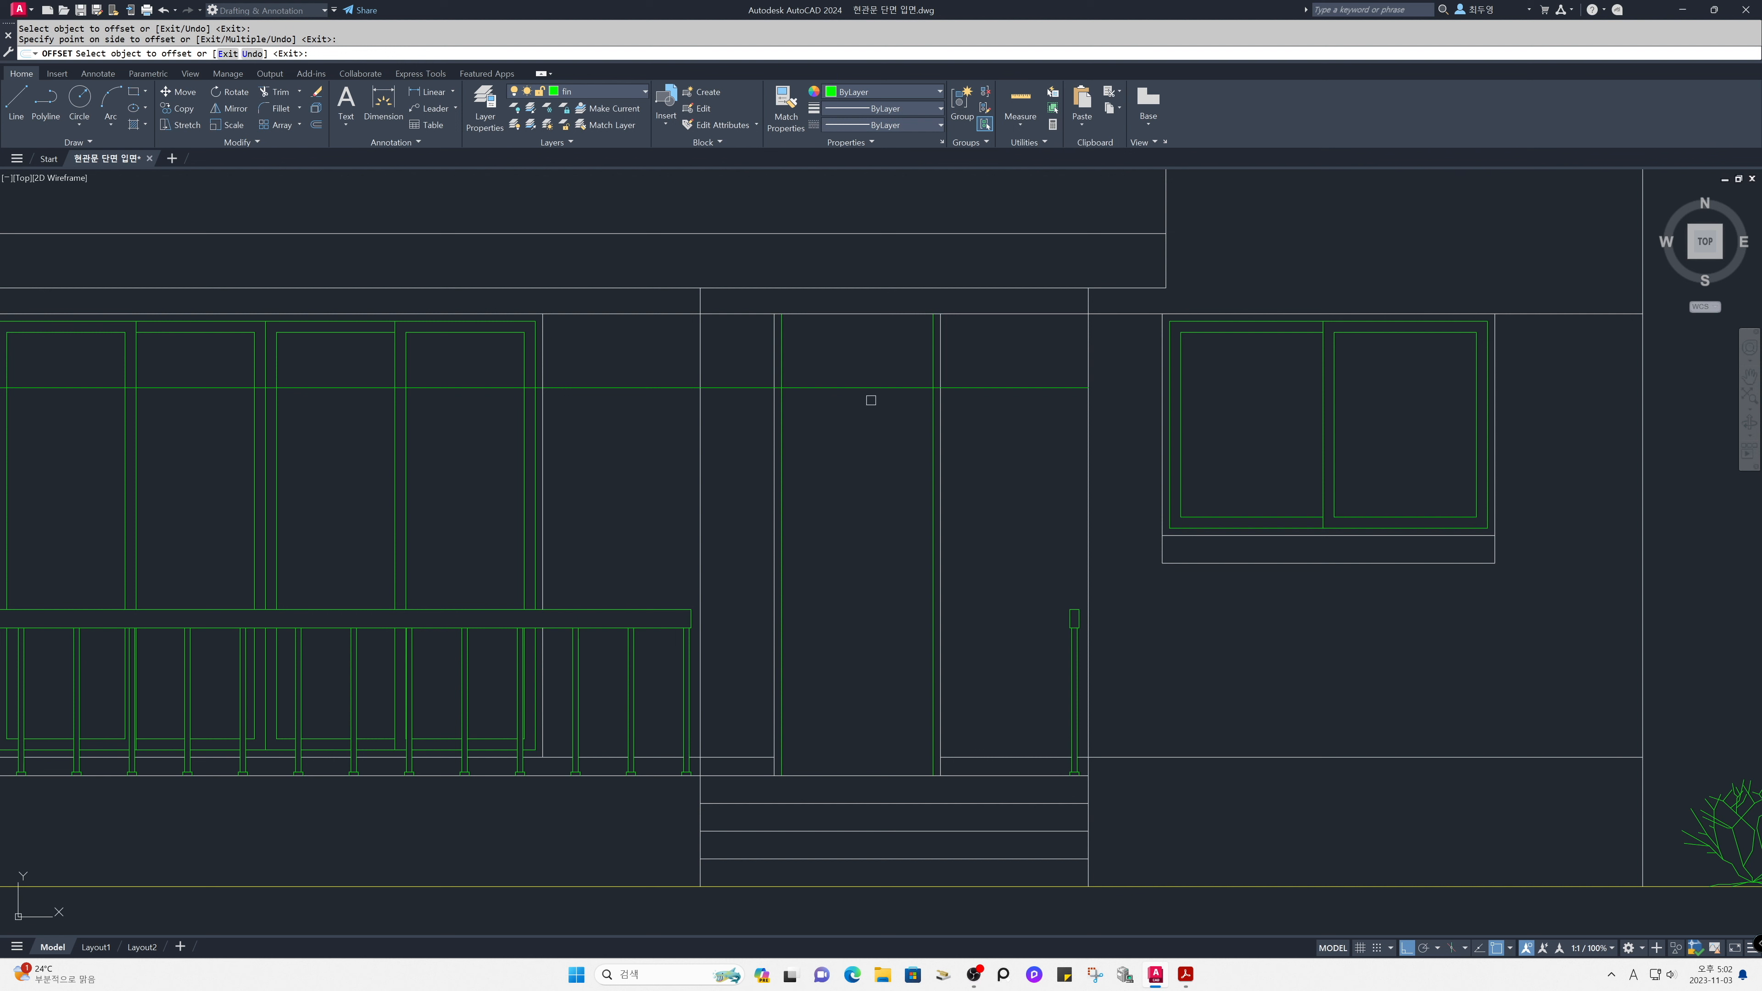
Offset the transom line and the head line of the door opening downward by 40.
{"action": "left_click", "coordinate": [871, 387]}
{"action": "left_click", "coordinate": [867, 437]}
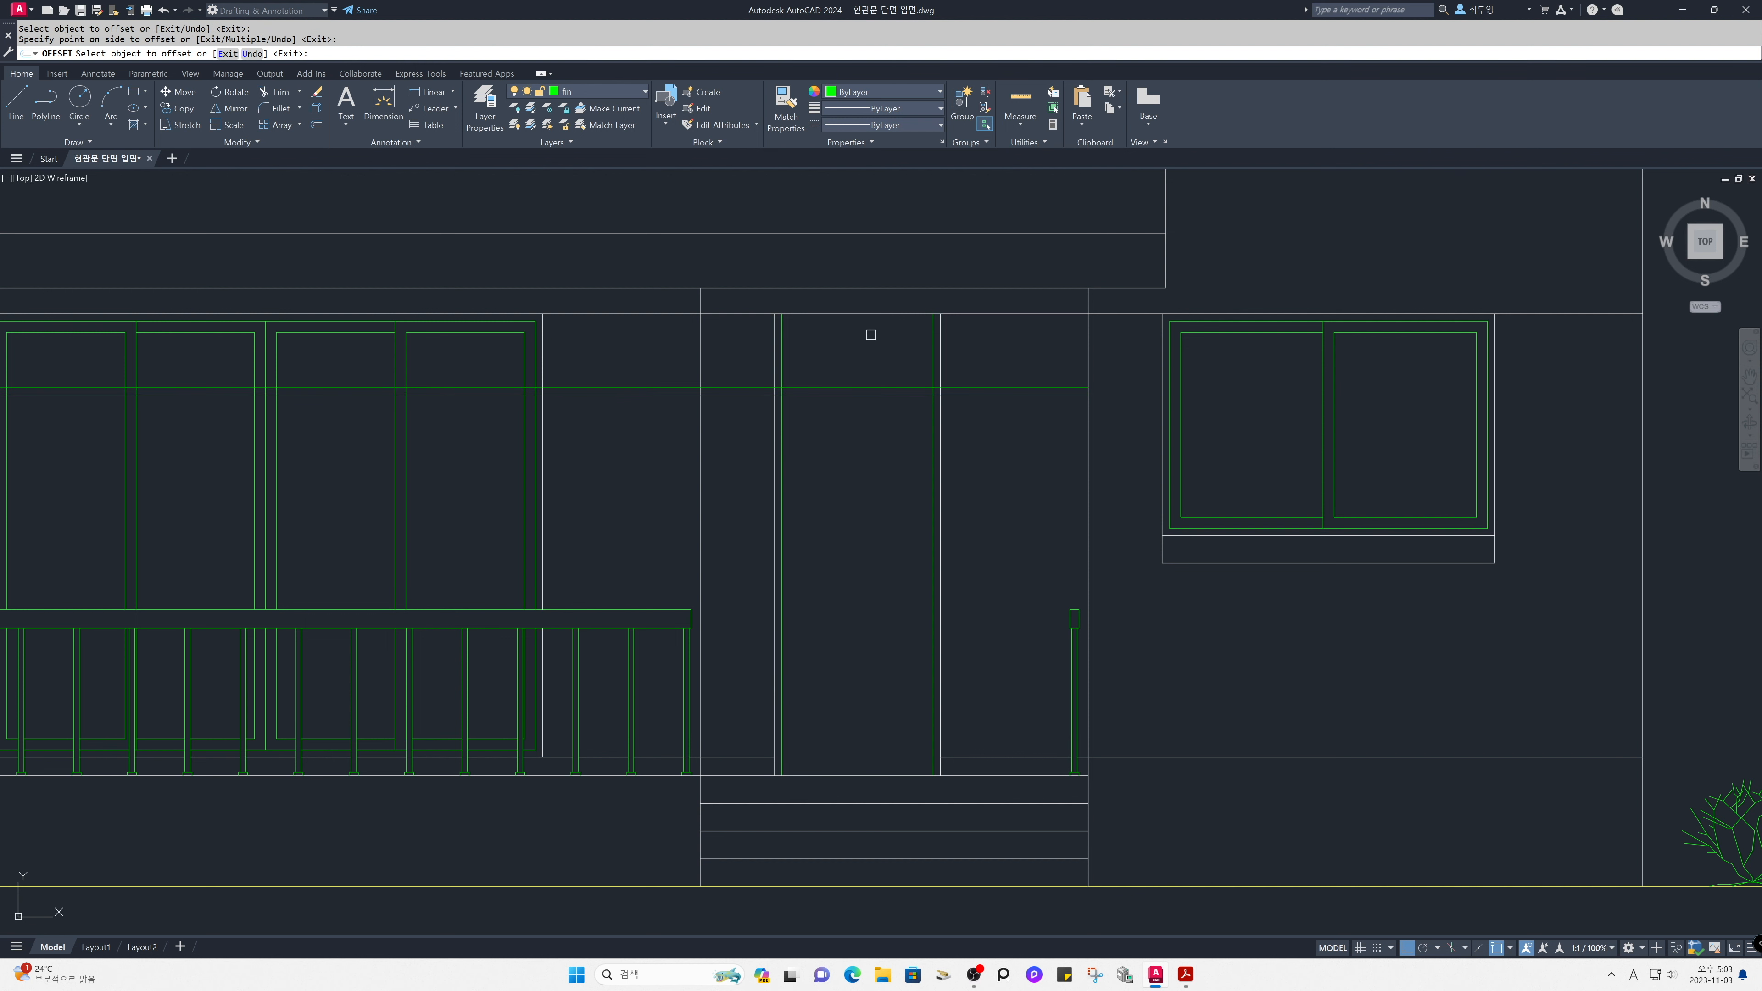
{"action": "left_click", "coordinate": [869, 316]}
{"action": "left_click", "coordinate": [876, 351]}
{"action": "key", "text": "Return"}
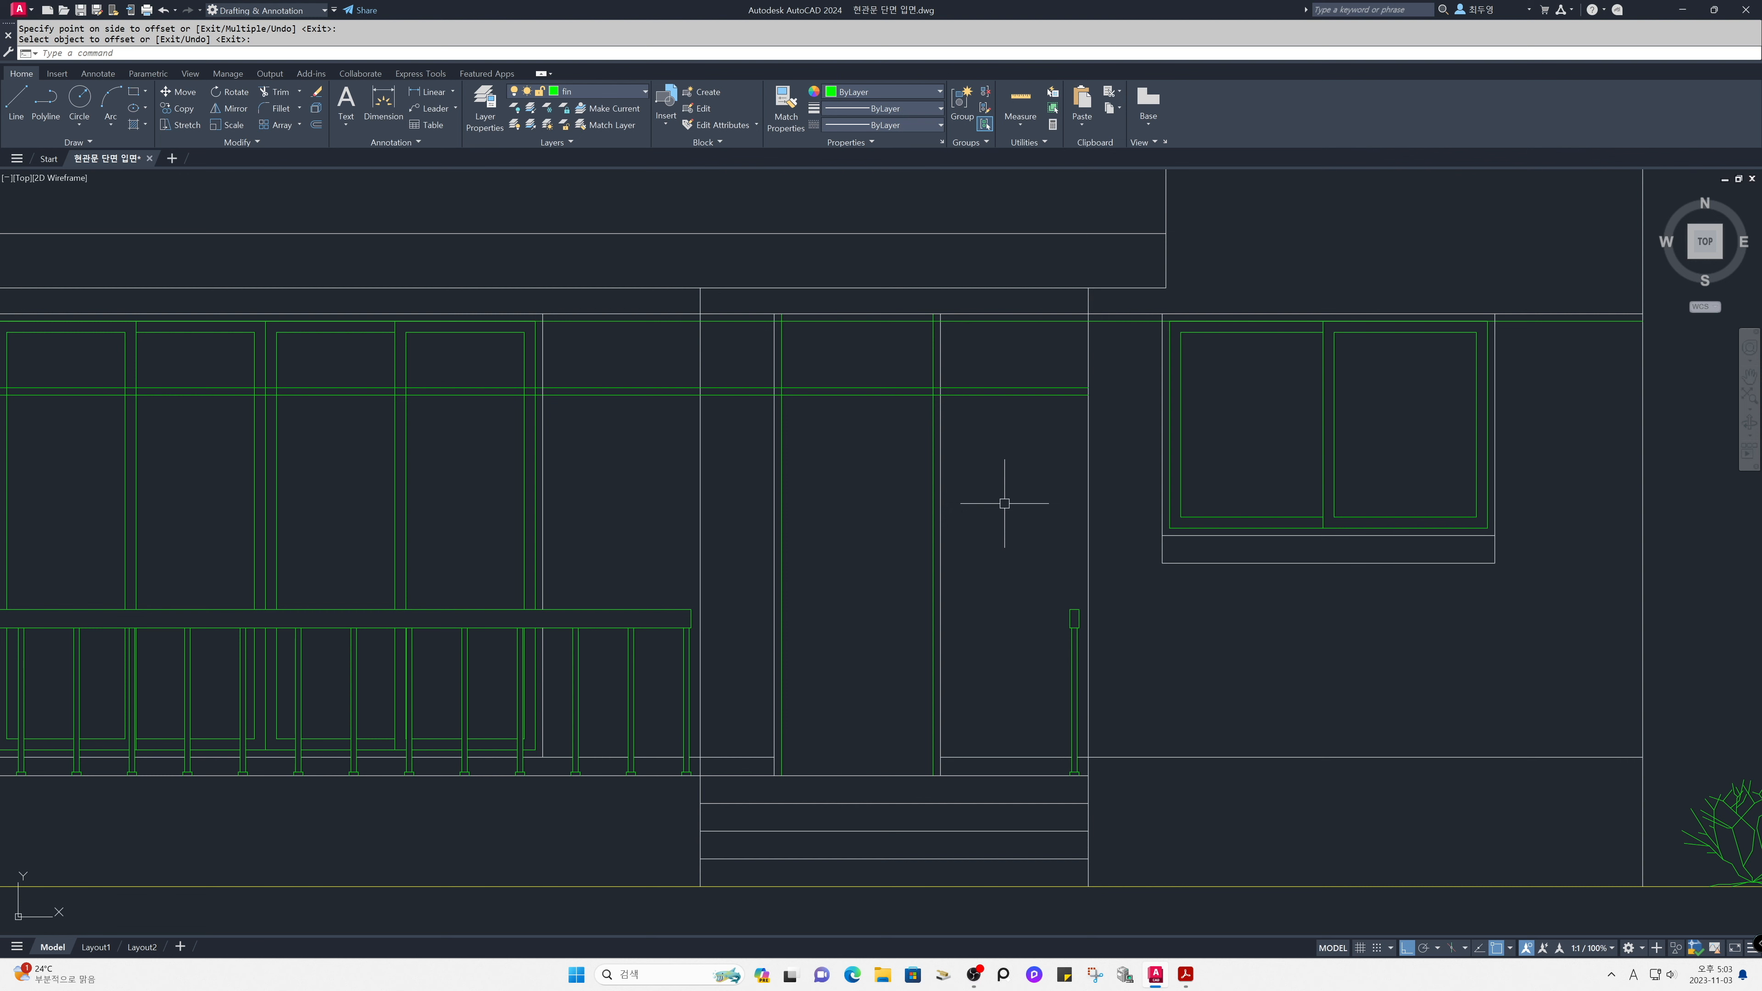
Trim the head and transom lines that extend beyond both inner side lines of the door frame.
{"action": "type", "text": "z"}
{"action": "key", "text": "Return"}
{"action": "left_click", "coordinate": [1035, 499]}
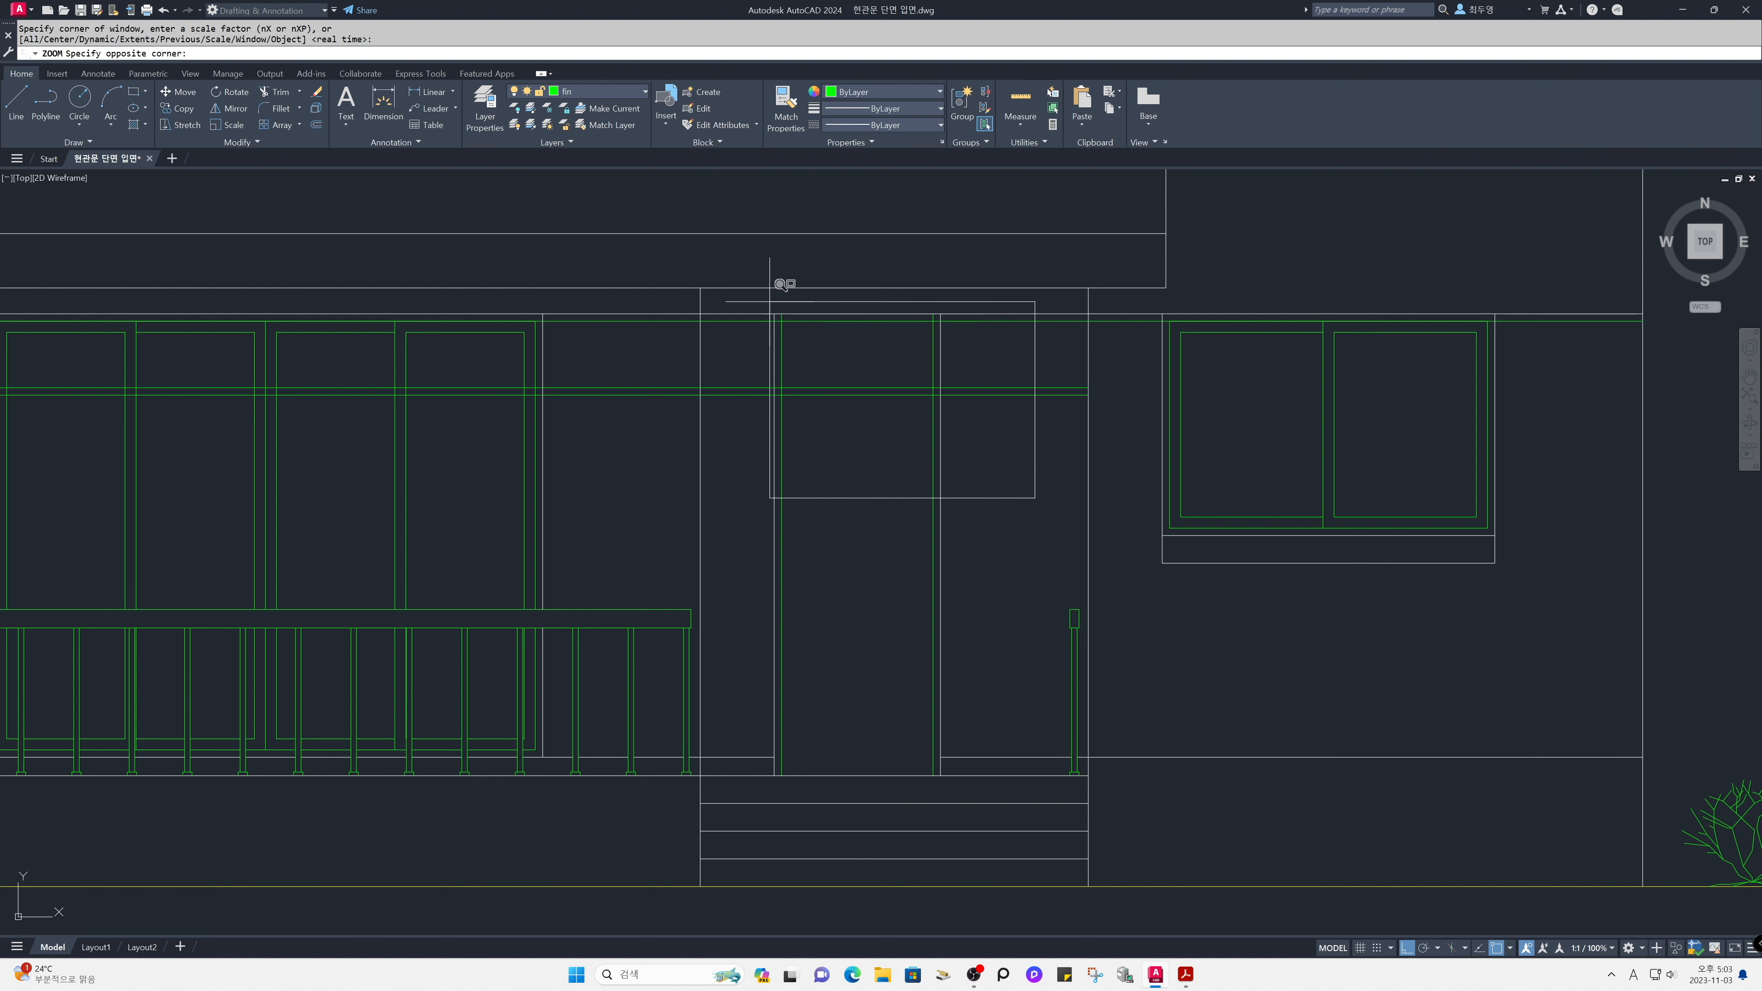
{"action": "left_click", "coordinate": [695, 256]}
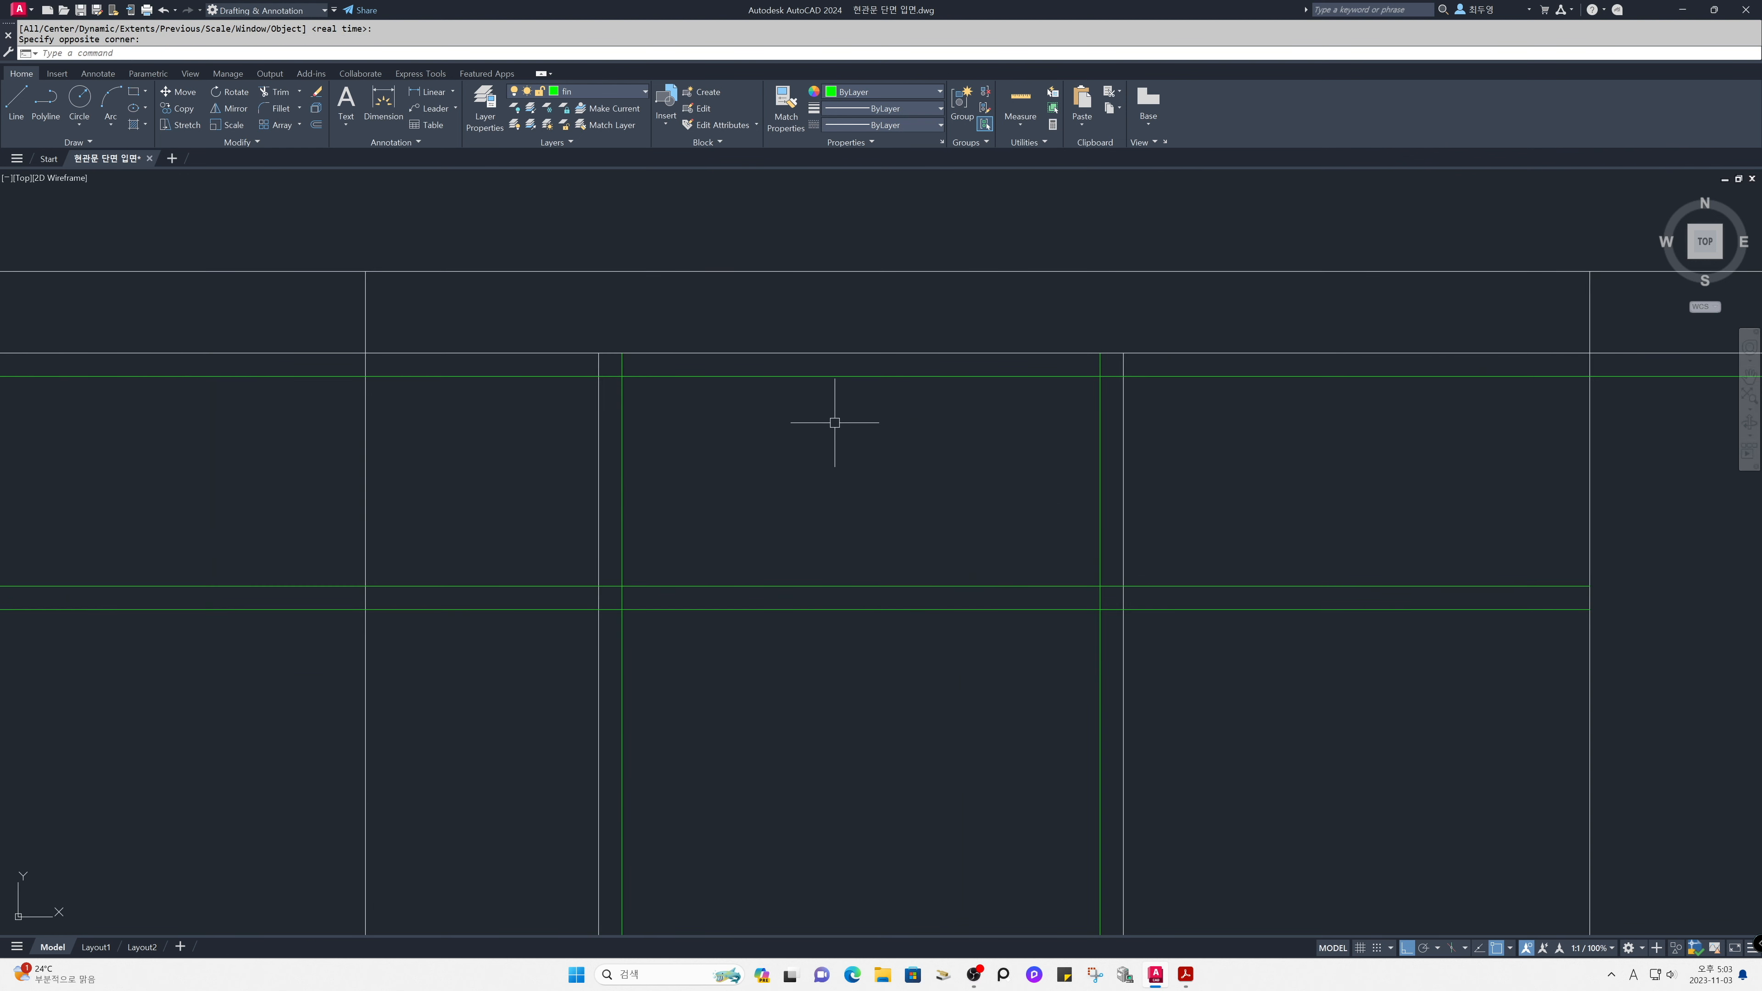
{"action": "type", "text": "tr"}
{"action": "key", "text": "Return"}
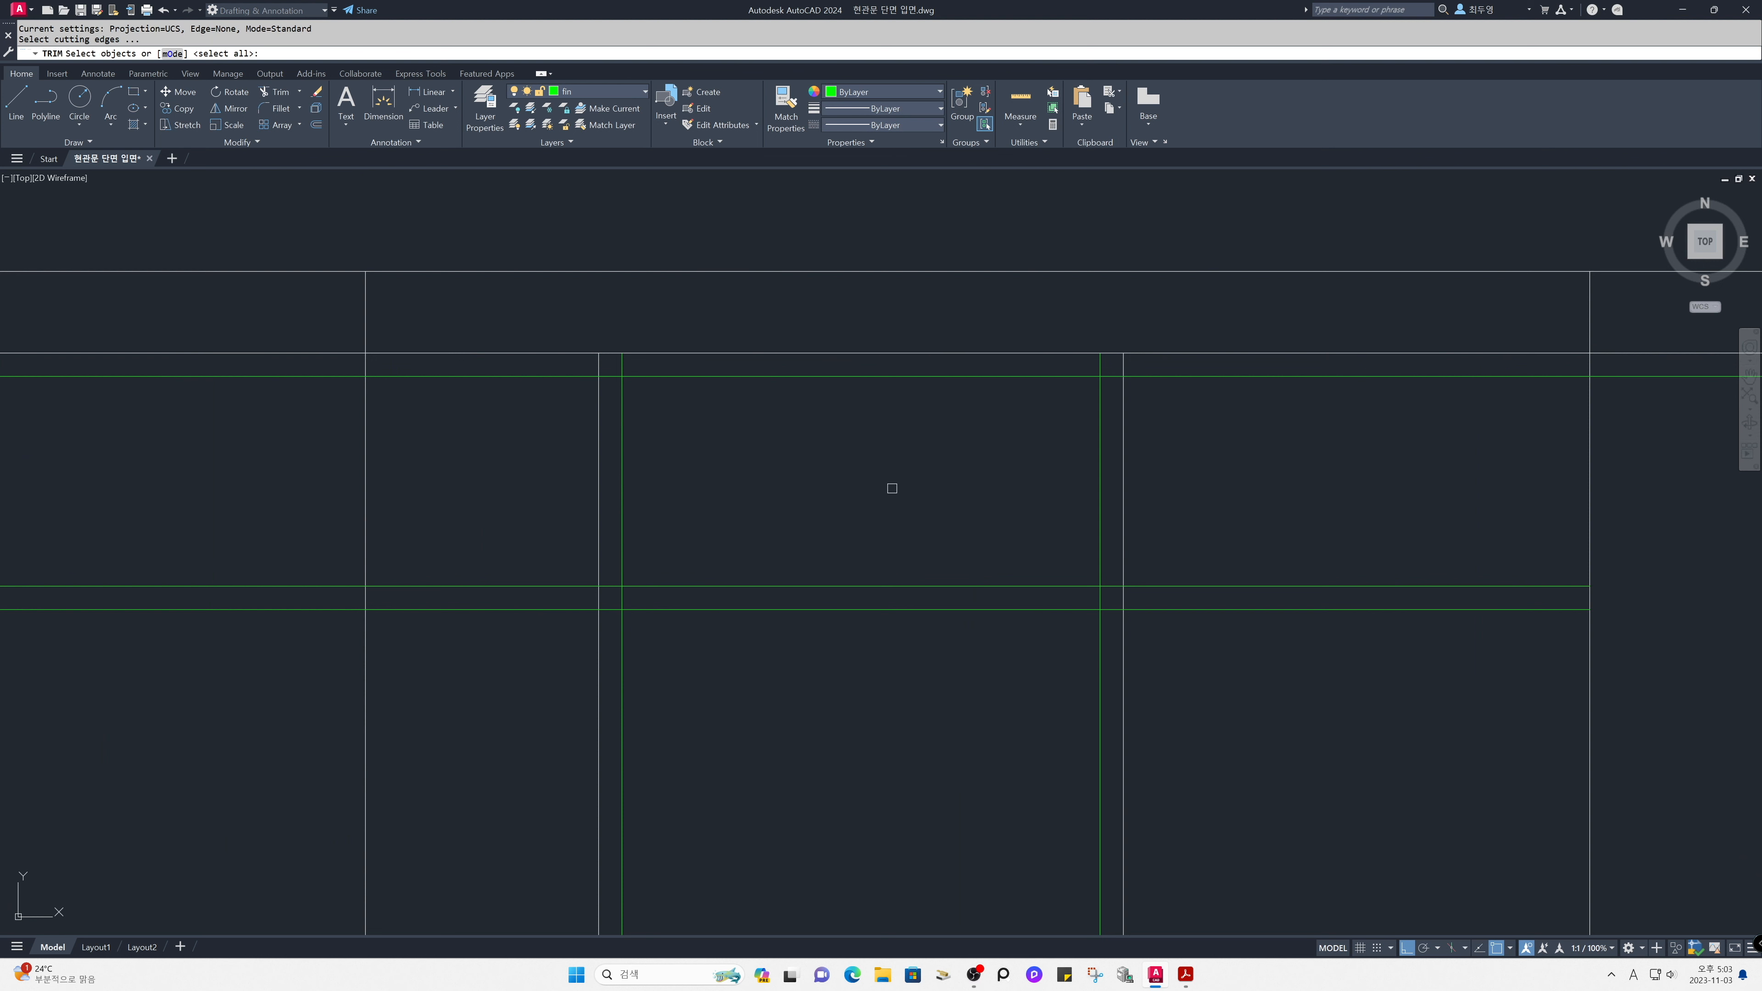
{"action": "left_click", "coordinate": [1110, 640]}
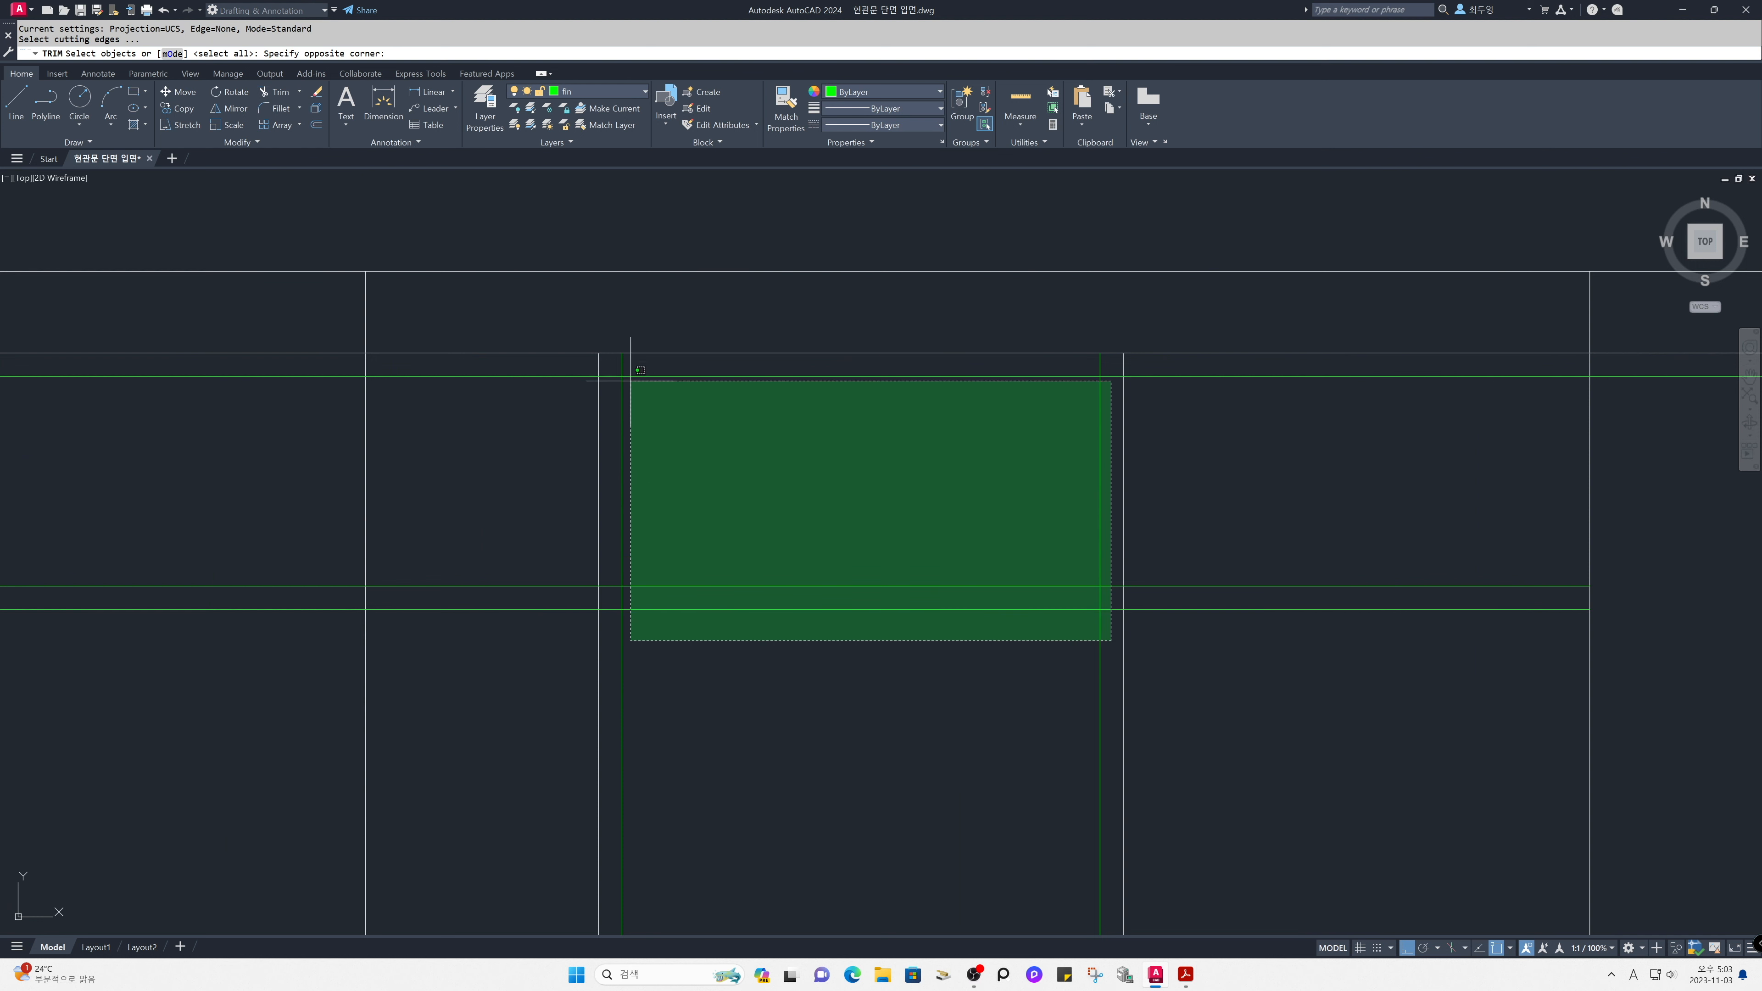
{"action": "left_click", "coordinate": [615, 368]}
{"action": "key", "text": "Return"}
{"action": "left_click", "coordinate": [580, 368]}
{"action": "left_click", "coordinate": [535, 636]}
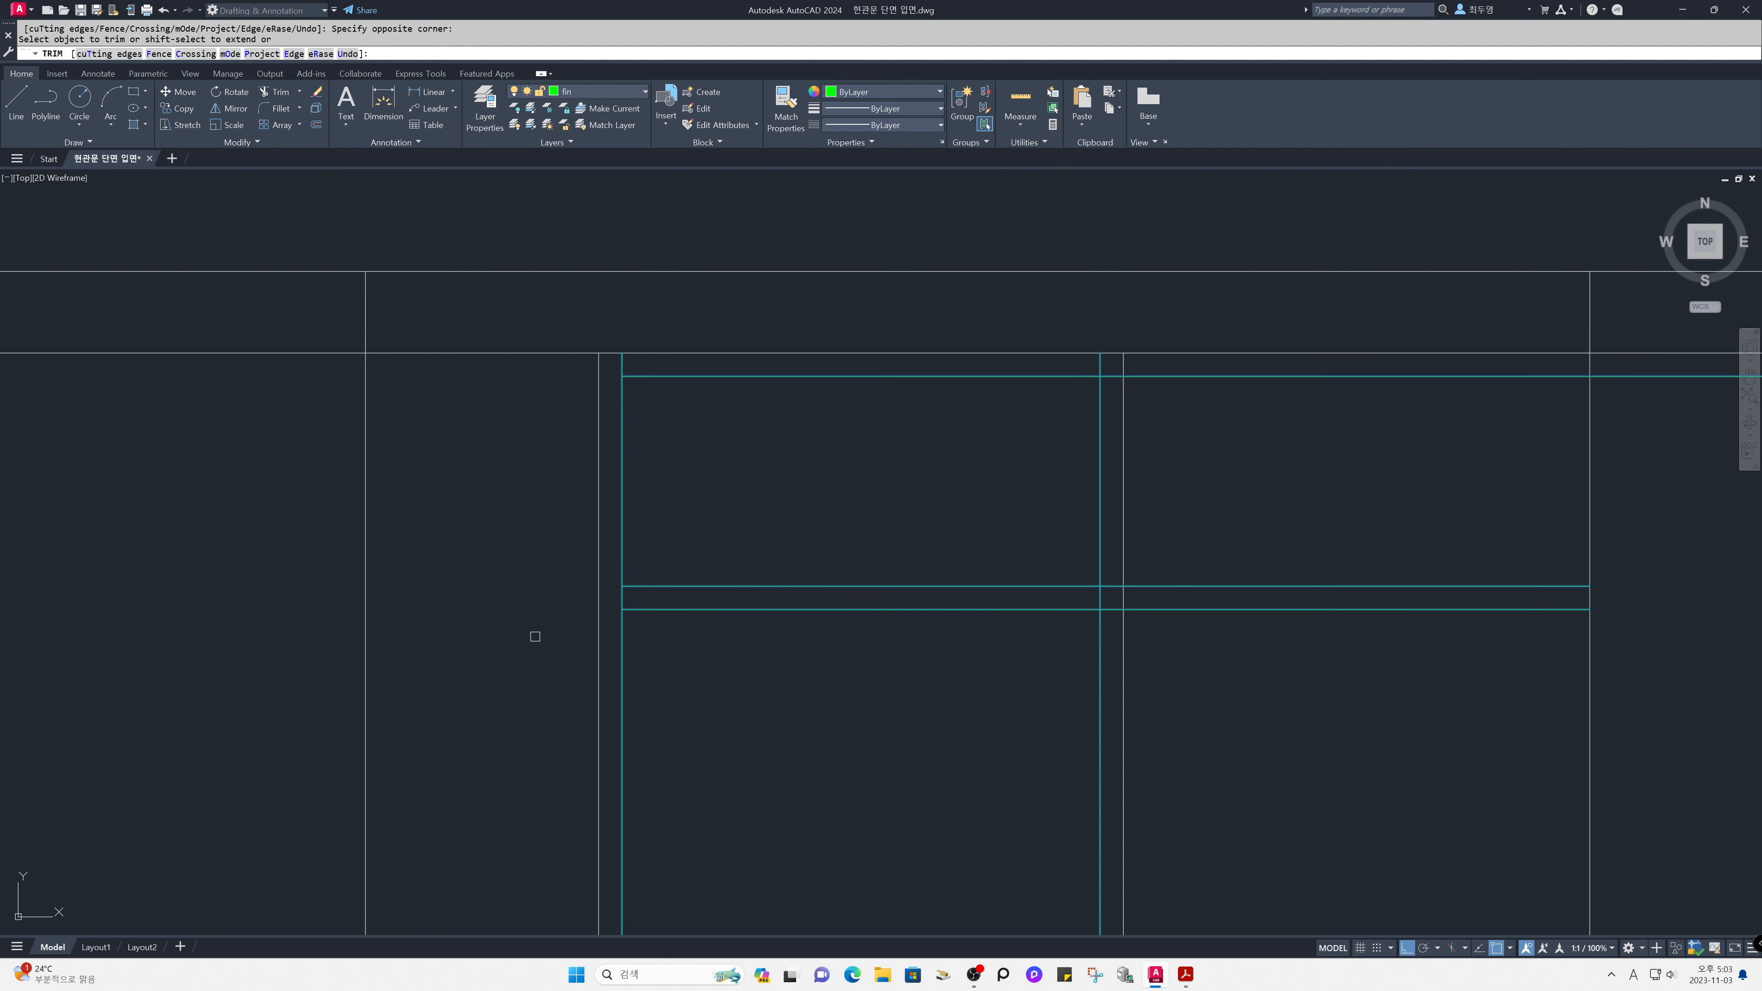
{"action": "left_click", "coordinate": [1247, 674]}
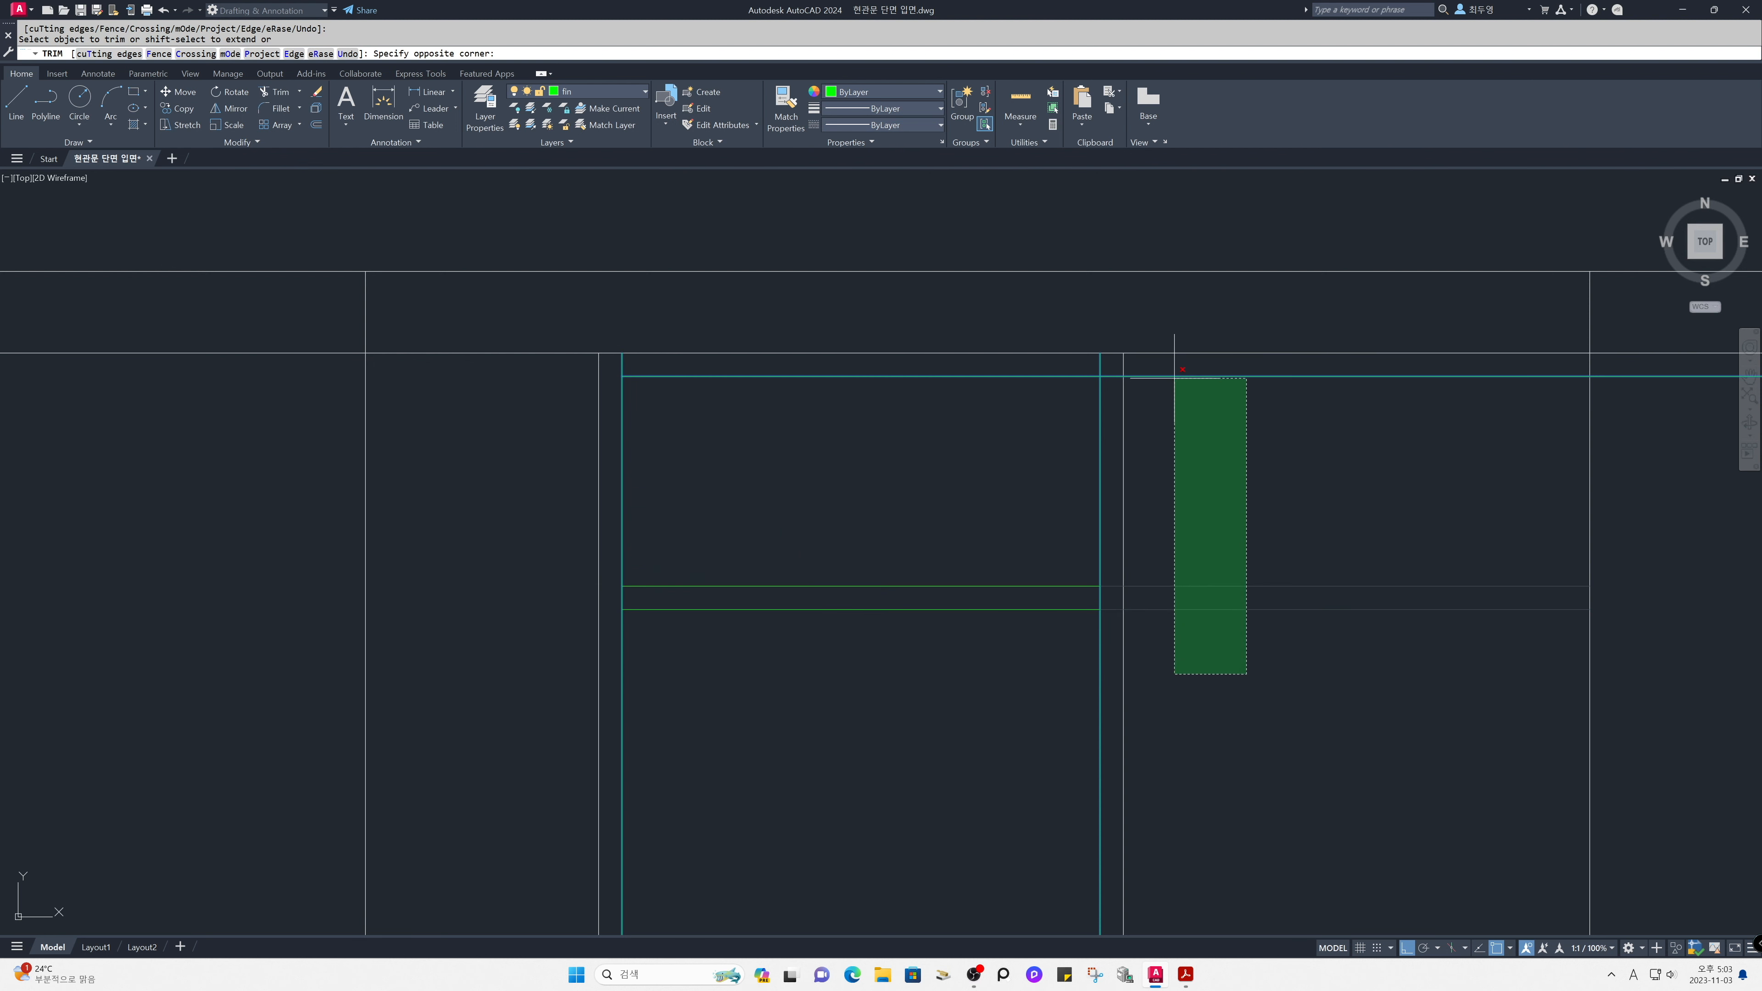
{"action": "left_click", "coordinate": [1173, 370]}
Trim the inner side lines above the head line and between the two transom lines.
{"action": "left_click", "coordinate": [1112, 366]}
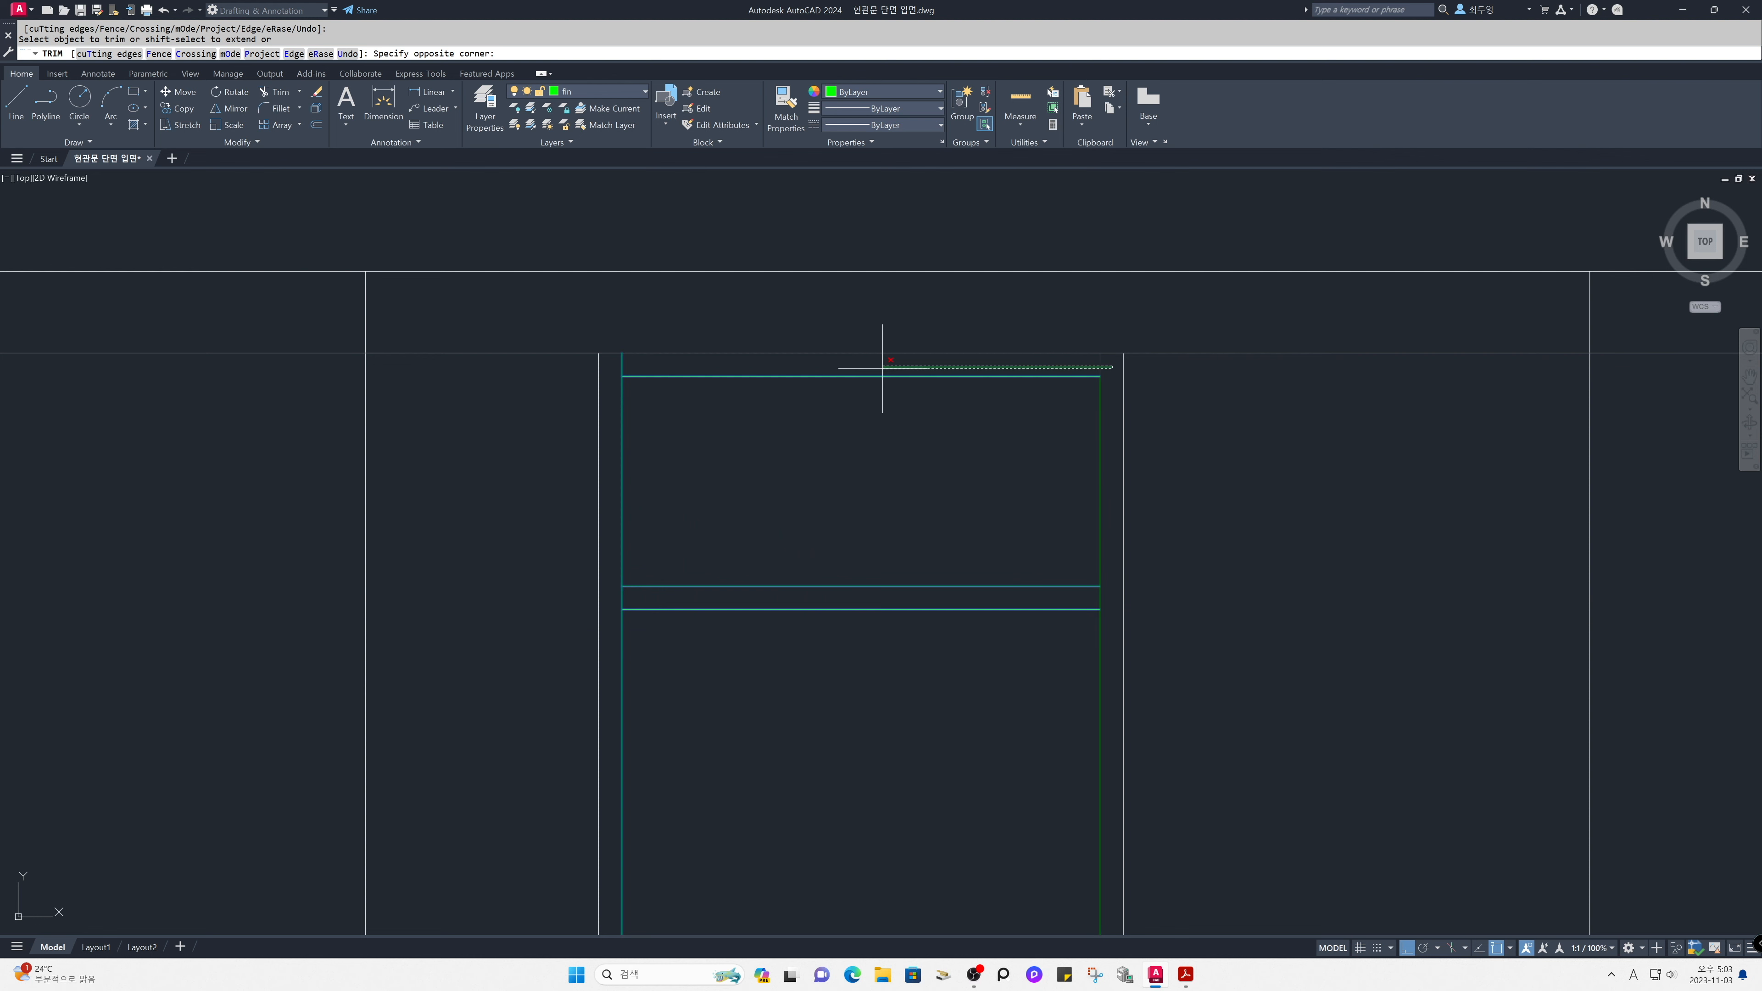
{"action": "left_click", "coordinate": [611, 360]}
{"action": "left_click", "coordinate": [611, 592]}
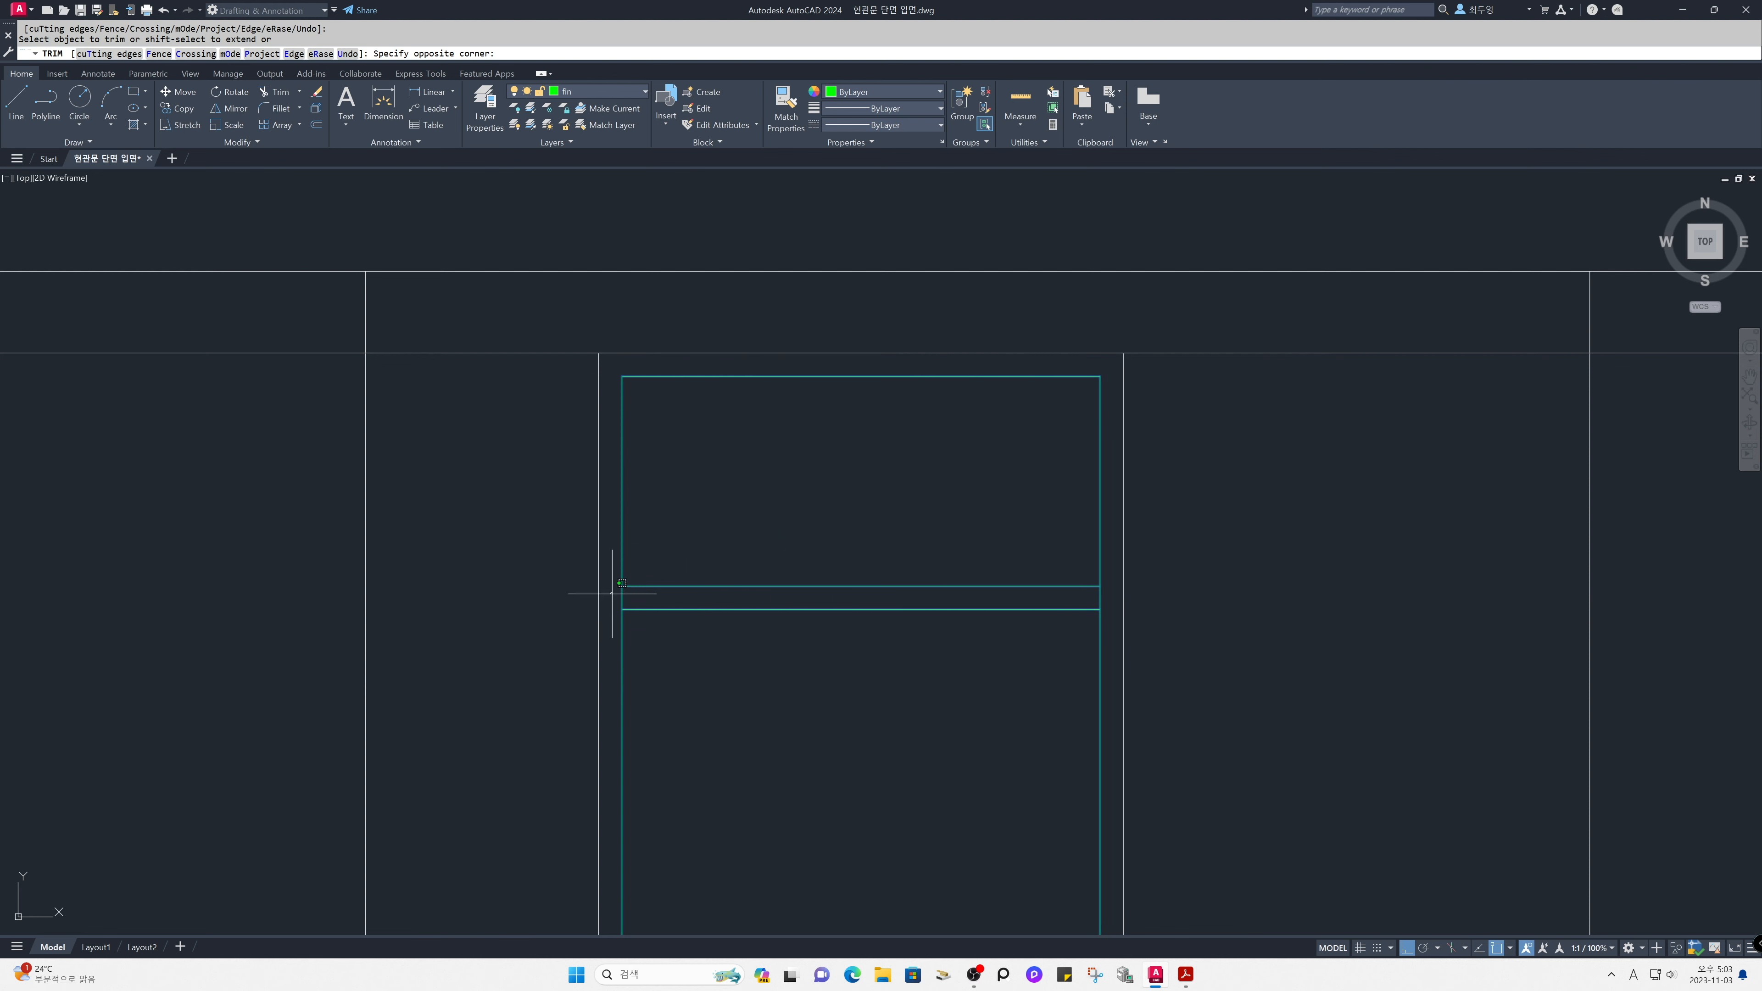
{"action": "left_click", "coordinate": [1106, 603]}
{"action": "key", "text": "Return"}
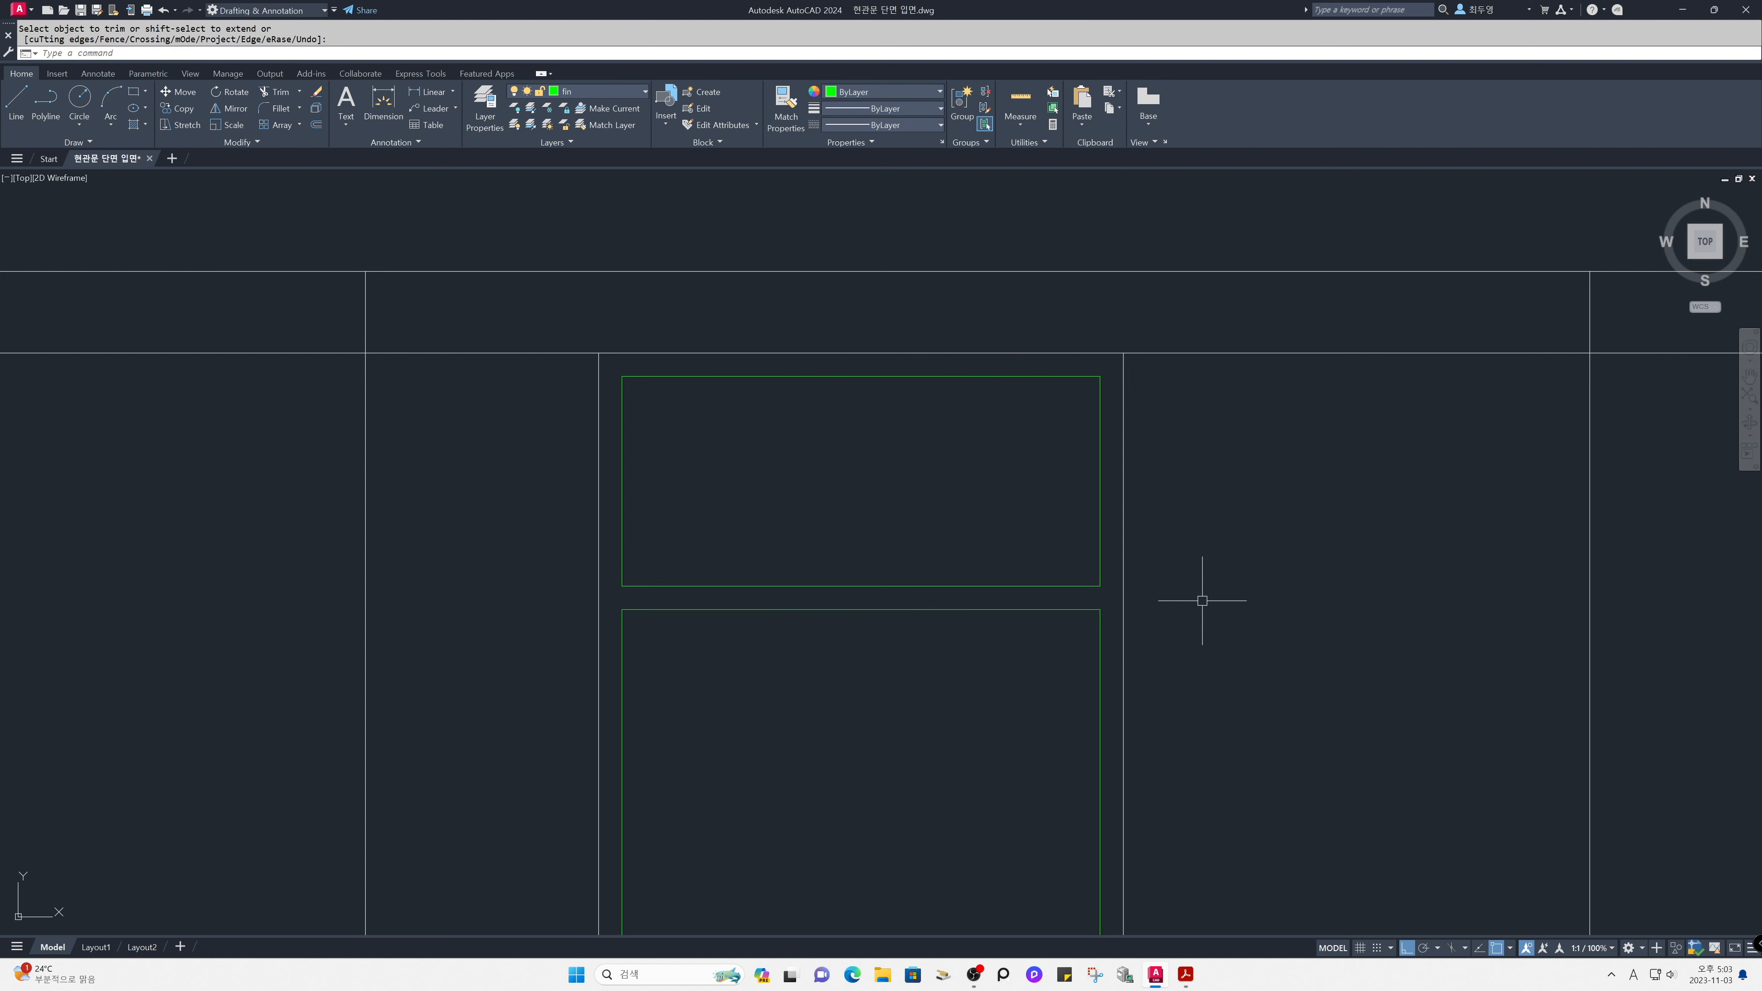
Join the four lines of the transom window rectangle into one polyline.
{"action": "type", "text": "j"}
{"action": "key", "text": "Return"}
{"action": "left_click", "coordinate": [1109, 595]}
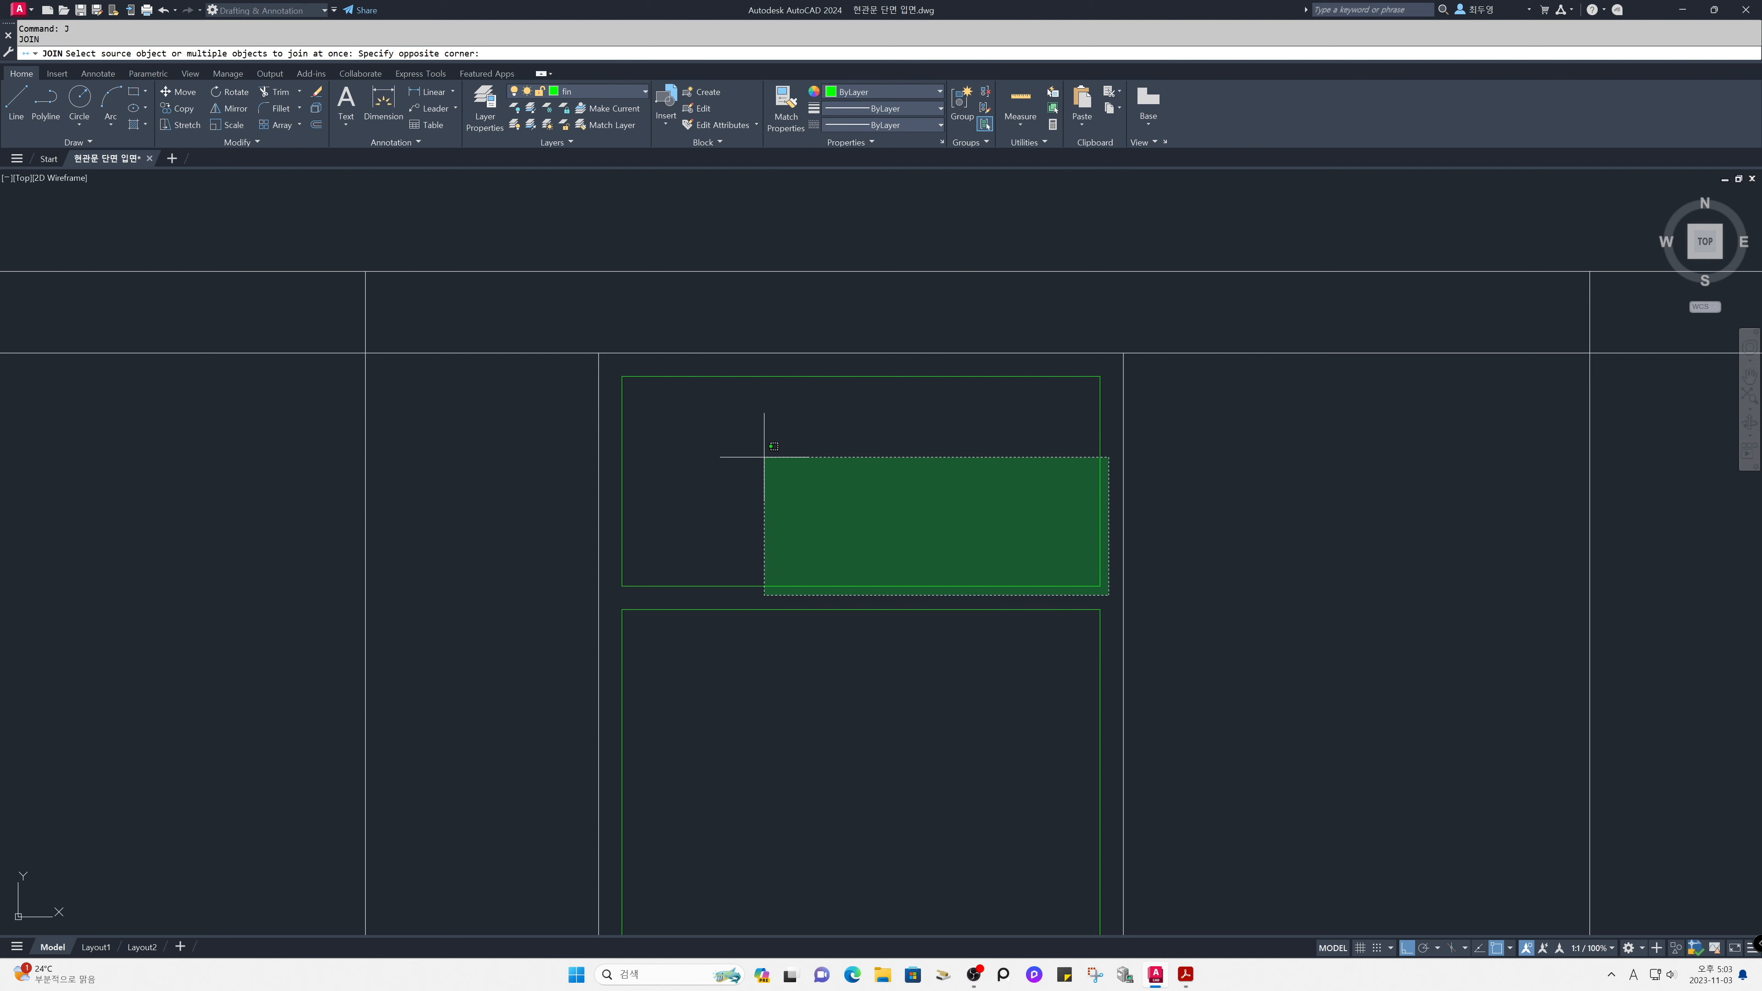
{"action": "left_click", "coordinate": [611, 368]}
{"action": "key", "text": "Return"}
Offset the transom window rectangle inward by 60.
{"action": "type", "text": "o"}
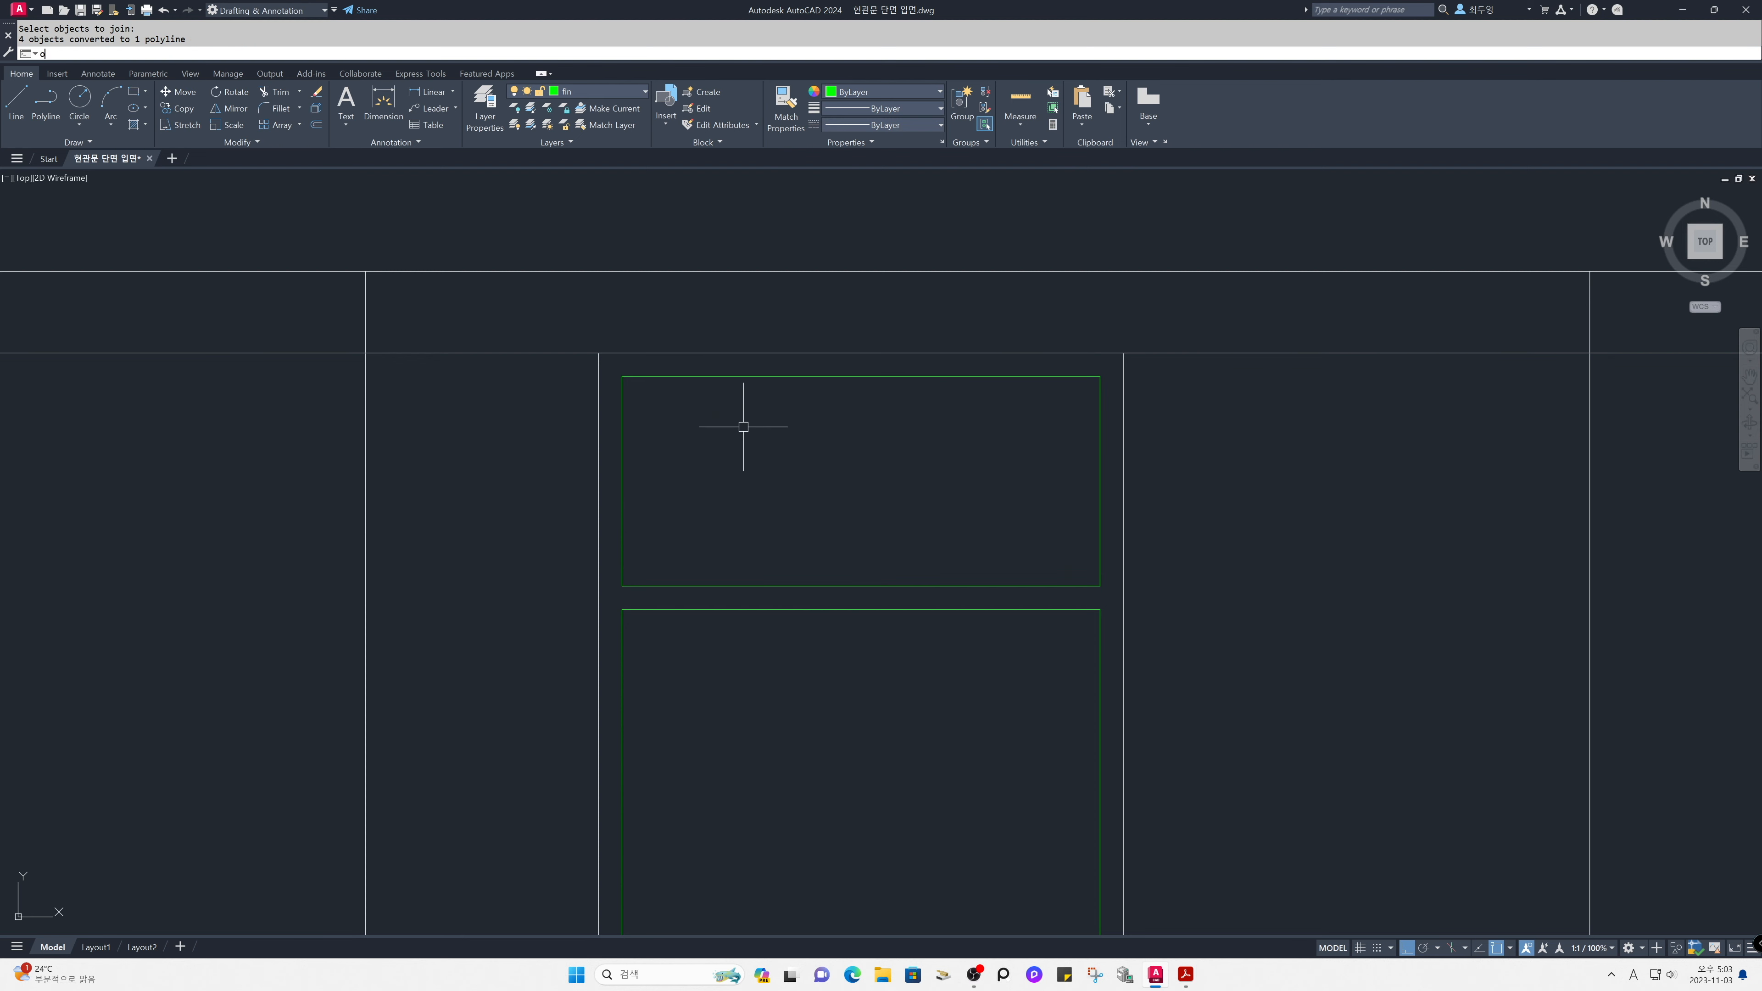
{"action": "key", "text": "Return"}
{"action": "key", "text": "Return"}
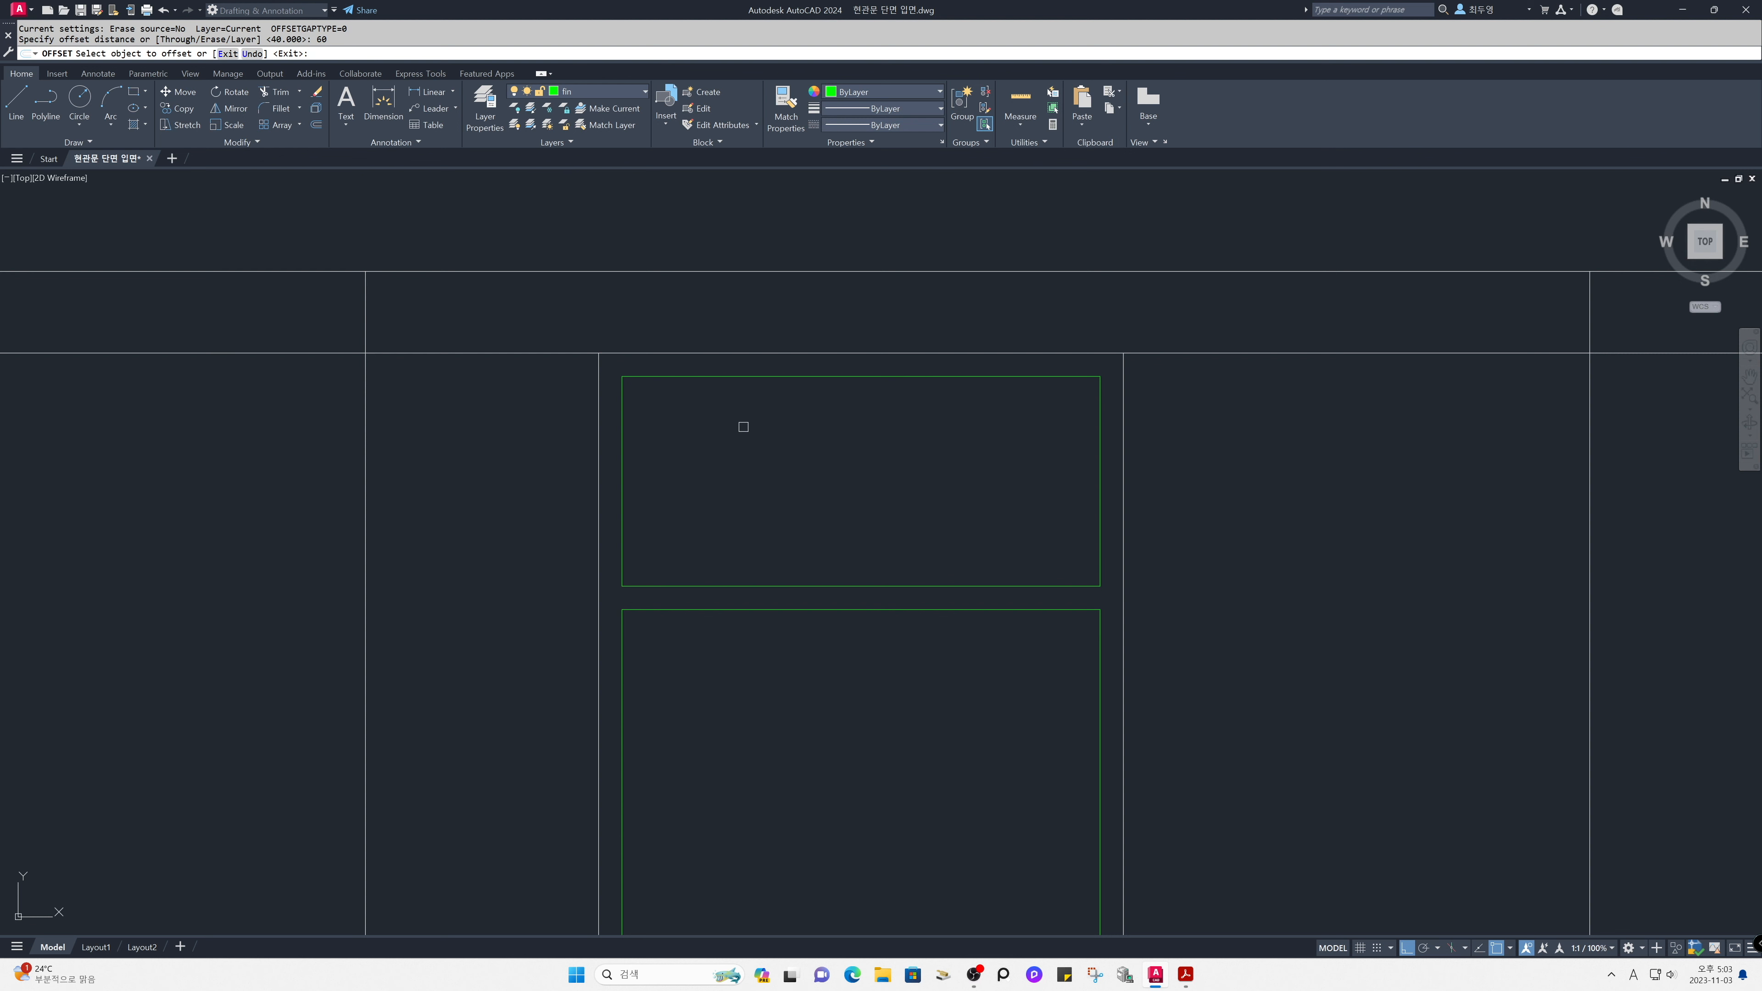
{"action": "left_click", "coordinate": [743, 378]}
{"action": "left_click", "coordinate": [755, 425]}
{"action": "key", "text": "Return"}
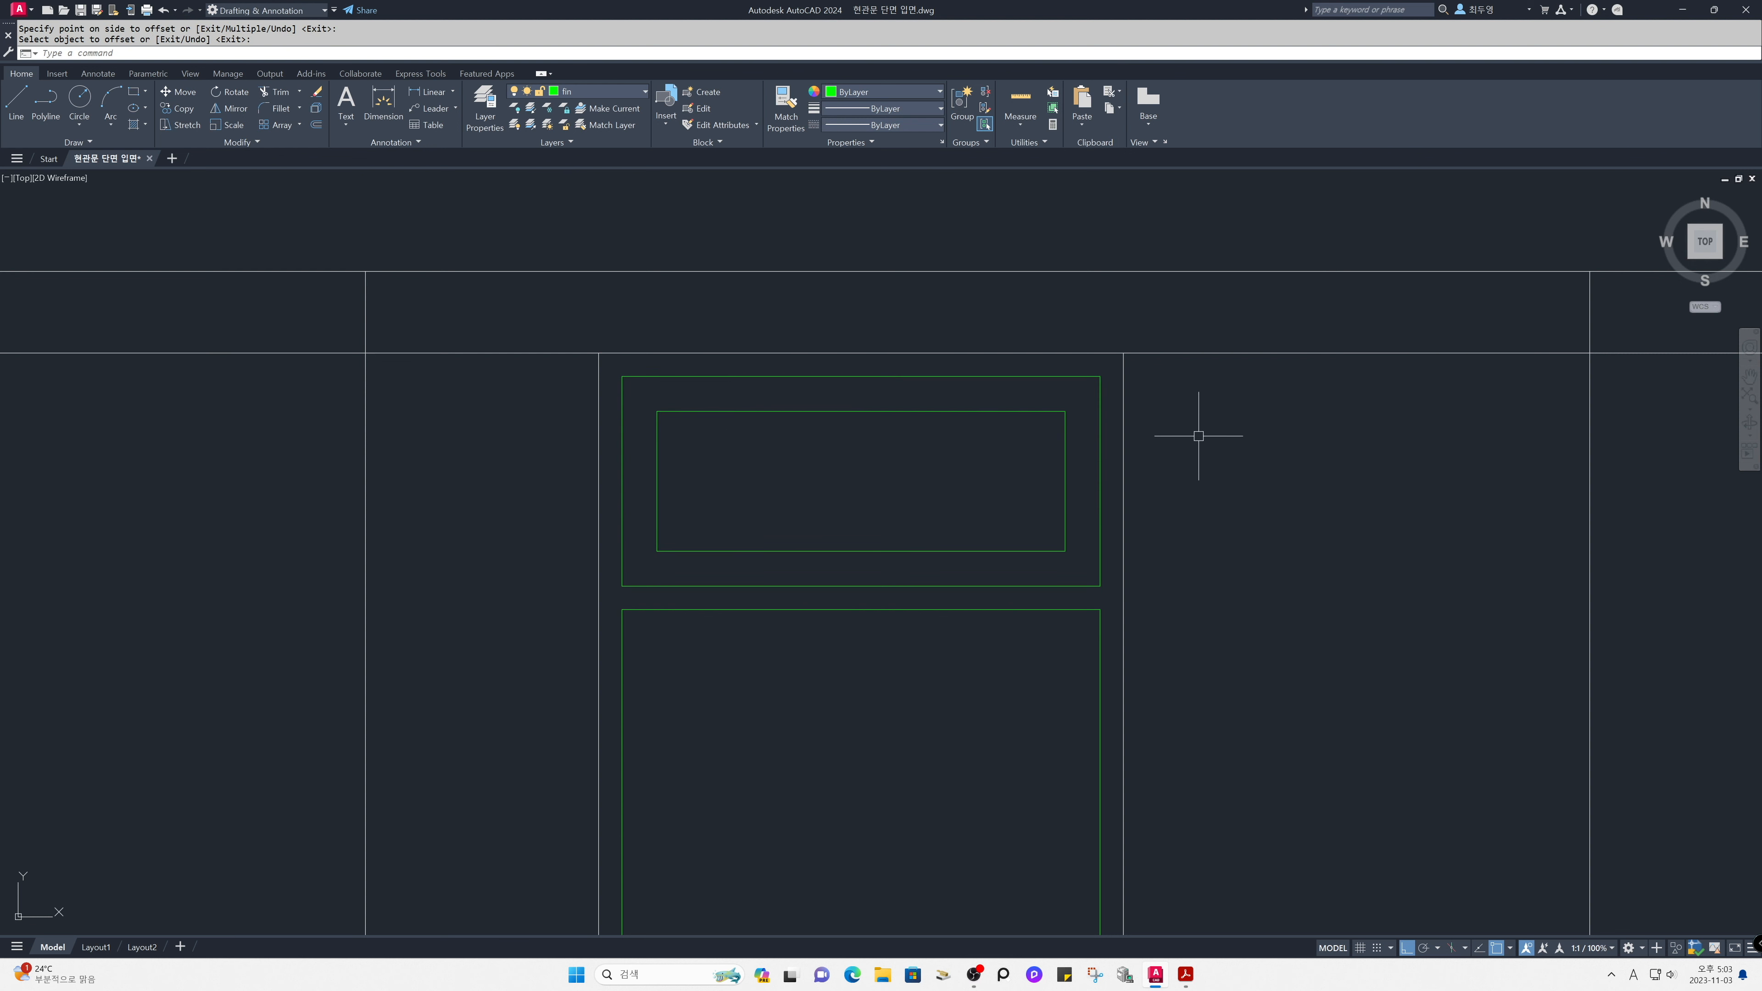
Offset the door leaf's two side lines, its top line and the floor line inward by 150.
{"action": "type", "text": "z"}
{"action": "key", "text": "Return"}
{"action": "type", "text": "p"}
{"action": "key", "text": "Return"}
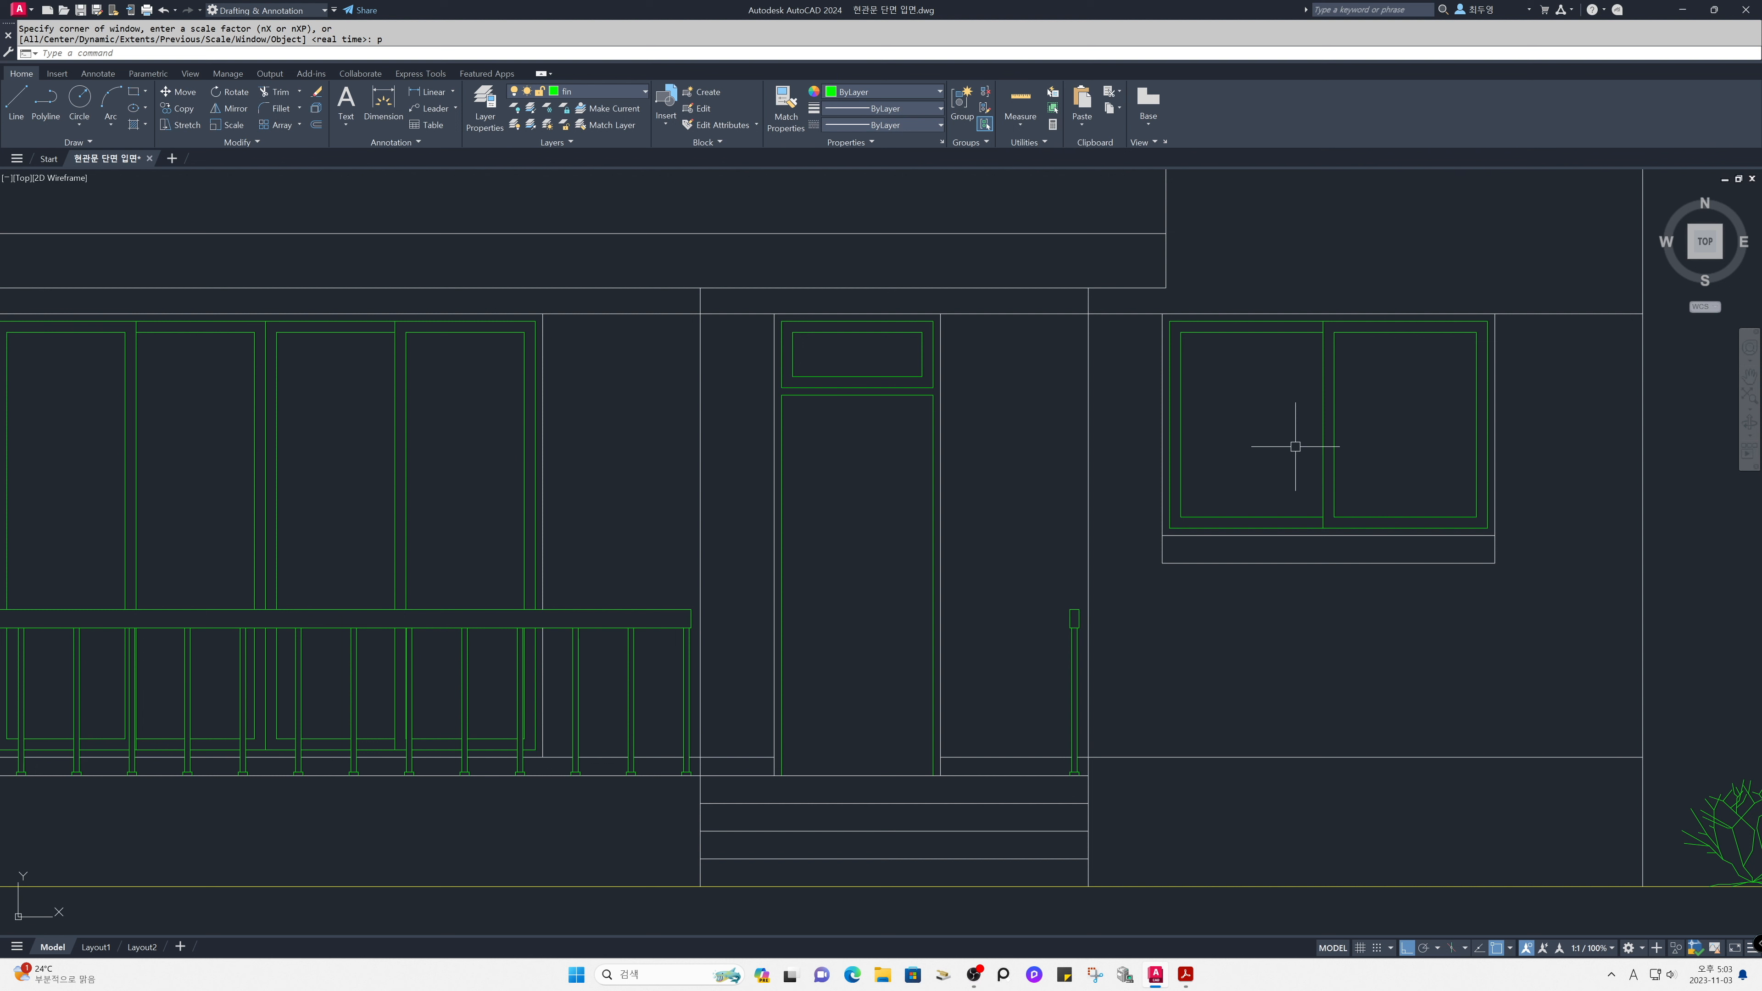
{"action": "type", "text": "o"}
{"action": "key", "text": "Return"}
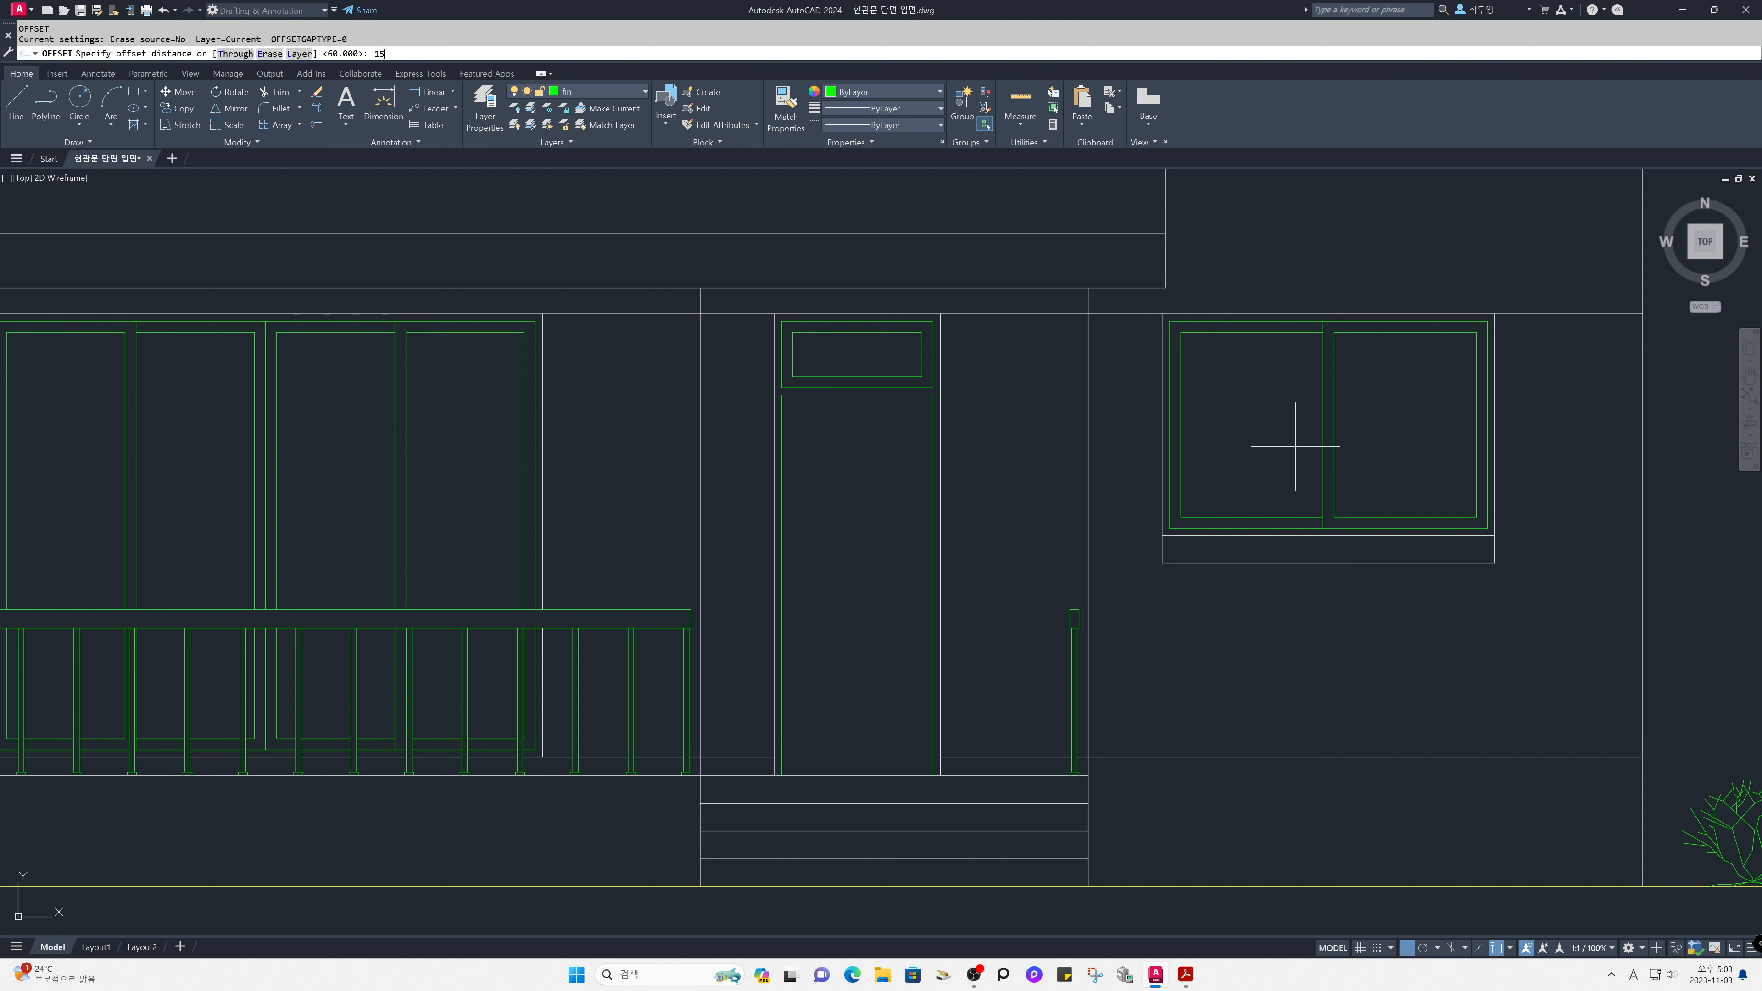
{"action": "key", "text": "Return"}
{"action": "left_click", "coordinate": [934, 462]}
{"action": "left_click", "coordinate": [878, 463]}
{"action": "left_click", "coordinate": [850, 396]}
{"action": "left_click", "coordinate": [847, 427]}
{"action": "left_click", "coordinate": [786, 469]}
{"action": "left_click", "coordinate": [815, 473]}
{"action": "left_click", "coordinate": [865, 771]}
{"action": "left_click", "coordinate": [865, 702]}
{"action": "key", "text": "Return"}
Fillet the four corners of the offset lines with radius 0 to form the door leaf's inner panel rectangle.
{"action": "type", "text": "f"}
{"action": "key", "text": "Return"}
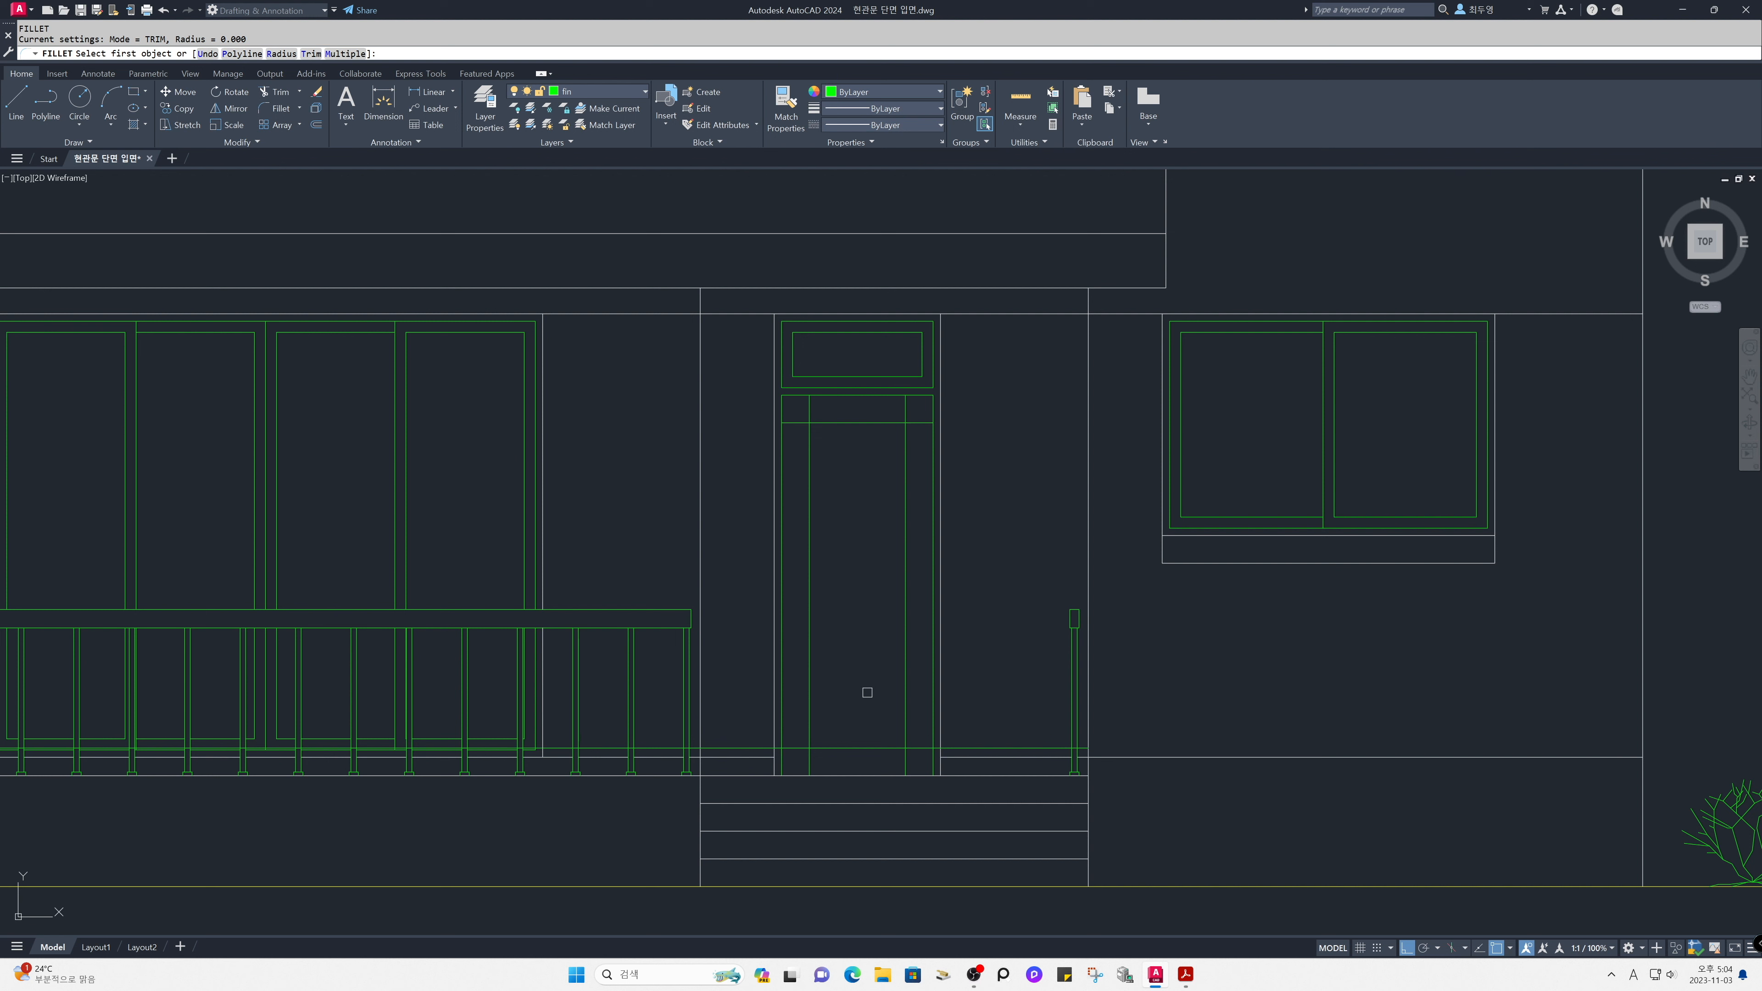
{"action": "key", "text": "Return"}
{"action": "left_click", "coordinate": [903, 727]}
{"action": "left_click", "coordinate": [880, 747]}
{"action": "left_click", "coordinate": [860, 745]}
{"action": "left_click", "coordinate": [814, 694]}
{"action": "left_click", "coordinate": [811, 530]}
{"action": "left_click", "coordinate": [877, 422]}
{"action": "left_click", "coordinate": [889, 423]}
{"action": "left_click", "coordinate": [904, 440]}
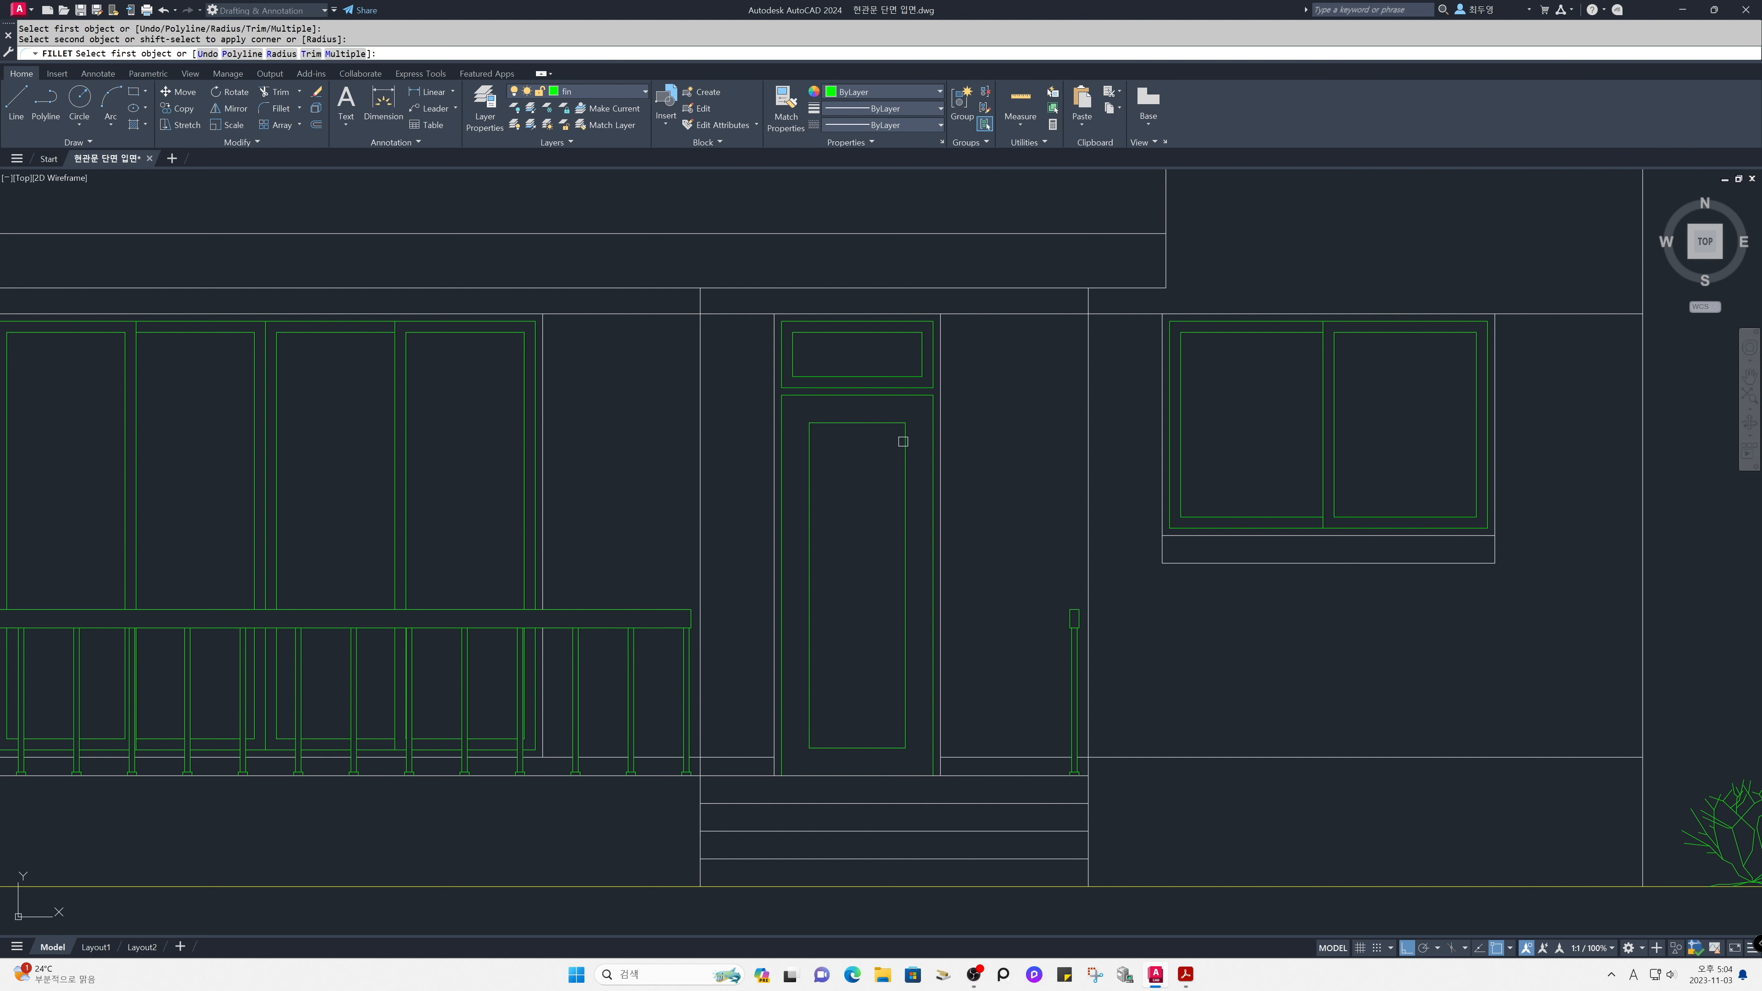
{"action": "key", "text": "Return"}
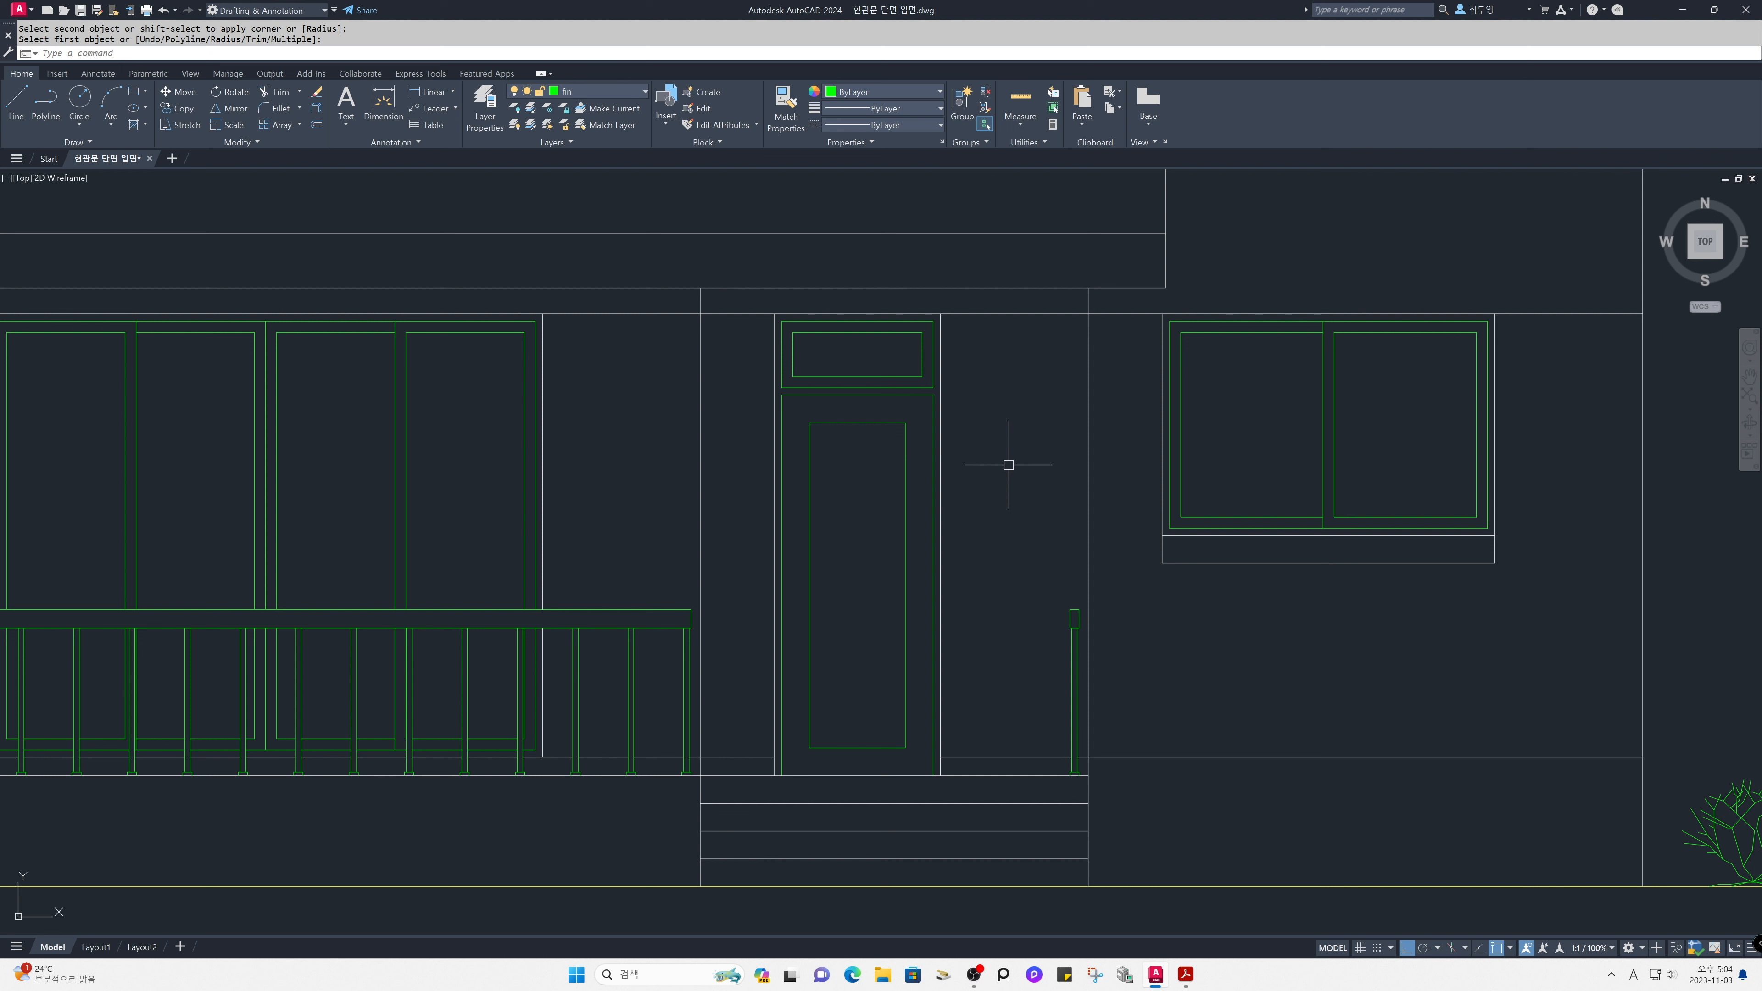
Draw a vertical line between the midpoints of the inner panel's top and bottom edges.
{"action": "type", "text": "L"}
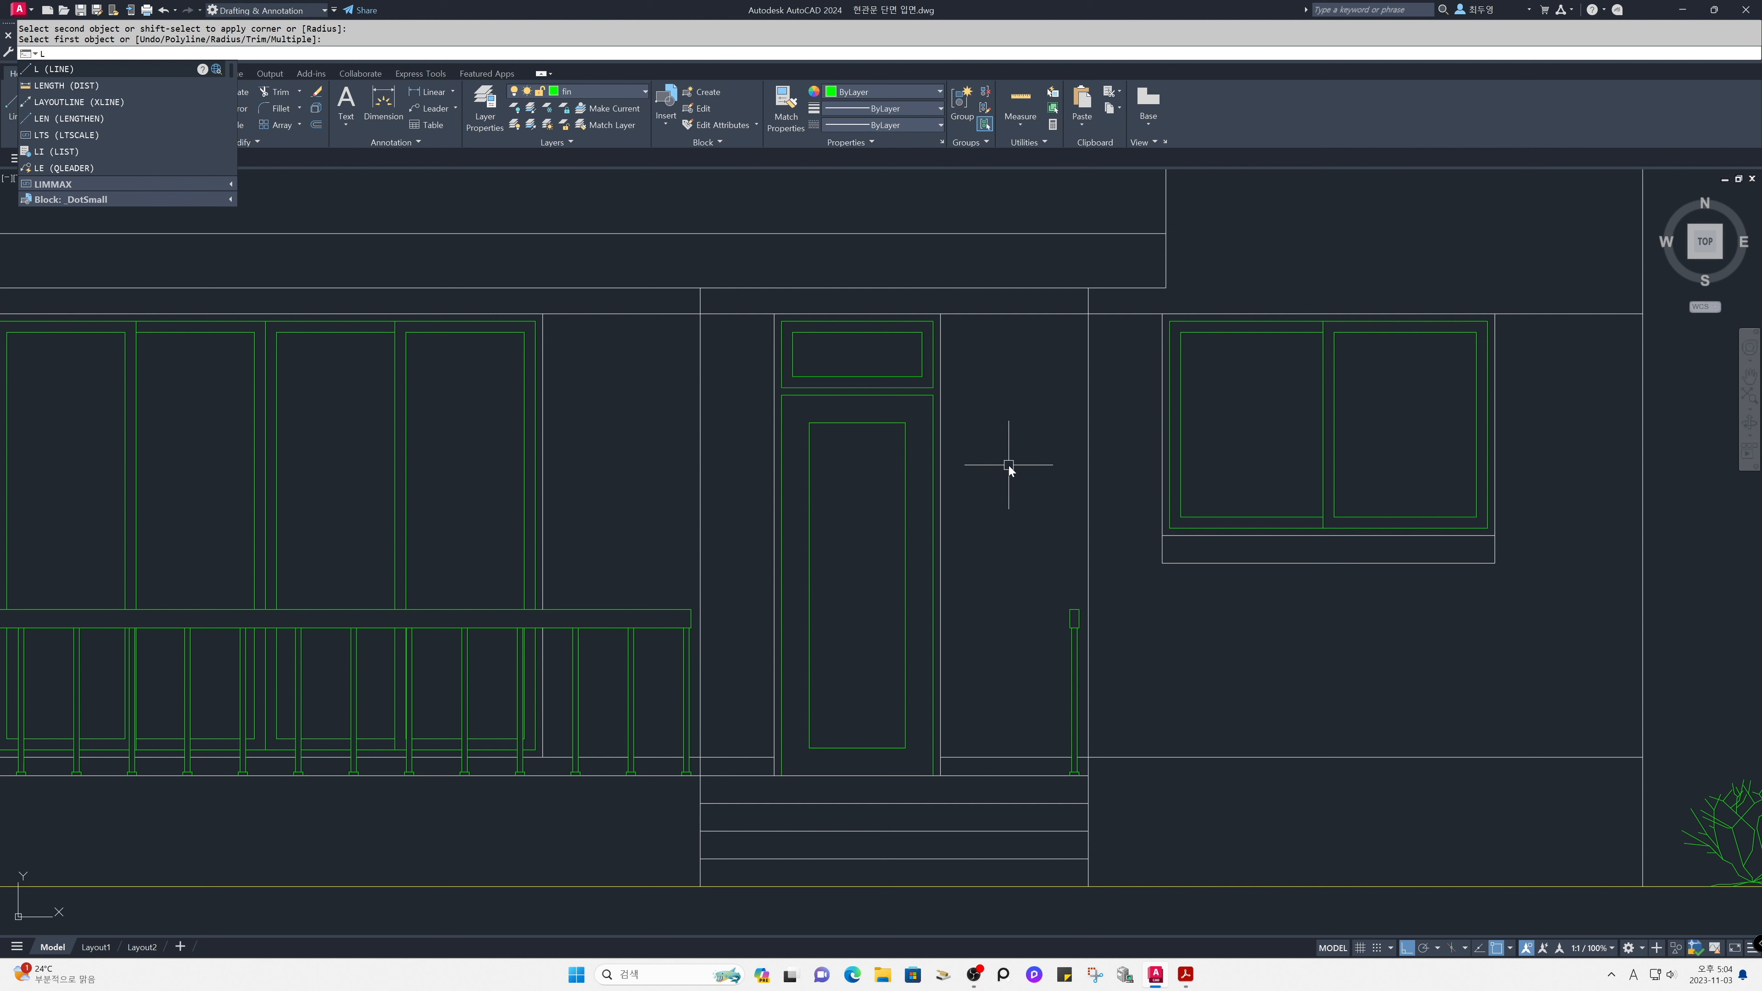
{"action": "key", "text": "Return"}
{"action": "left_click", "coordinate": [858, 423]}
{"action": "left_click", "coordinate": [858, 747]}
{"action": "key", "text": "Return"}
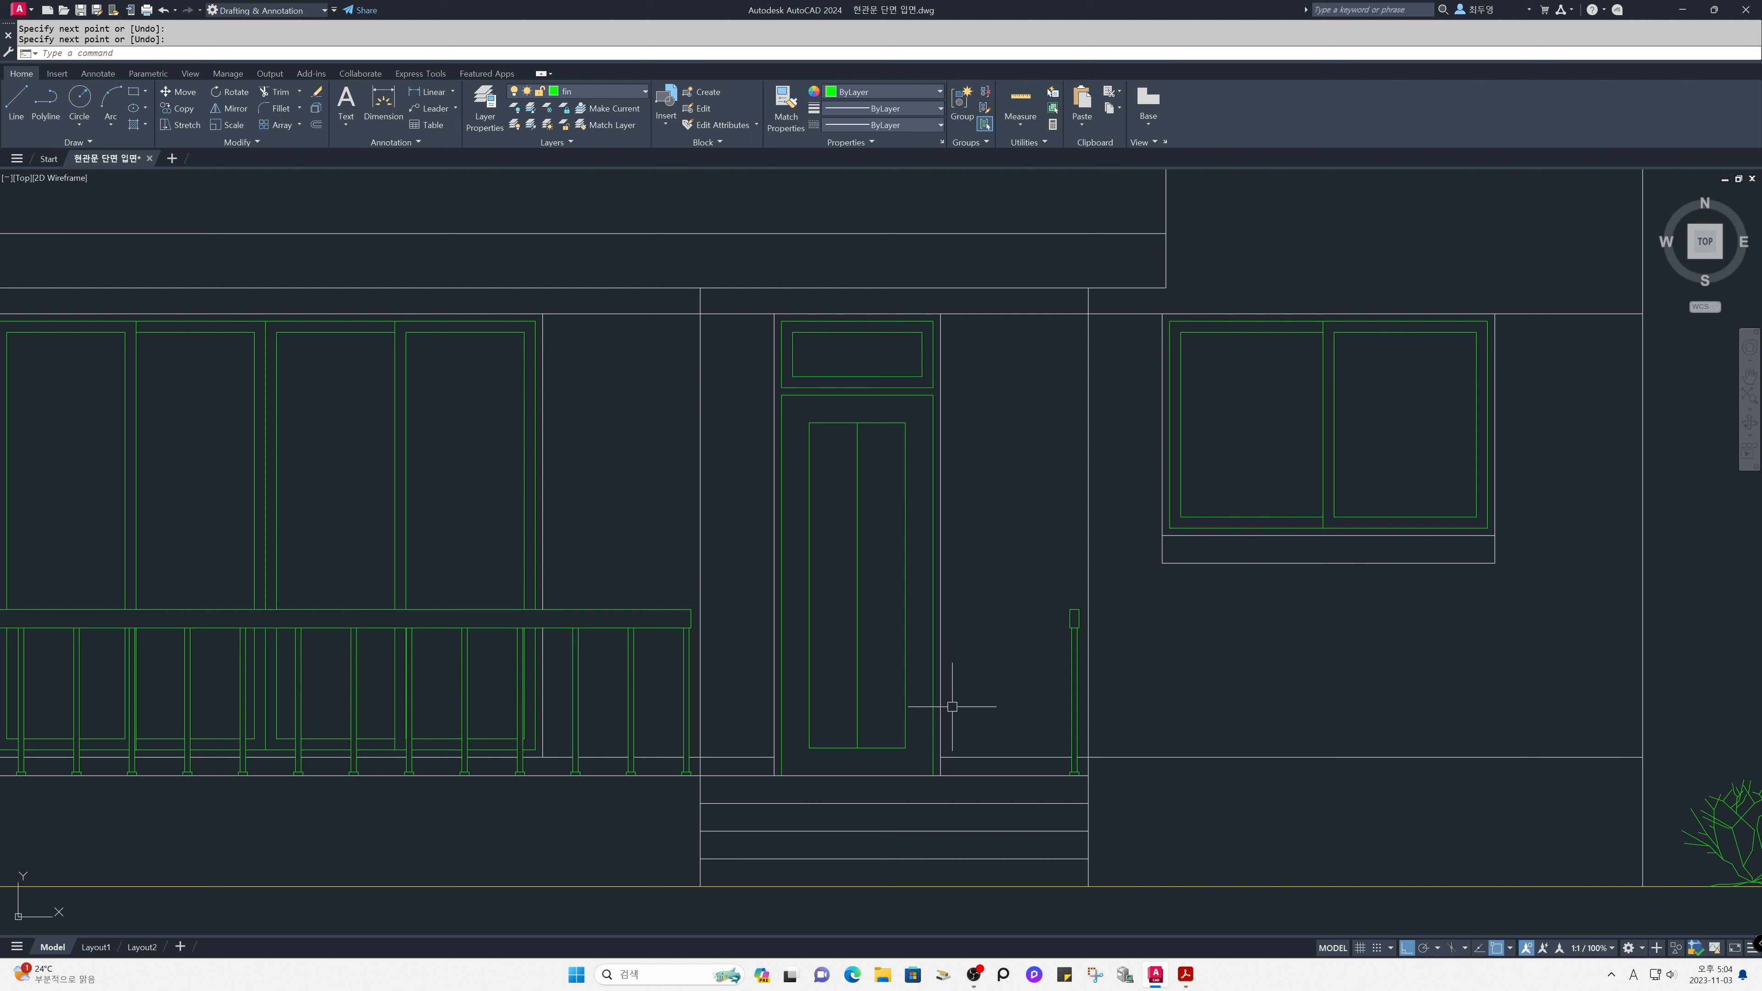
Erase the bottom edge of the door leaf's inner panel.
{"action": "type", "text": "e"}
{"action": "key", "text": "Return"}
{"action": "left_click", "coordinate": [888, 745]}
{"action": "key", "text": "Return"}
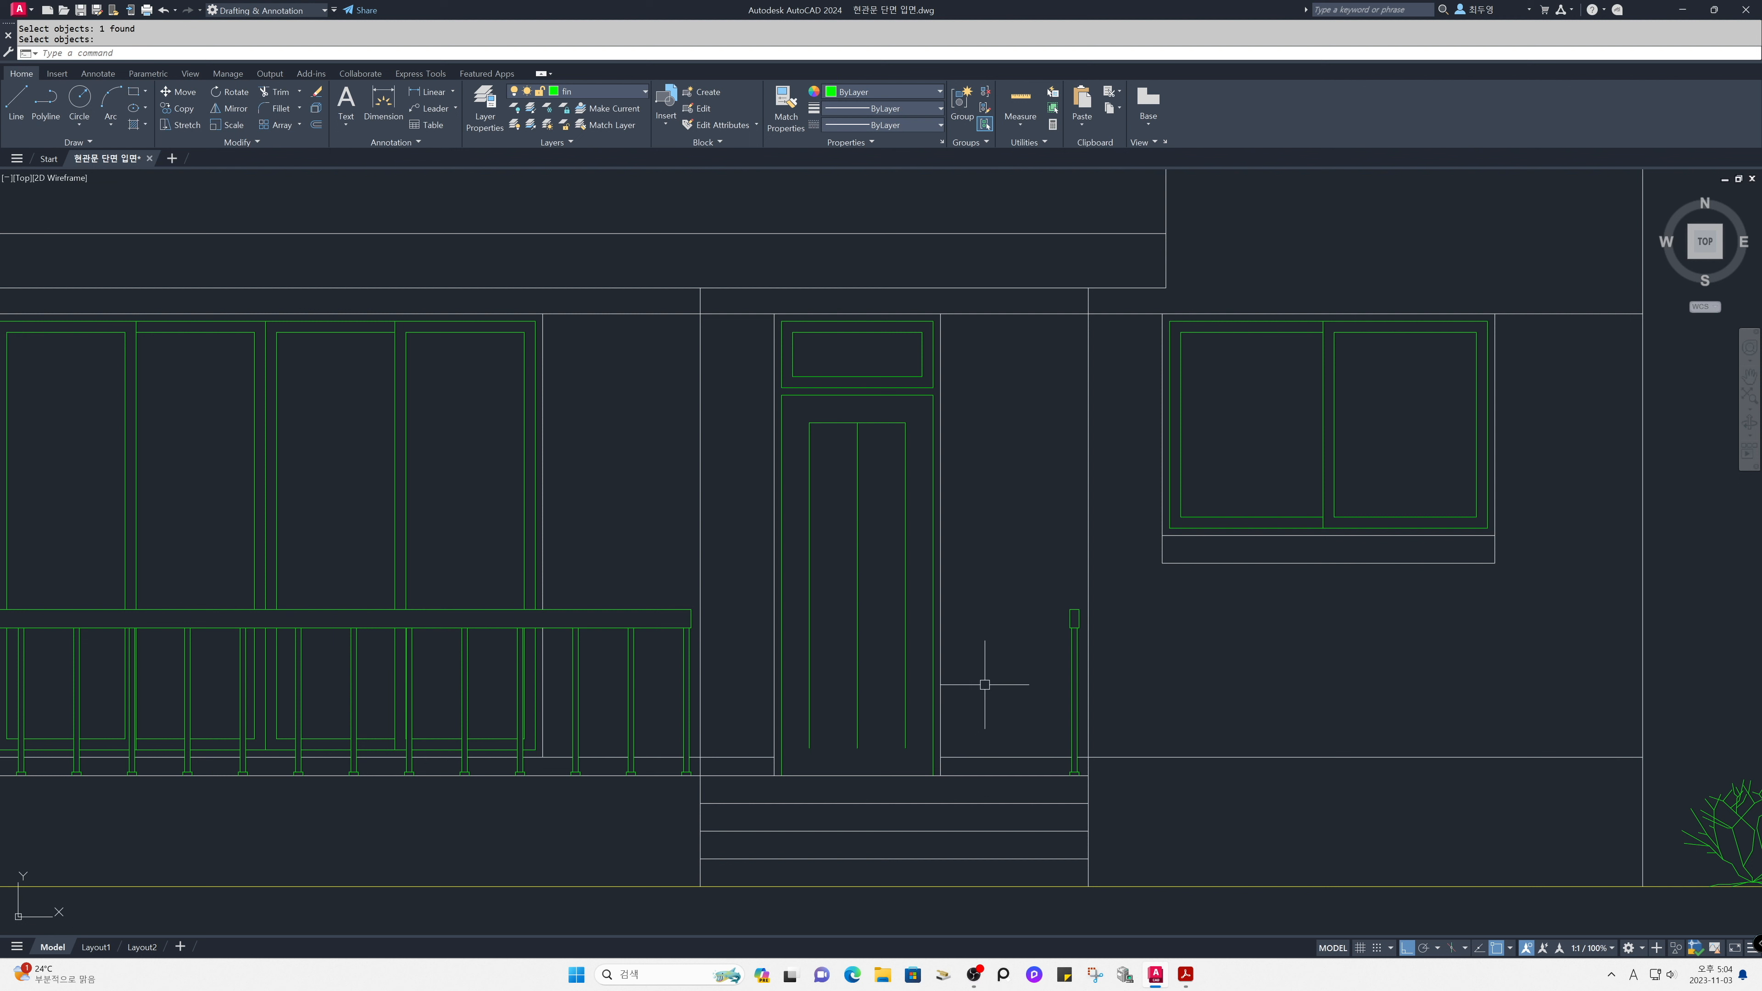
Path-array the inner panel's top edge along its left edge with the Divide method, giving seven evenly spaced horizontal lines down to the panel bottom.
{"action": "type", "text": "ar"}
{"action": "key", "text": "Return"}
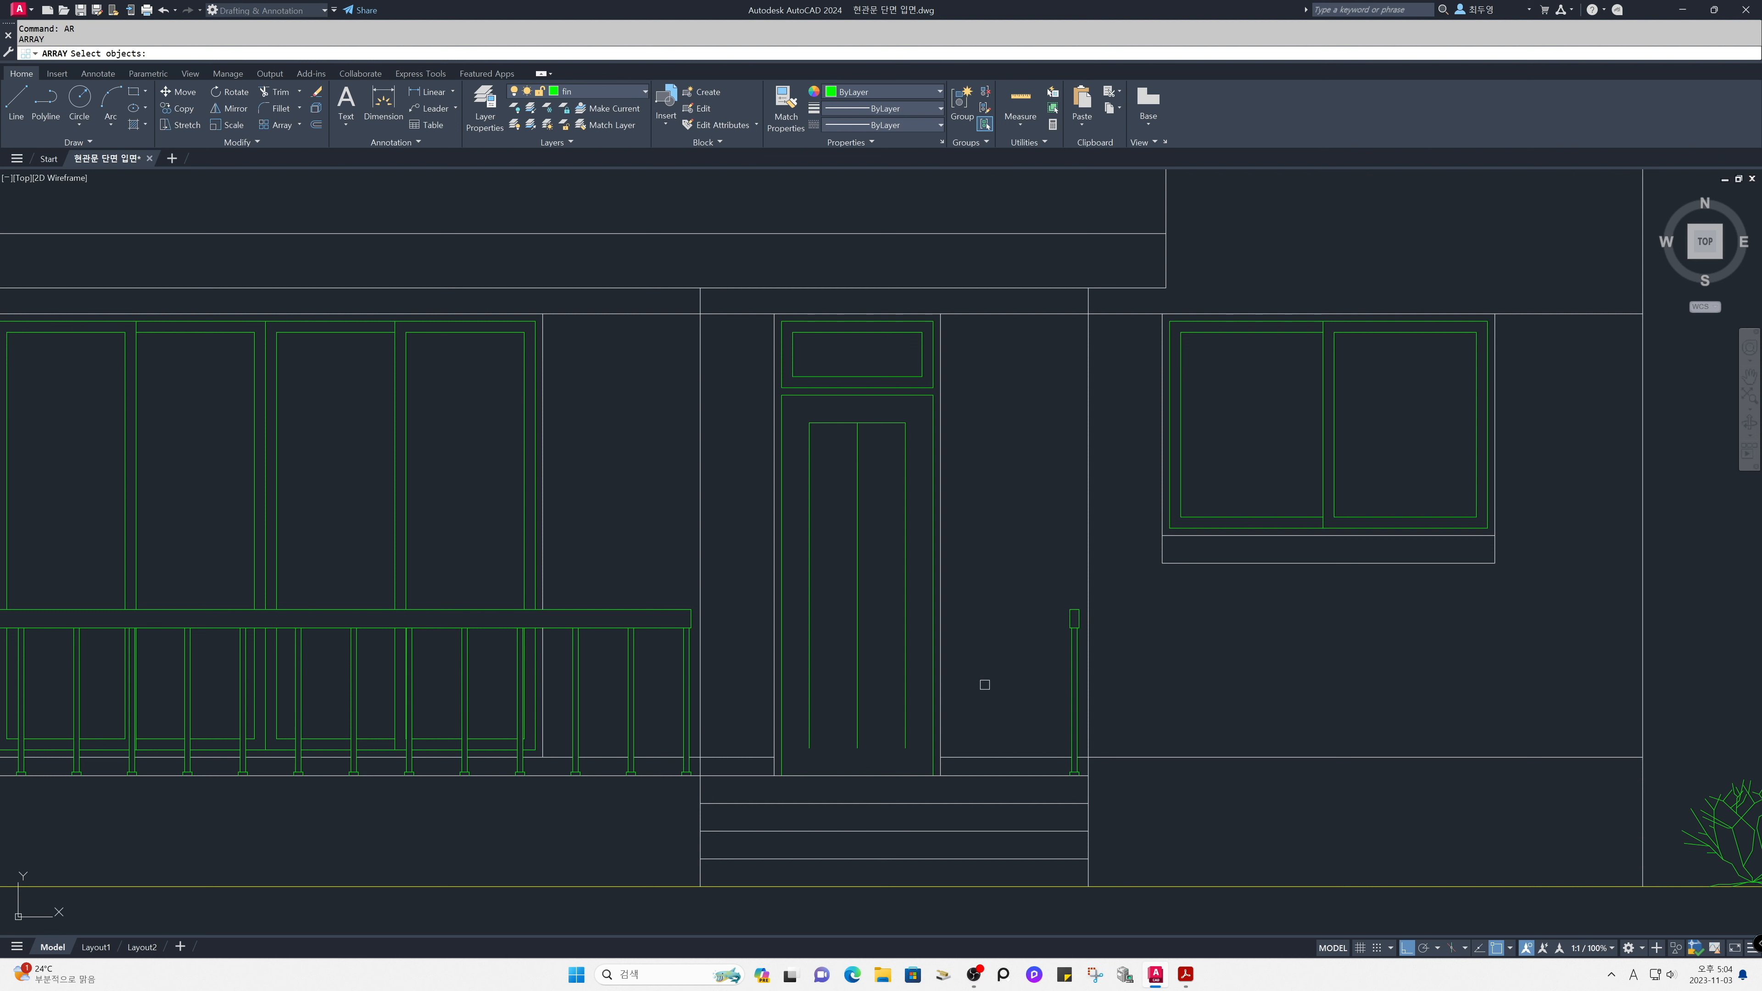
{"action": "left_click", "coordinate": [836, 423]}
{"action": "key", "text": "Return"}
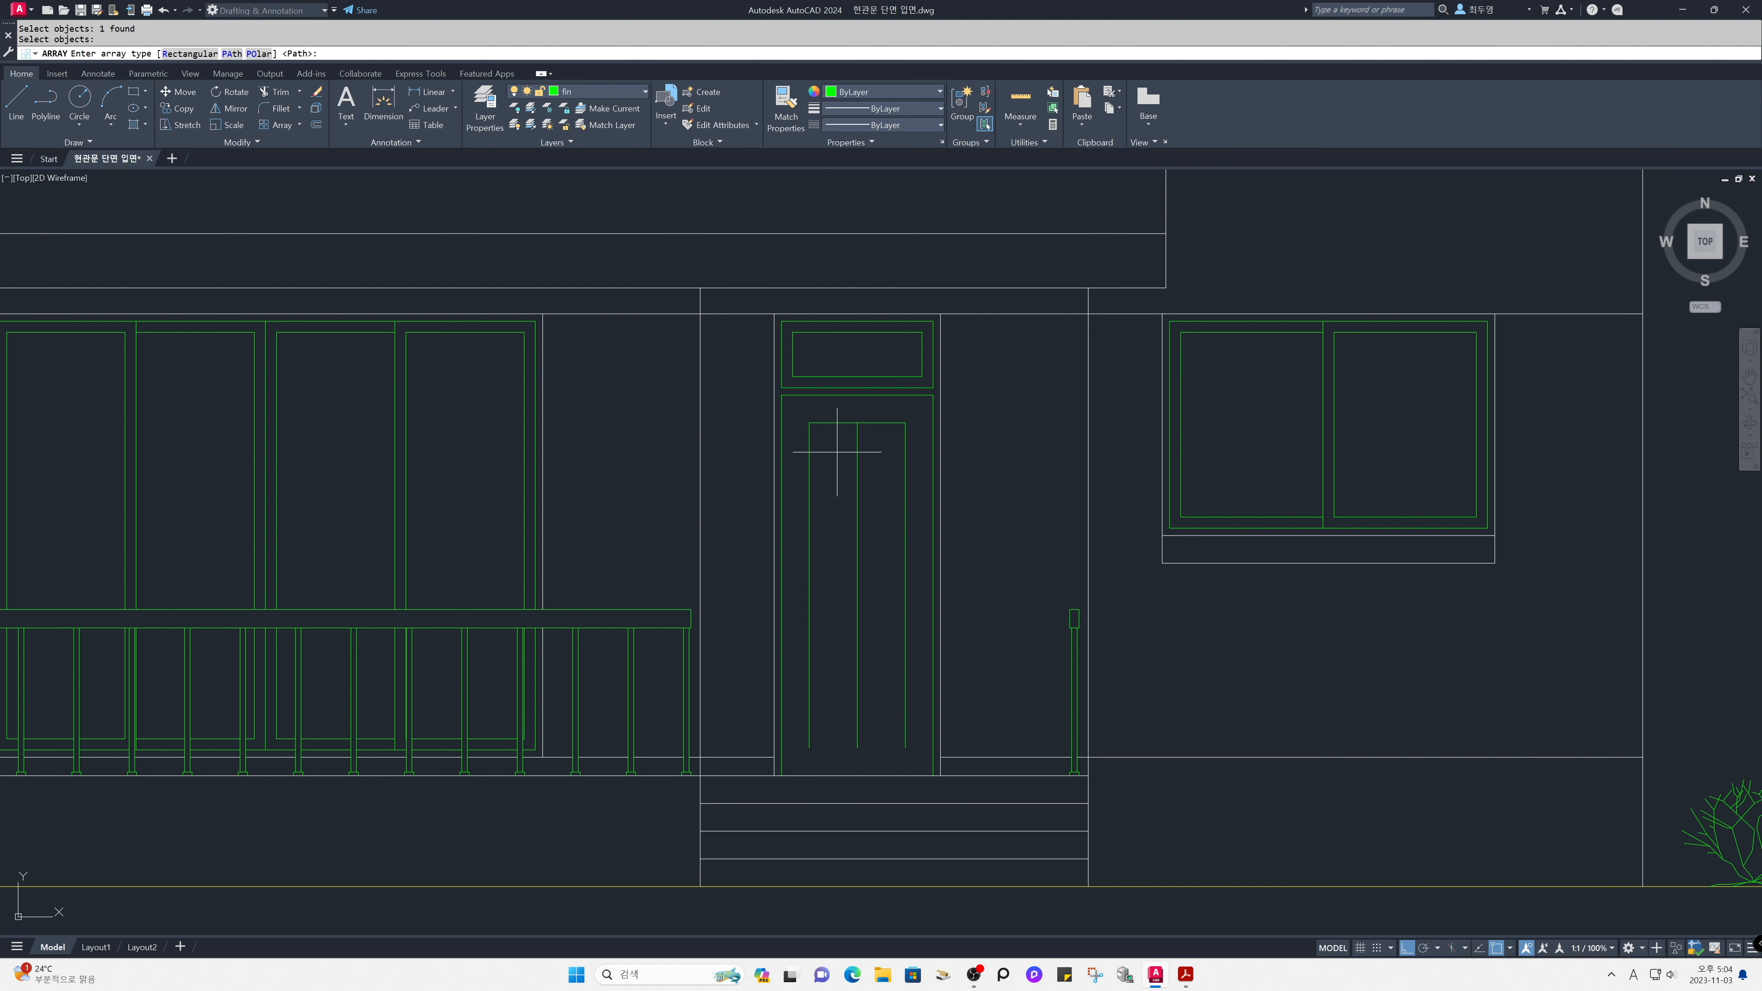
{"action": "key", "text": "Return"}
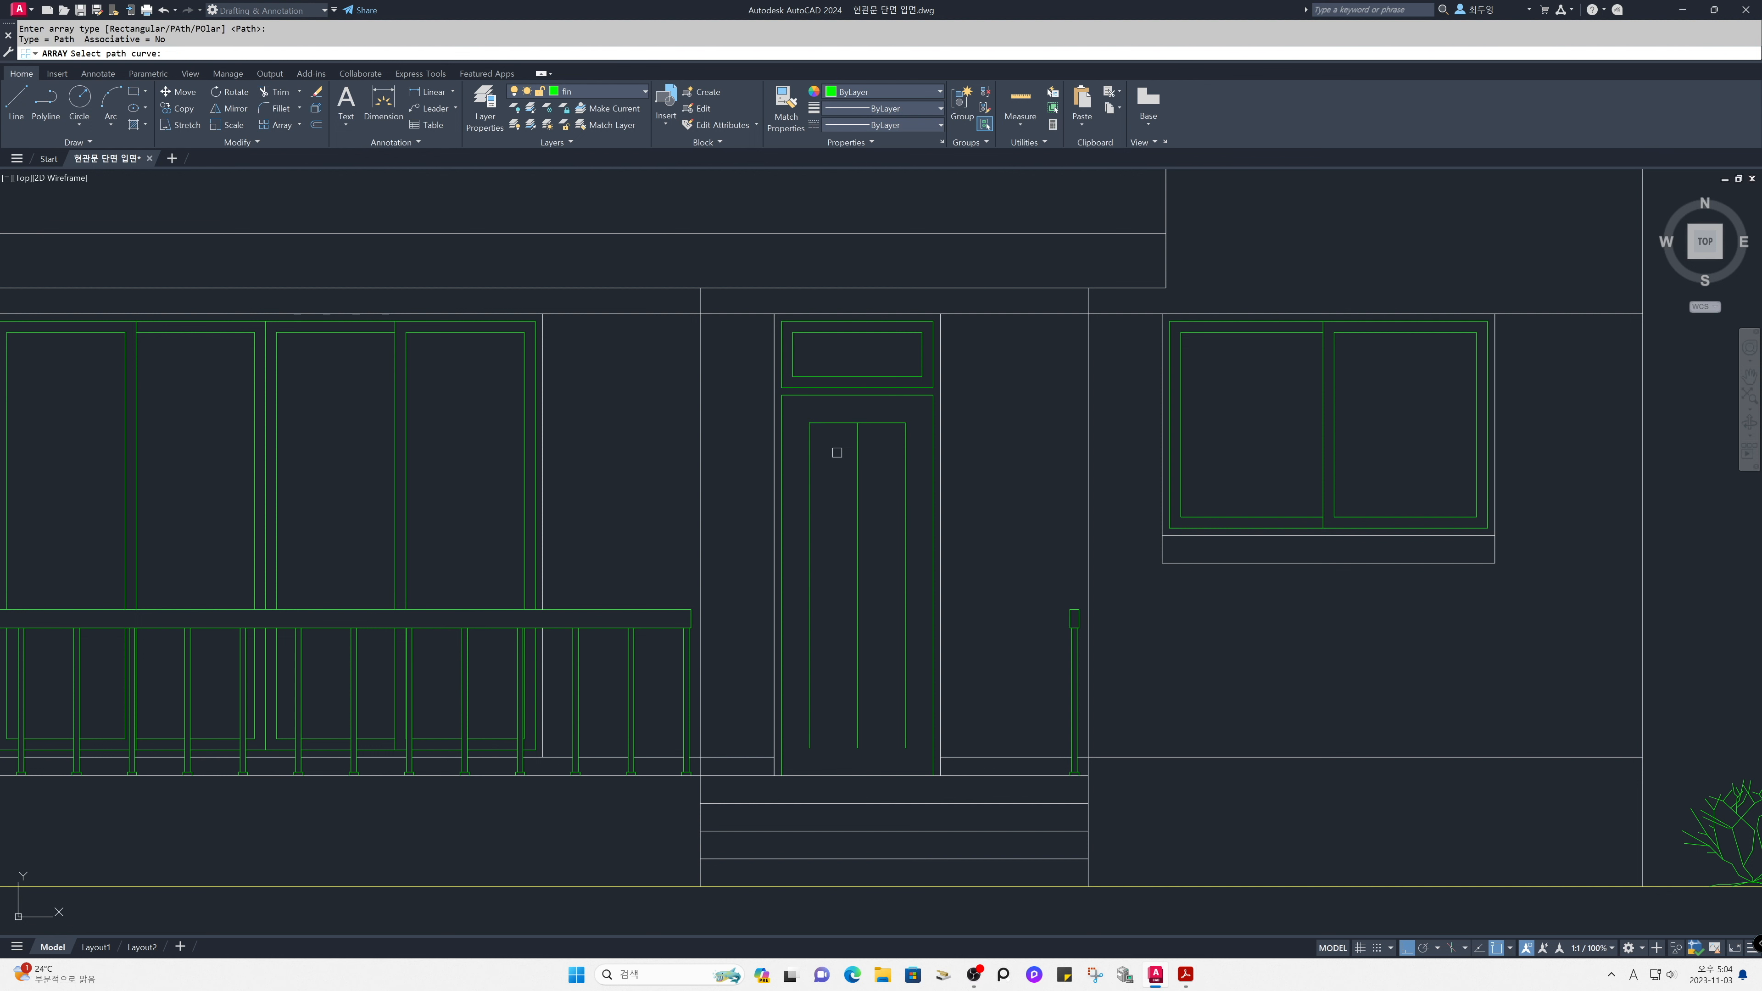
{"action": "left_click", "coordinate": [809, 454]}
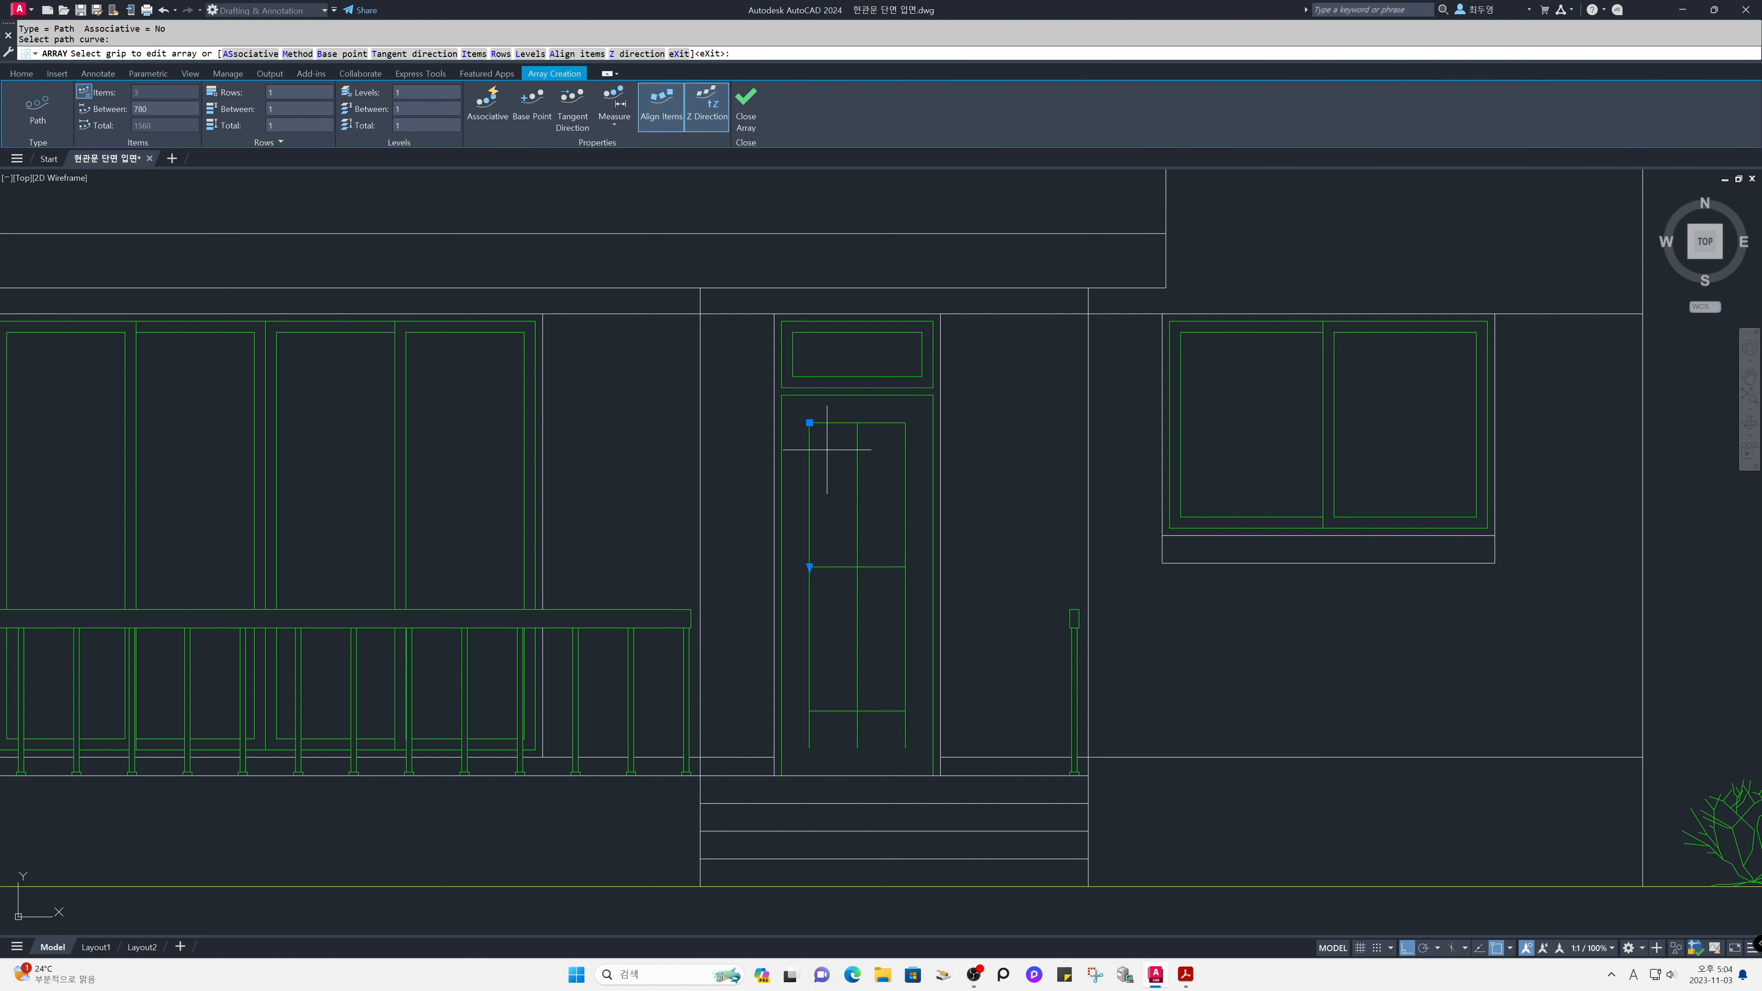
{"action": "left_click", "coordinate": [622, 122]}
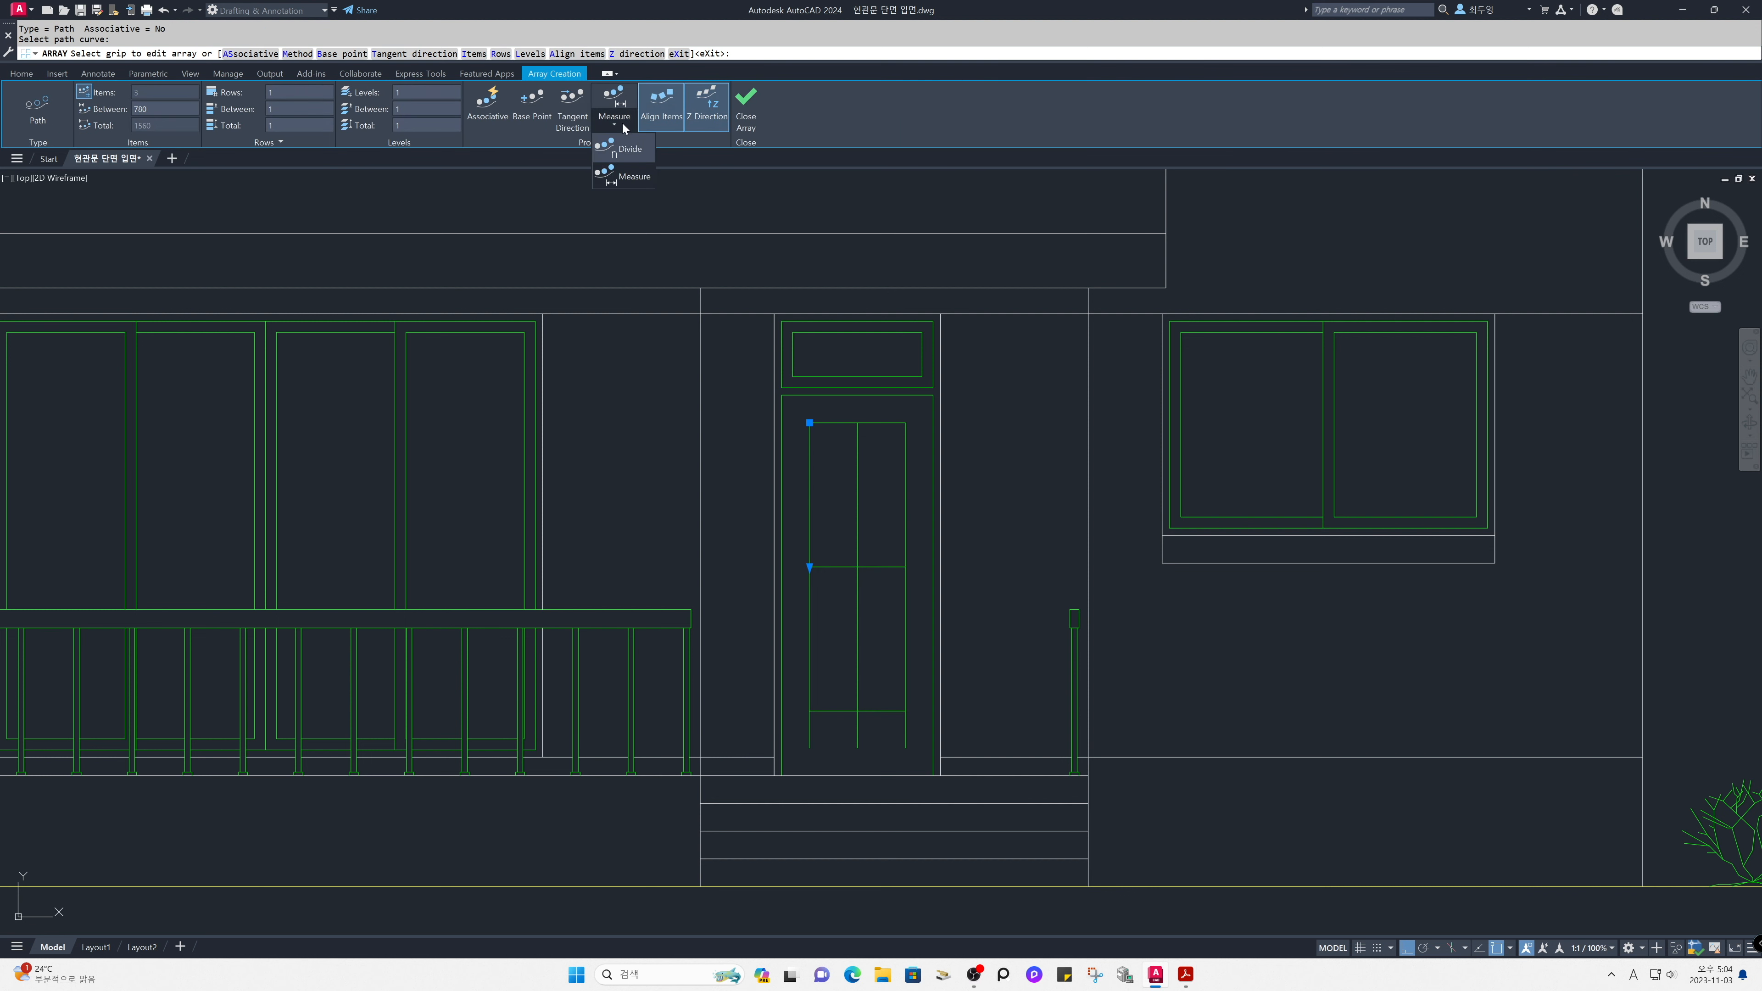
{"action": "left_click", "coordinate": [630, 151]}
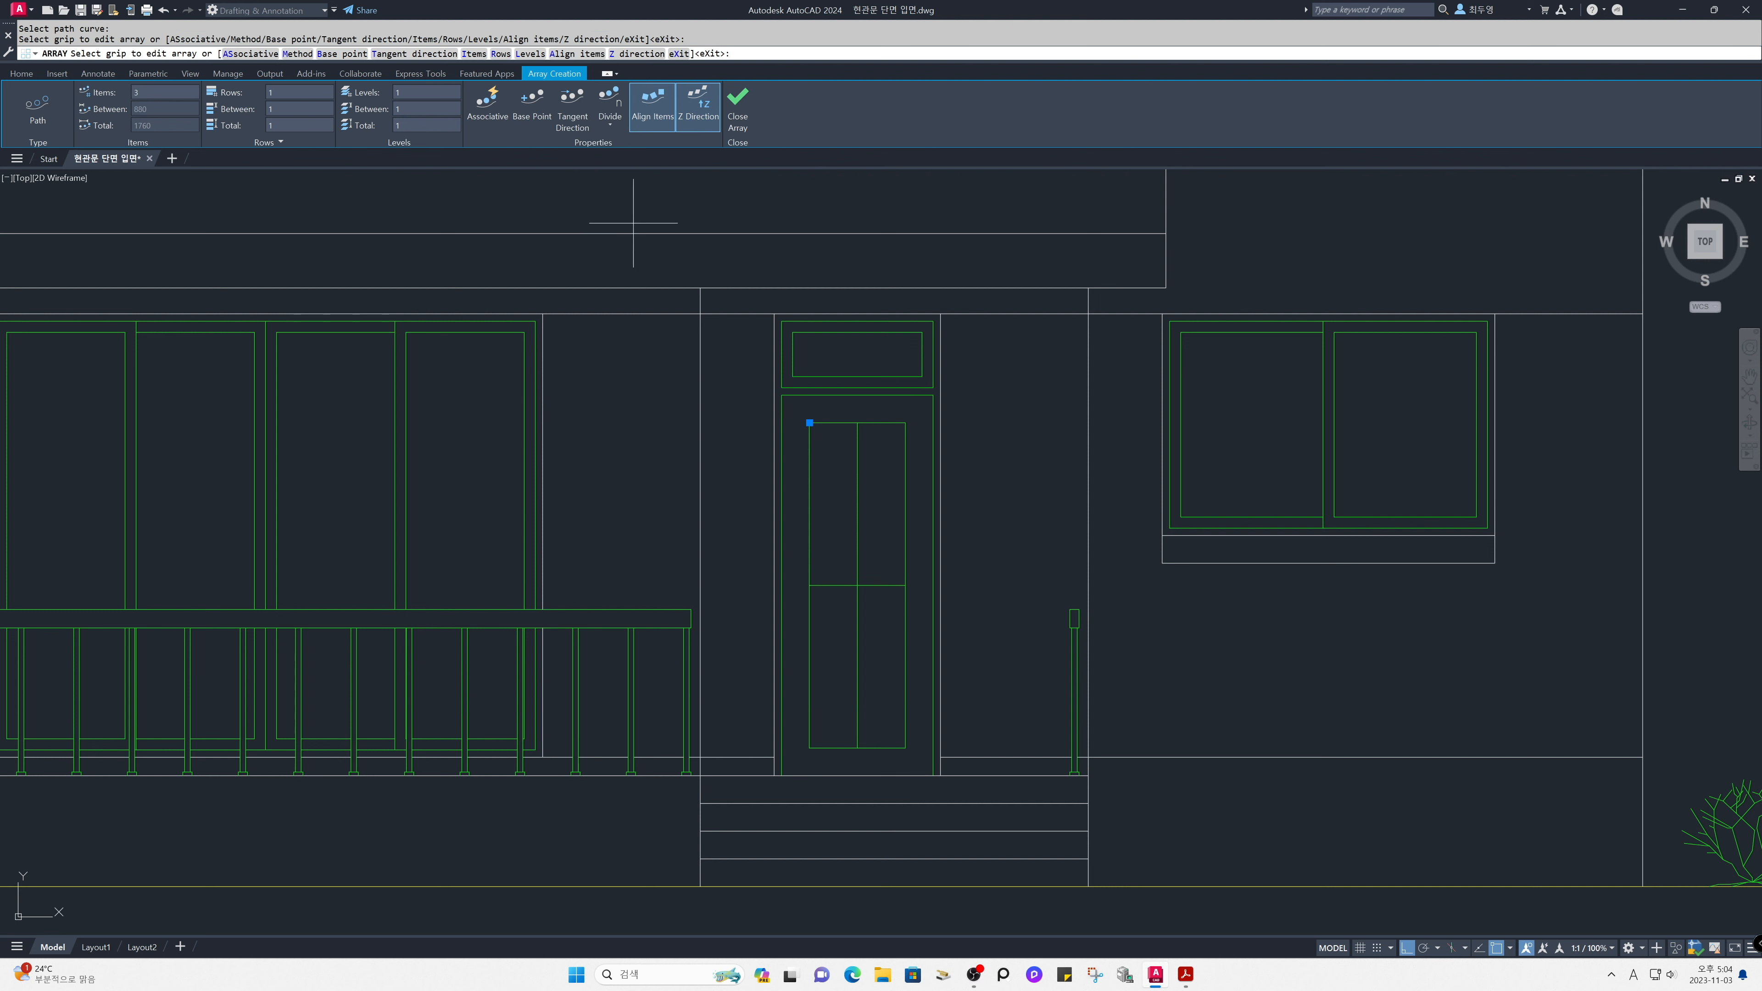
{"action": "left_click", "coordinate": [163, 92]}
{"action": "key", "text": "Return"}
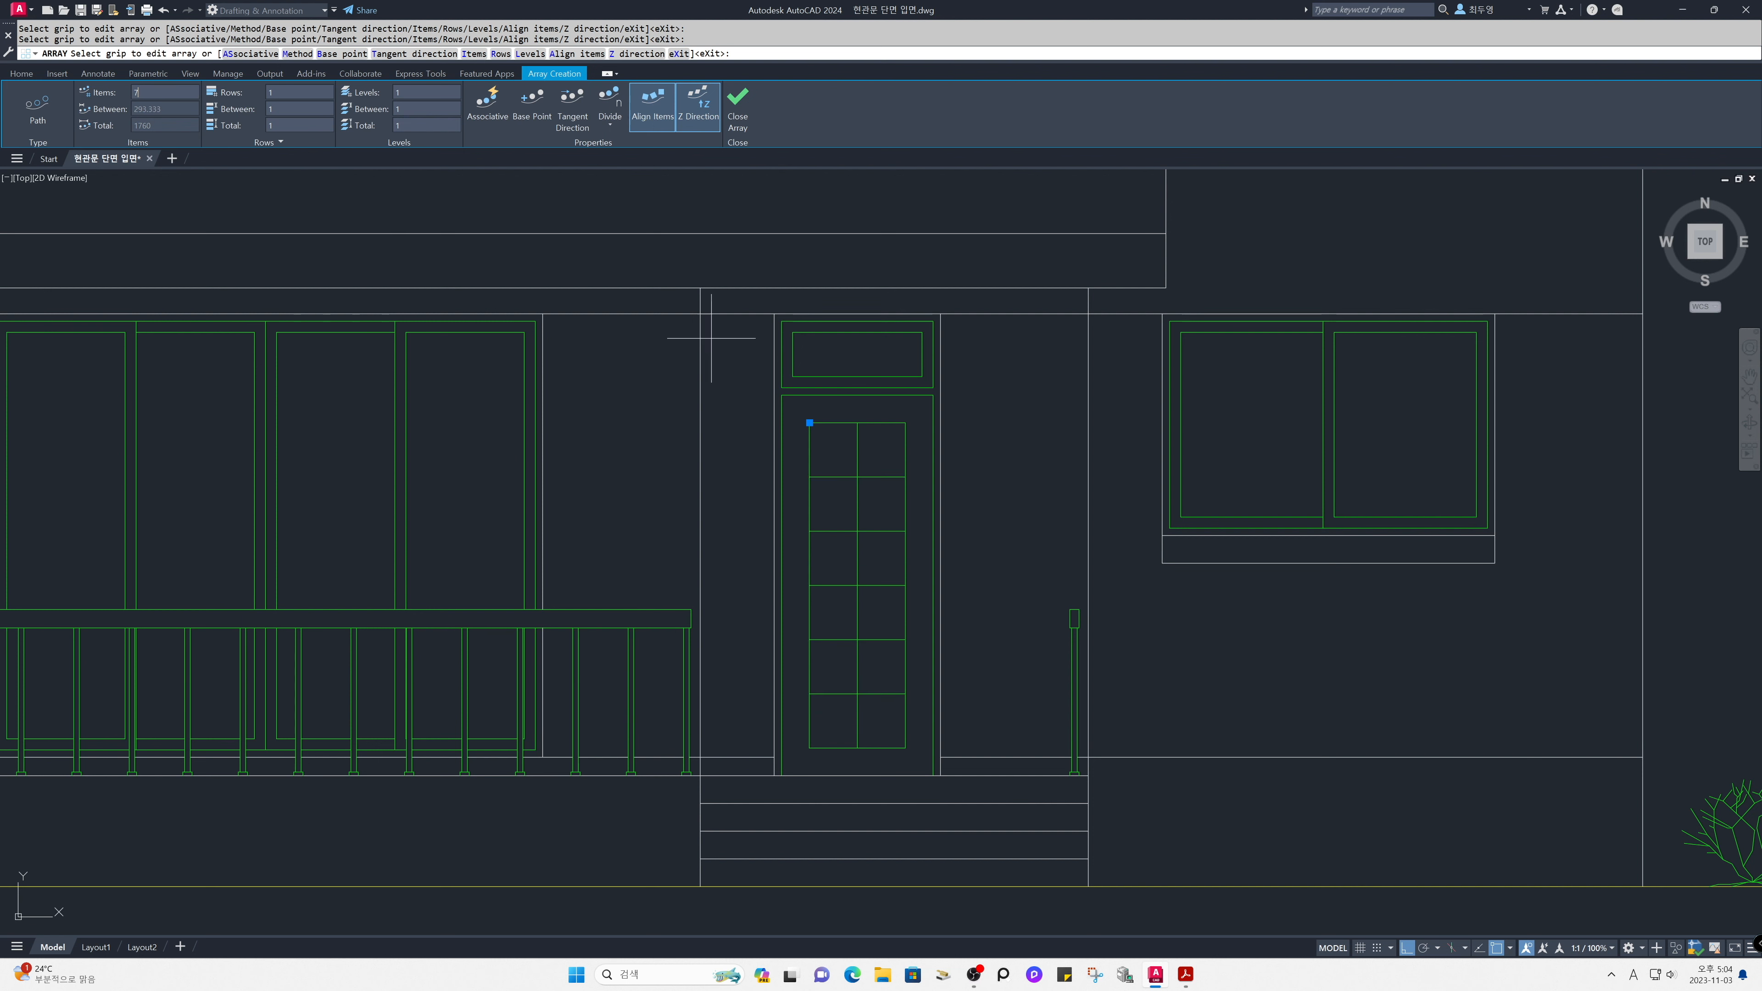
{"action": "left_click", "coordinate": [742, 118]}
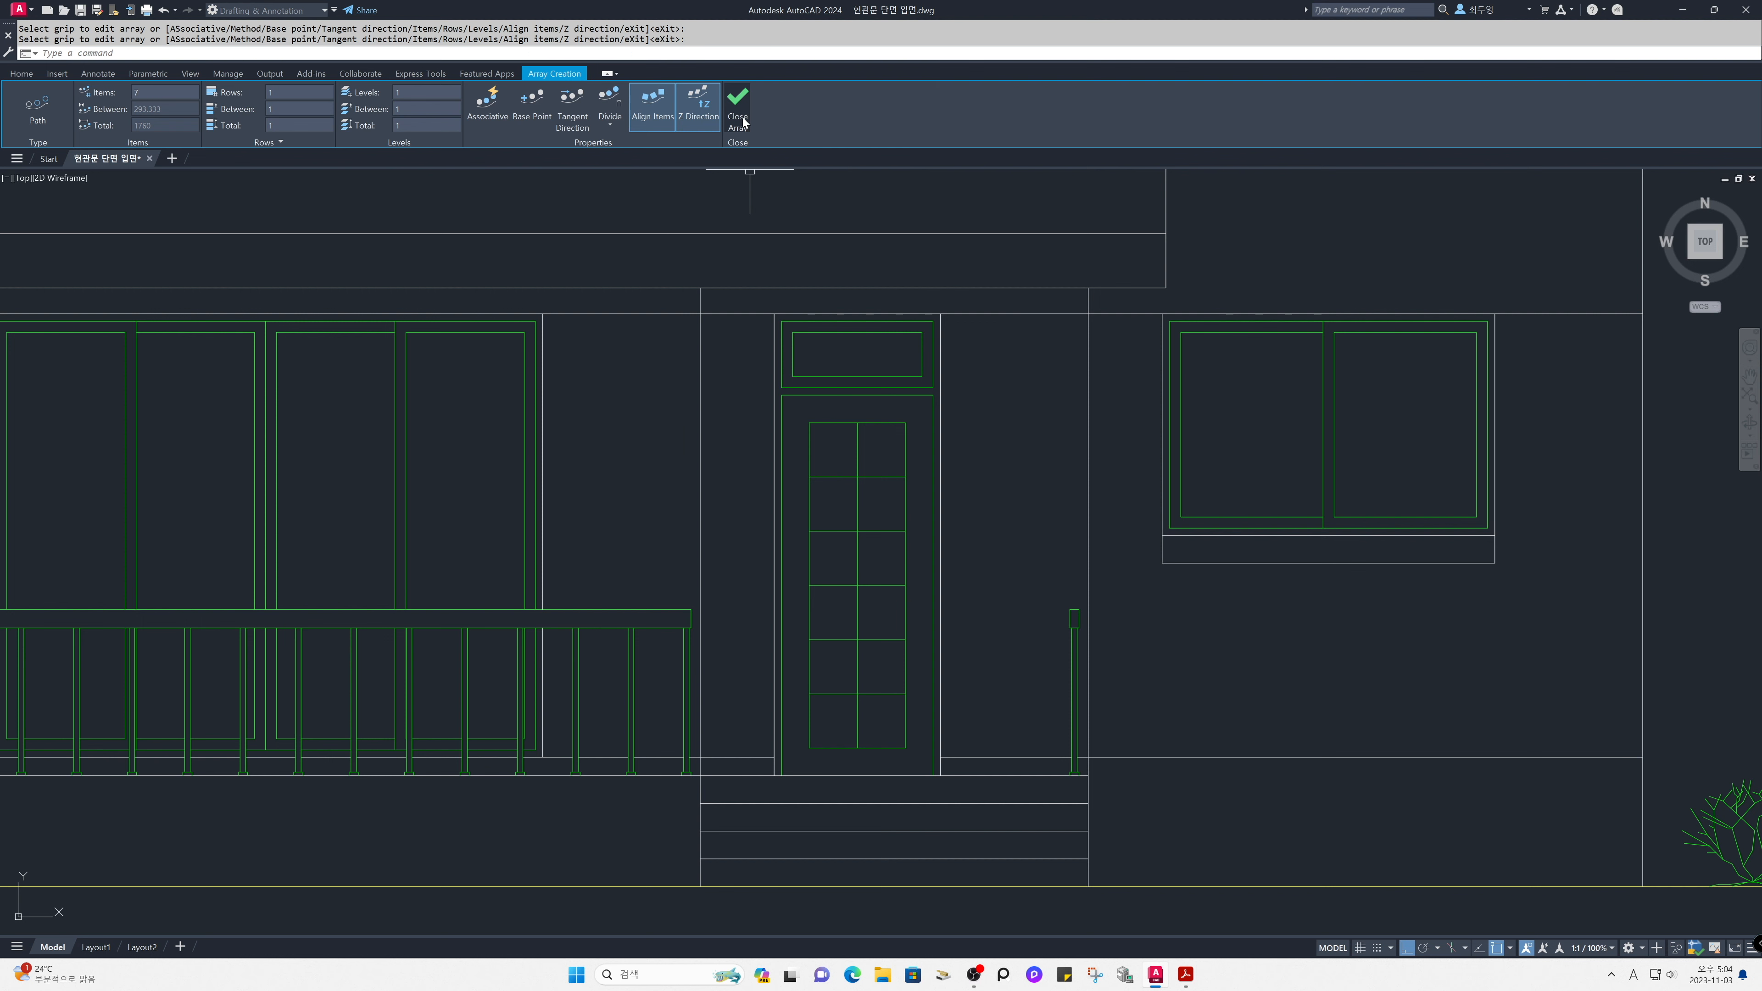
Move the inner panel's vertical centre line and five intermediate horizontal lines to the hat layer.
{"action": "left_click", "coordinate": [885, 709]}
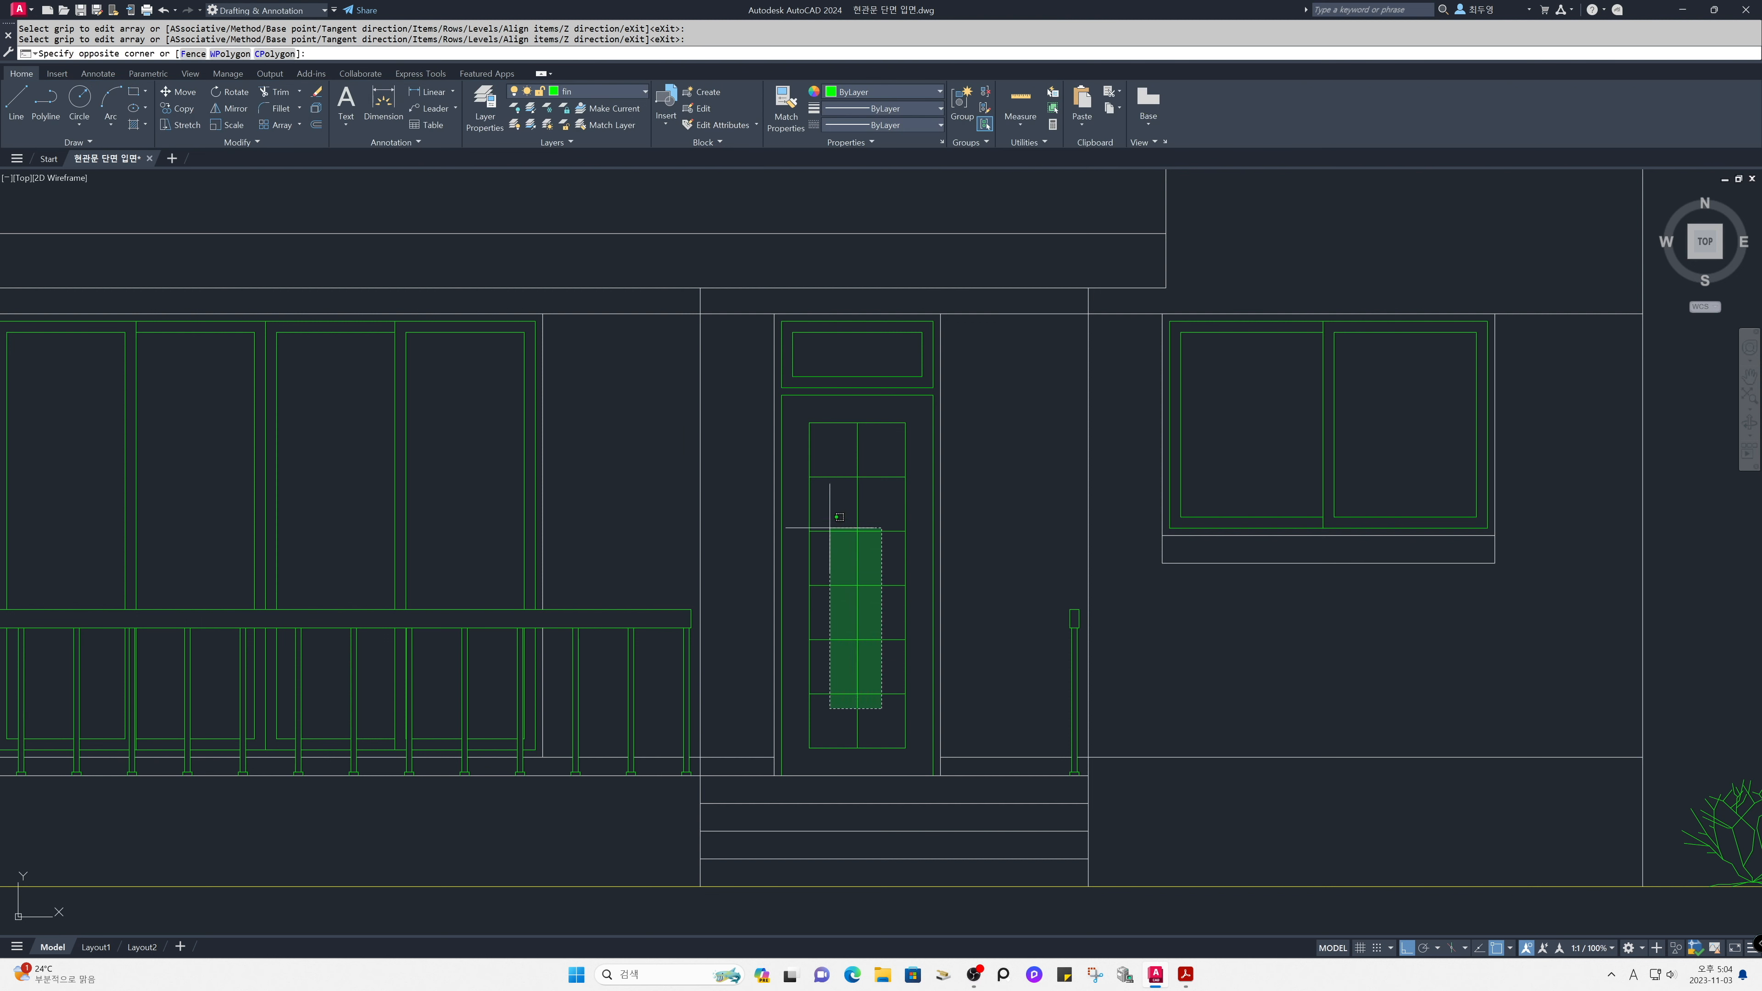
{"action": "left_click", "coordinate": [827, 464]}
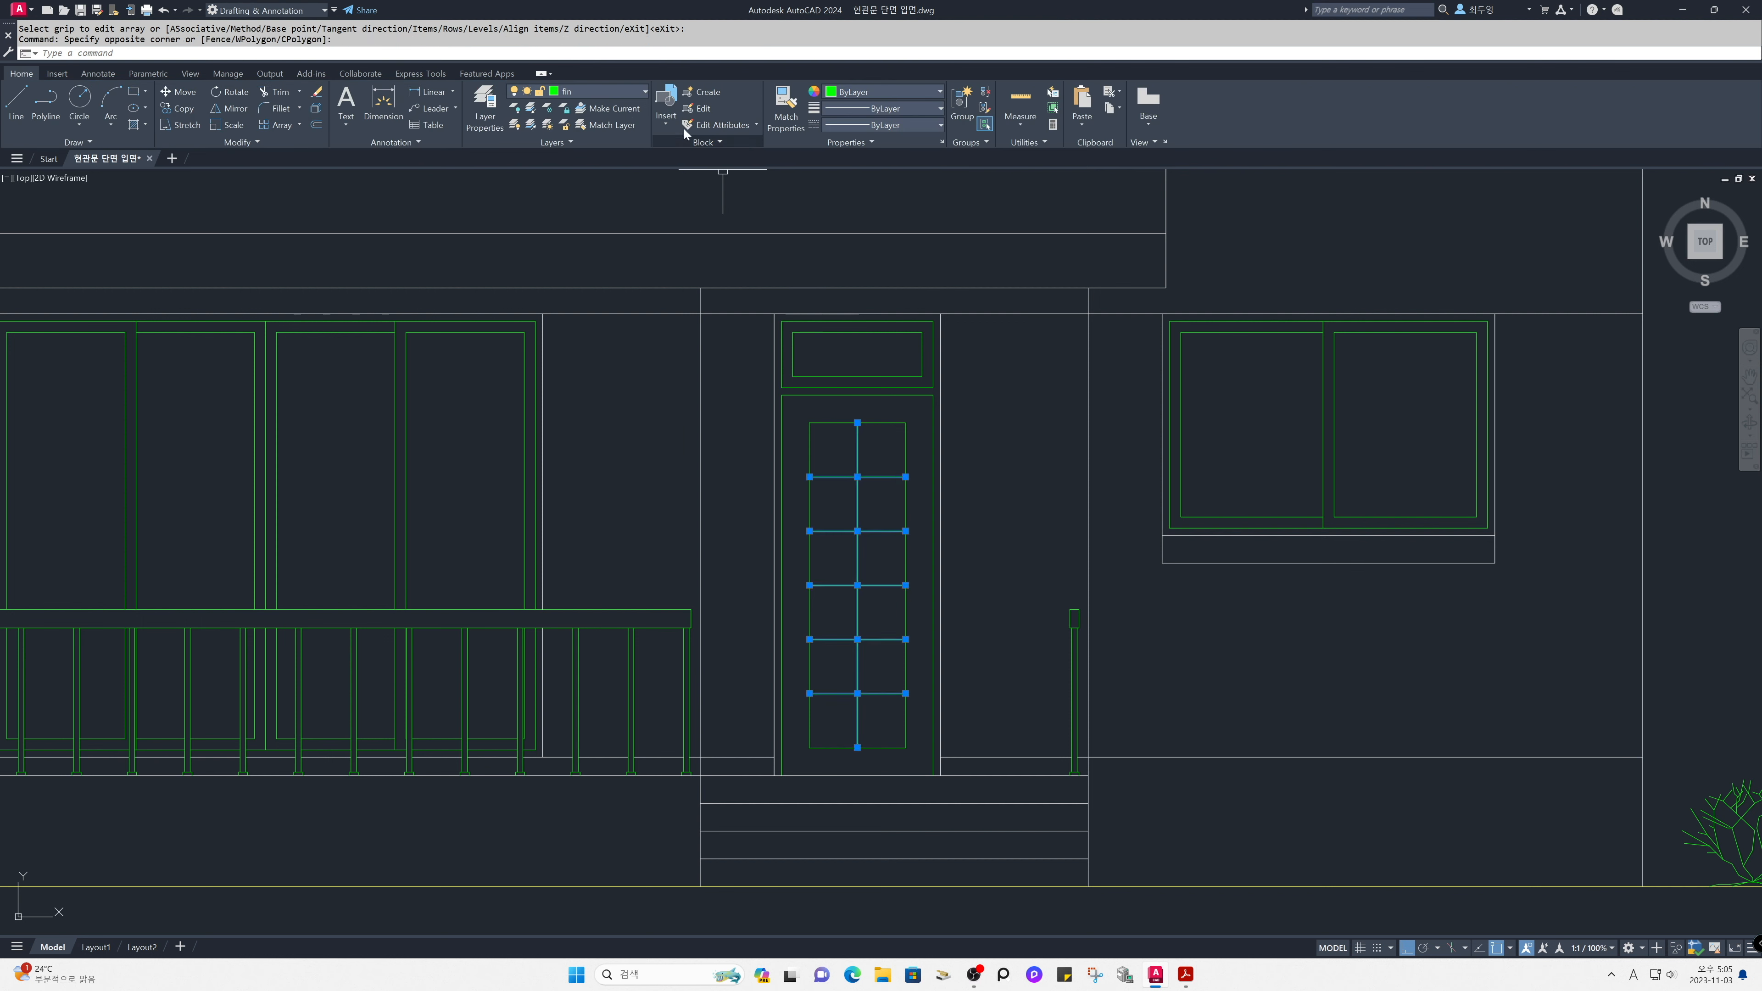
{"action": "left_click", "coordinate": [644, 92]}
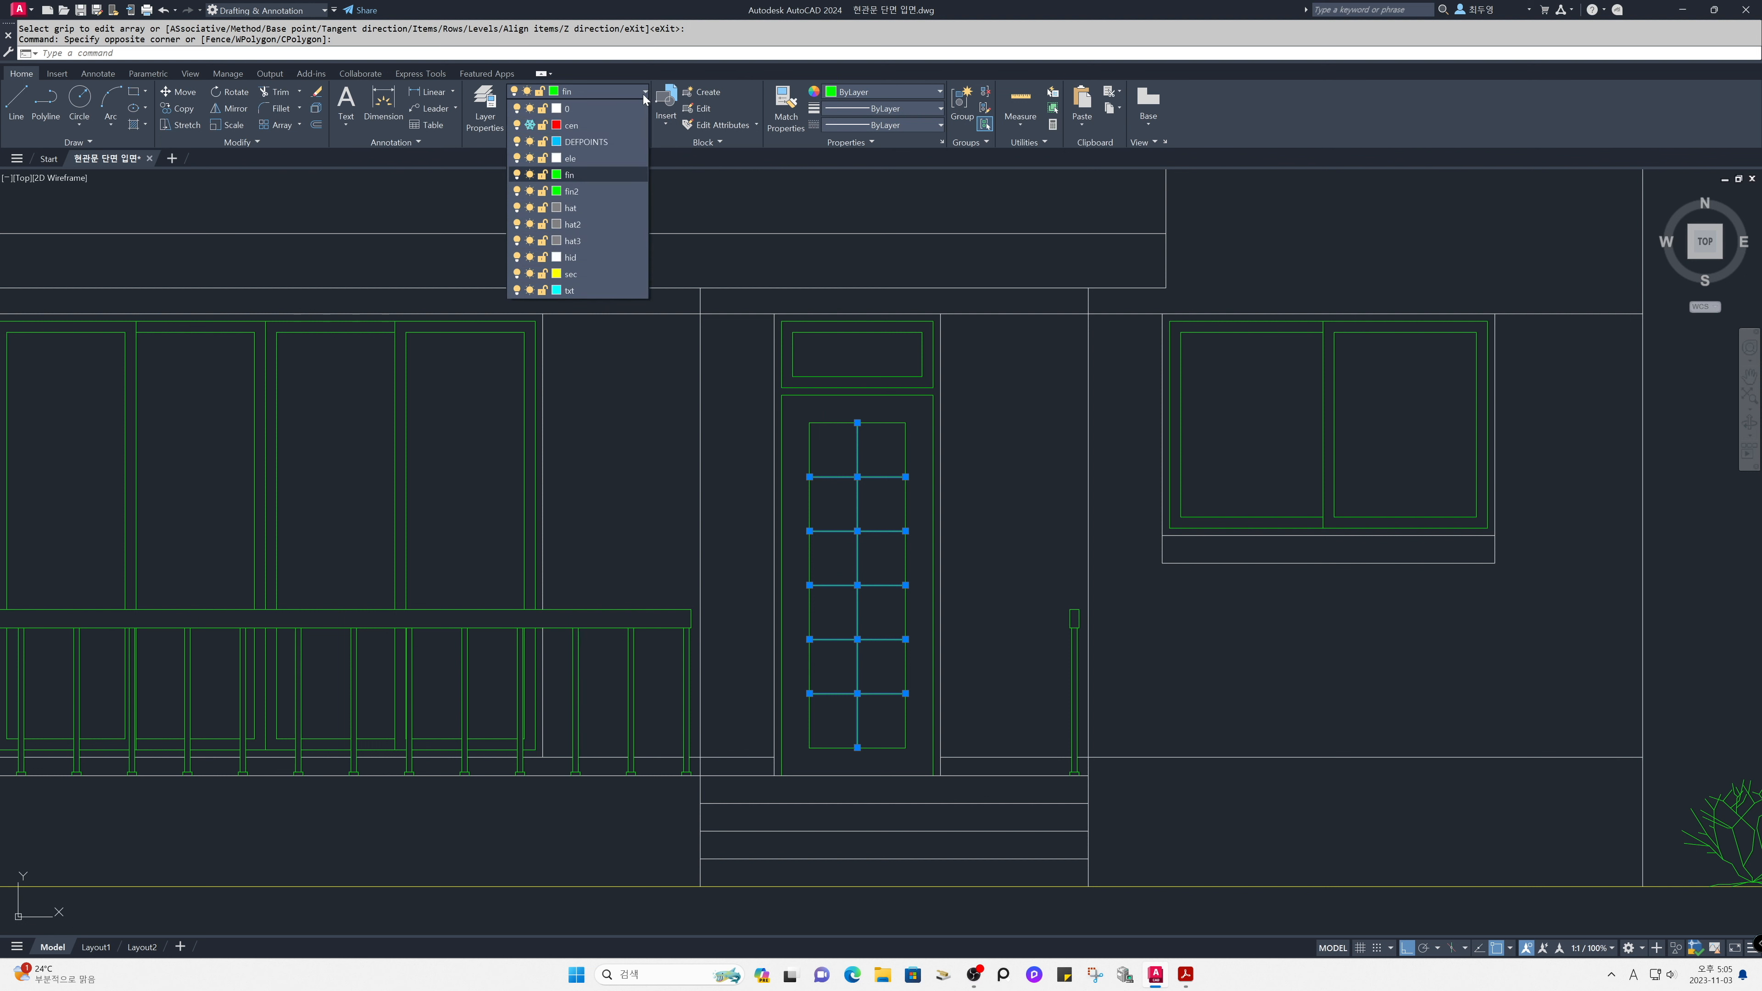
{"action": "left_click", "coordinate": [612, 208]}
{"action": "key", "text": "Escape"}
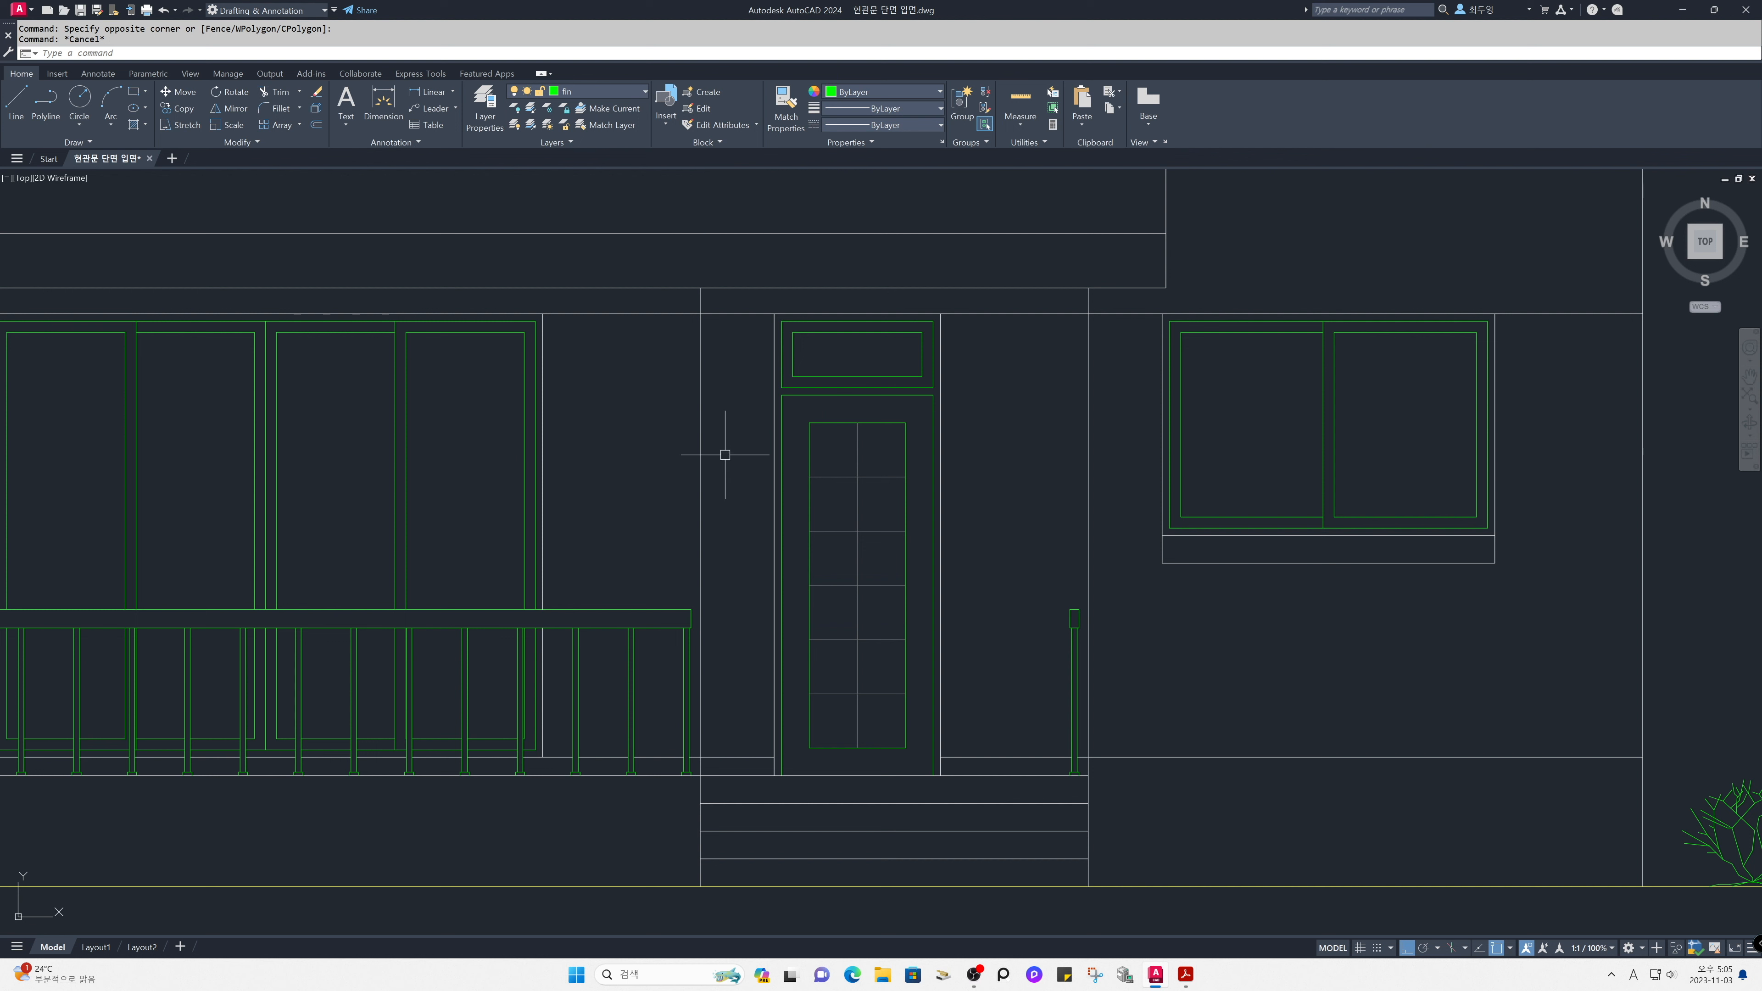
Offset the floor line below the front door upward by 900 to locate the door knob height.
{"action": "type", "text": "o"}
{"action": "key", "text": "Return"}
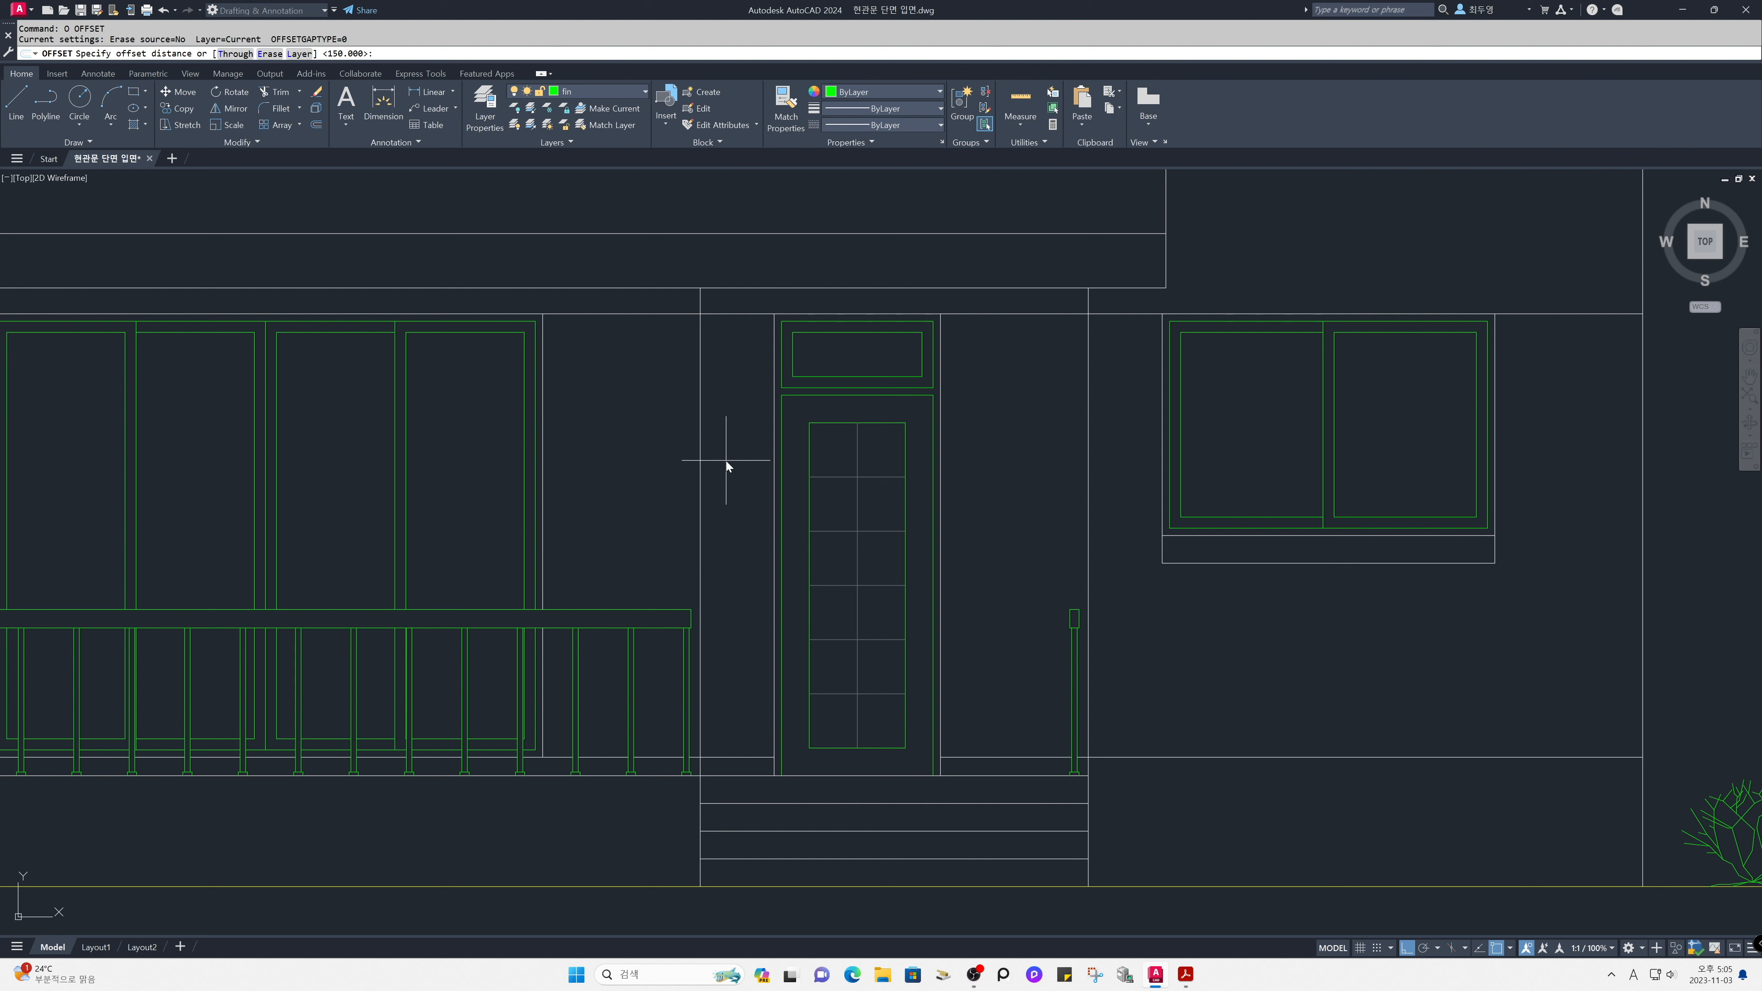
{"action": "key", "text": "Return"}
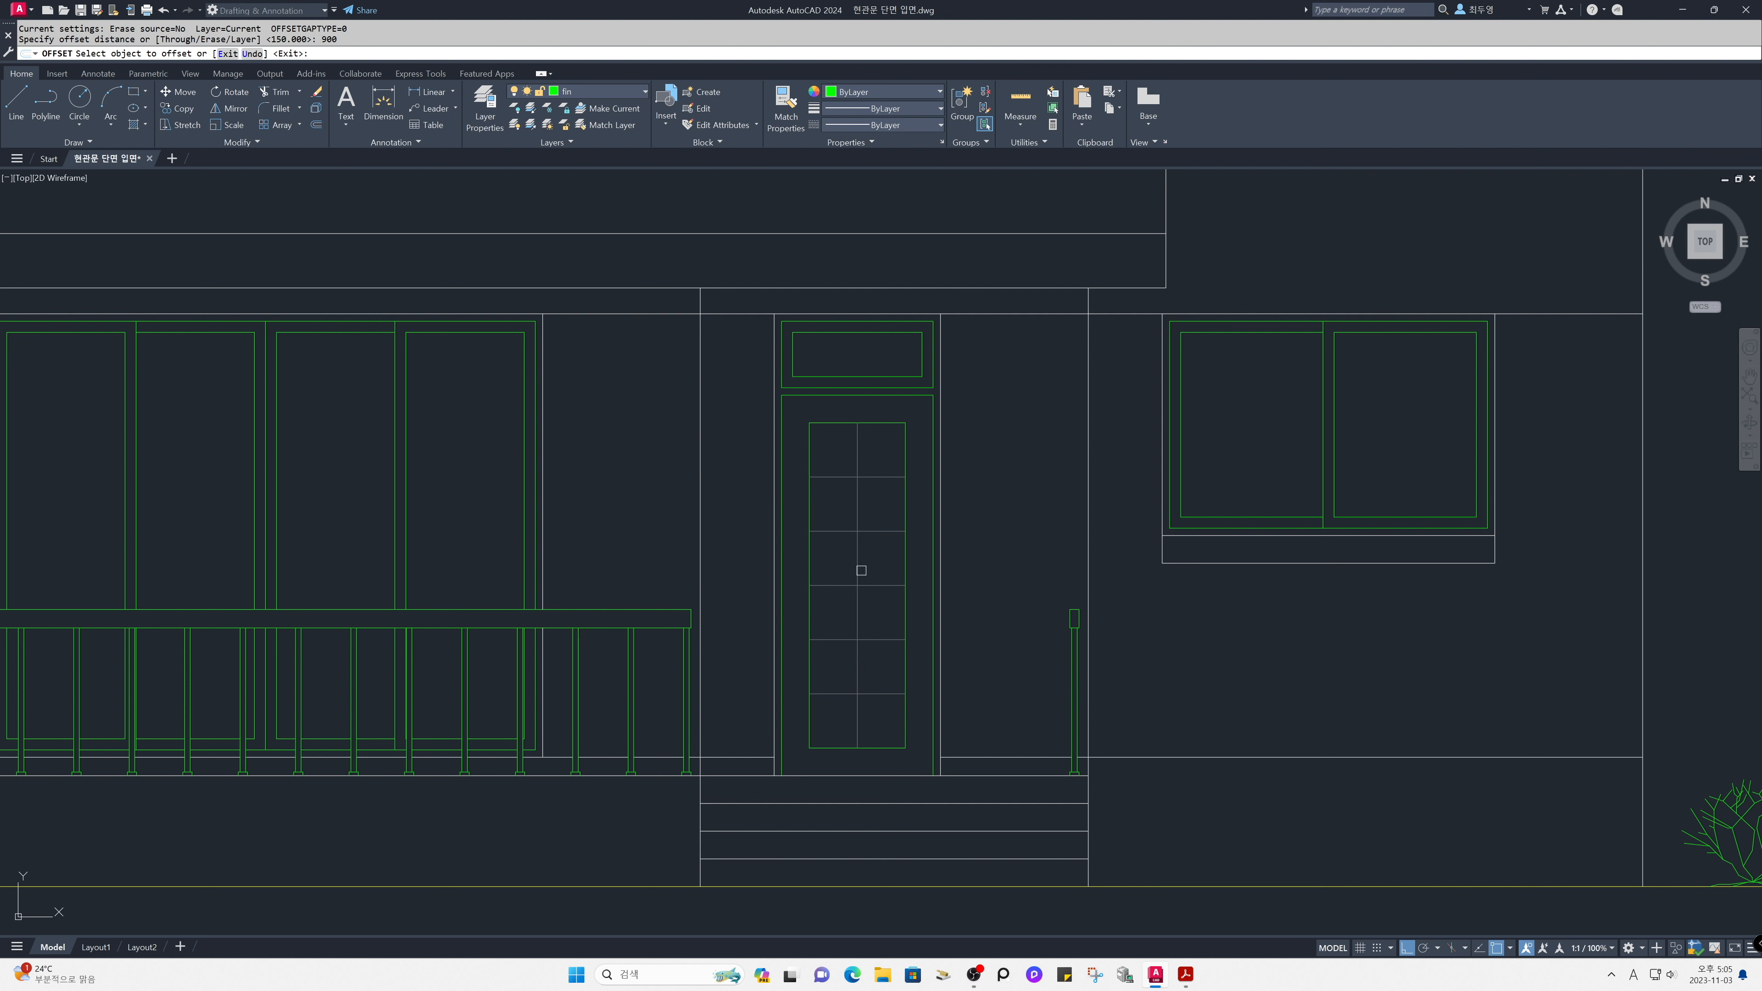
{"action": "left_click", "coordinate": [1000, 776]}
{"action": "left_click", "coordinate": [999, 690]}
{"action": "key", "text": "Return"}
Offset the door leaf's right side line inward by 75.
{"action": "key", "text": "Return"}
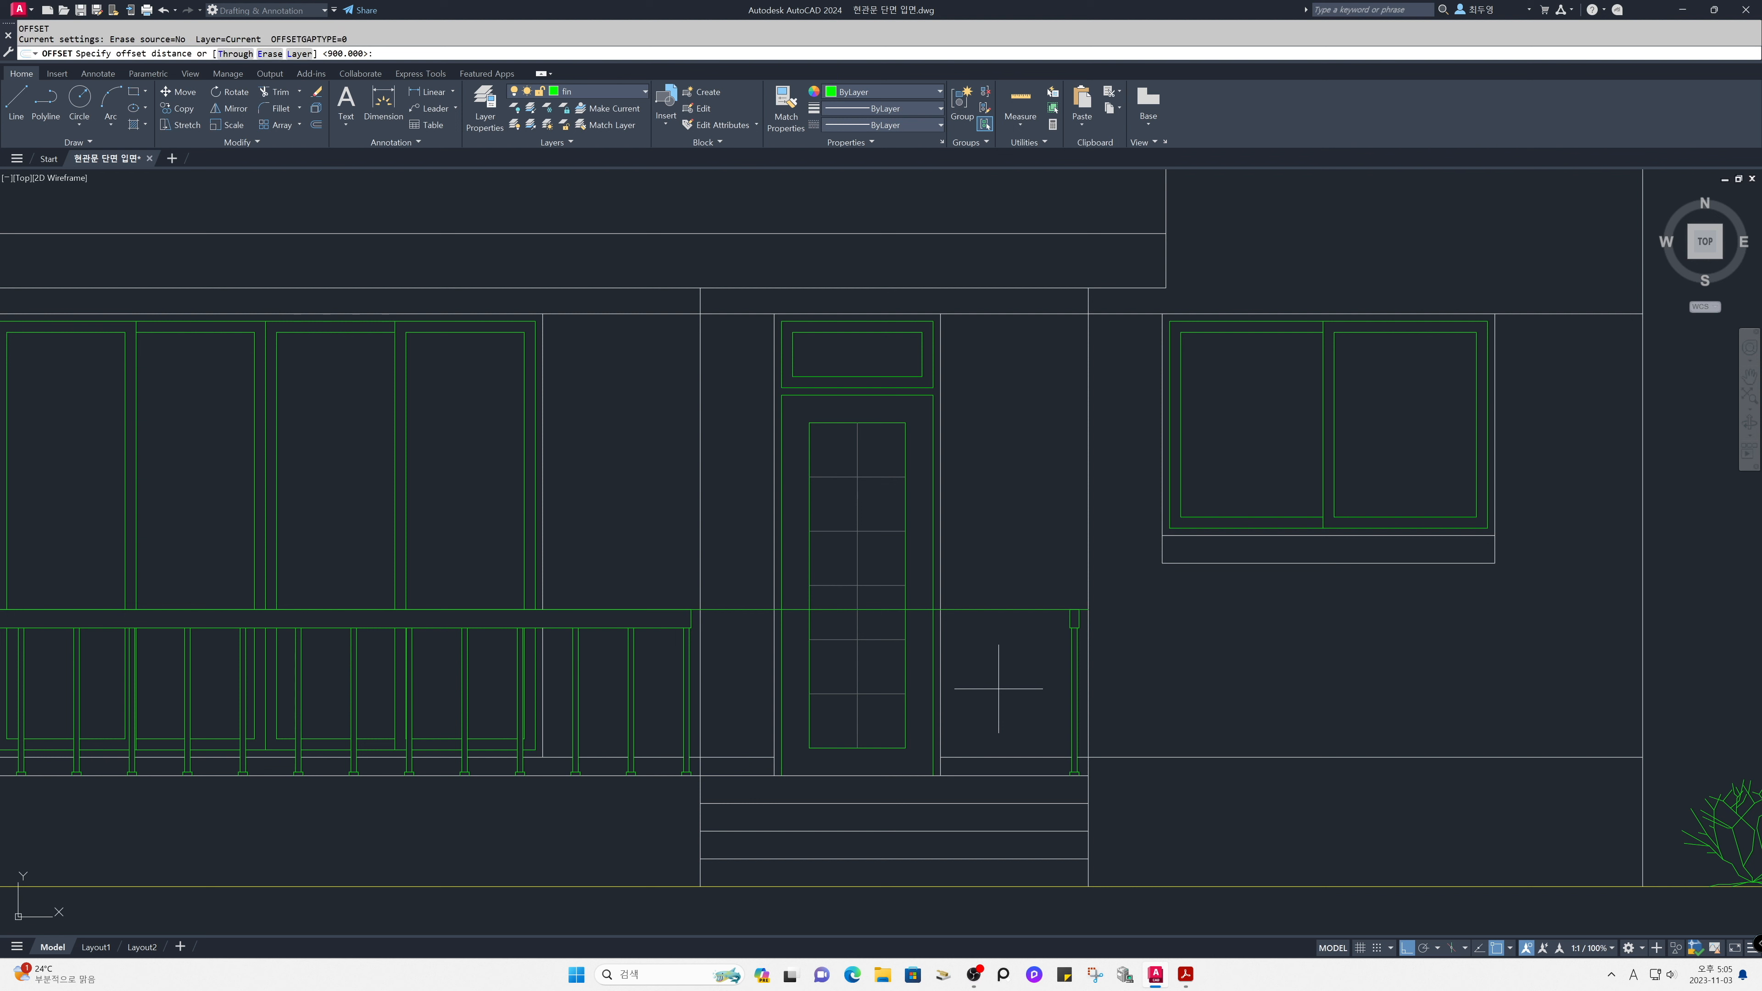
{"action": "type", "text": "75"}
{"action": "key", "text": "Return"}
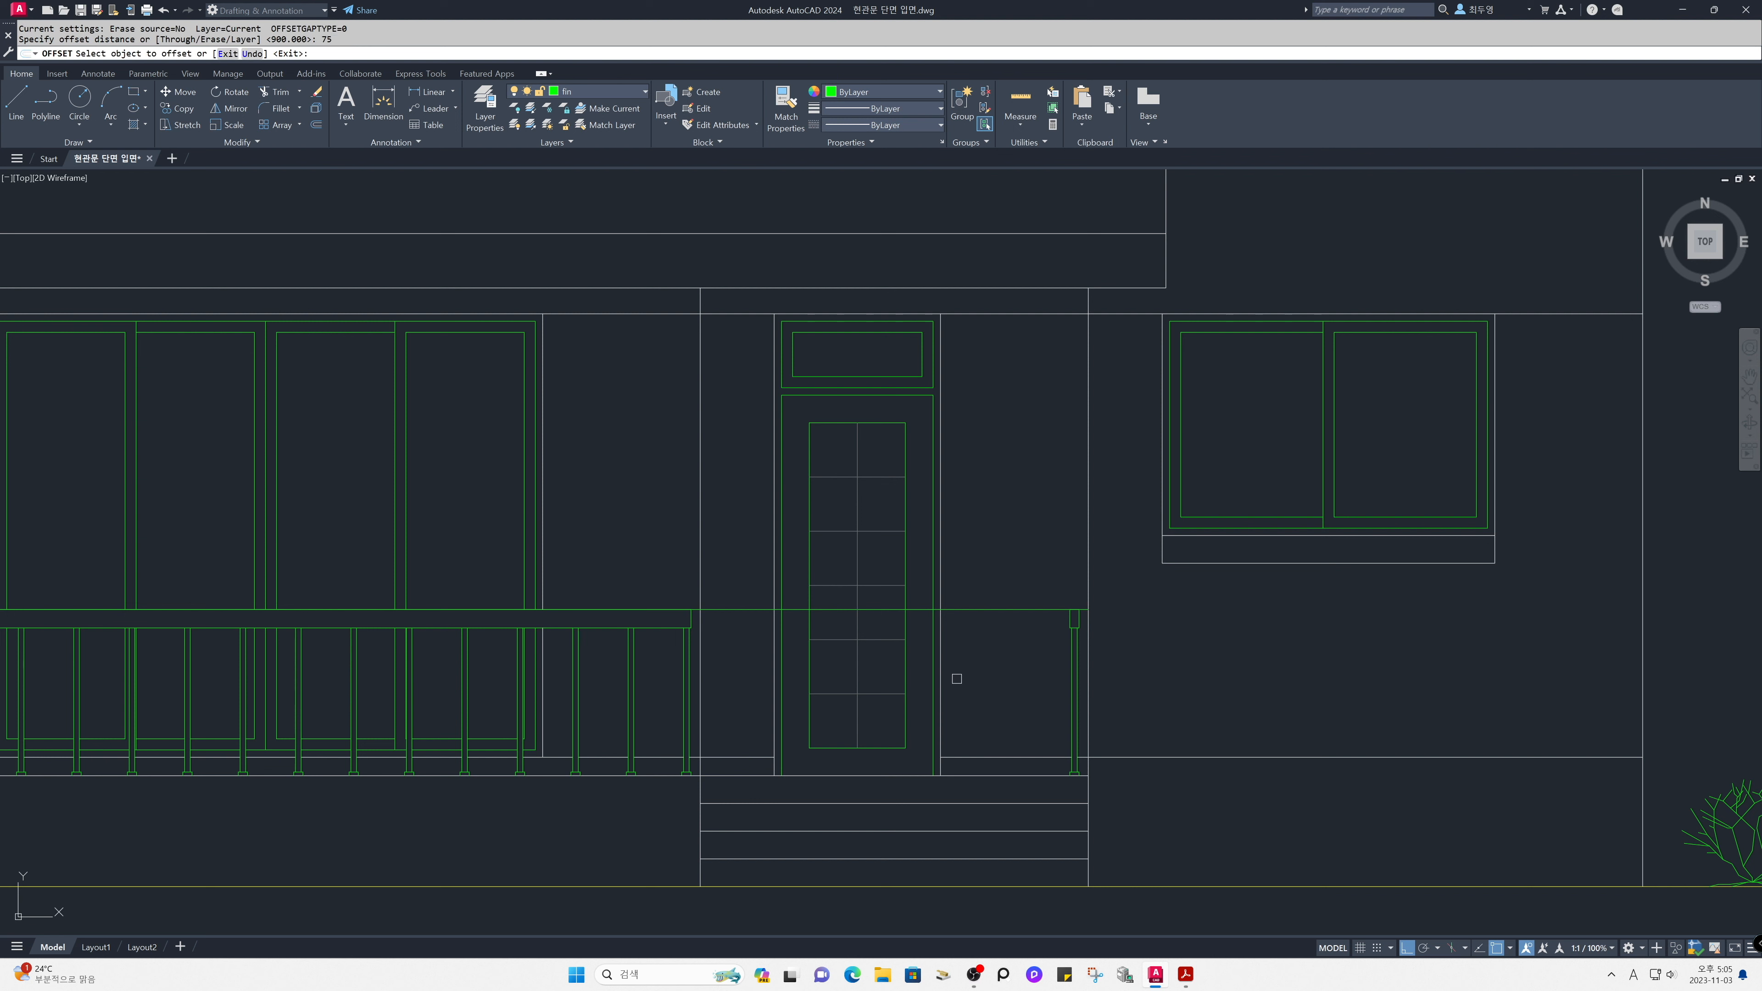
{"action": "left_click", "coordinate": [933, 672]}
{"action": "left_click", "coordinate": [916, 672]}
{"action": "key", "text": "Return"}
Draw the door knob as a circle of radius 30 centred where the two offset lines cross.
{"action": "type", "text": "c"}
{"action": "key", "text": "Return"}
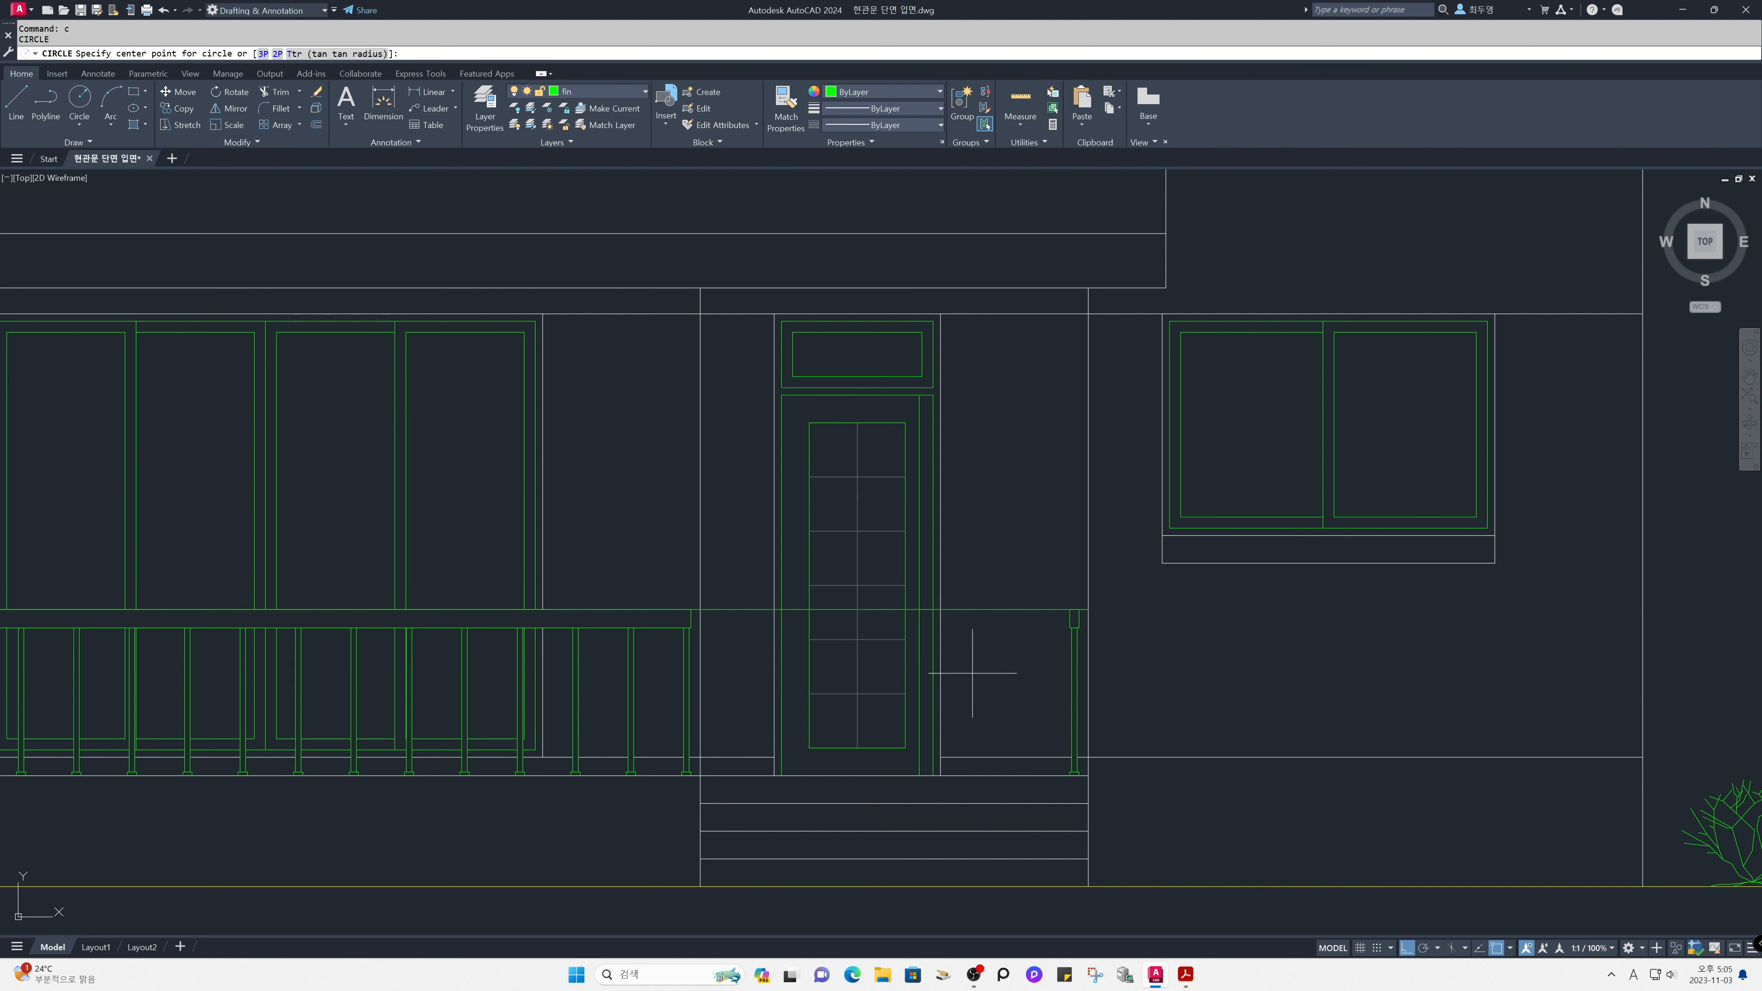
{"action": "left_click", "coordinate": [920, 609]}
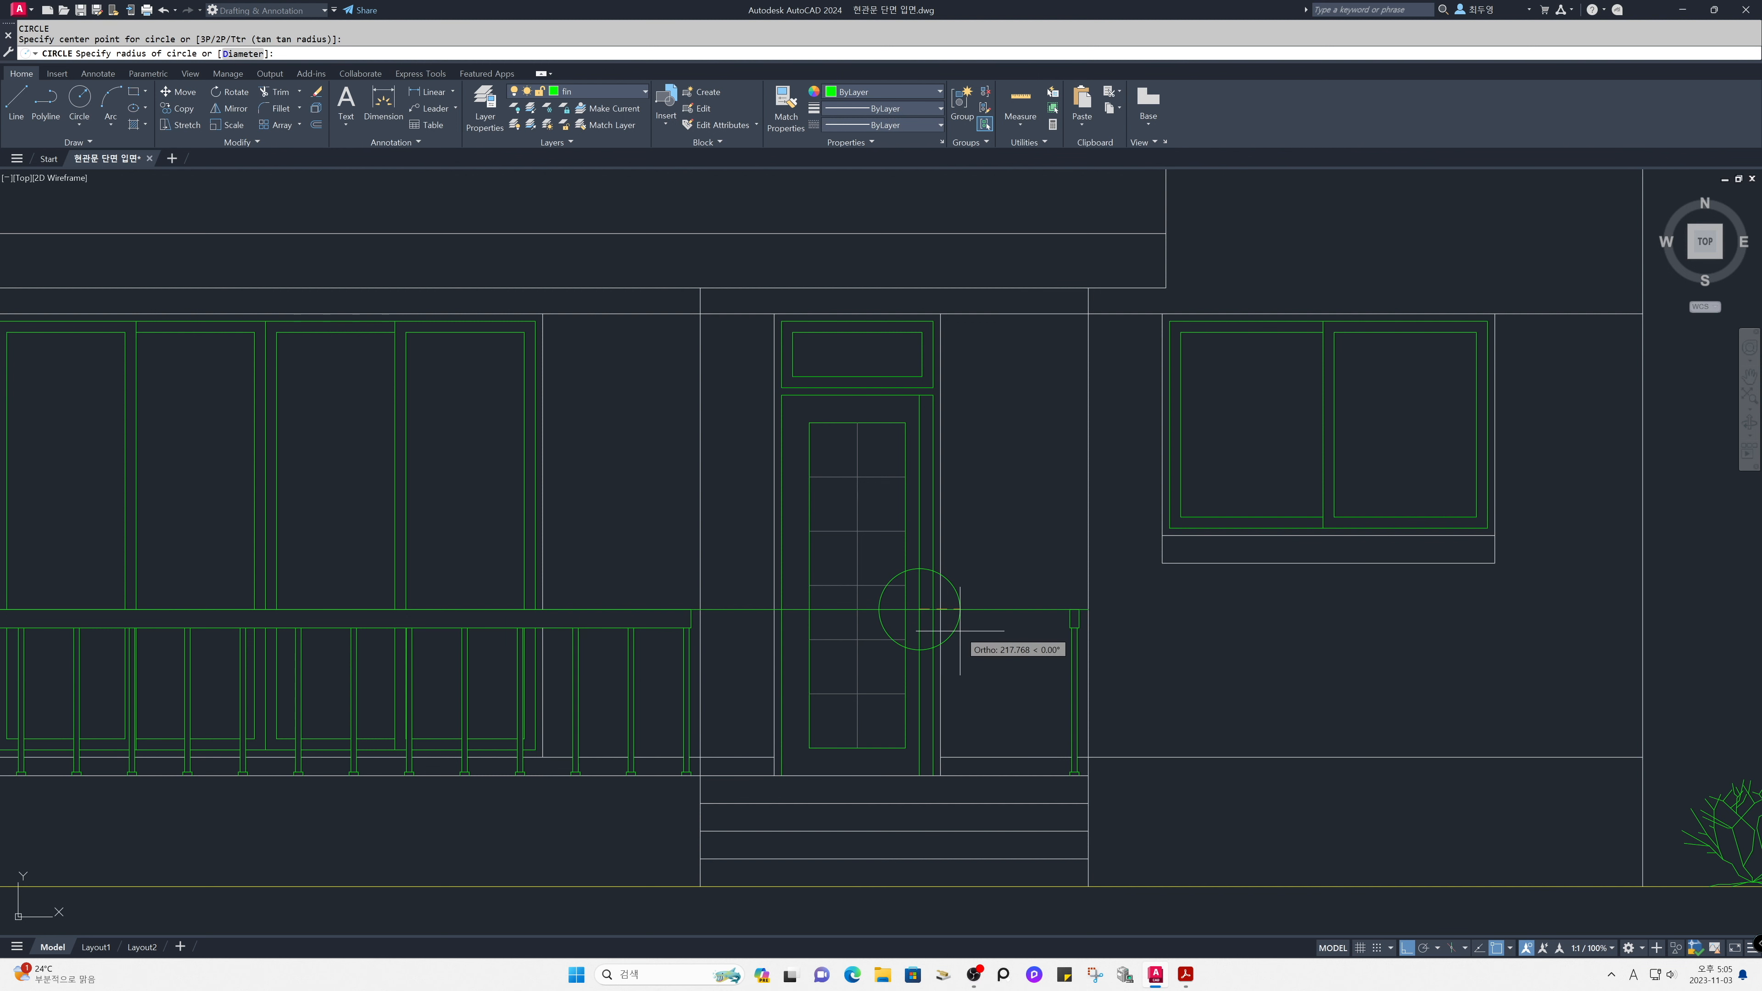
{"action": "type", "text": "30"}
{"action": "key", "text": "Return"}
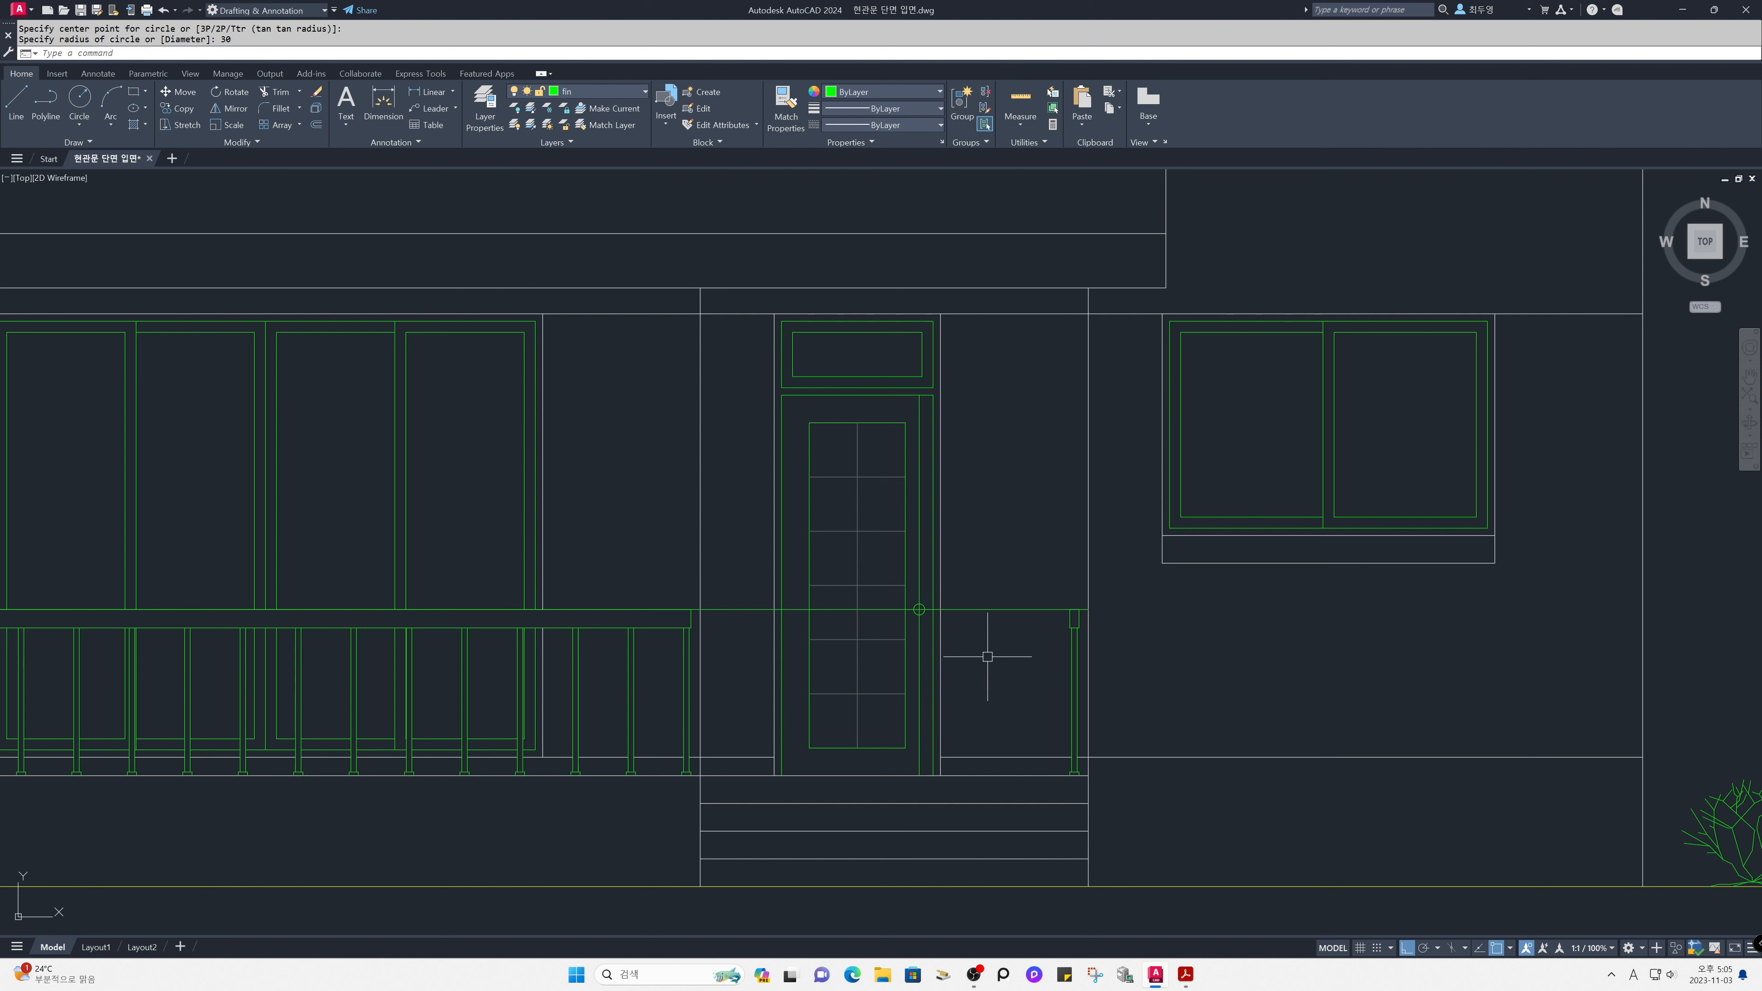
Trim the two crossing offset lines outside the knob circle, using the circle as the cutting edge.
{"action": "type", "text": "z"}
{"action": "key", "text": "Return"}
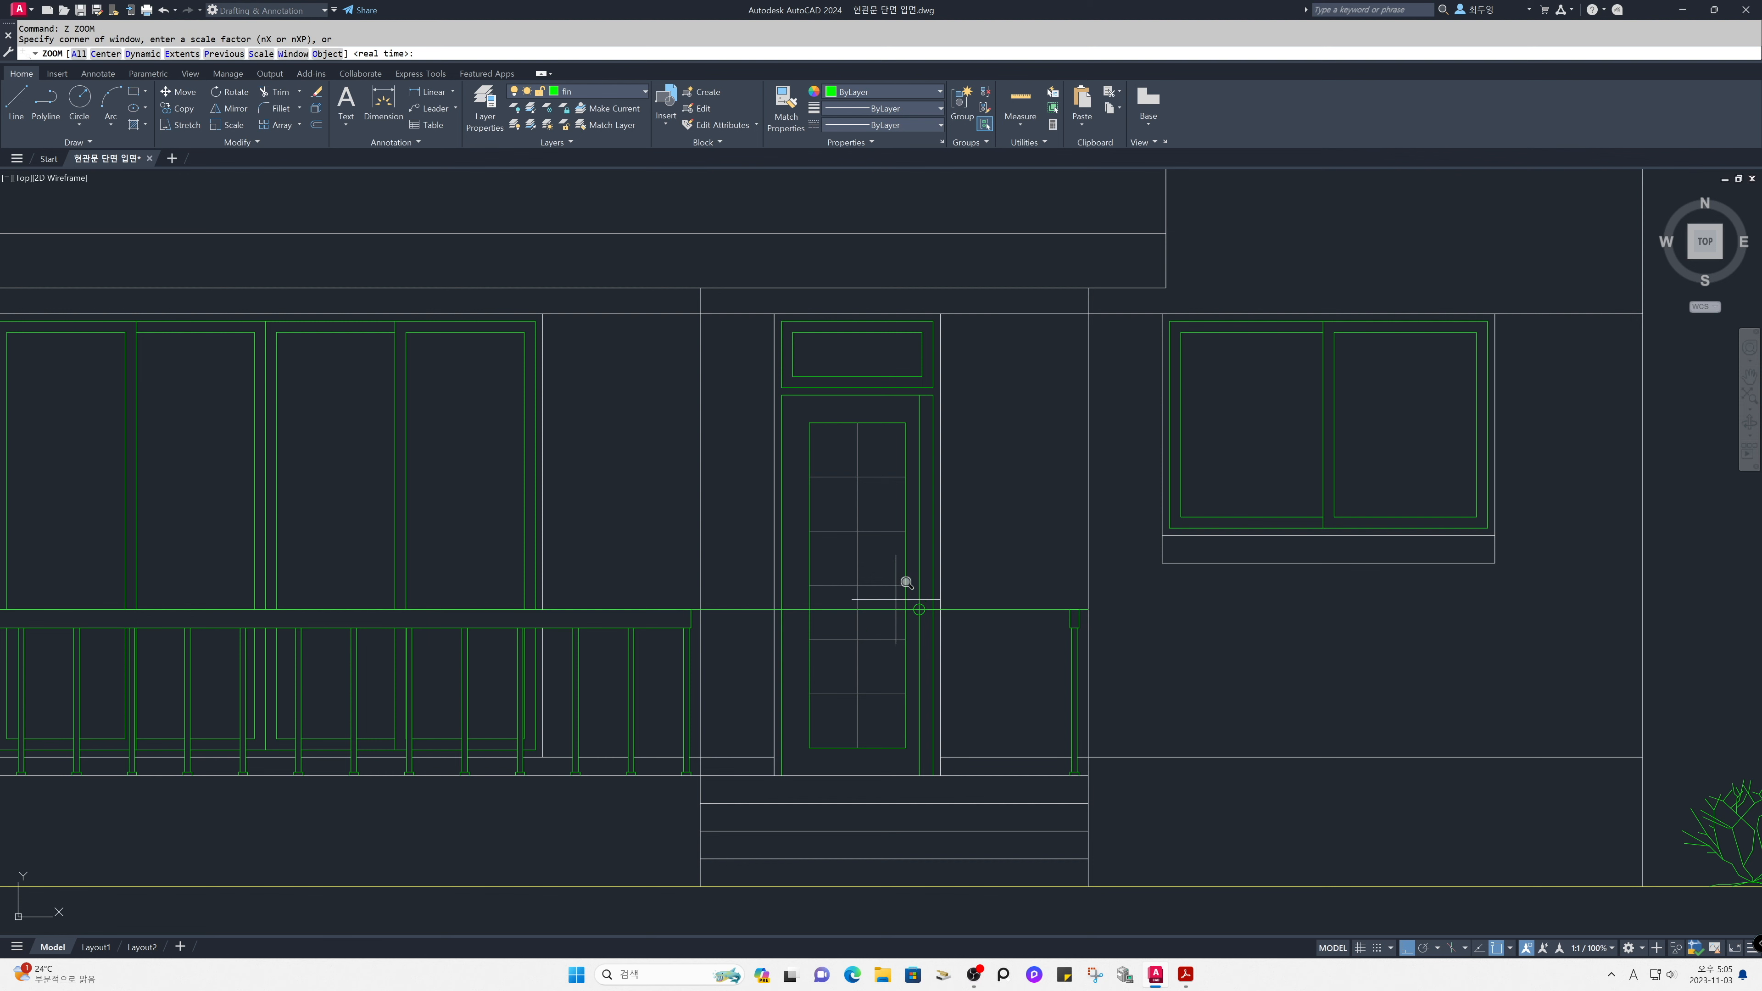
{"action": "left_click", "coordinate": [826, 536]}
{"action": "left_click", "coordinate": [1010, 684]}
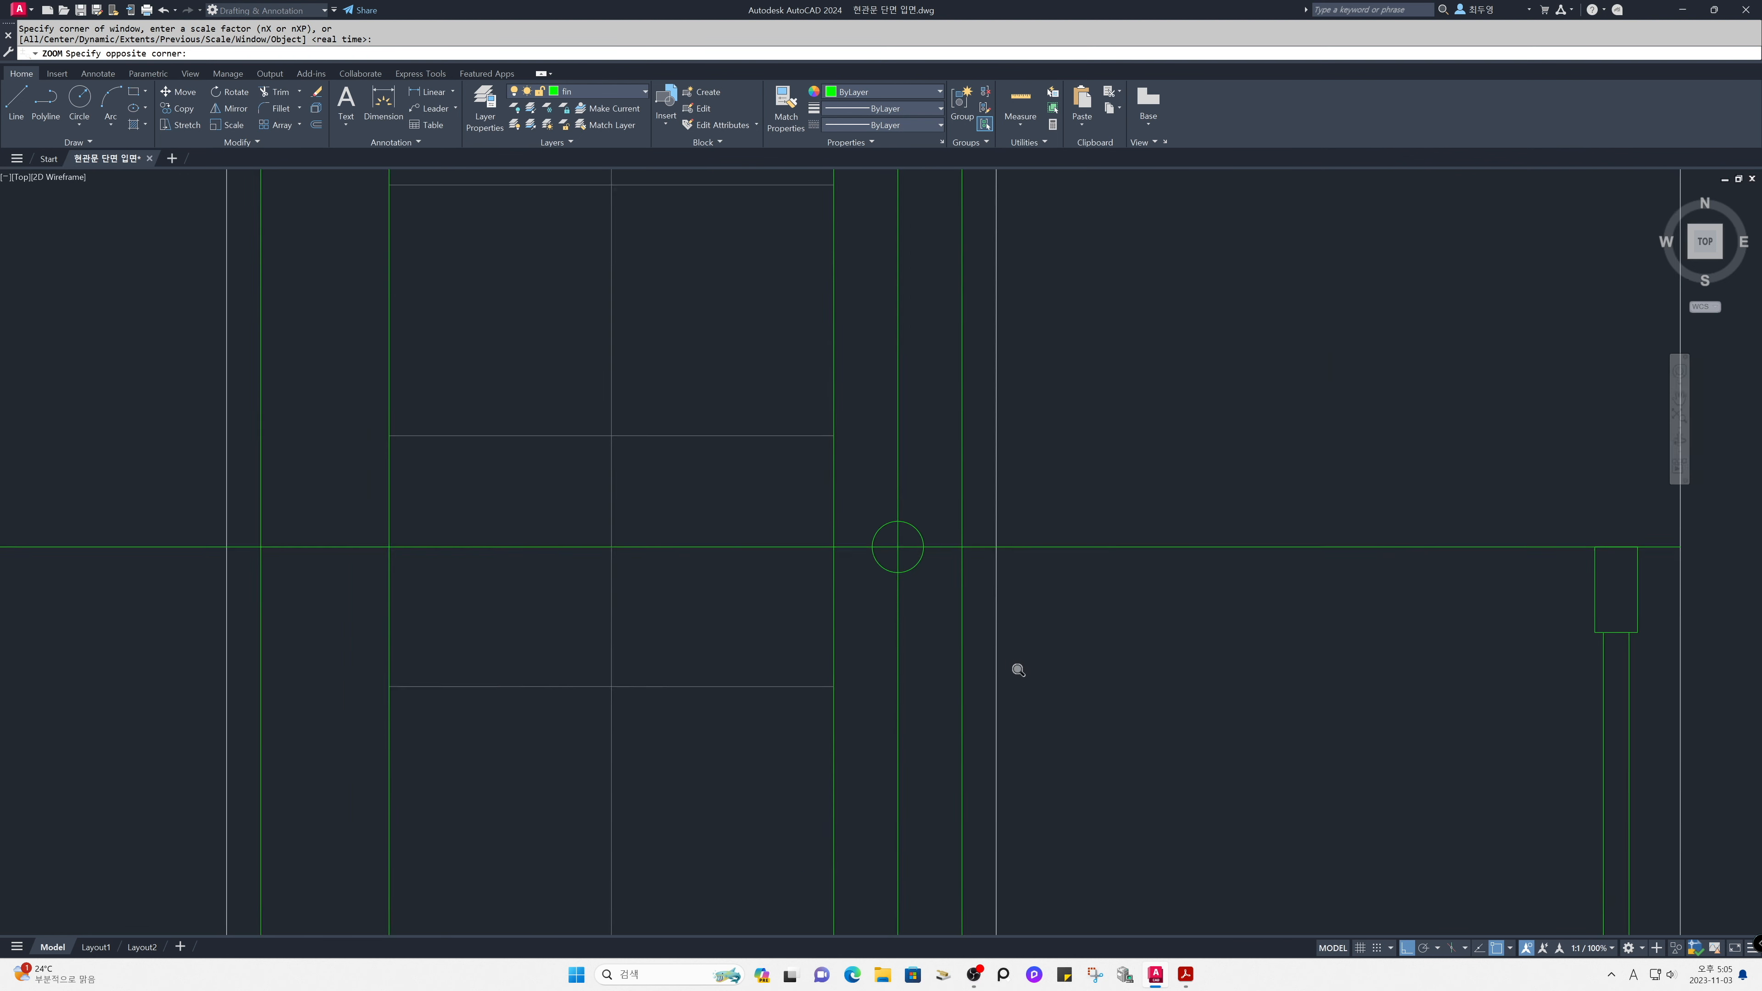
{"action": "type", "text": "tr"}
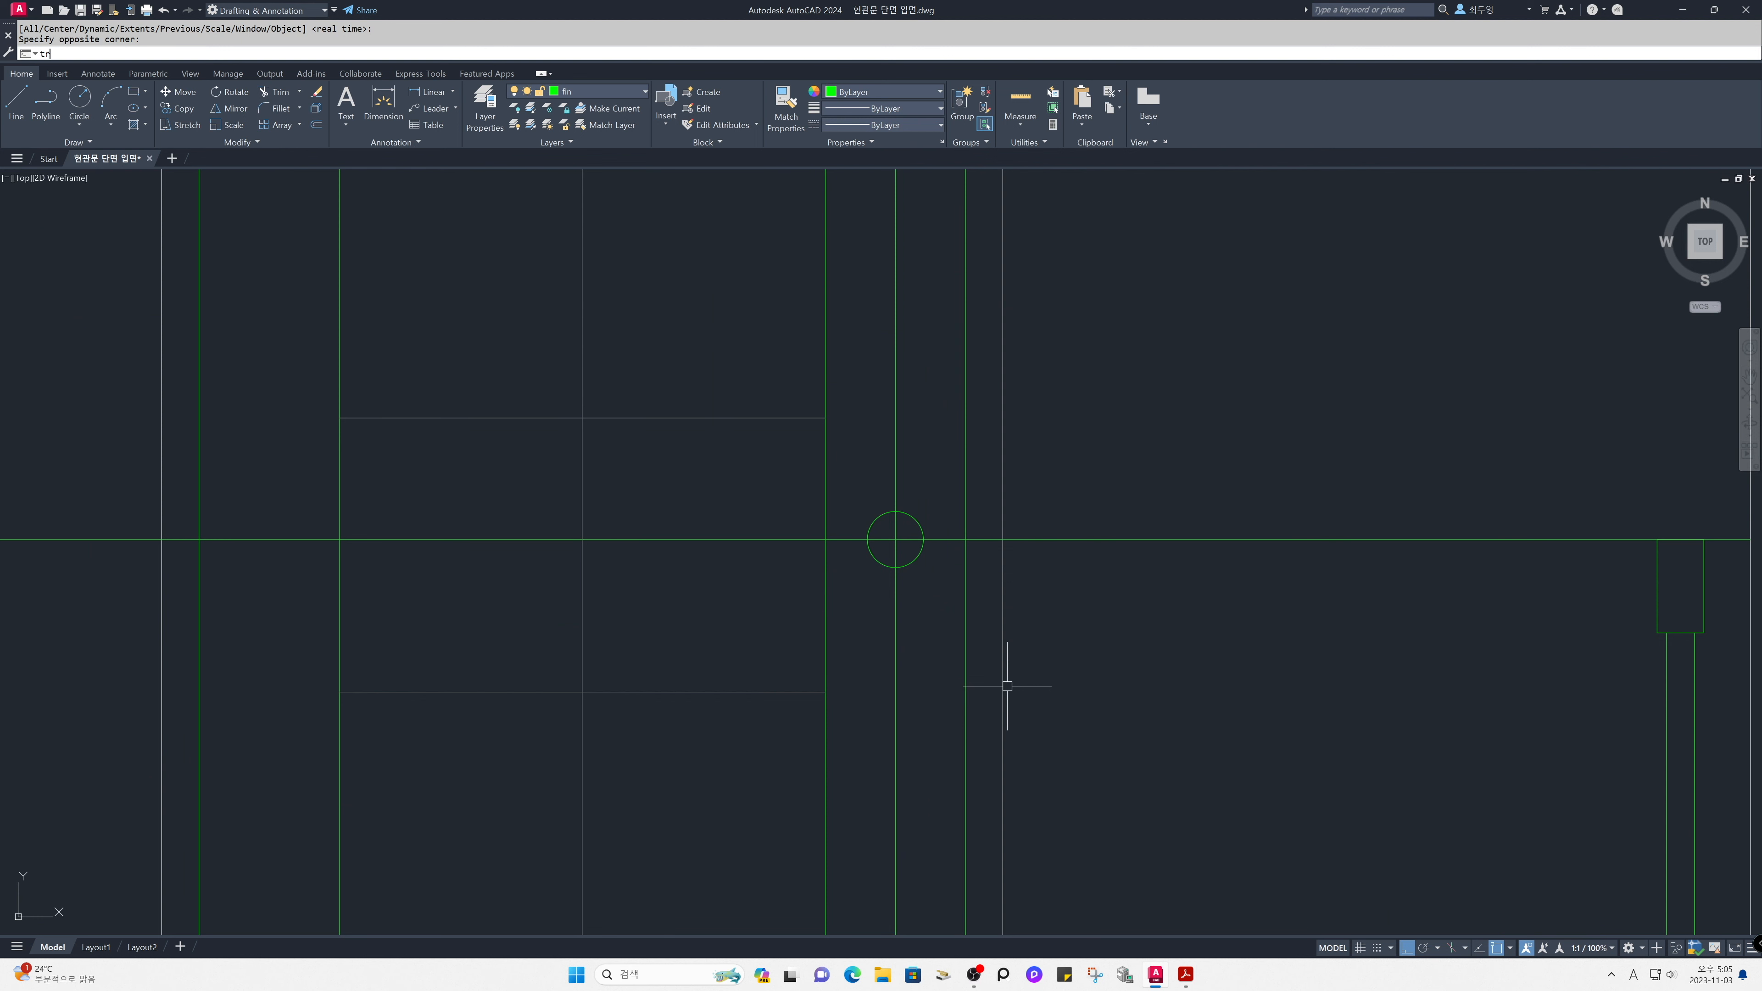
{"action": "key", "text": "Return"}
{"action": "left_click", "coordinate": [913, 566]}
{"action": "key", "text": "Return"}
{"action": "left_click", "coordinate": [900, 584]}
{"action": "left_click", "coordinate": [846, 539]}
{"action": "left_click", "coordinate": [895, 488]}
{"action": "left_click", "coordinate": [941, 540]}
{"action": "key", "text": "Return"}
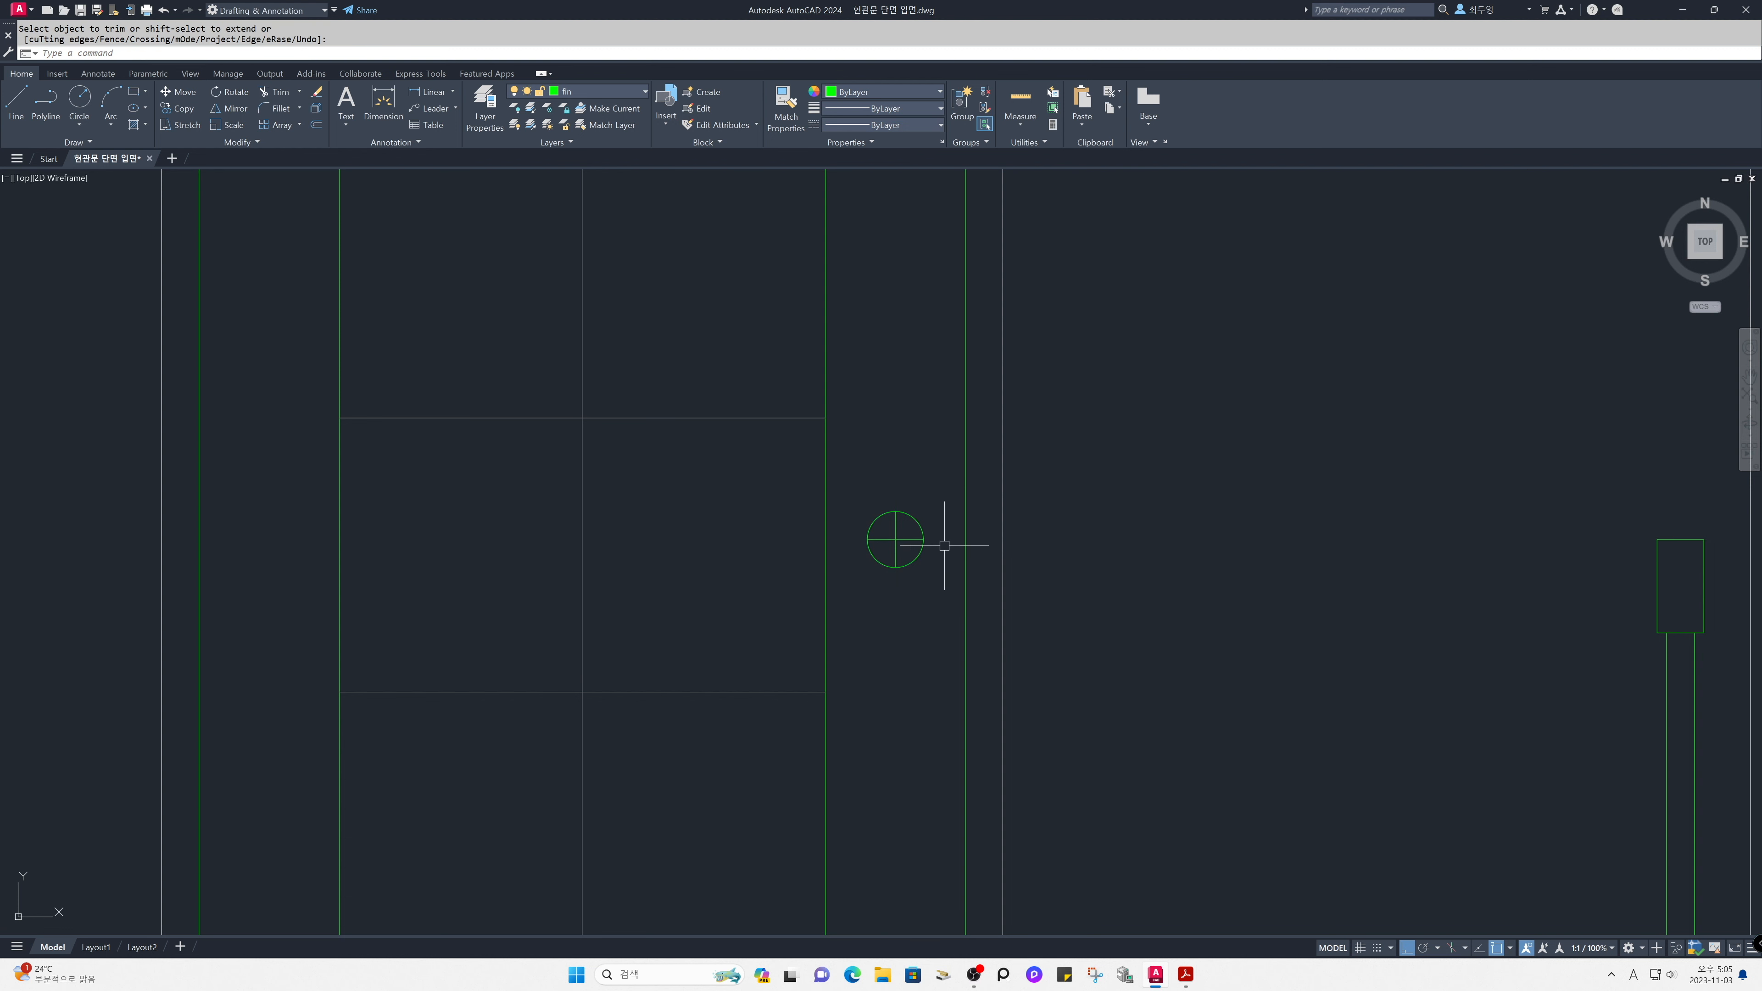
Scale the two crossing lines inside the knob by a factor of 2 about the circle's centre.
{"action": "type", "text": "sc"}
{"action": "key", "text": "Return"}
{"action": "left_click", "coordinate": [918, 549]}
{"action": "key", "text": "Return"}
{"action": "left_click", "coordinate": [895, 539]}
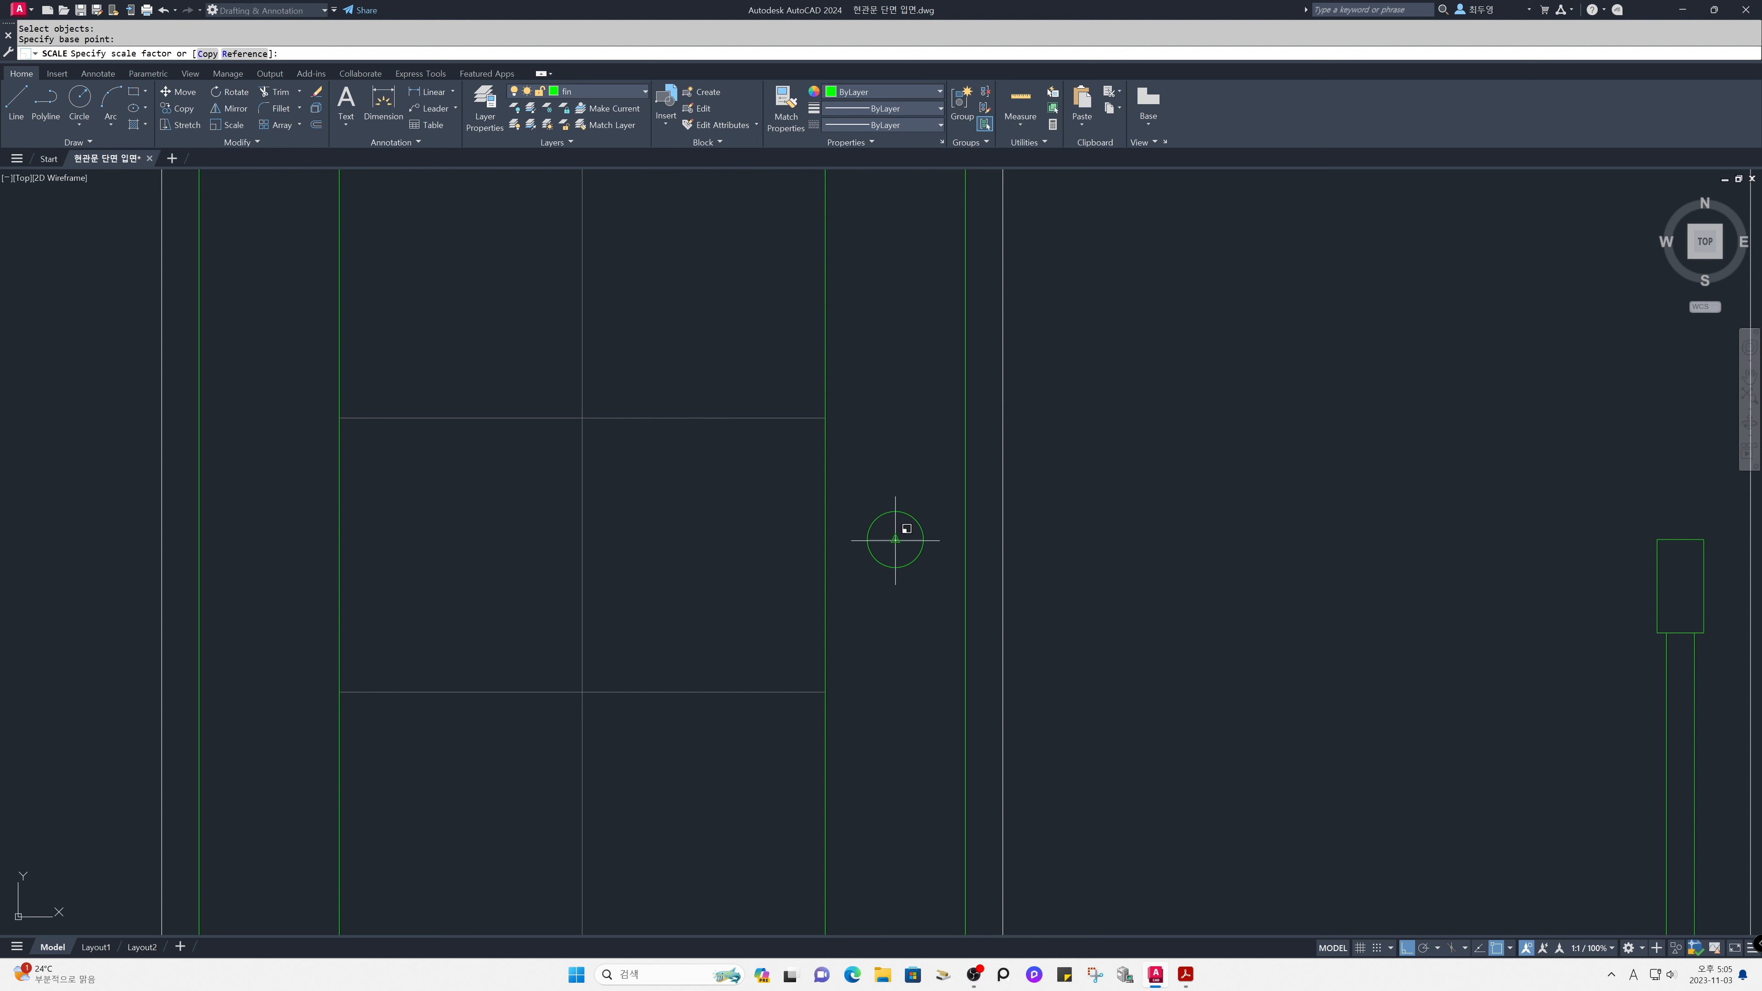
{"action": "type", "text": "2"}
{"action": "key", "text": "Return"}
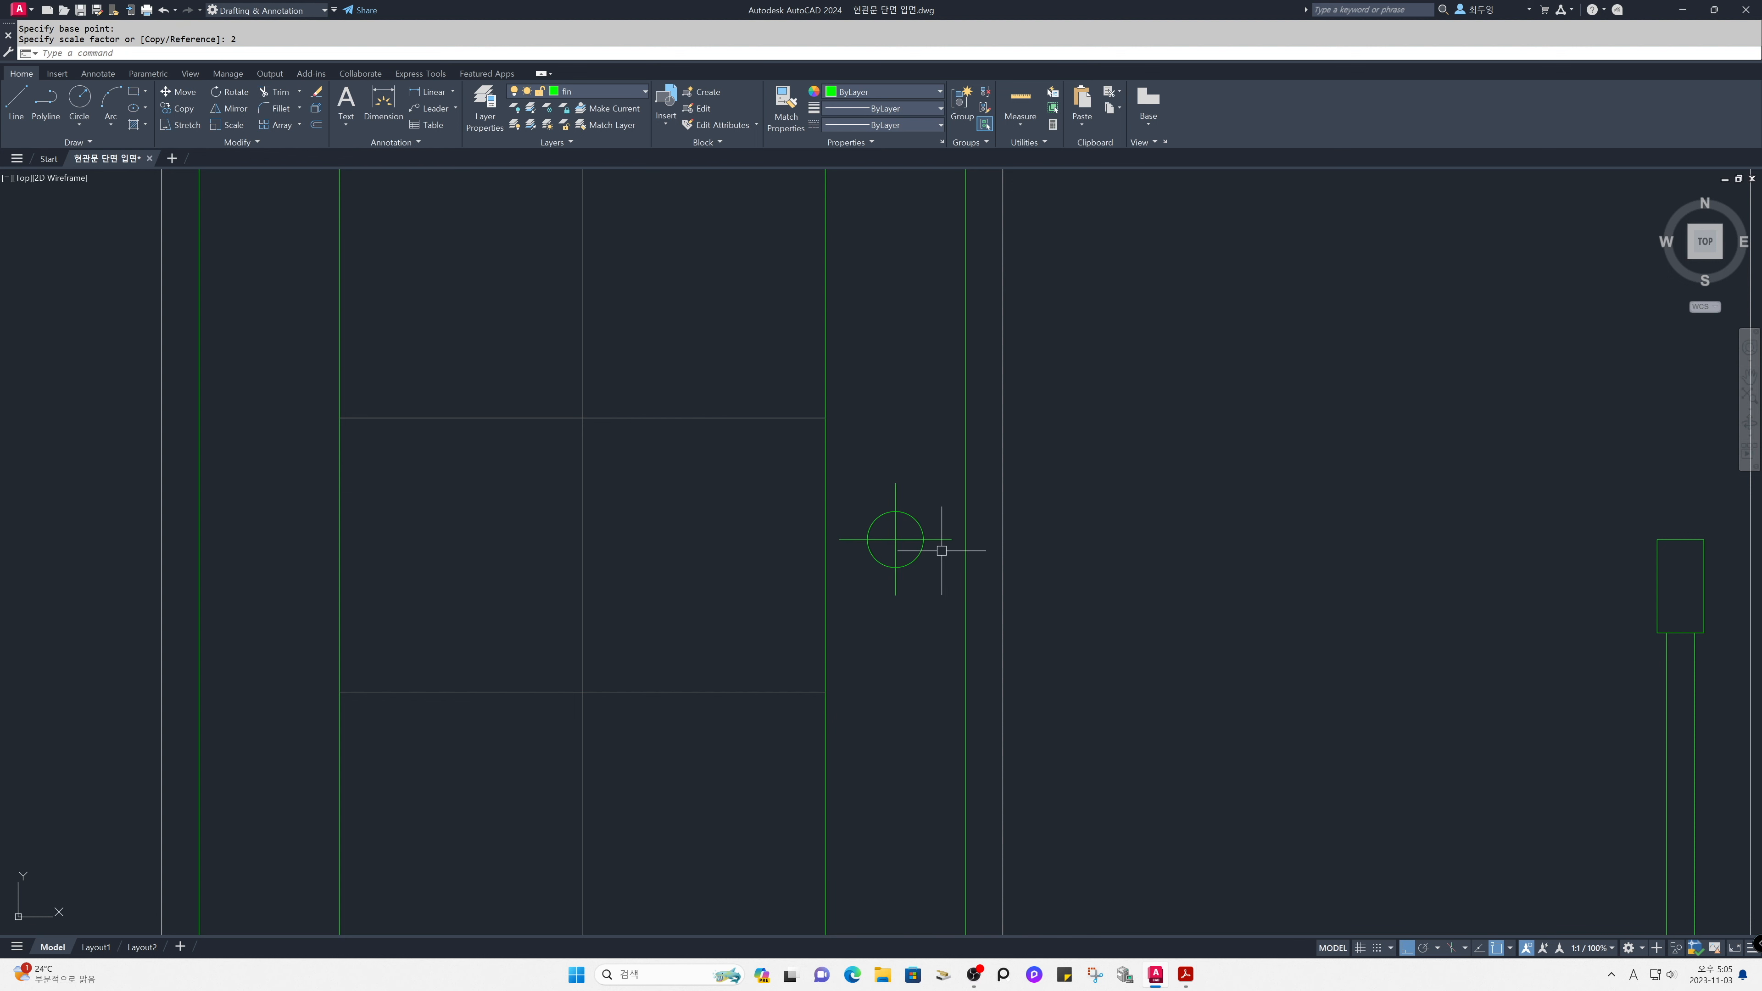
Thaw the cen layer and move the knob's two crossing lines onto it.
{"action": "left_click", "coordinate": [624, 94]}
{"action": "left_click", "coordinate": [534, 124]}
{"action": "left_click", "coordinate": [538, 126]}
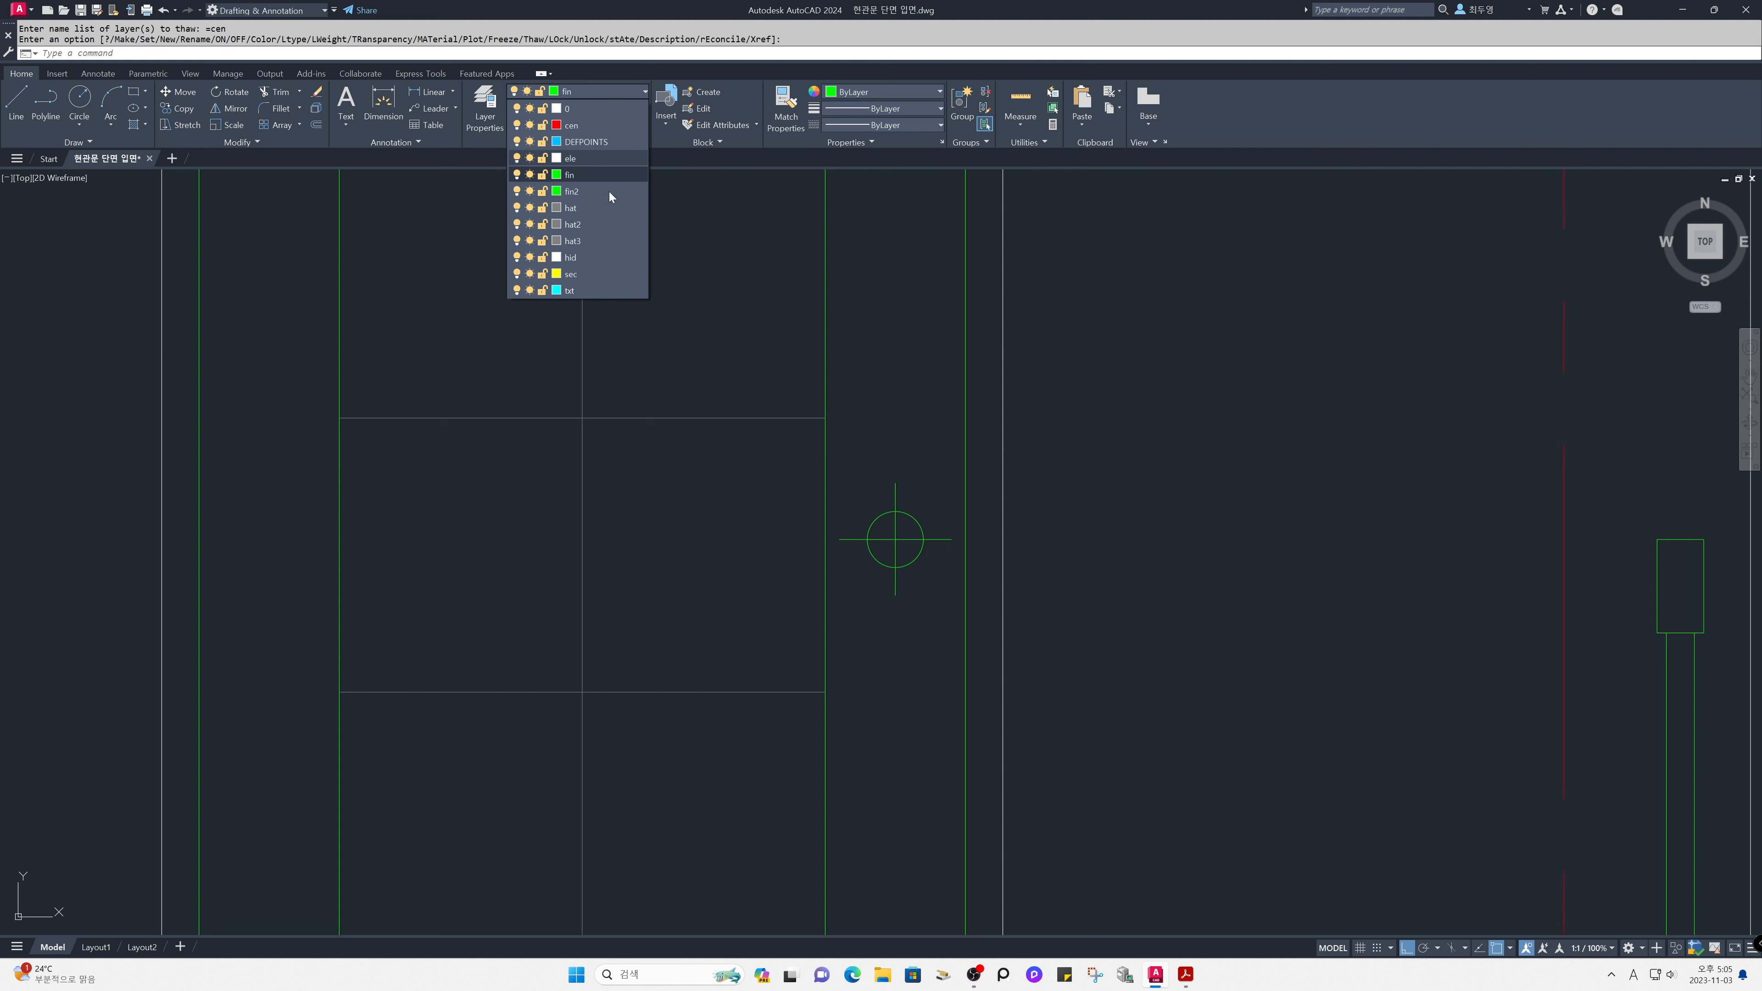
{"action": "left_click", "coordinate": [908, 550]}
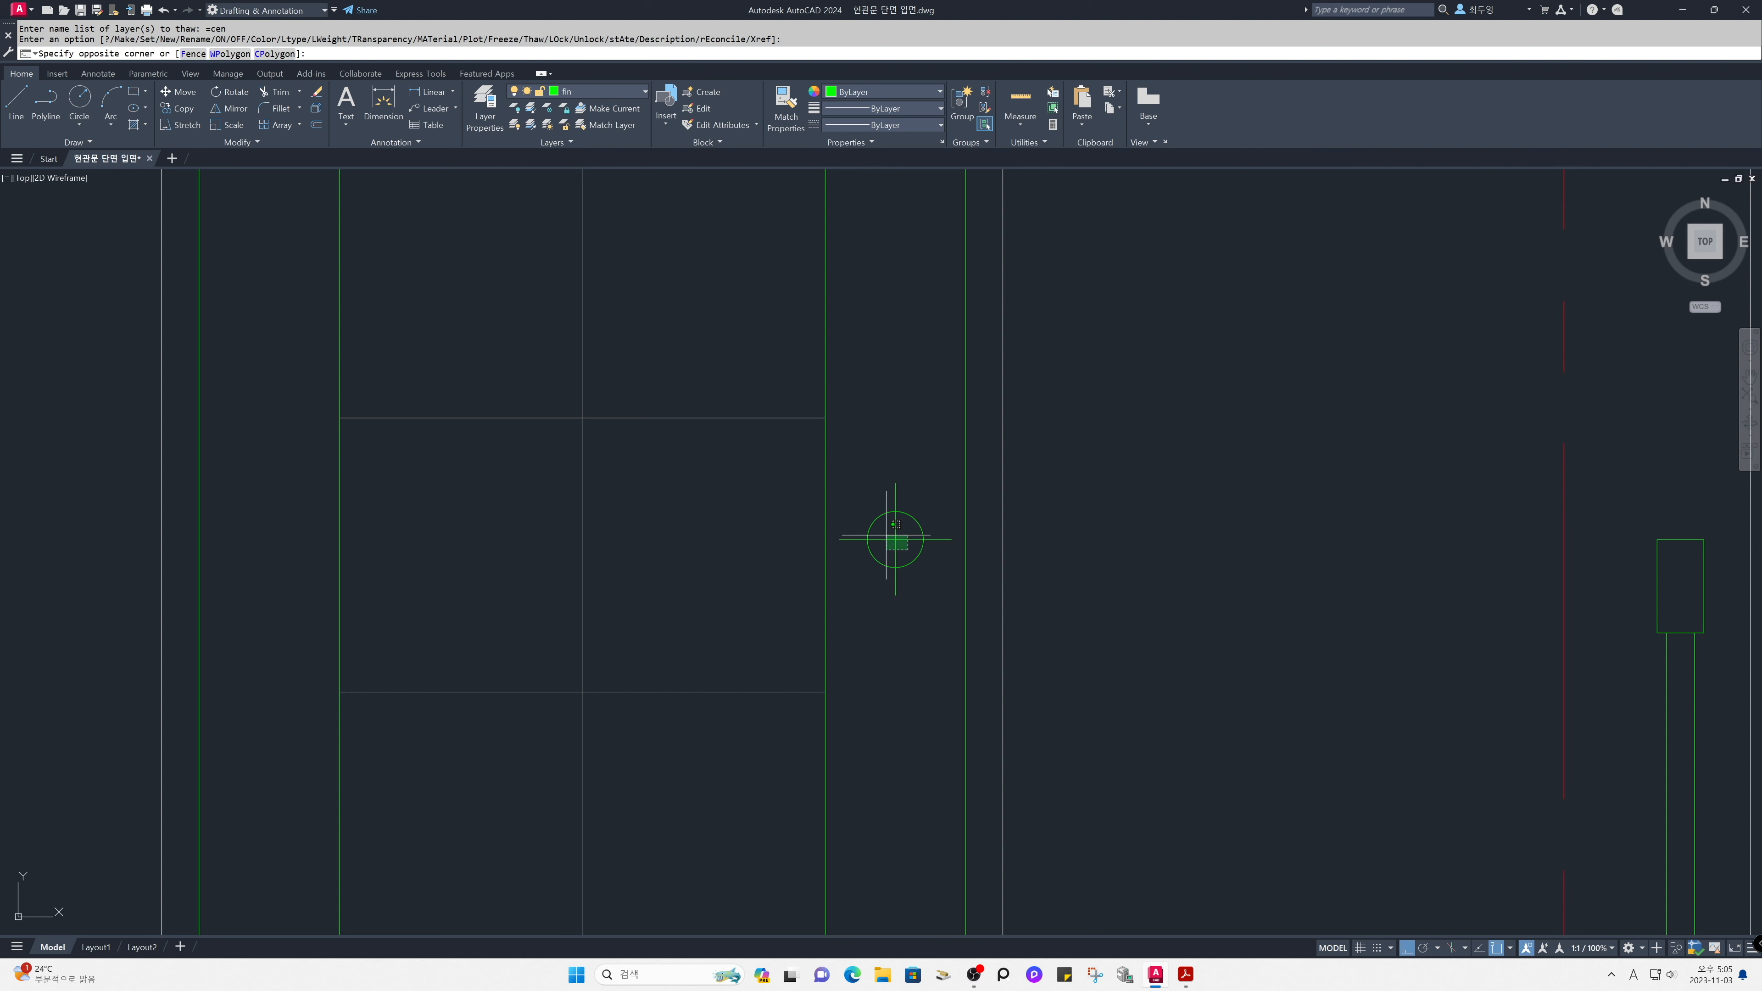
{"action": "left_click", "coordinate": [885, 533]}
{"action": "left_click", "coordinate": [633, 93]}
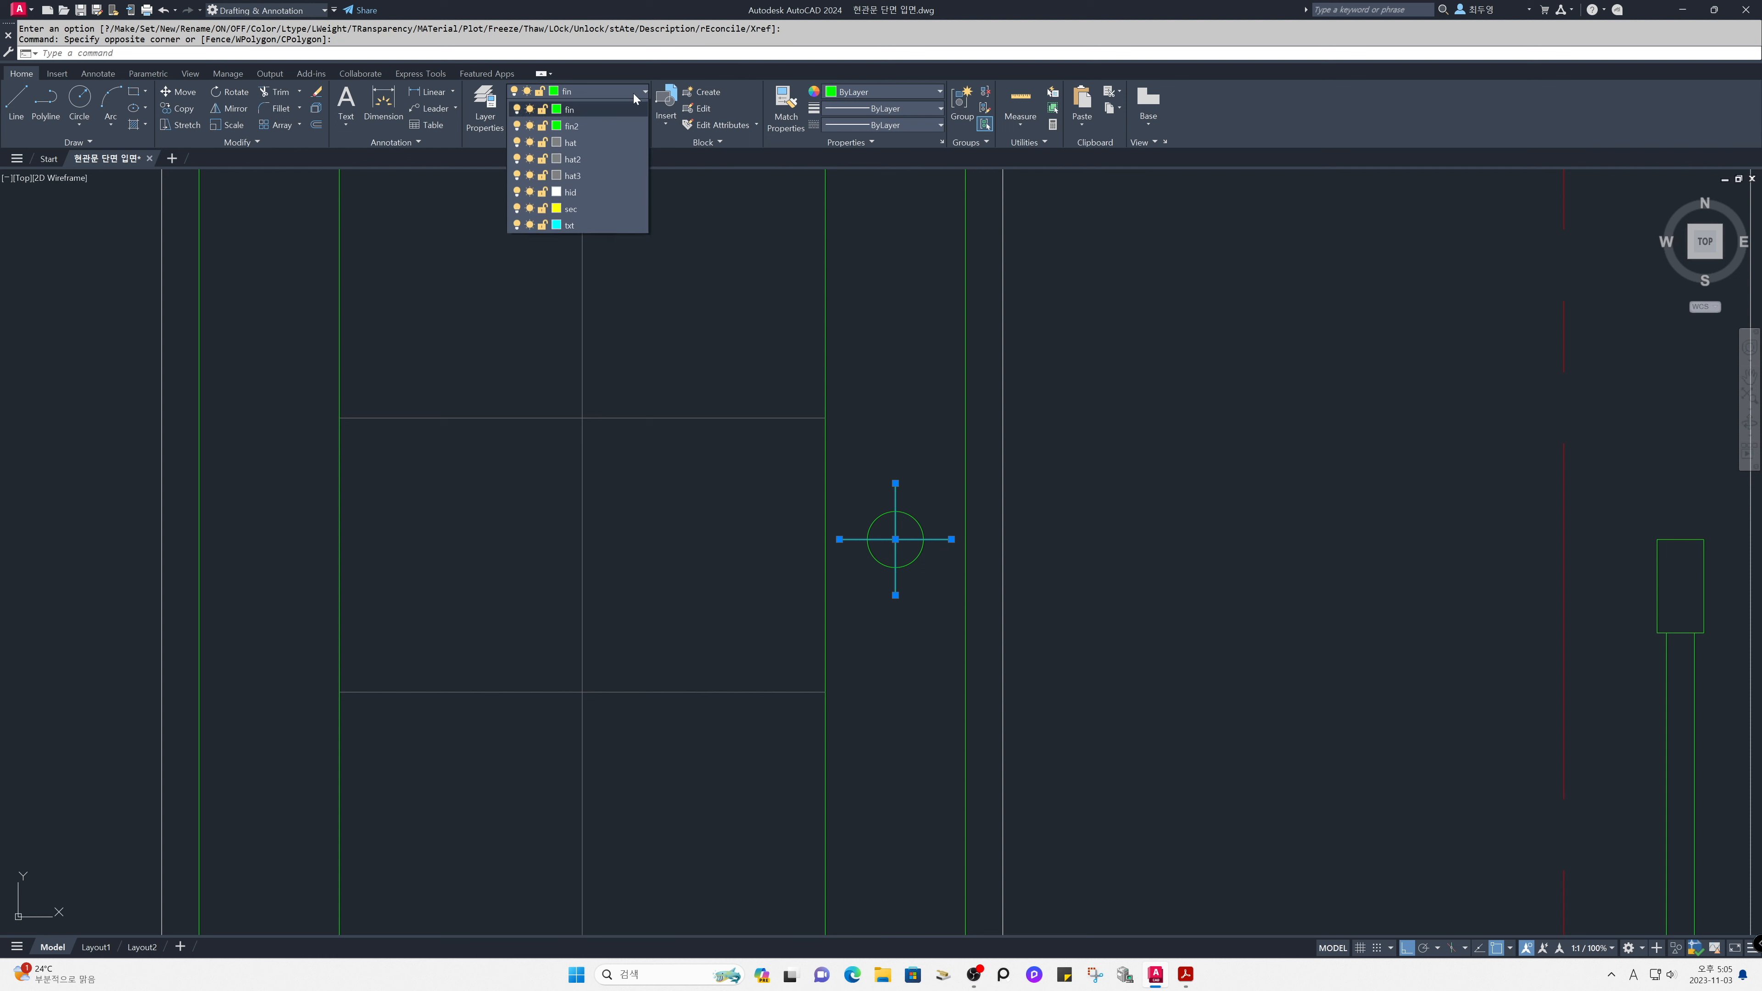
{"action": "left_click", "coordinate": [595, 126]}
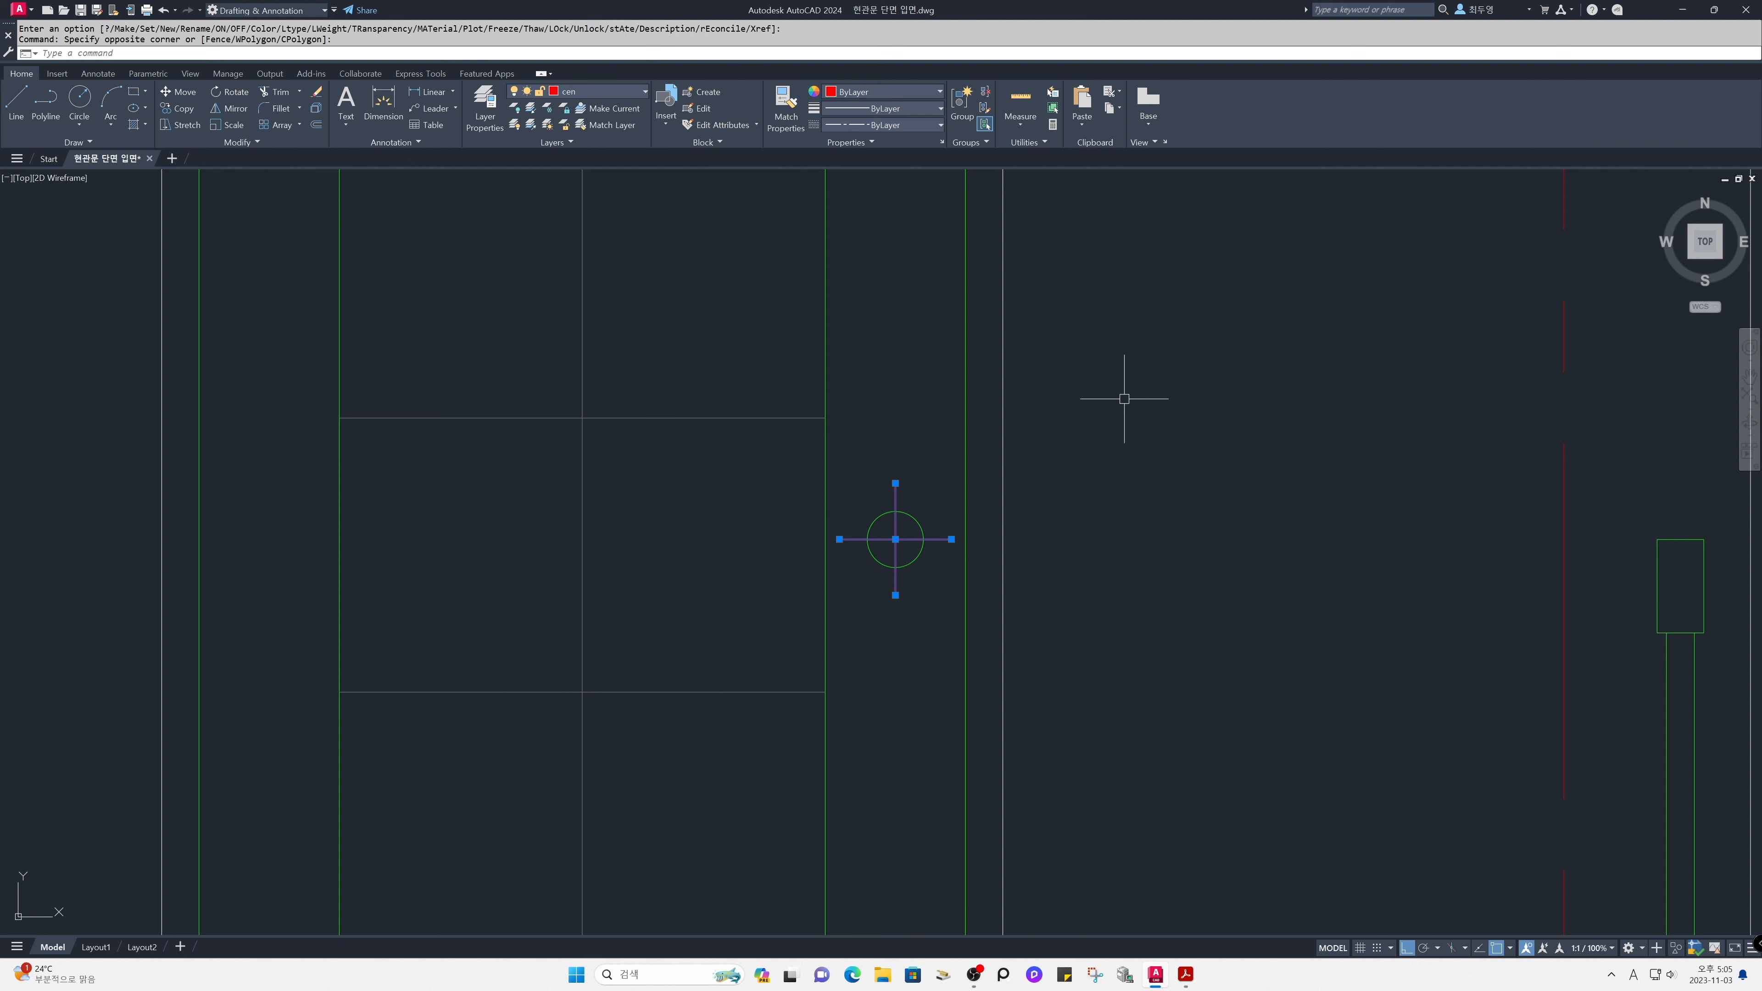
{"action": "key", "text": "Escape"}
On layer fin2 with ortho off, draw opening lines from the door leaf's top-right corner to its left side's midpoint and to its bottom-right corner.
{"action": "type", "text": "z"}
{"action": "key", "text": "Return"}
{"action": "type", "text": "p"}
{"action": "key", "text": "Return"}
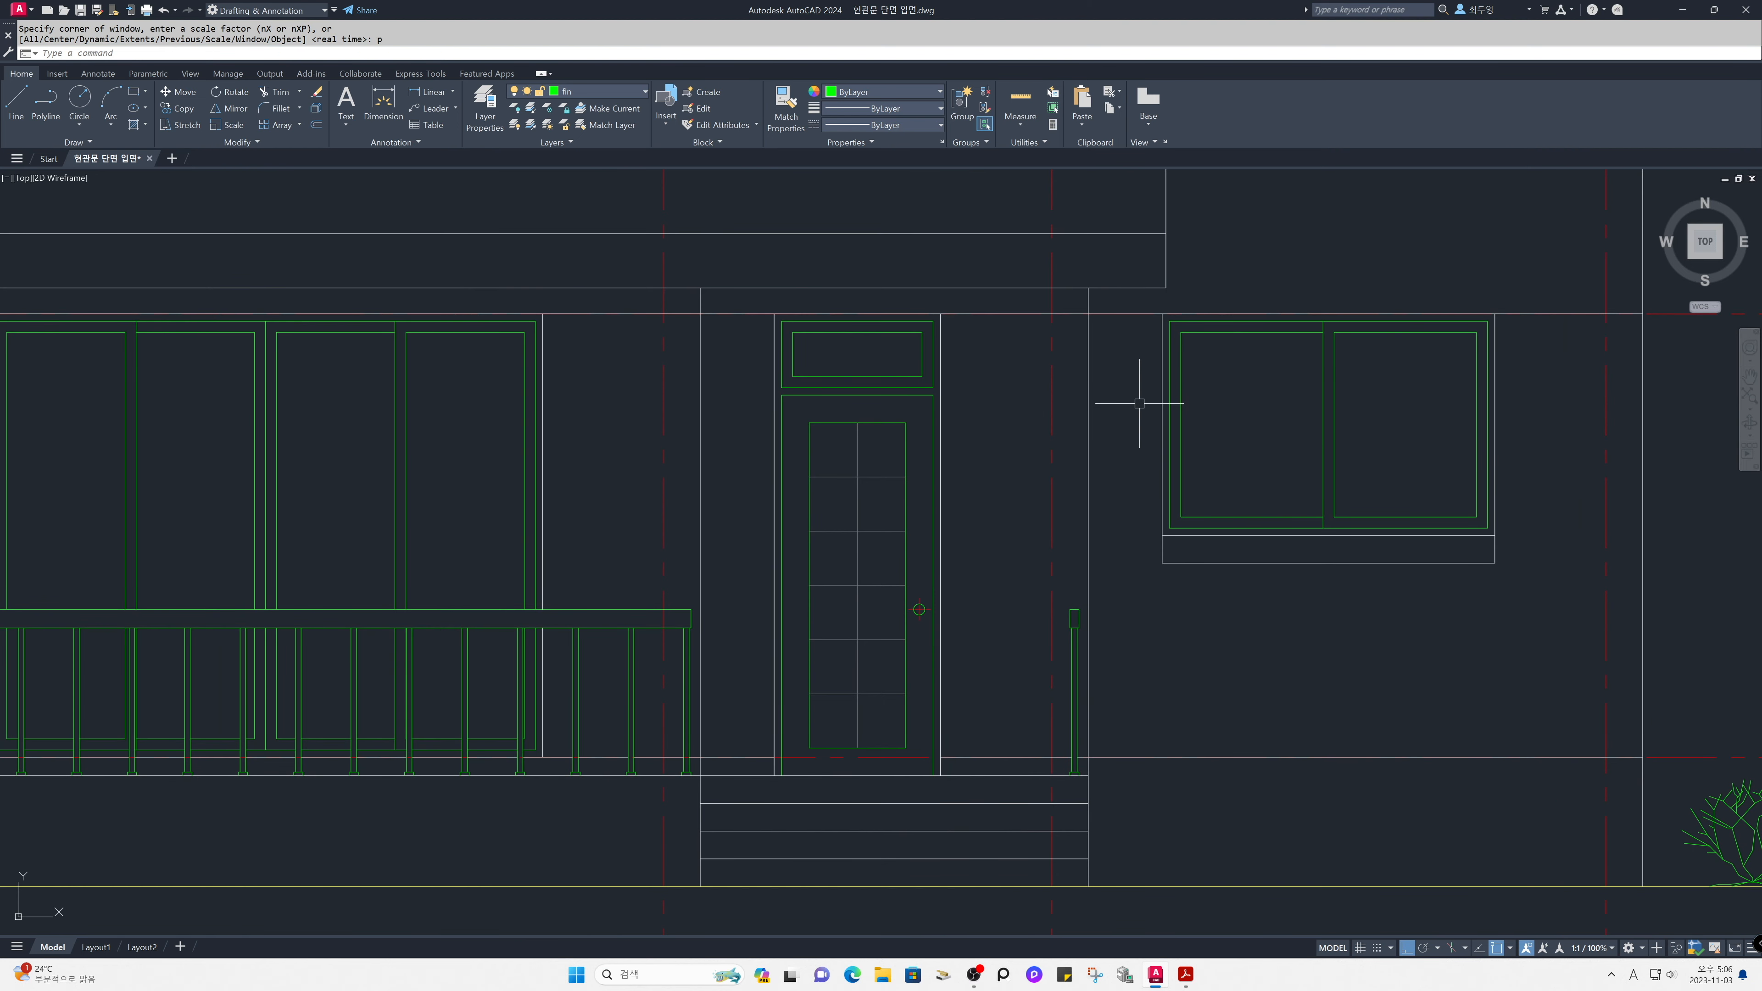
{"action": "left_click", "coordinate": [626, 92]}
{"action": "left_click", "coordinate": [613, 191]}
{"action": "type", "text": "l"}
{"action": "key", "text": "Return"}
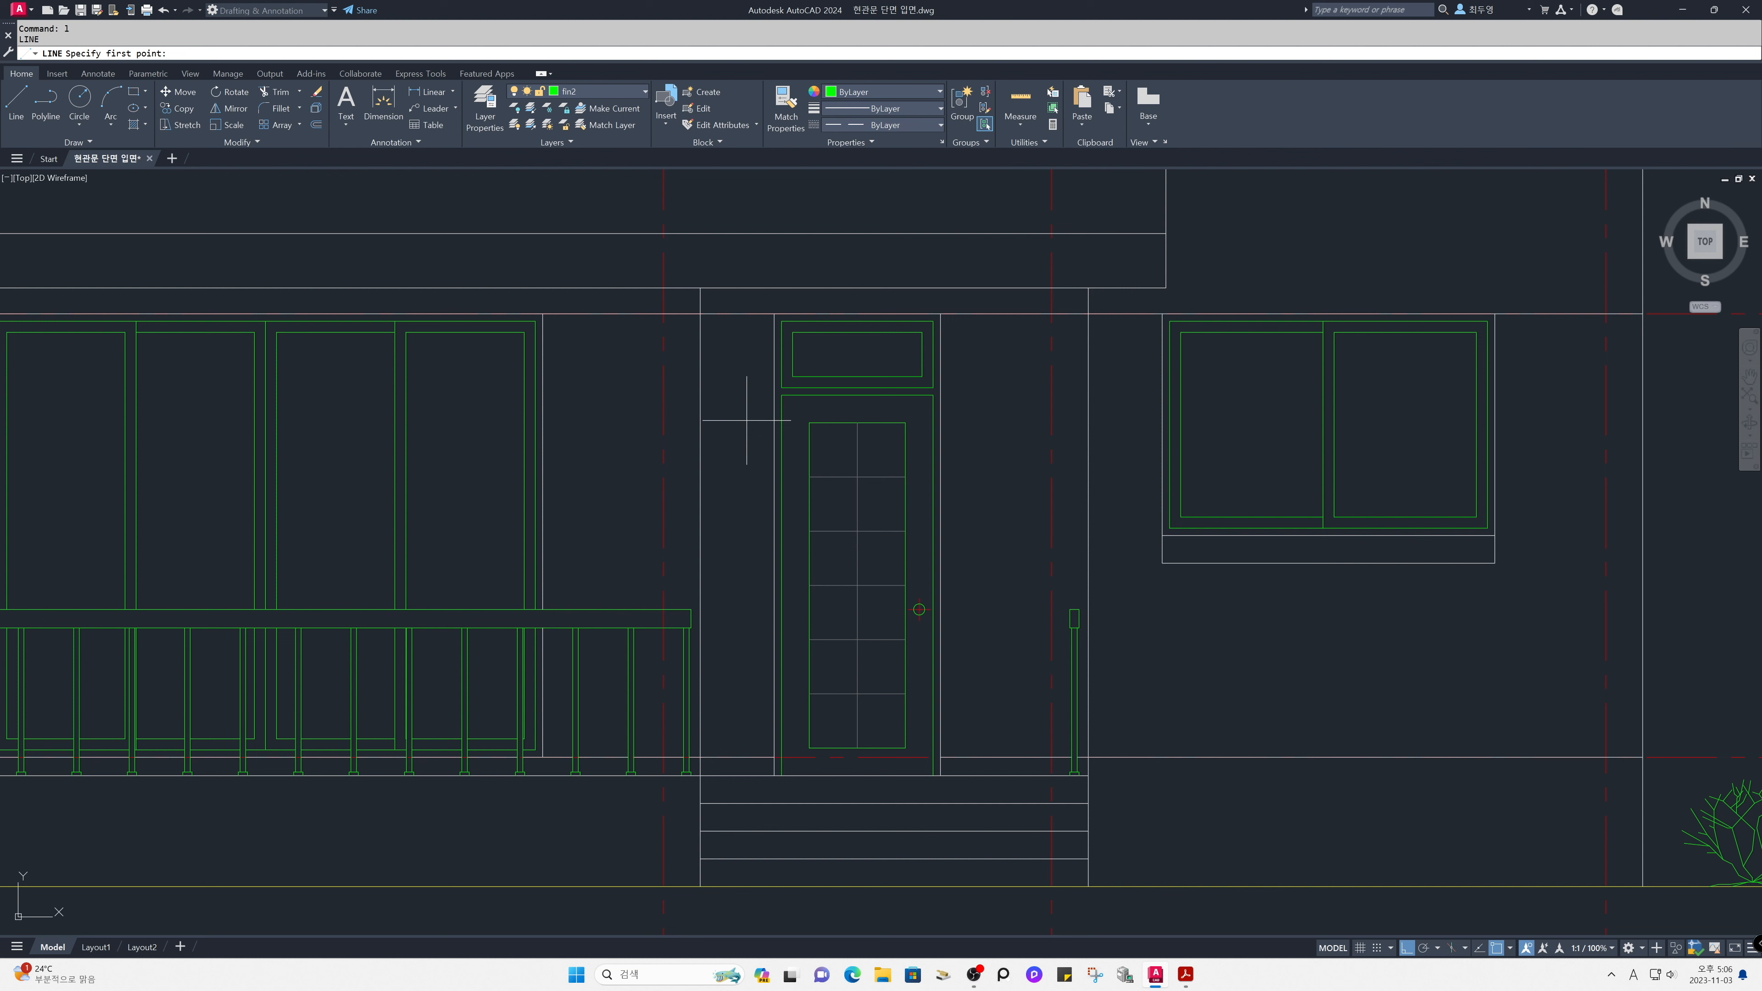
{"action": "key", "text": "F8"}
{"action": "left_click", "coordinate": [933, 396]}
{"action": "left_click", "coordinate": [782, 585]}
{"action": "left_click", "coordinate": [930, 771]}
{"action": "key", "text": "Return"}
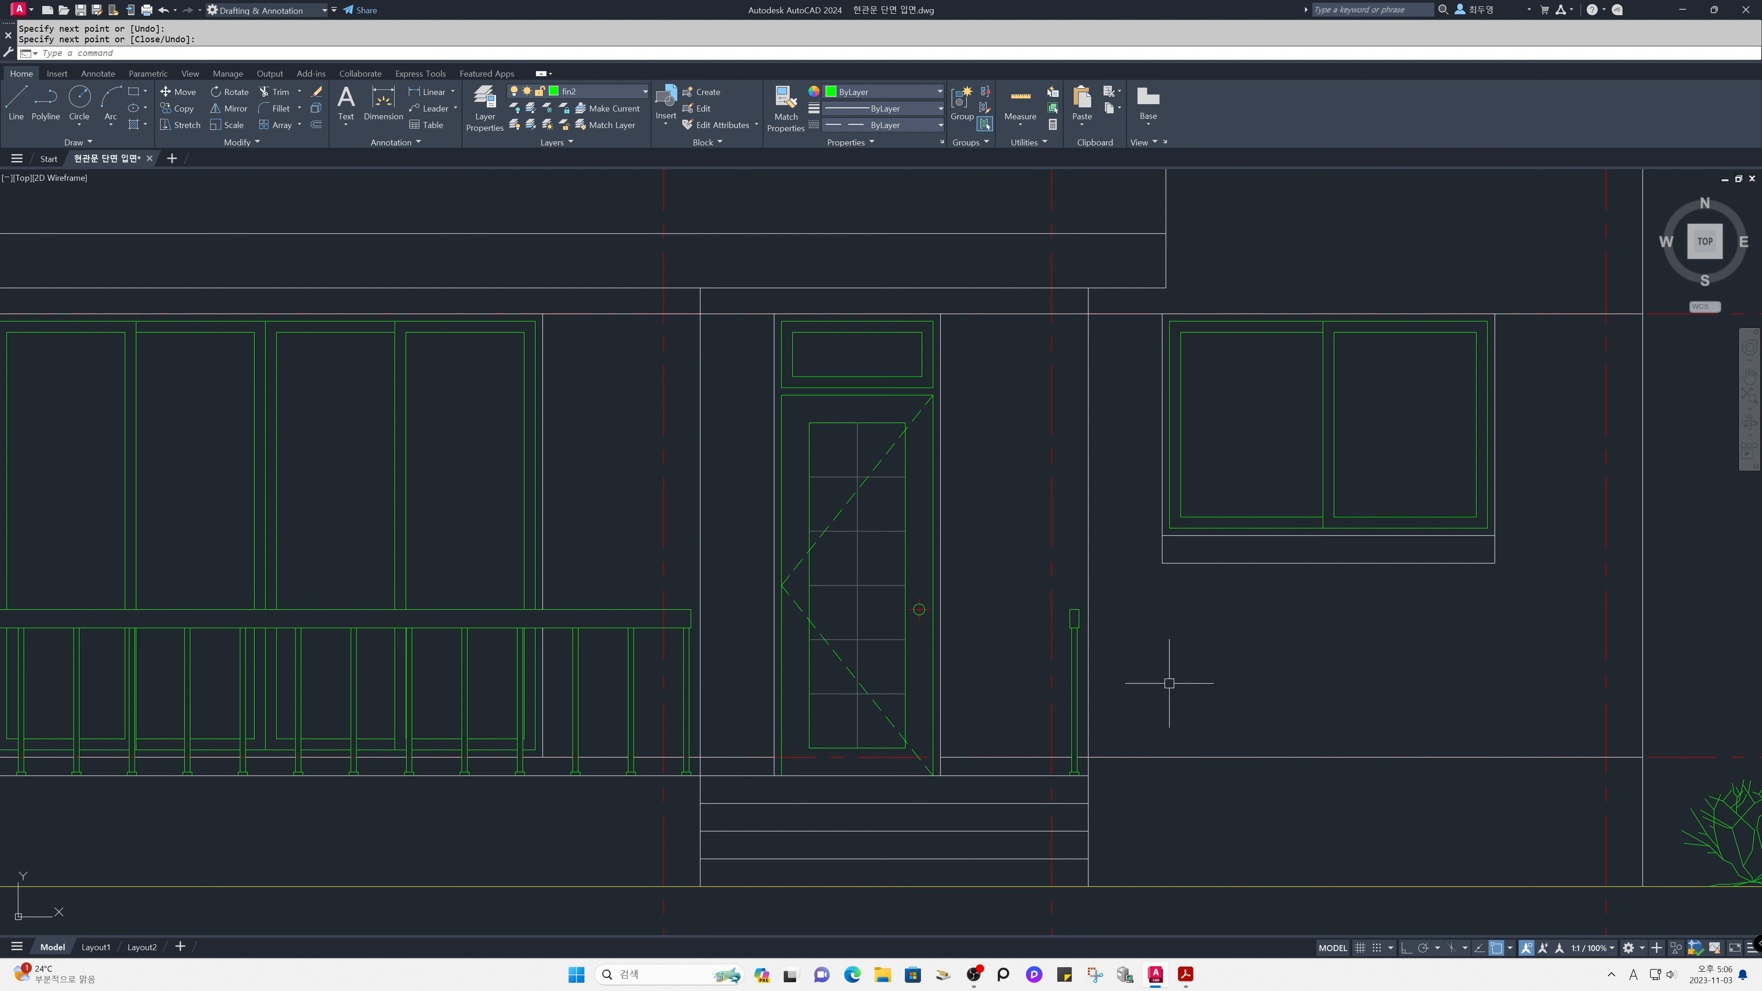